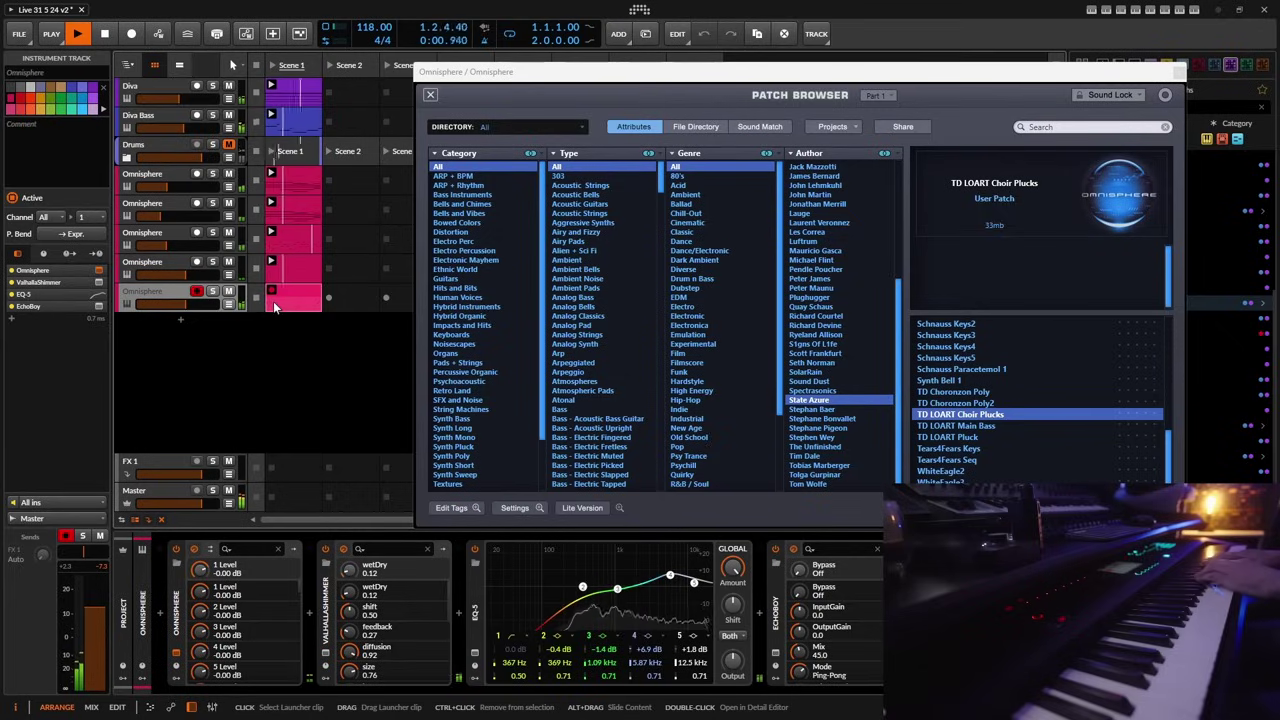
# - Finish recording the clip on the last Omnisphere track and unmute the Drums group
pyautogui.click(273, 292)
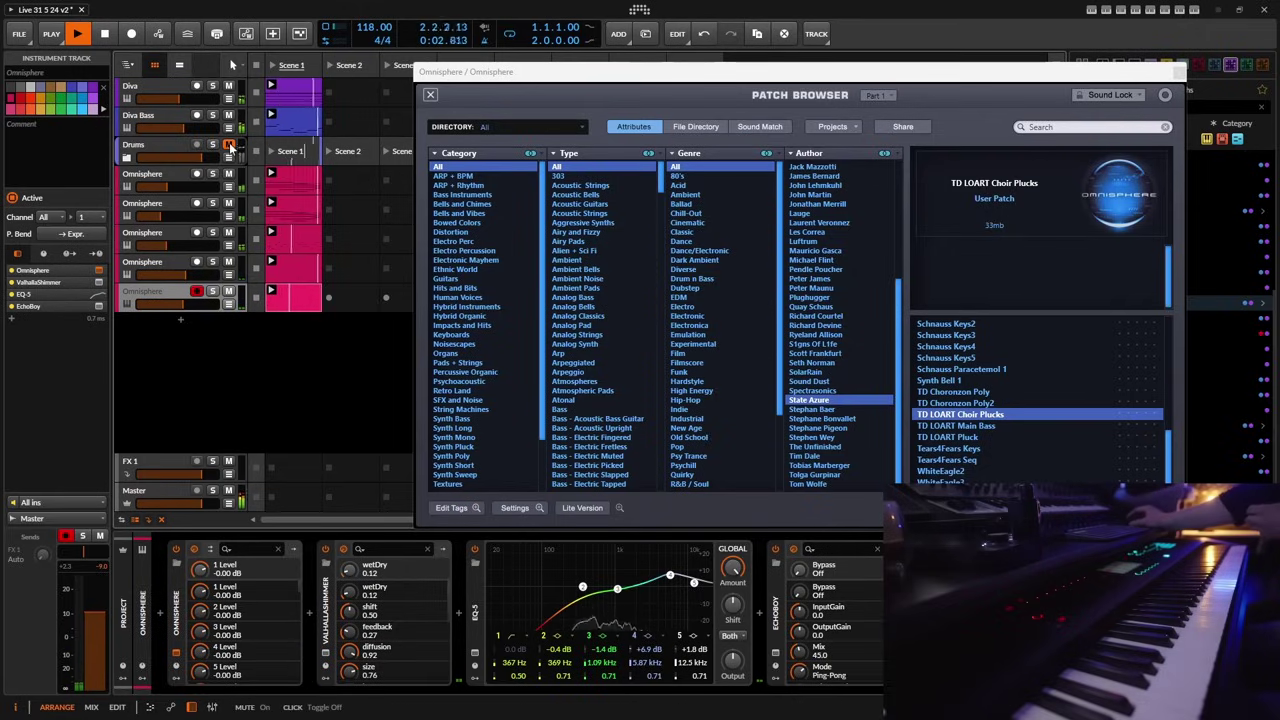
pyautogui.click(270, 119)
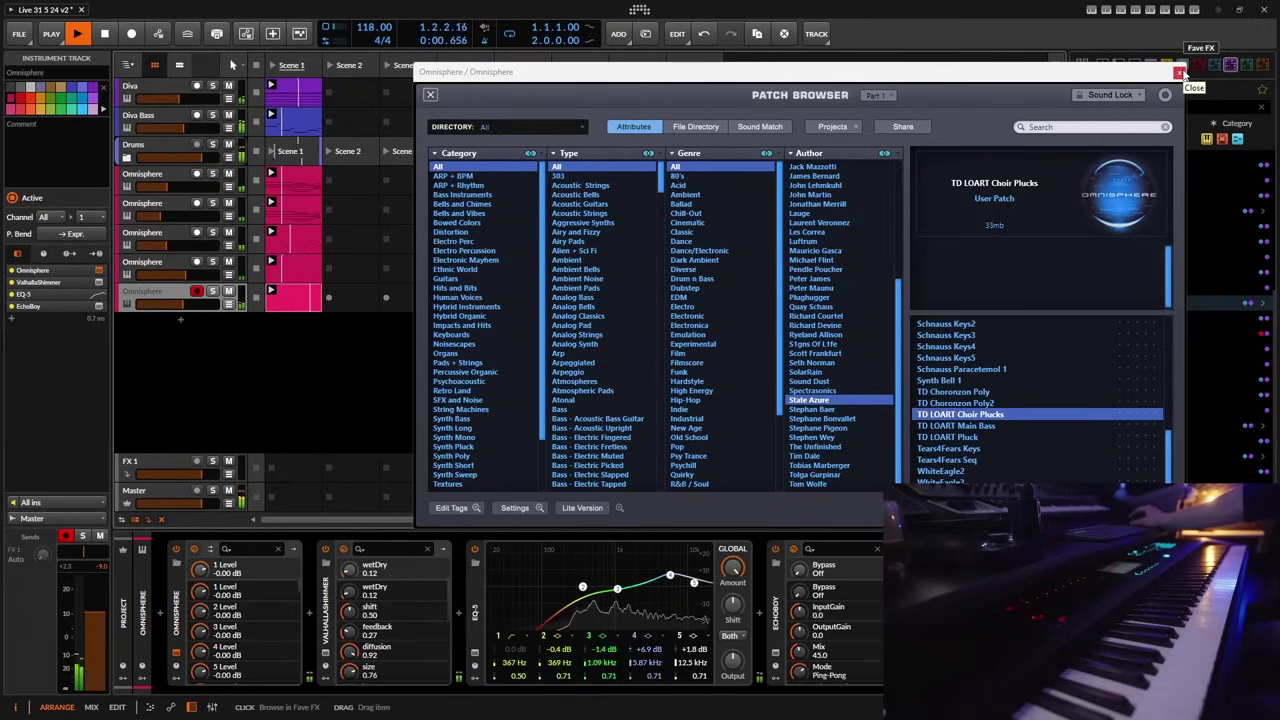
pyautogui.click(1179, 73)
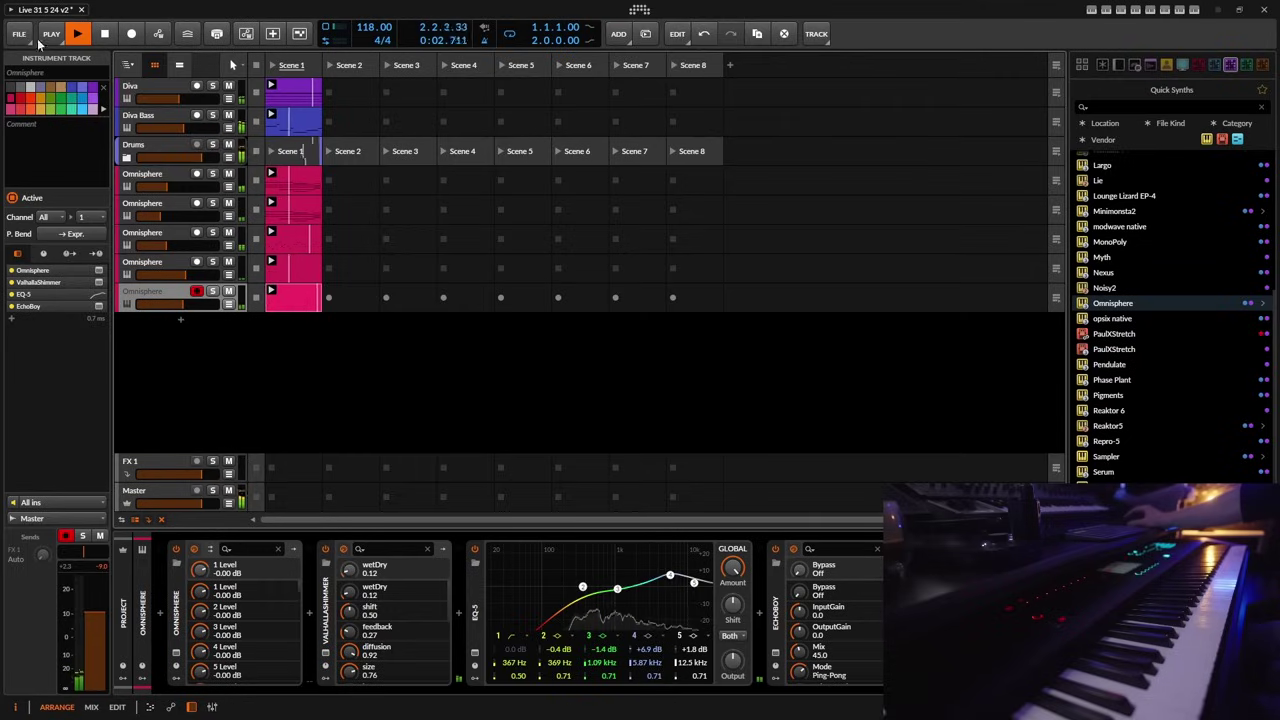
# - Save the project with the newly recorded Omnisphere clip
pyautogui.click(18, 33)
pyautogui.click(37, 90)
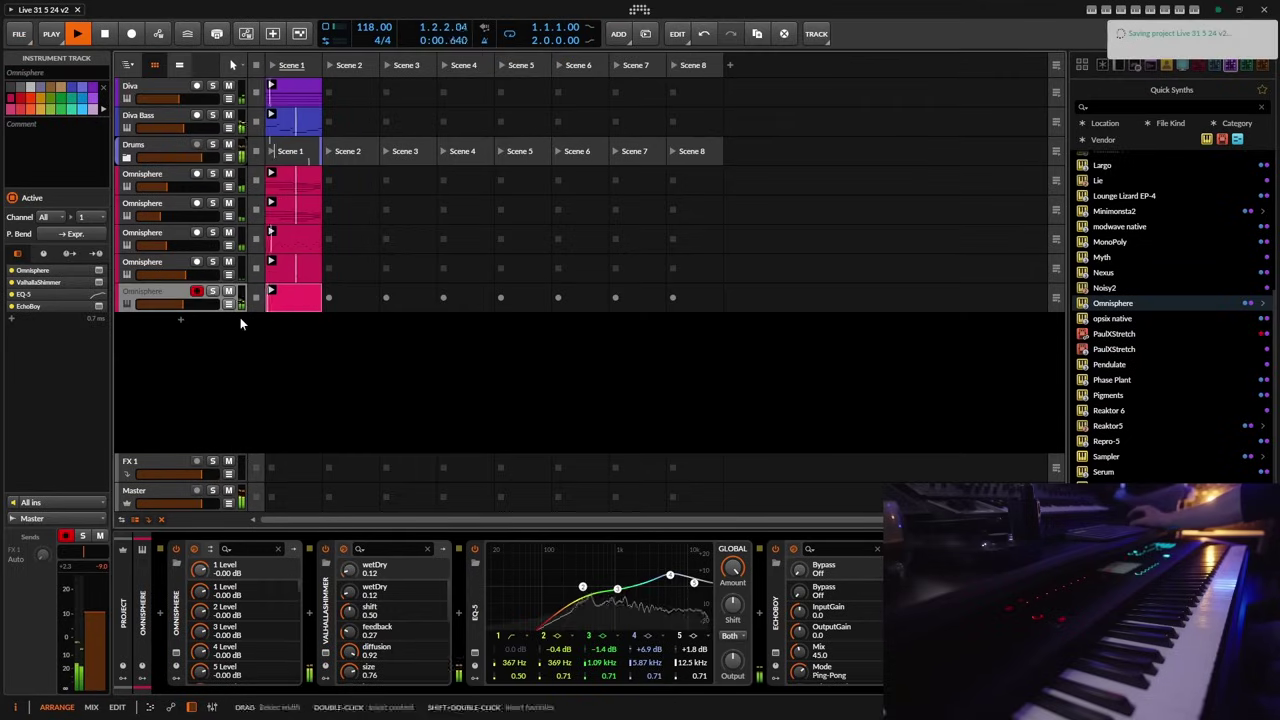
pyautogui.rightClick(138, 297)
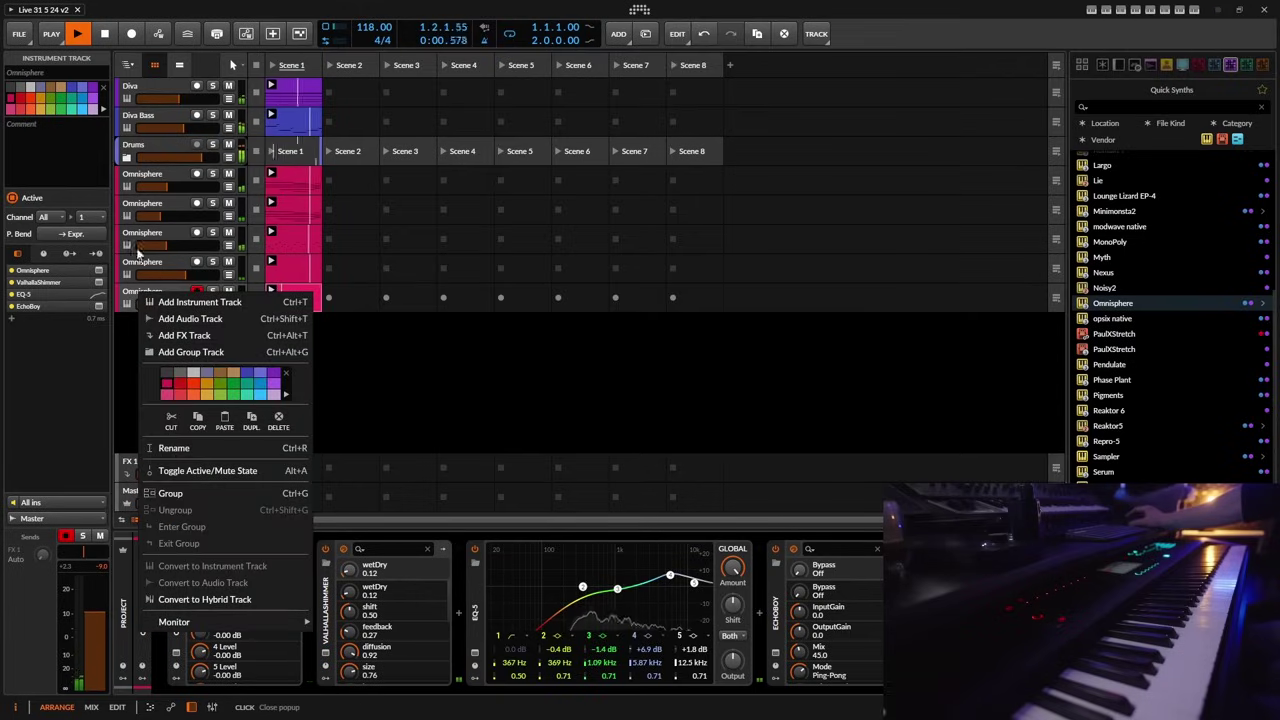
pyautogui.click(138, 291)
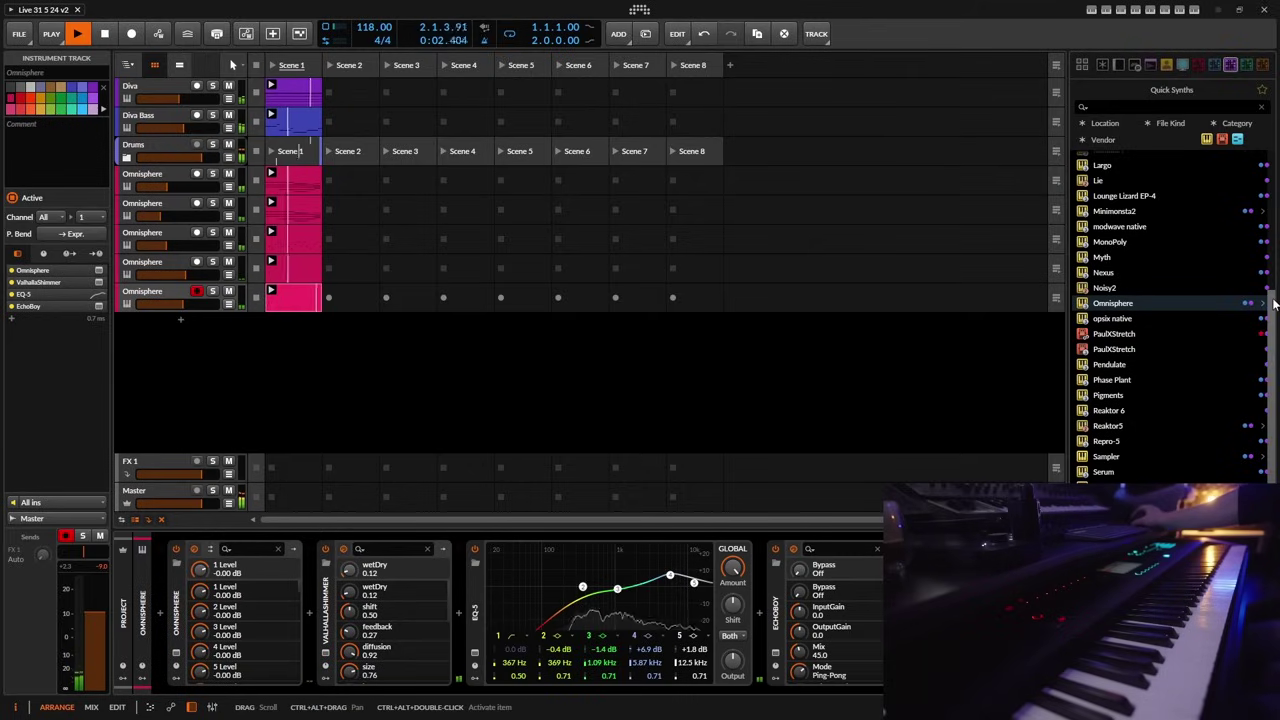
# - Add the Diva synth on a new track below the Omnisphere tracks and expand its THIRD PARTY preset folder
pyautogui.moveTo(1265, 290); pyautogui.dragTo(1272, 135)
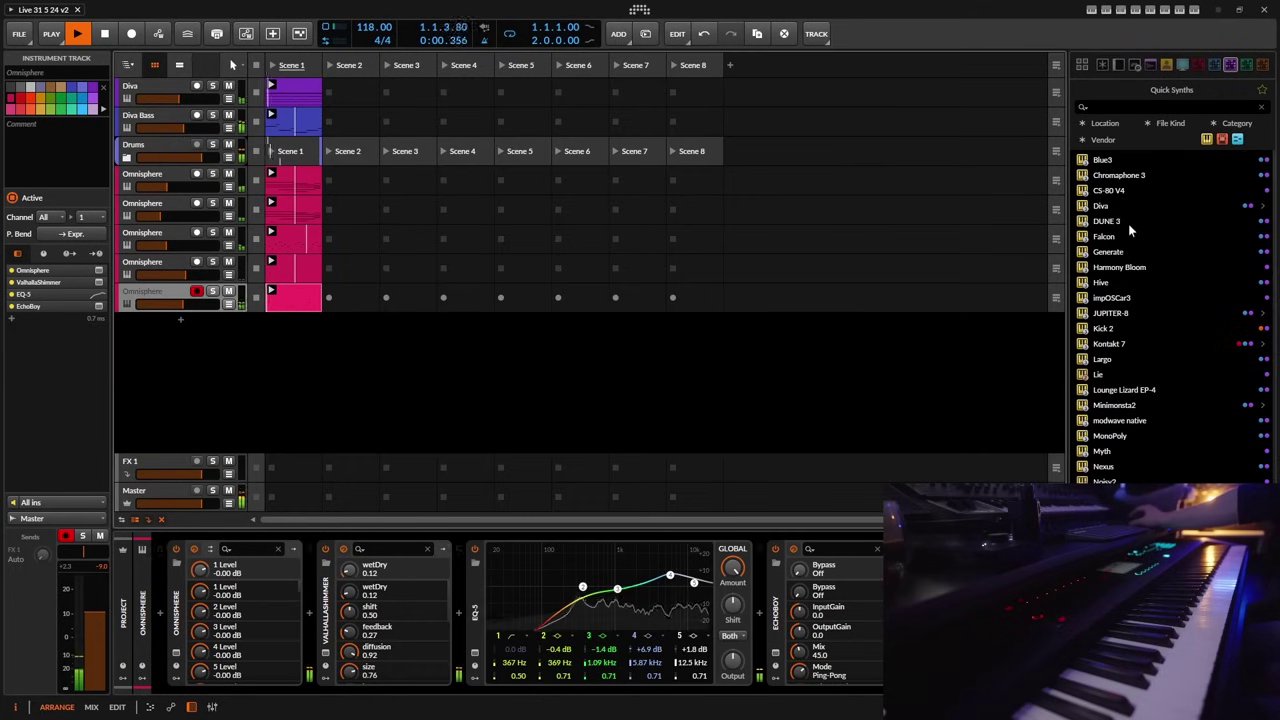
pyautogui.moveTo(1112, 207); pyautogui.dragTo(376, 360)
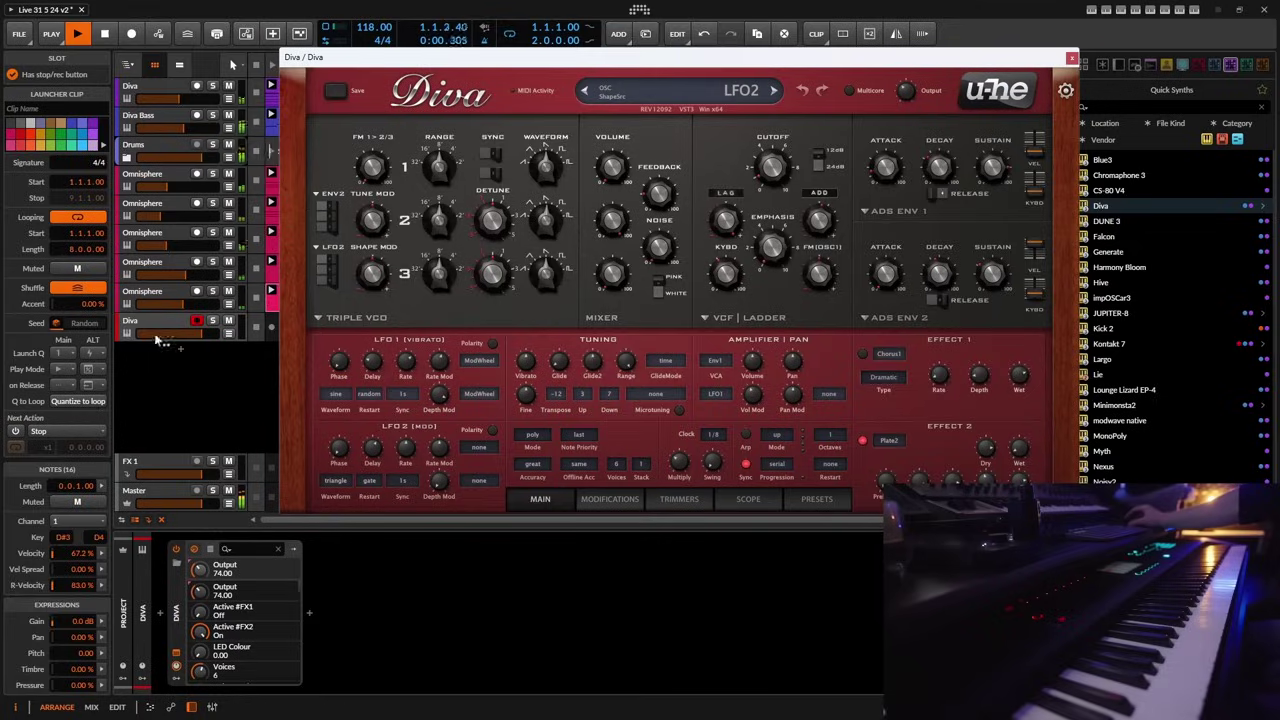
pyautogui.click(815, 500)
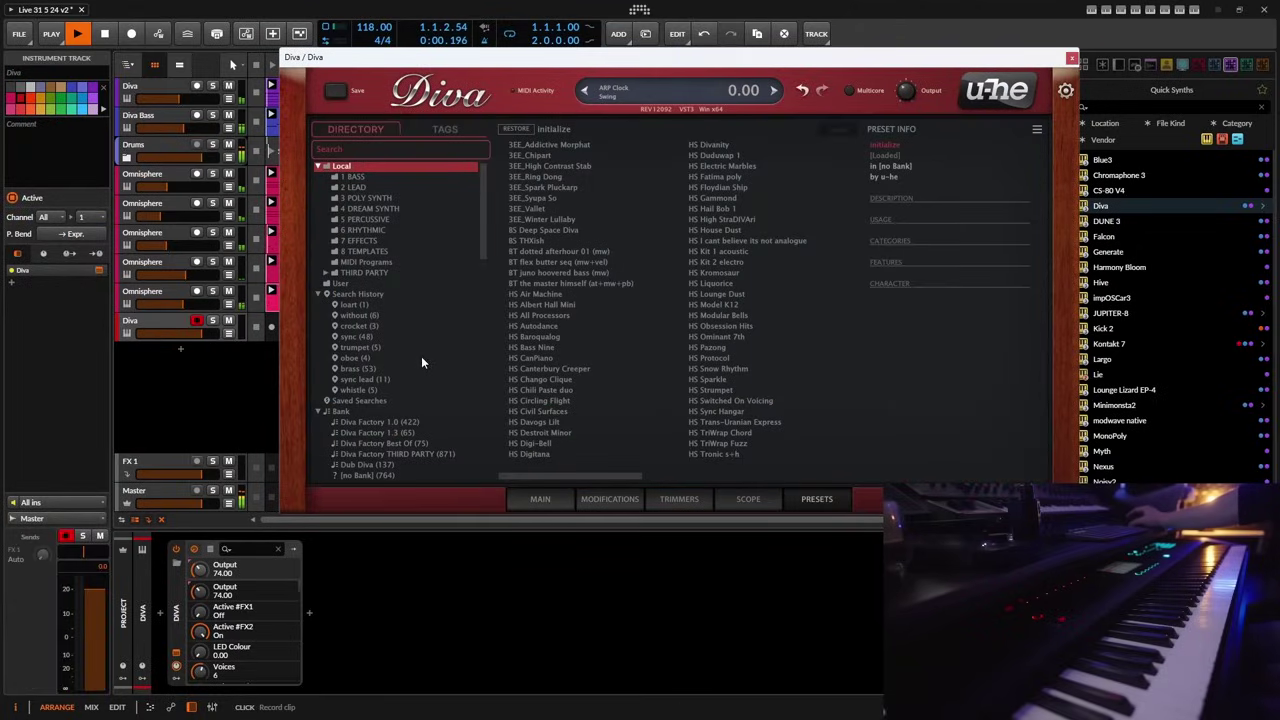
pyautogui.scroll(-3, 421, 358)
pyautogui.scroll(-10, 431, 376)
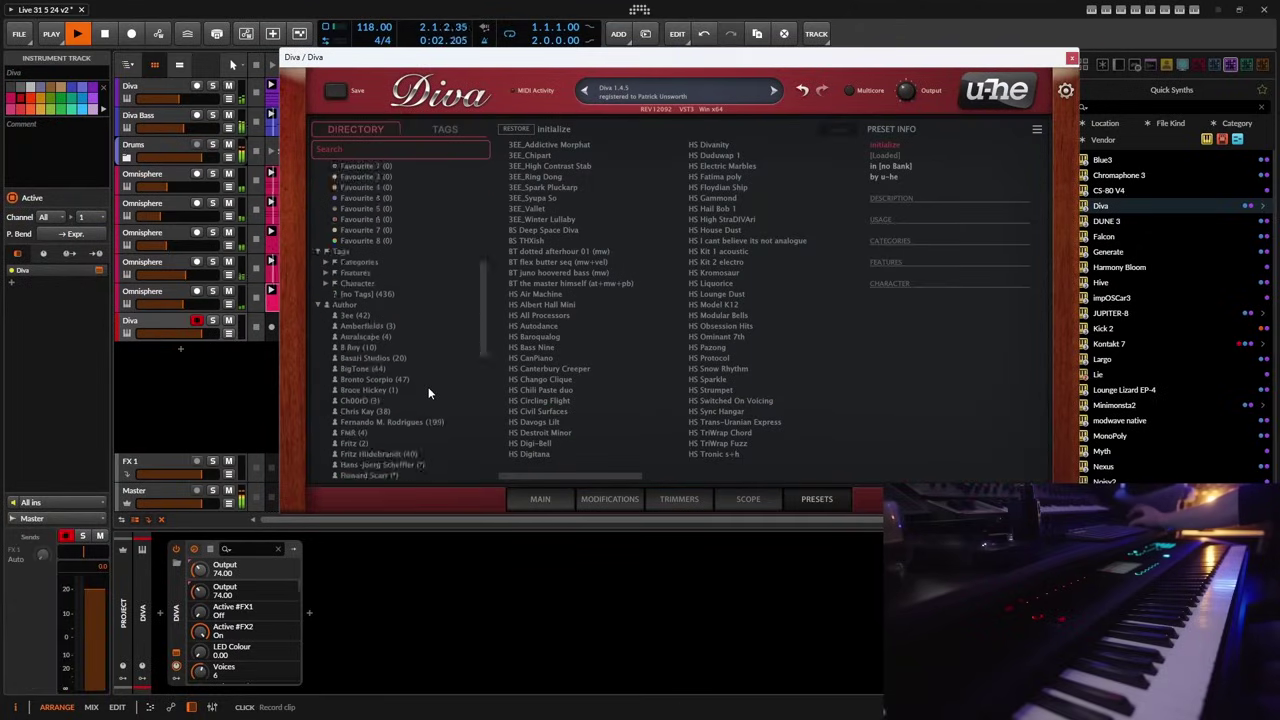
pyautogui.moveTo(485, 342); pyautogui.dragTo(484, 183)
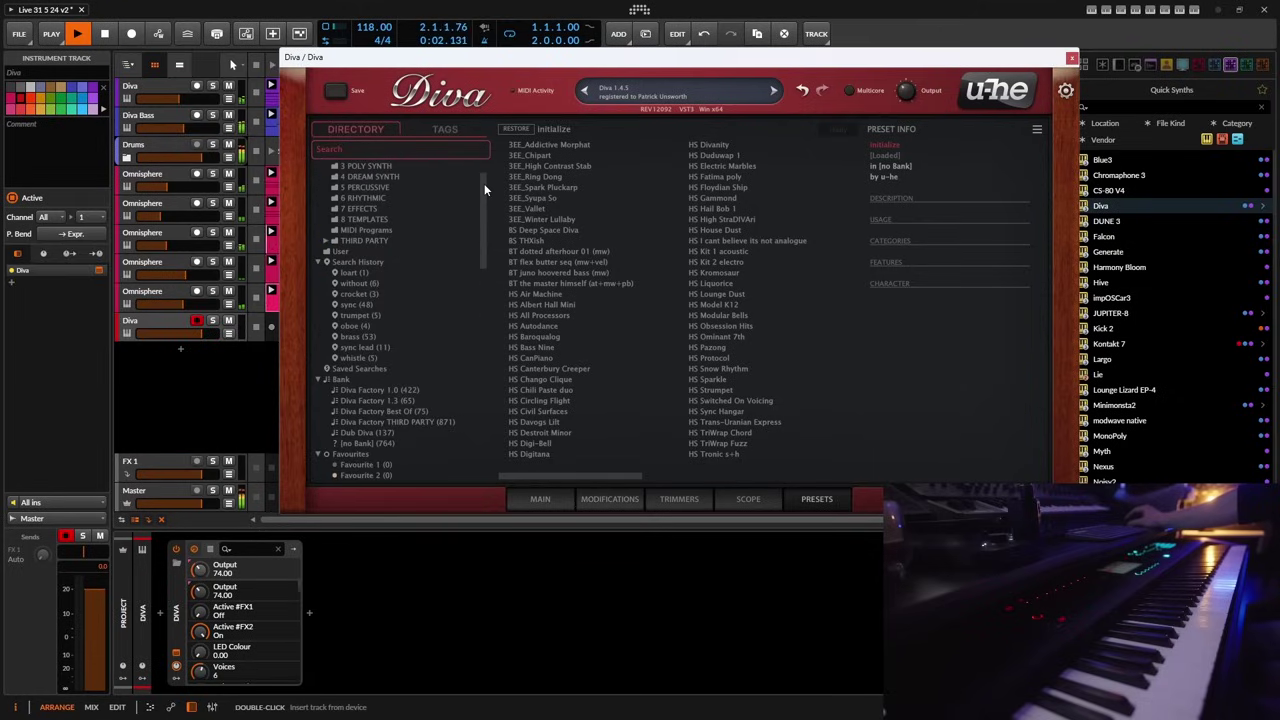
pyautogui.click(326, 241)
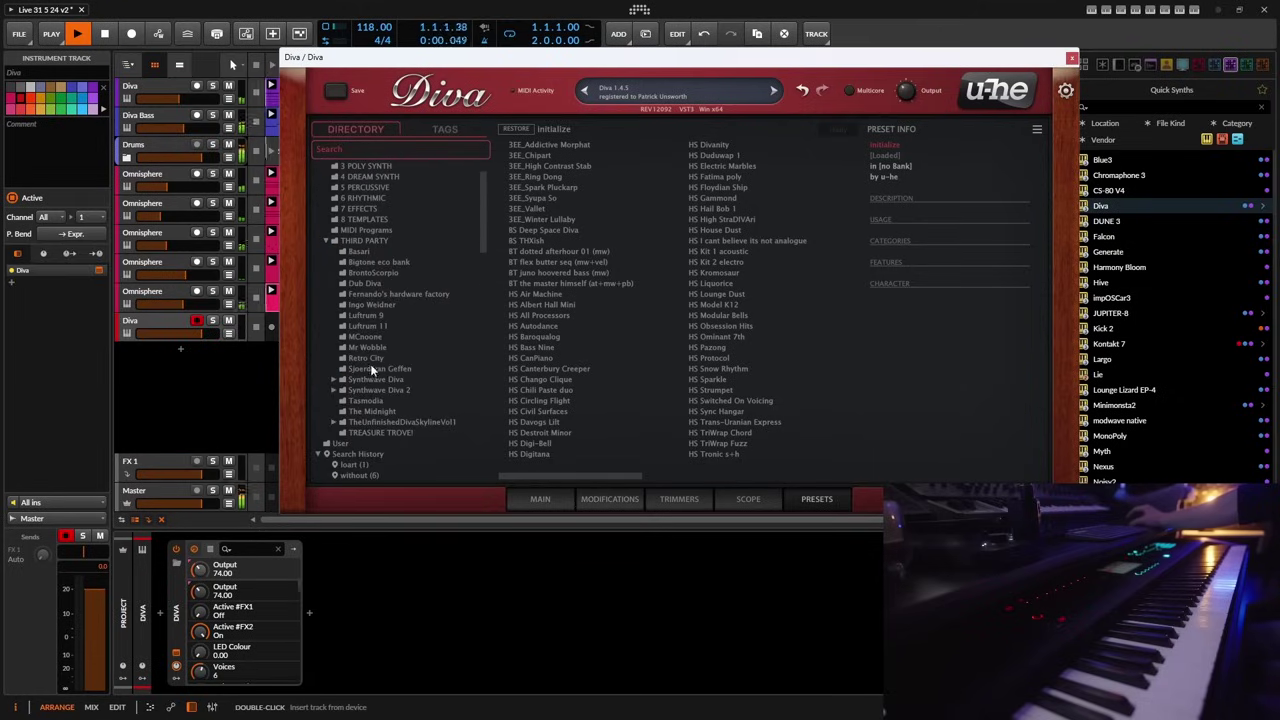
# - Insert ValhallaShimmer after Diva on the new track and set its mix to 0.20
pyautogui.click(309, 612)
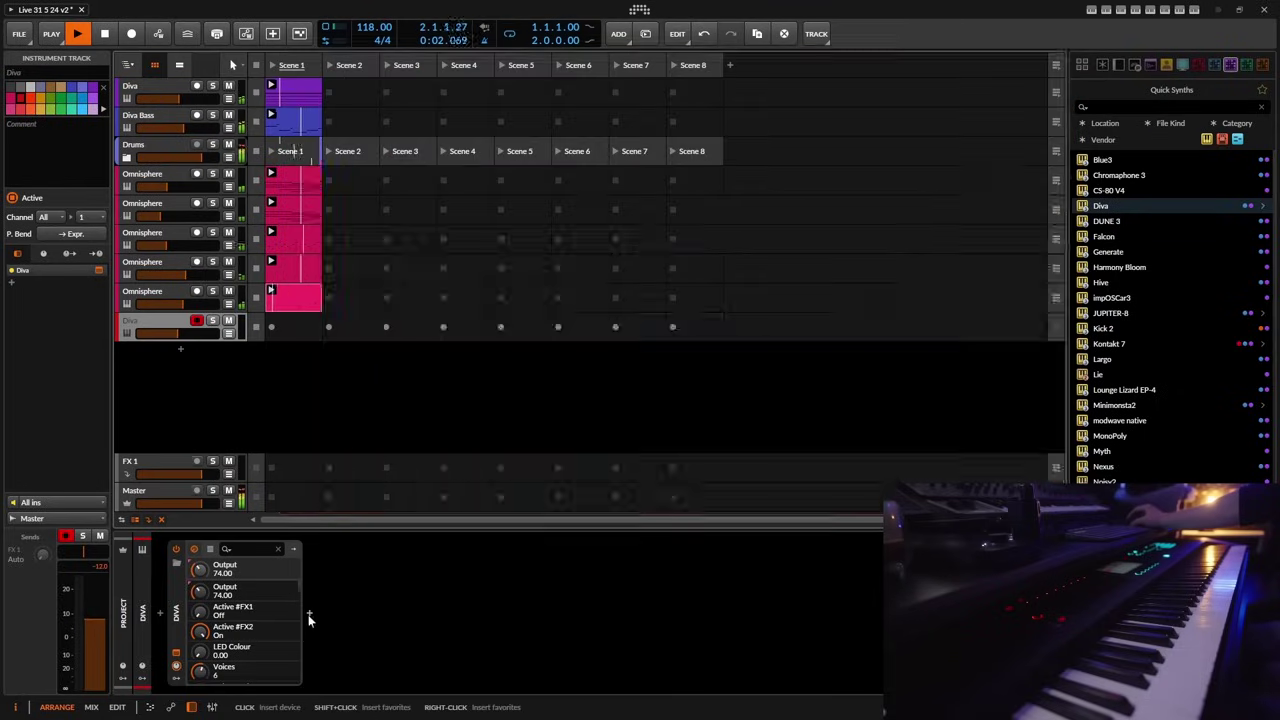
pyautogui.scroll(-15, 700, 360)
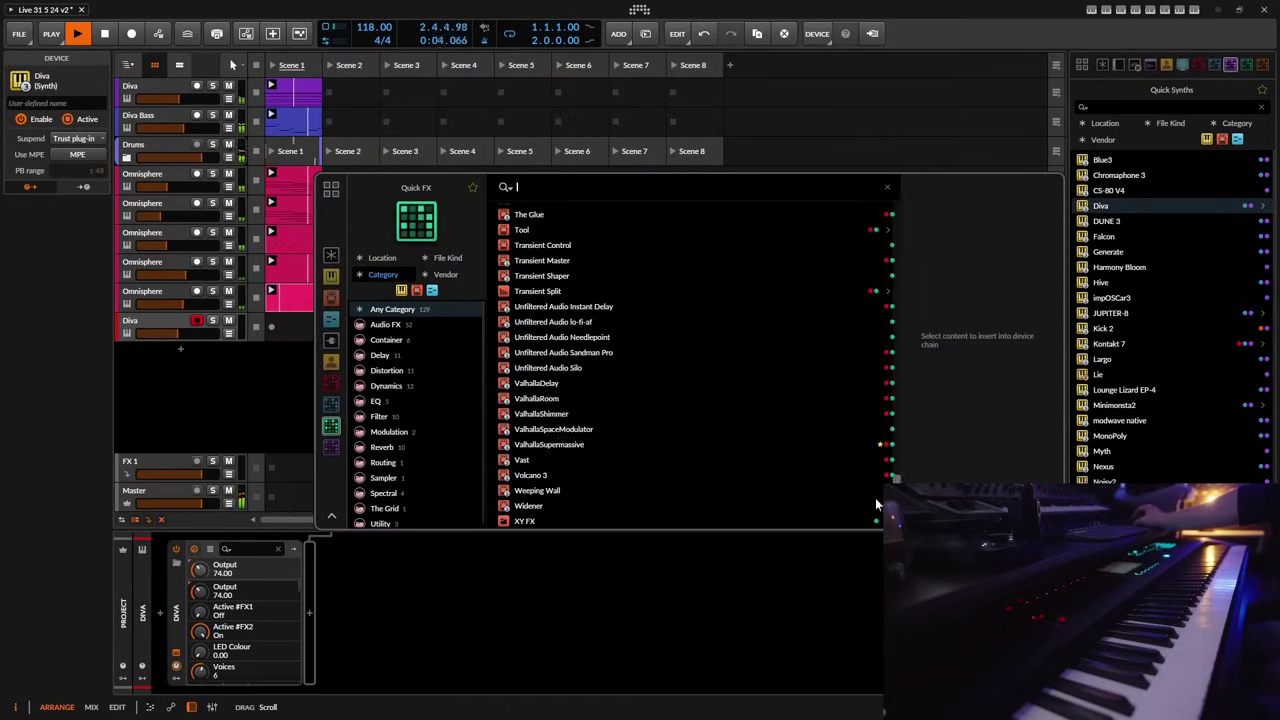
pyautogui.click(538, 410)
pyautogui.press('Return')
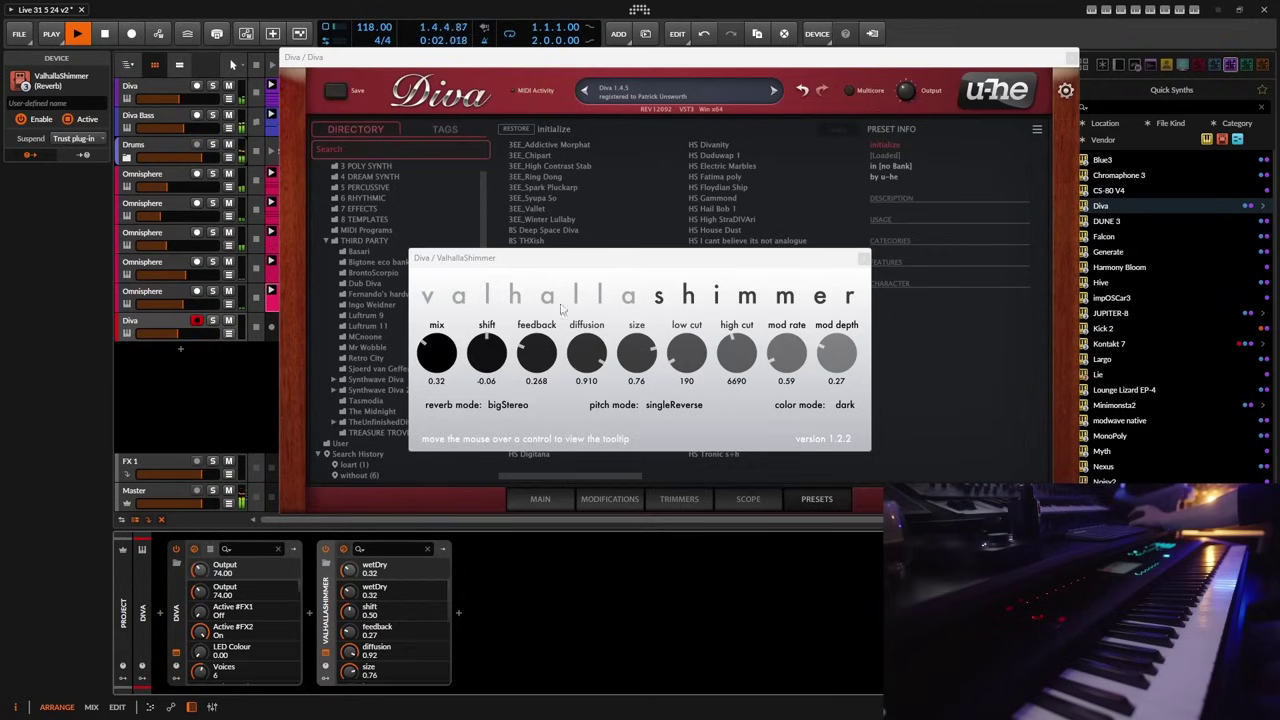
pyautogui.moveTo(437, 348); pyautogui.dragTo(450, 362)
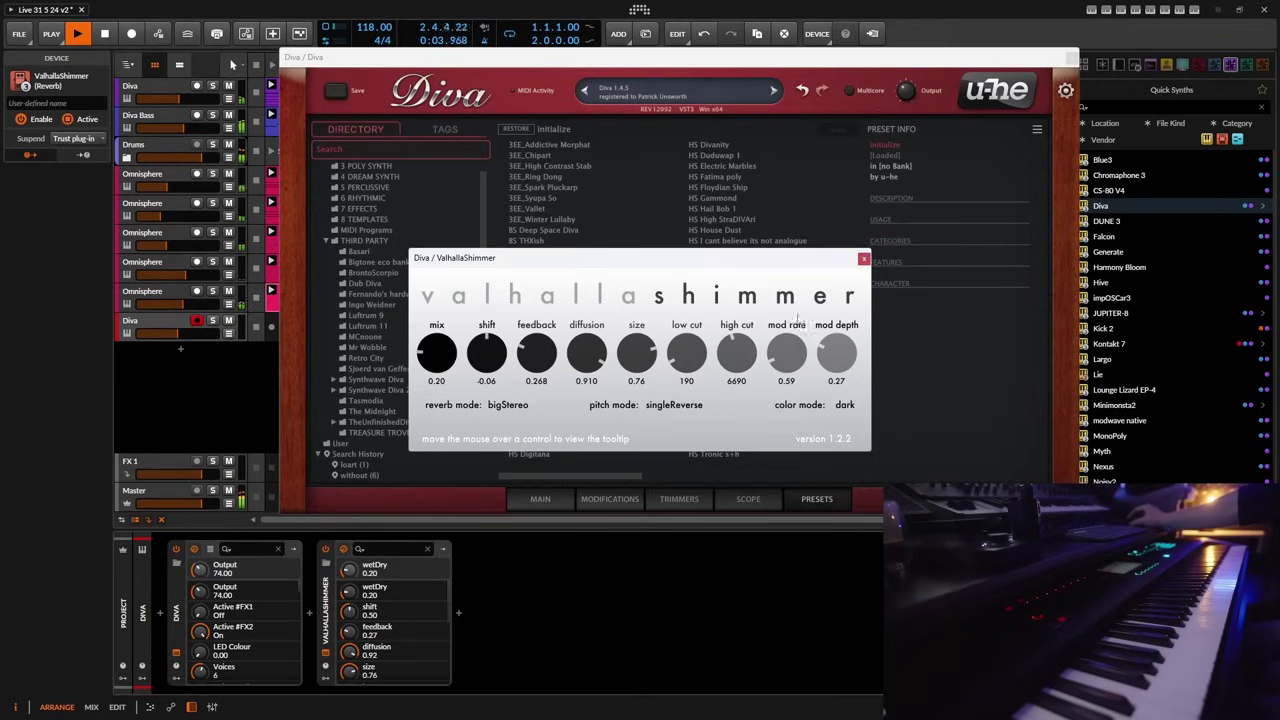
pyautogui.click(545, 296)
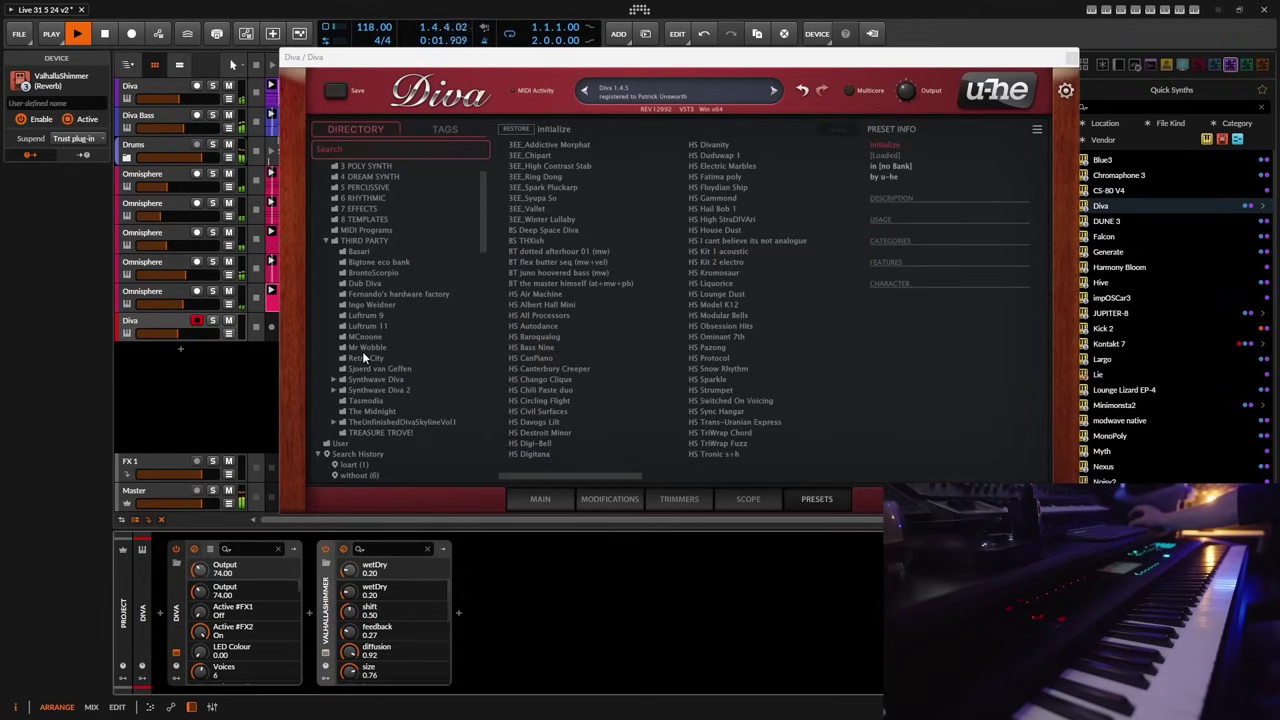
# - Audition The Midnight's SYN presets with the Diva track lowered to -18.5 dB, and load SYN-Night Skies
pyautogui.click(383, 410)
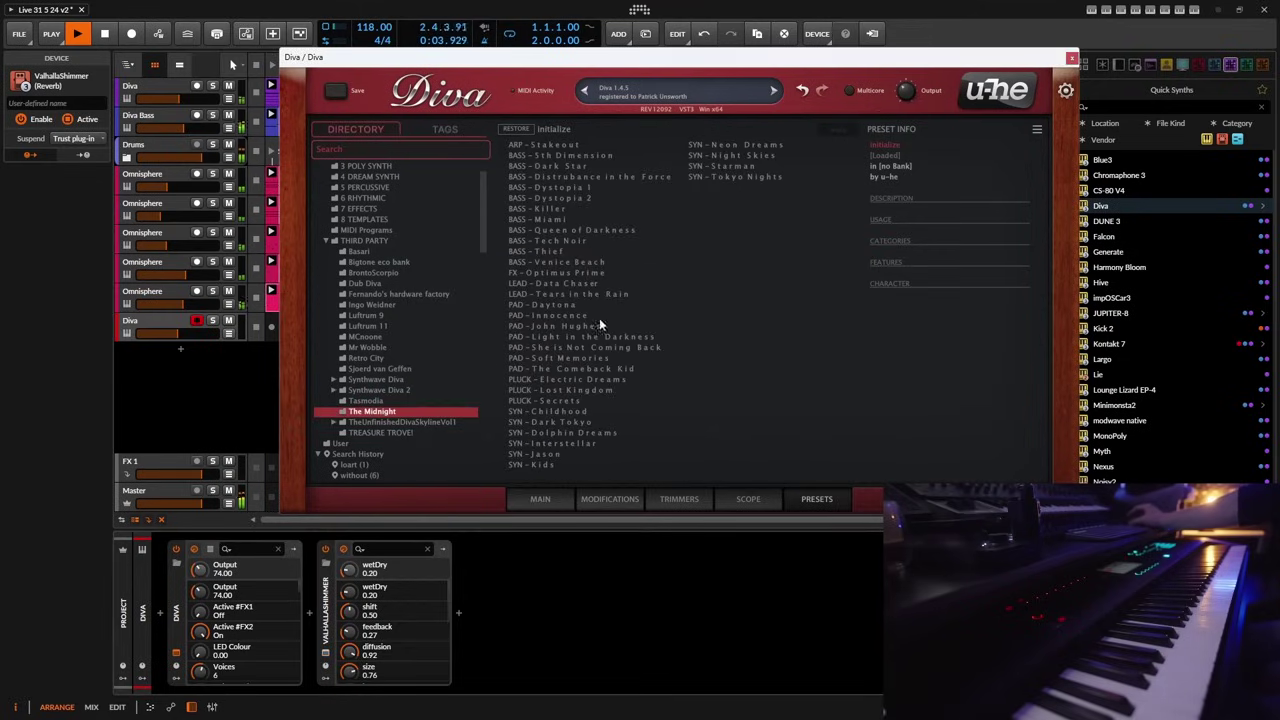
pyautogui.click(742, 176)
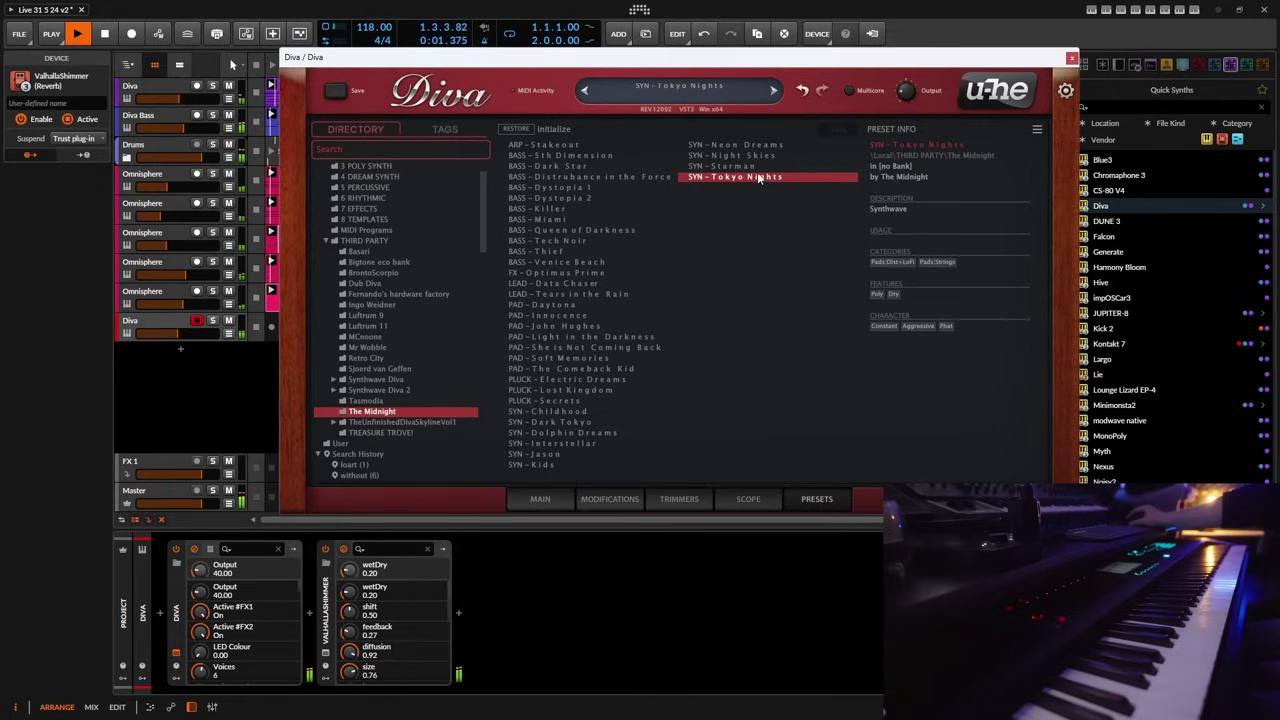
pyautogui.click(743, 166)
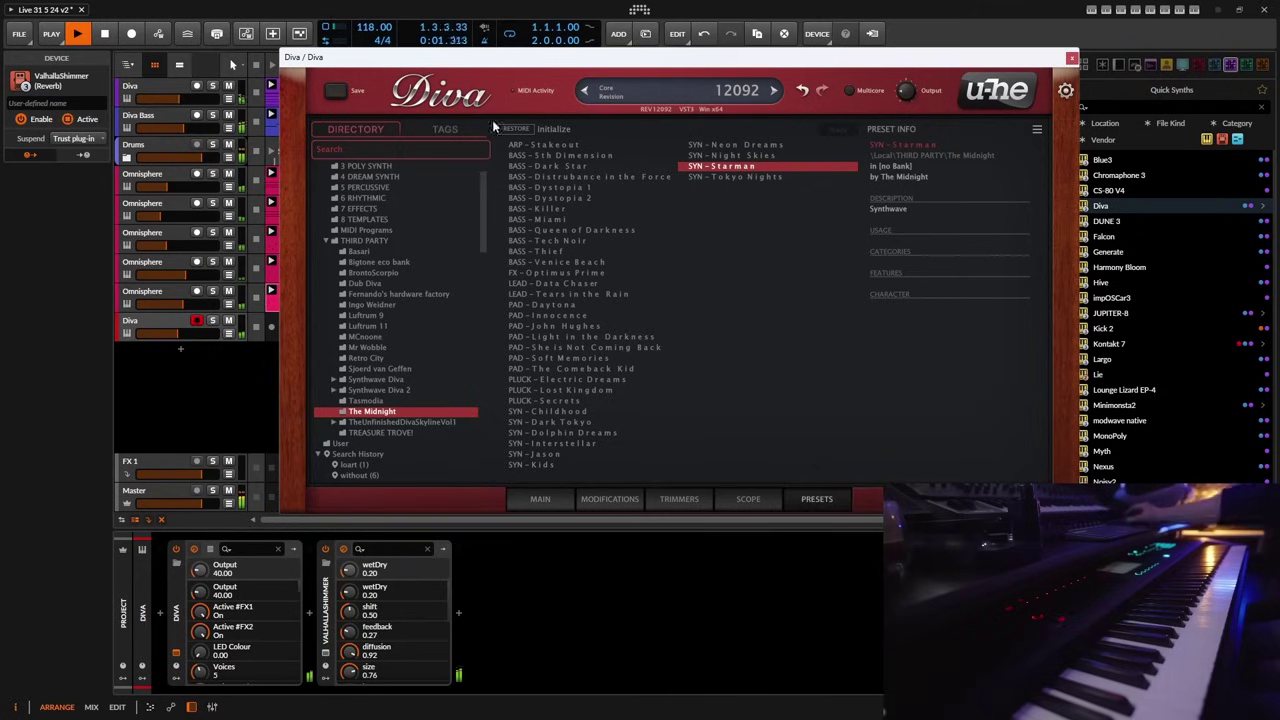
pyautogui.click(142, 612)
pyautogui.moveTo(102, 627); pyautogui.dragTo(98, 648)
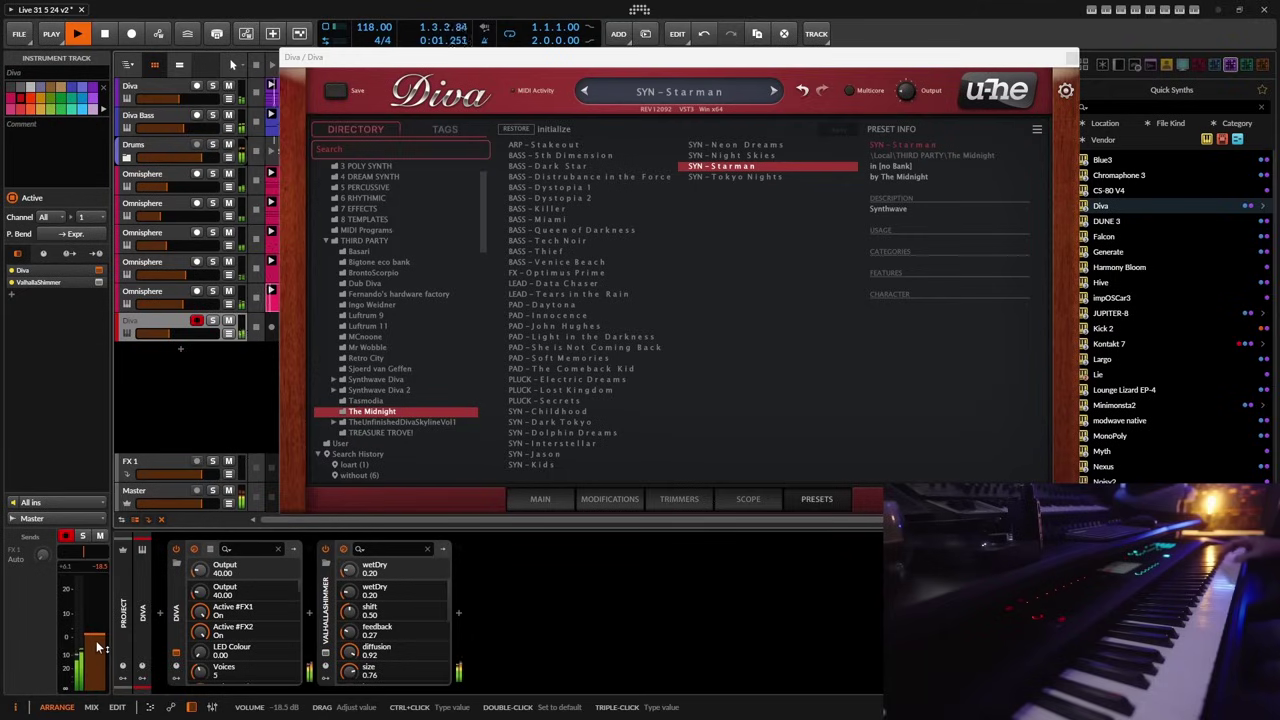
pyautogui.click(735, 145)
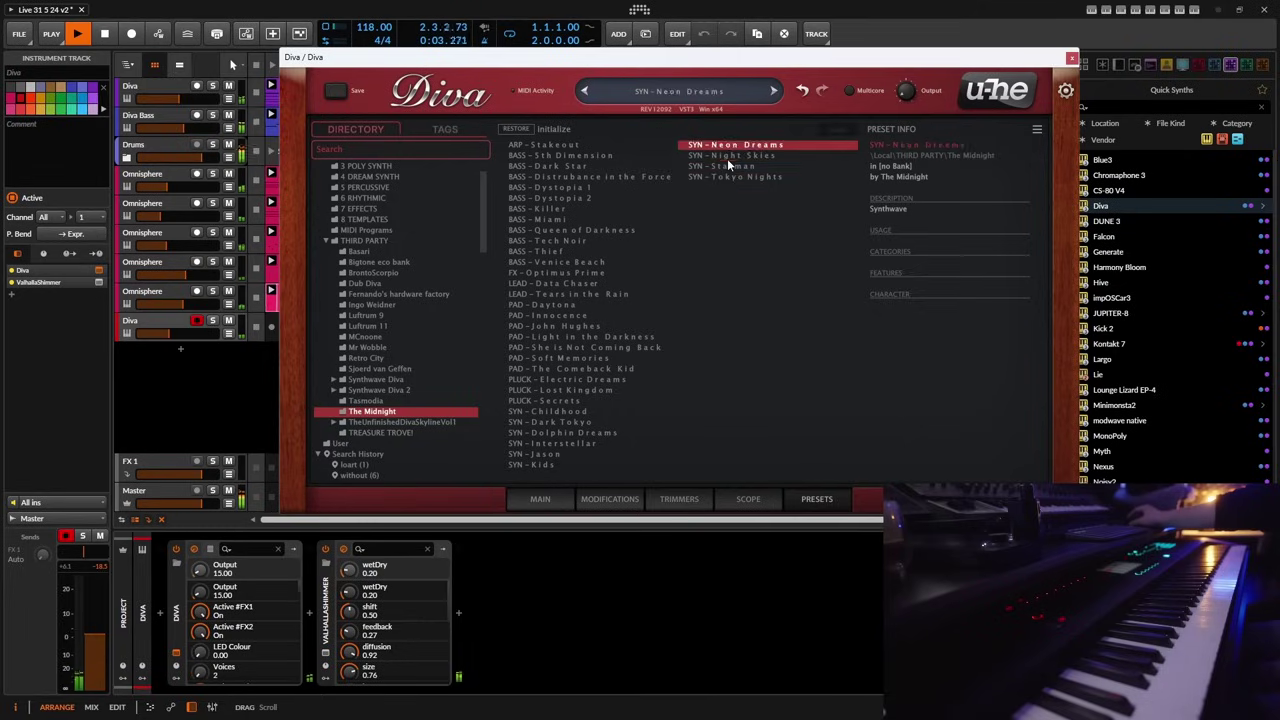
pyautogui.click(730, 157)
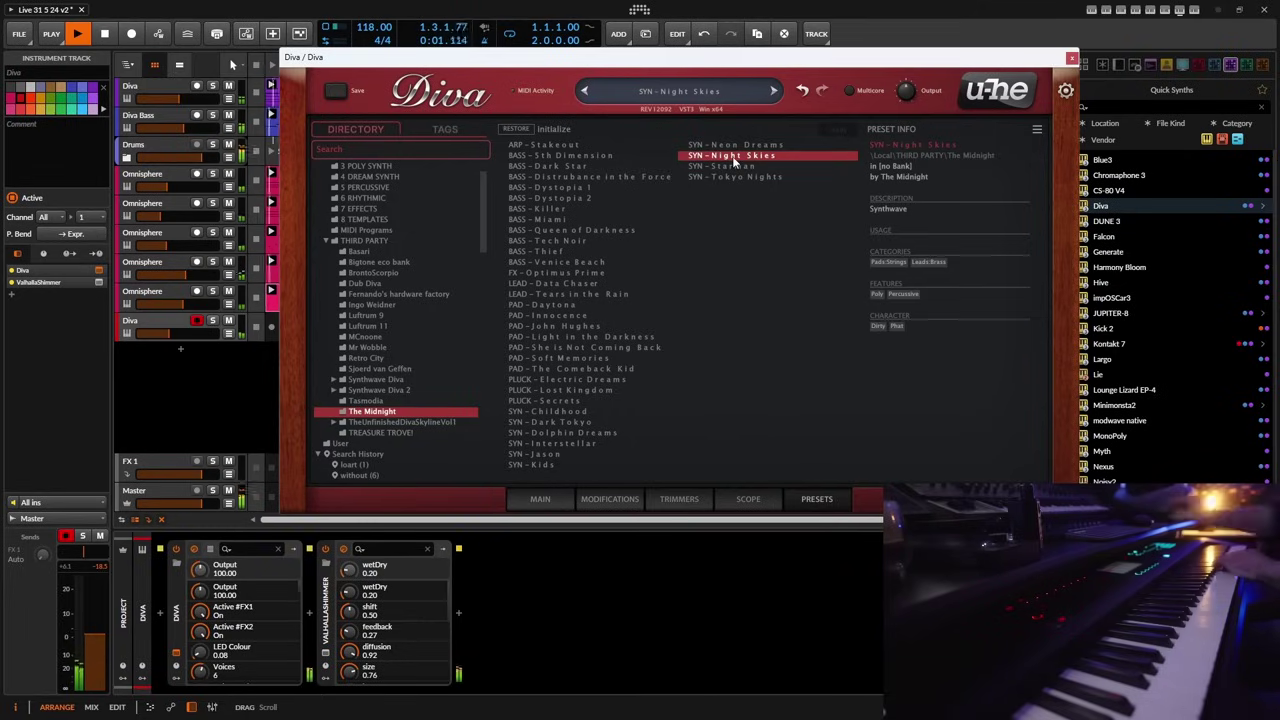
# - Set the new Diva track's volume to -11.7 dB and ValhallaShimmer's mix to 0.37
pyautogui.click(97, 634)
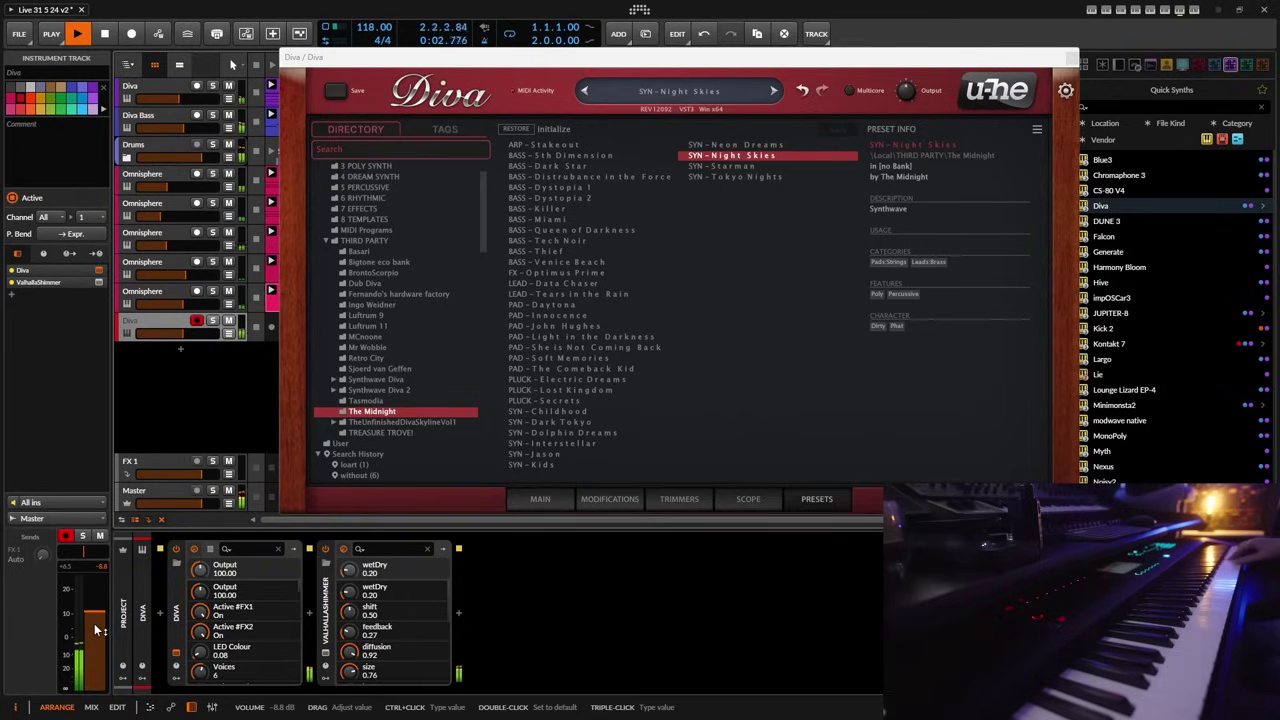
pyautogui.moveTo(94, 623); pyautogui.dragTo(90, 633)
pyautogui.moveTo(343, 571); pyautogui.dragTo(343, 566)
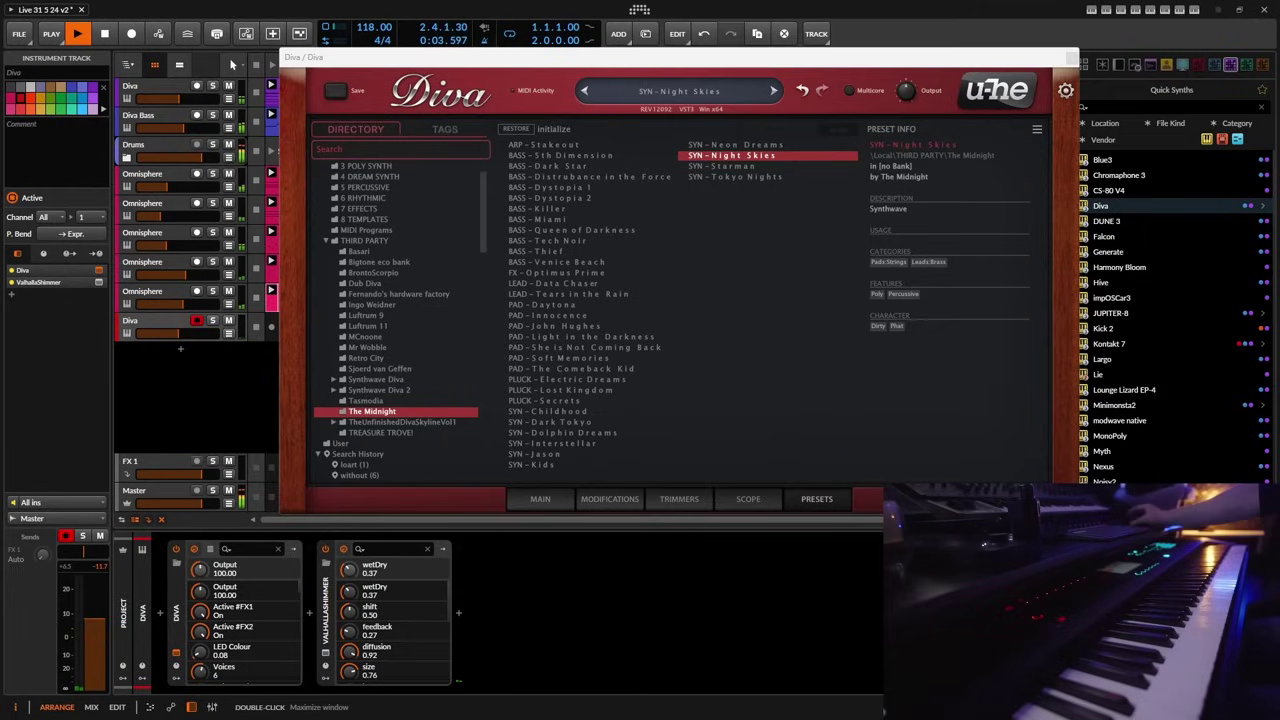
# - Record a melody clip into the new Diva track's Scene 1 slot, moving the Diva window clear of the clips
pyautogui.moveTo(556, 64); pyautogui.dragTo(634, 65)
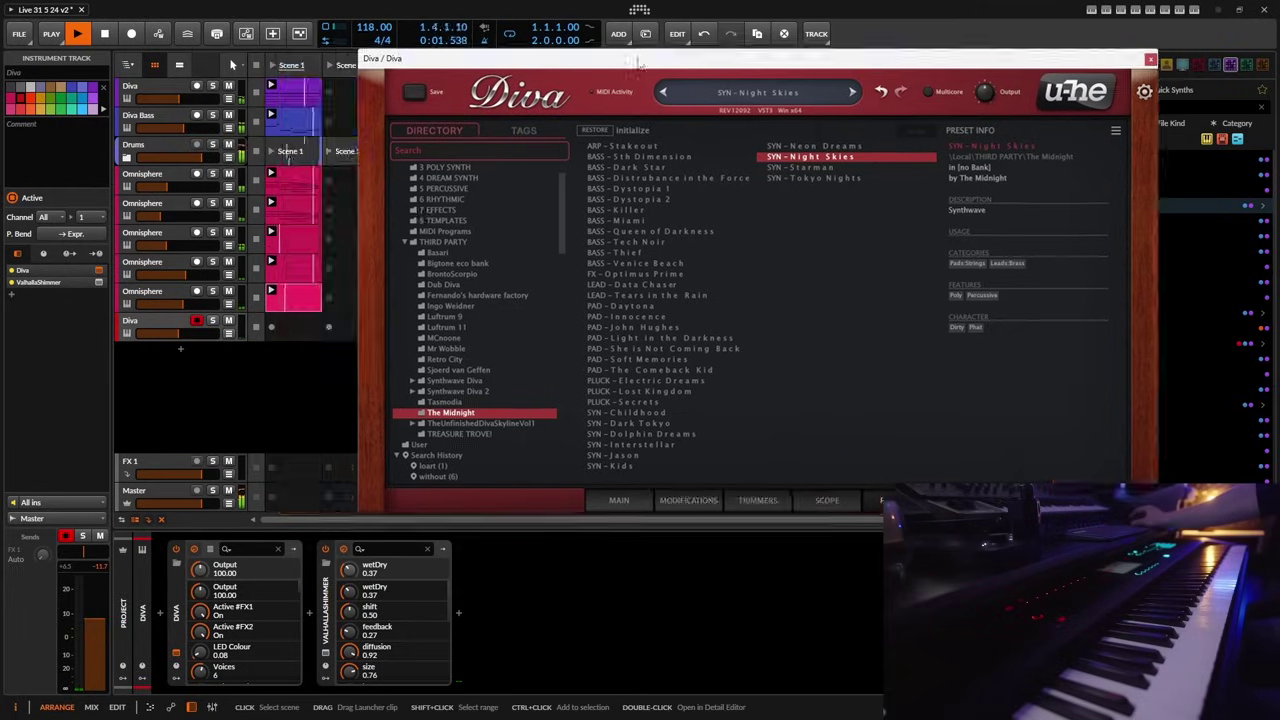
pyautogui.click(272, 326)
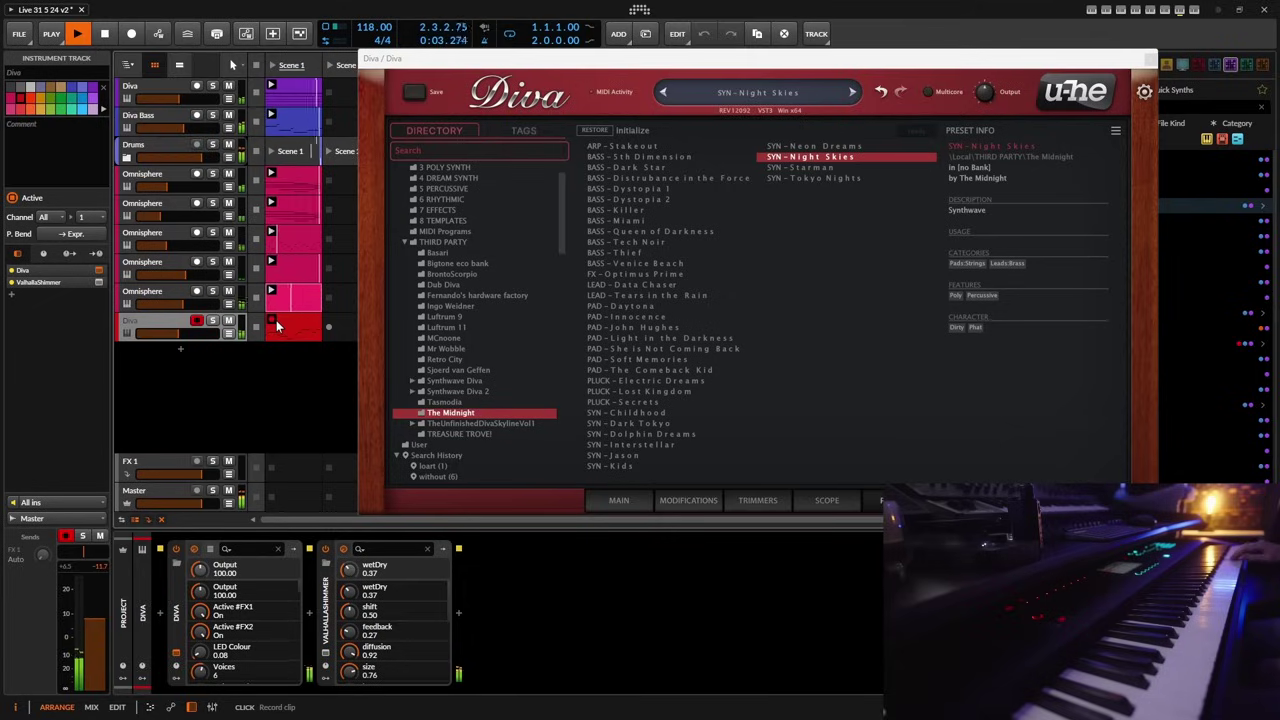
pyautogui.click(276, 320)
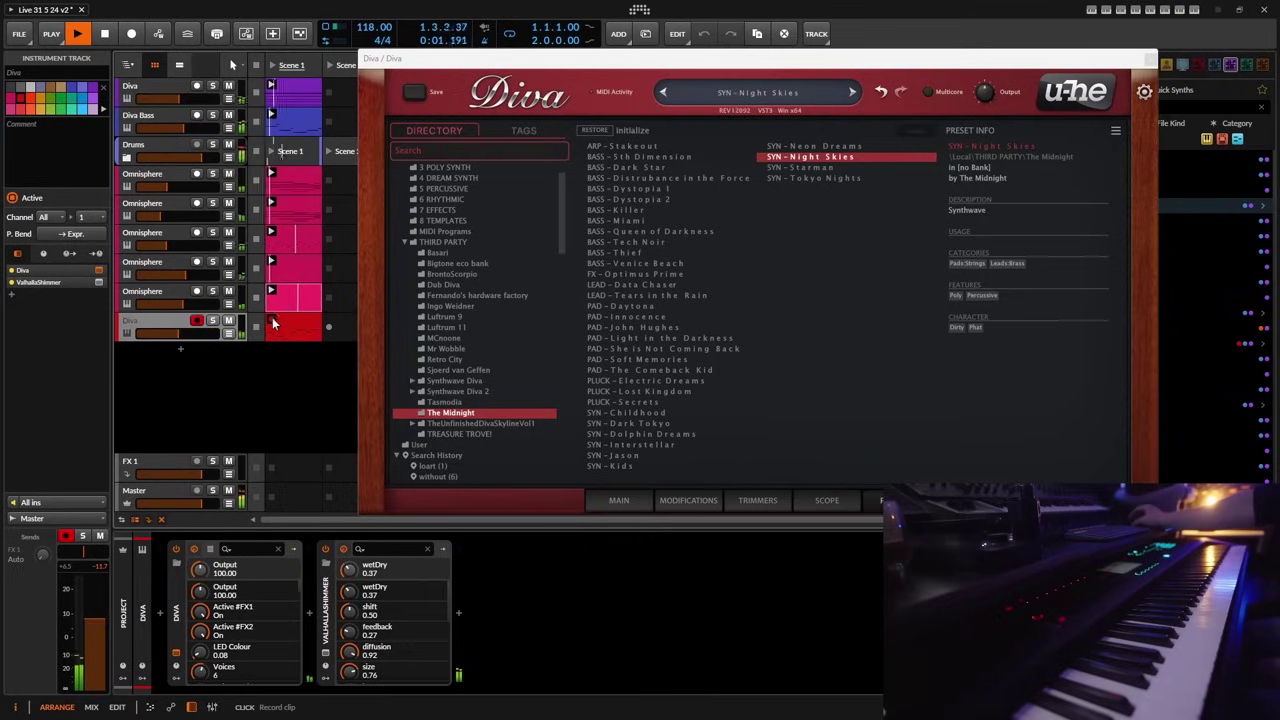
# - Open the recorded Diva clip in the note editor, shorten its loop, and return to the device view
pyautogui.doubleClick(299, 327)
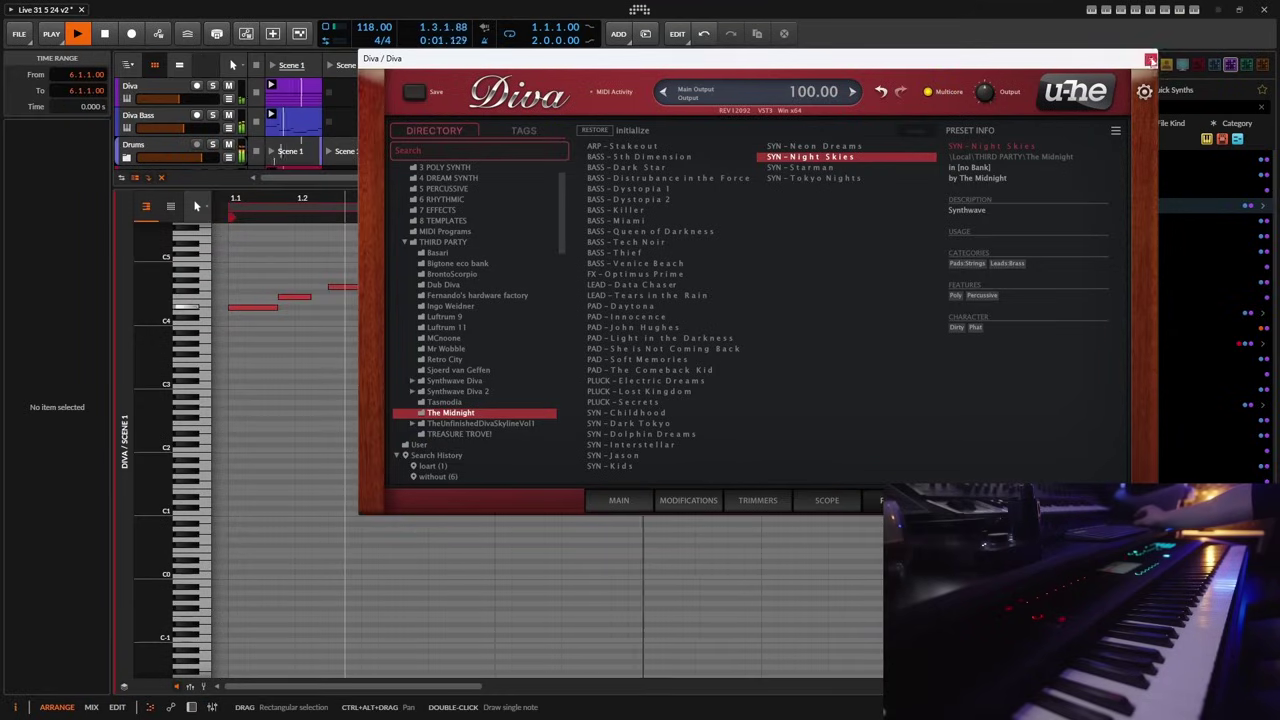
pyautogui.click(1150, 60)
pyautogui.scroll(-10, 772, 207)
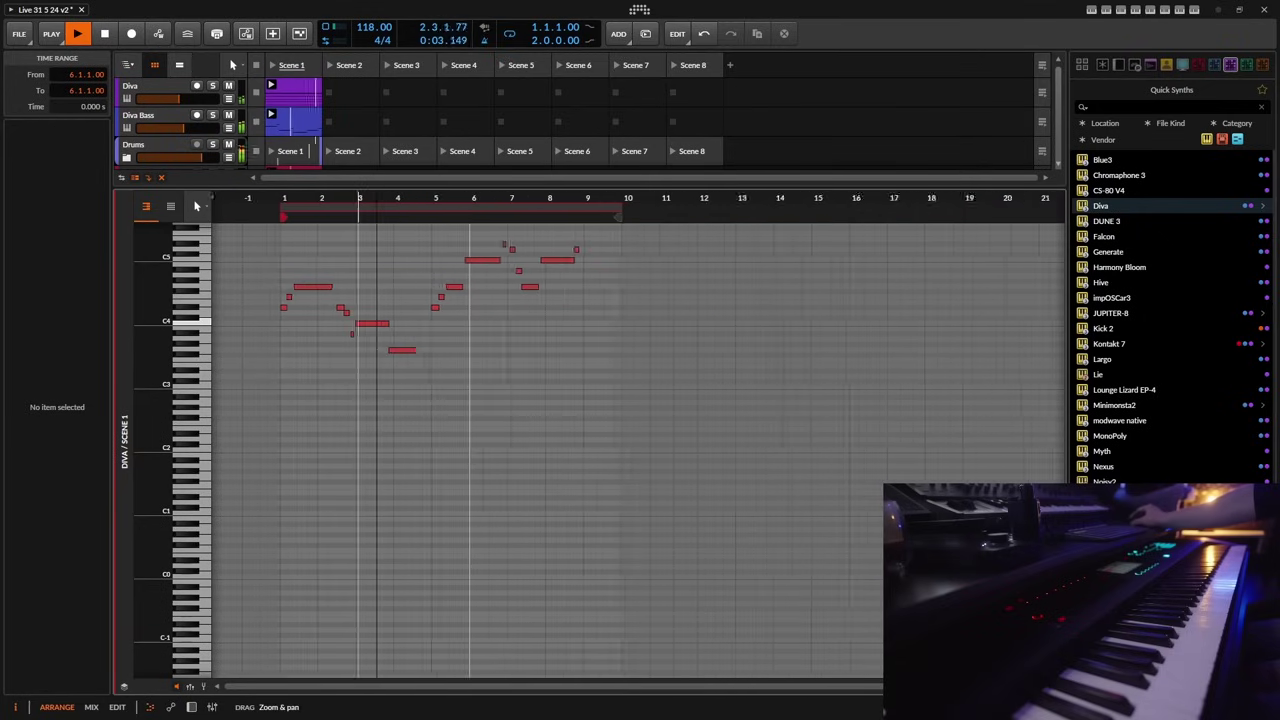
pyautogui.moveTo(715, 211); pyautogui.dragTo(666, 211)
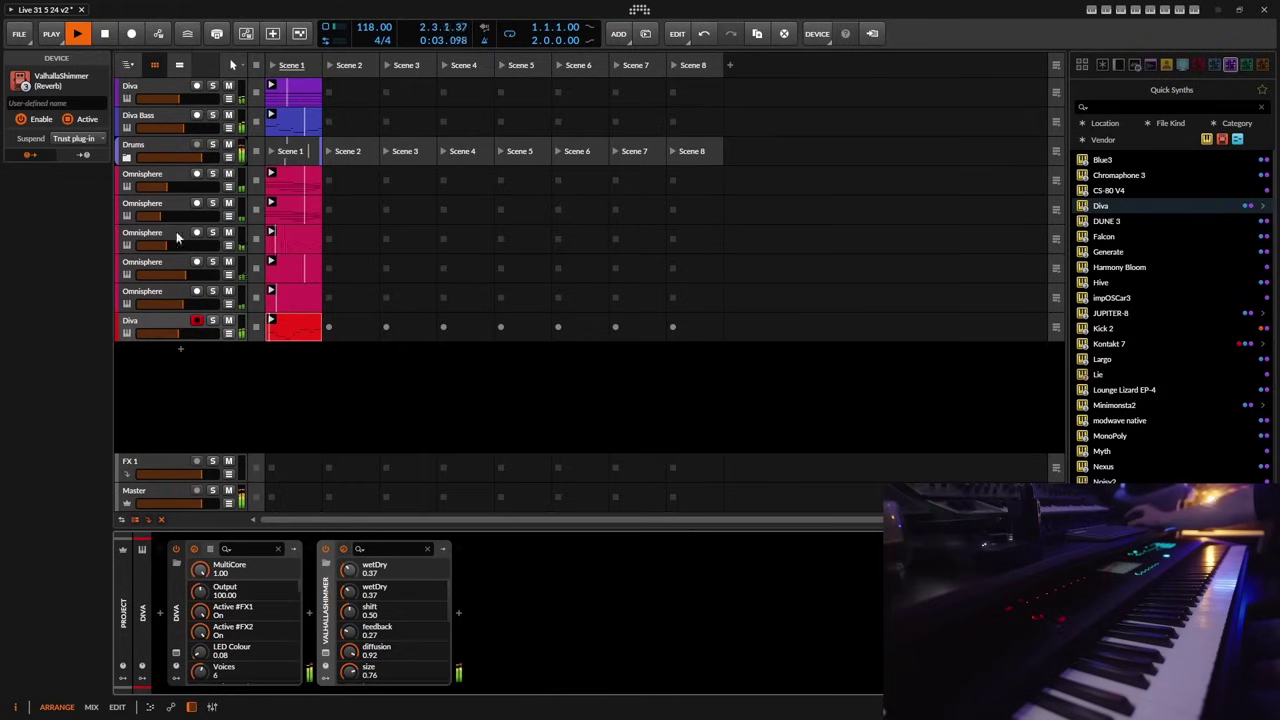
pyautogui.click(191, 707)
# - Stop playback, save the project, and return the playhead to the start
pyautogui.click(104, 34)
pyautogui.click(19, 33)
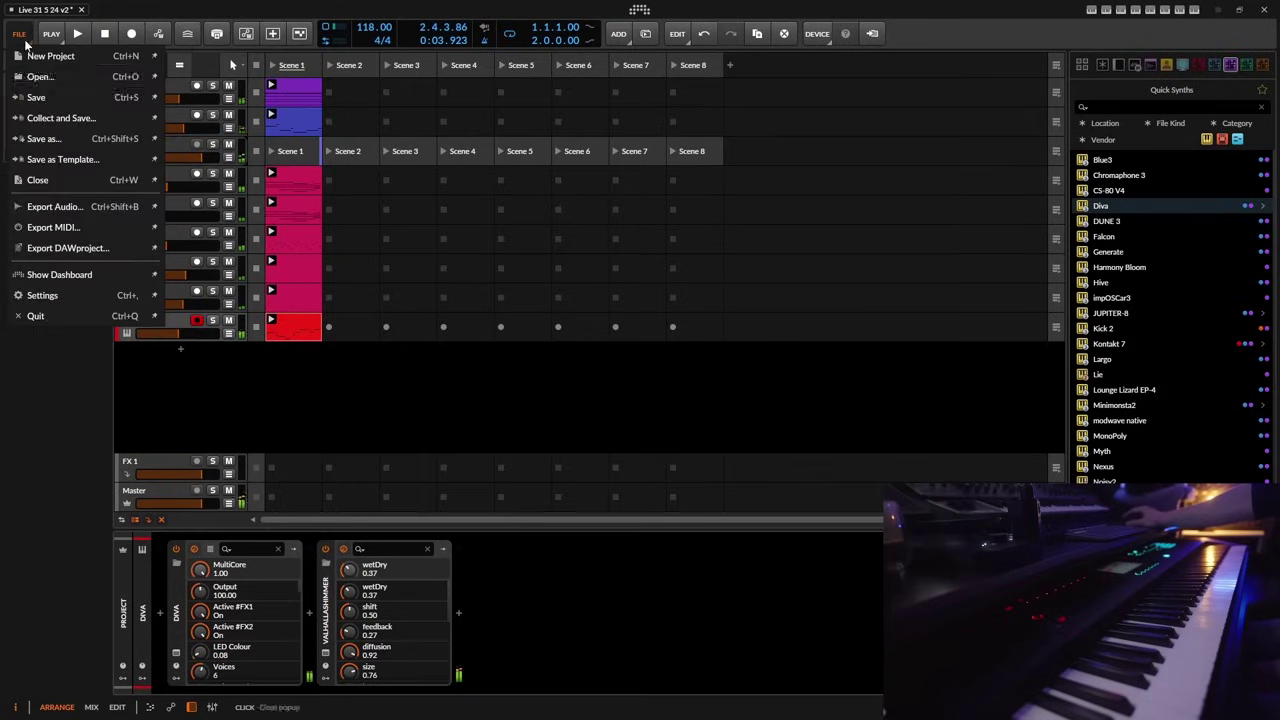
pyautogui.click(32, 94)
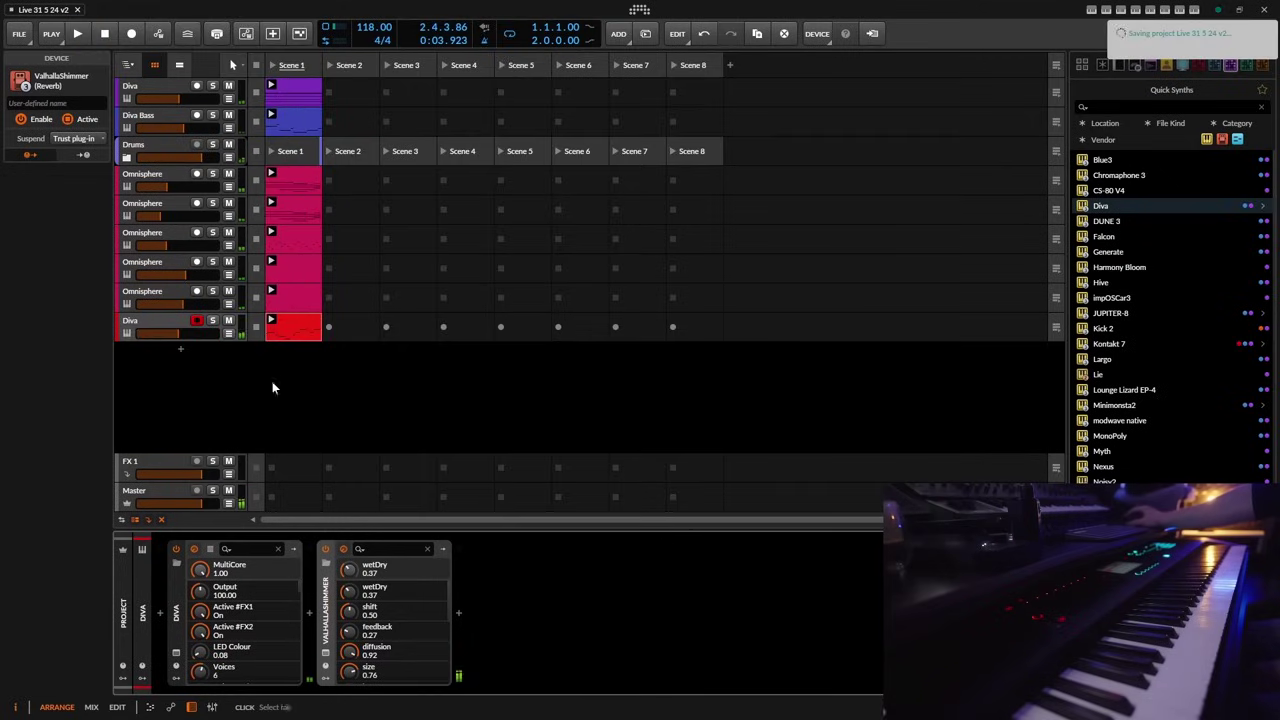
pyautogui.click(104, 34)
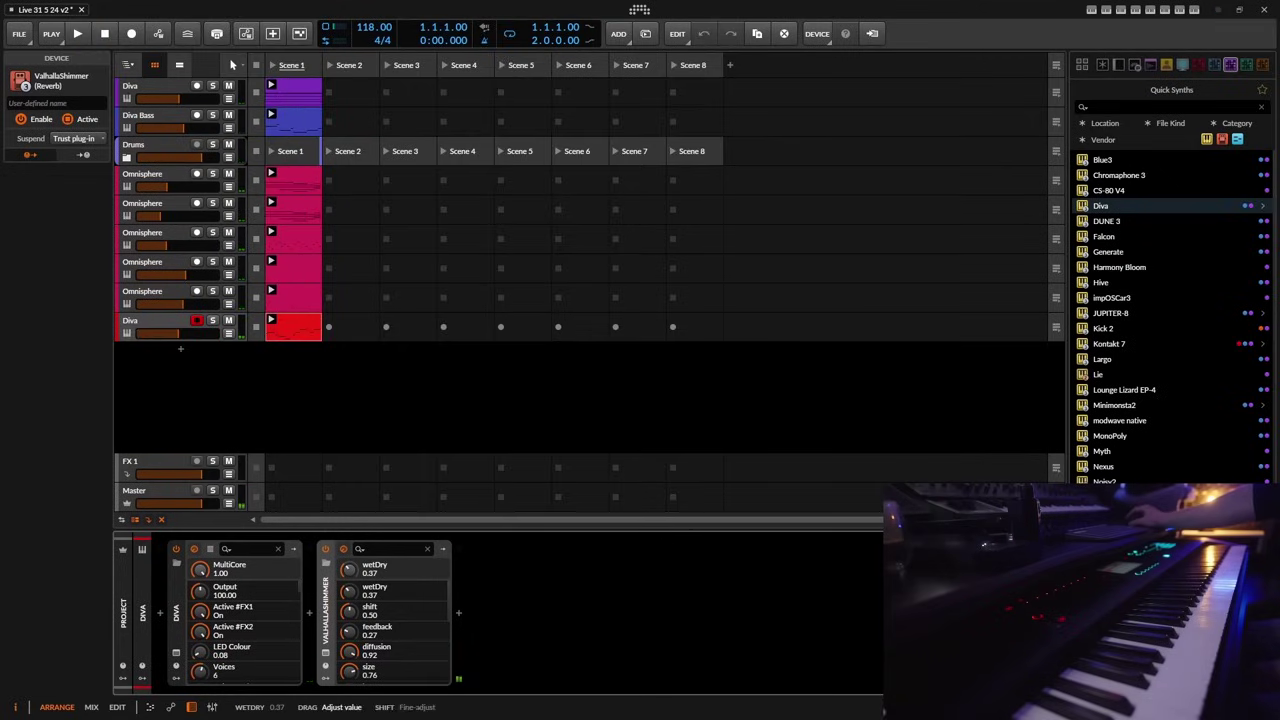
# - Add an EQ-5 after ValhallaShimmer on the last Diva track and make its first band a low cut at 221 Hz
pyautogui.click(458, 612)
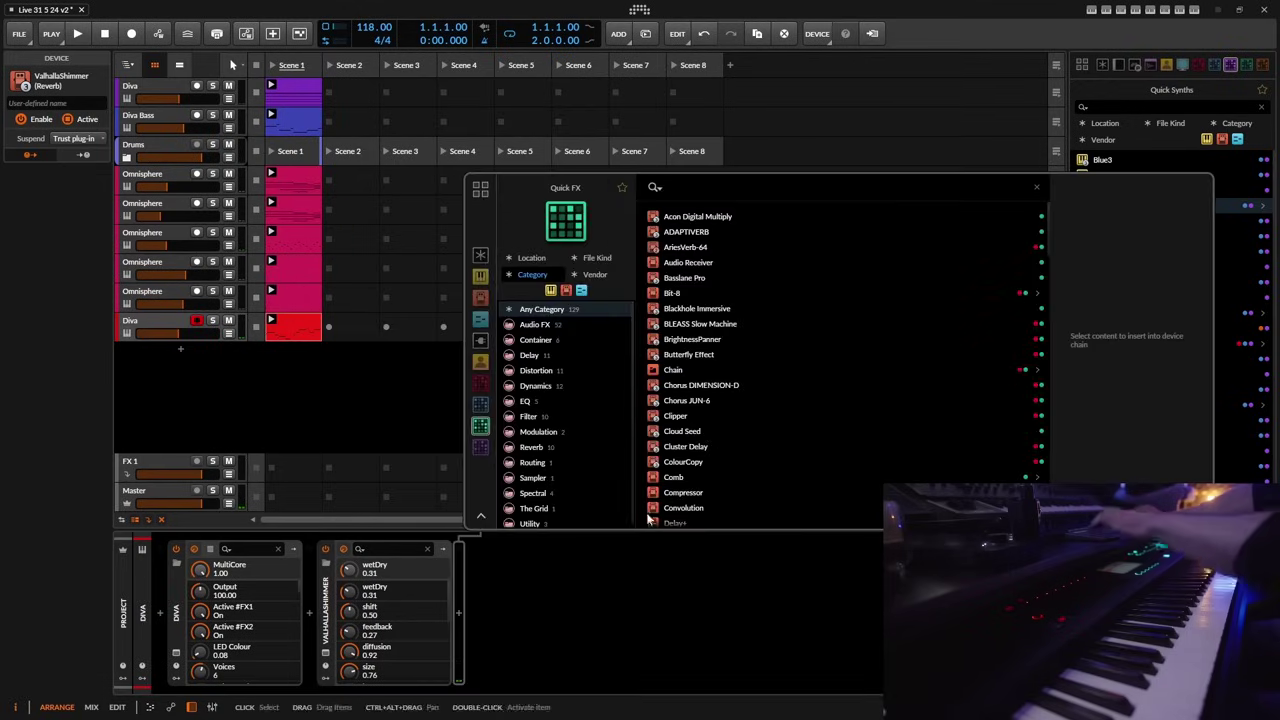
pyautogui.write('eq')
pyautogui.press('Down')
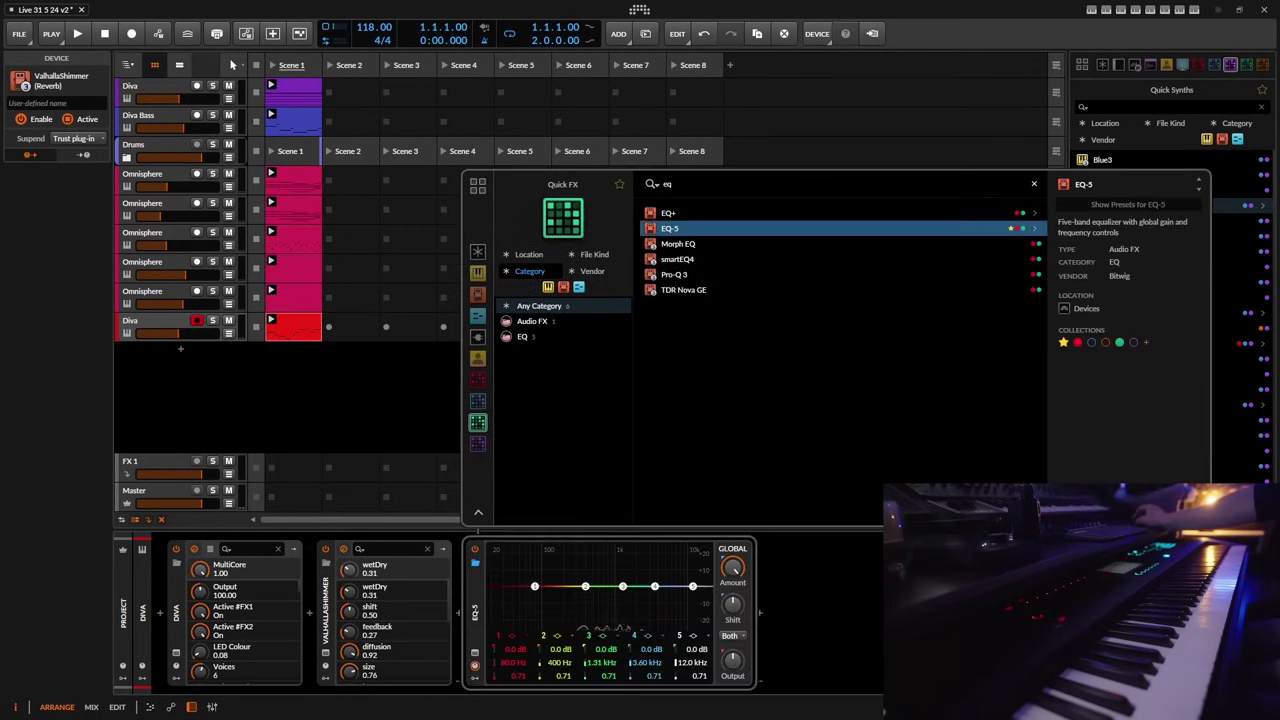
pyautogui.press('Return')
pyautogui.click(518, 640)
pyautogui.click(545, 651)
pyautogui.moveTo(535, 588); pyautogui.dragTo(551, 601)
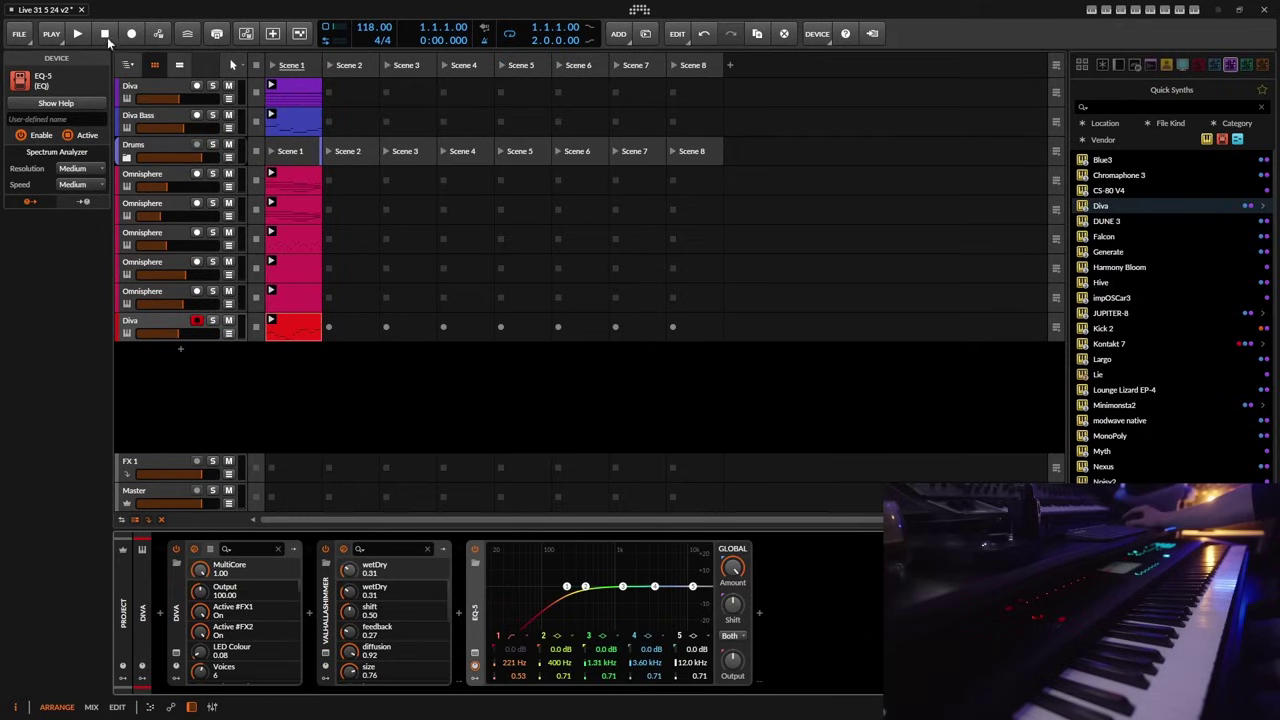
# - During playback, set EQ-5's low cut to 265 Hz, band 2 to -2.2 dB, band 3 to +2.2 dB and band 4 to +7.2 dB
pyautogui.click(151, 318)
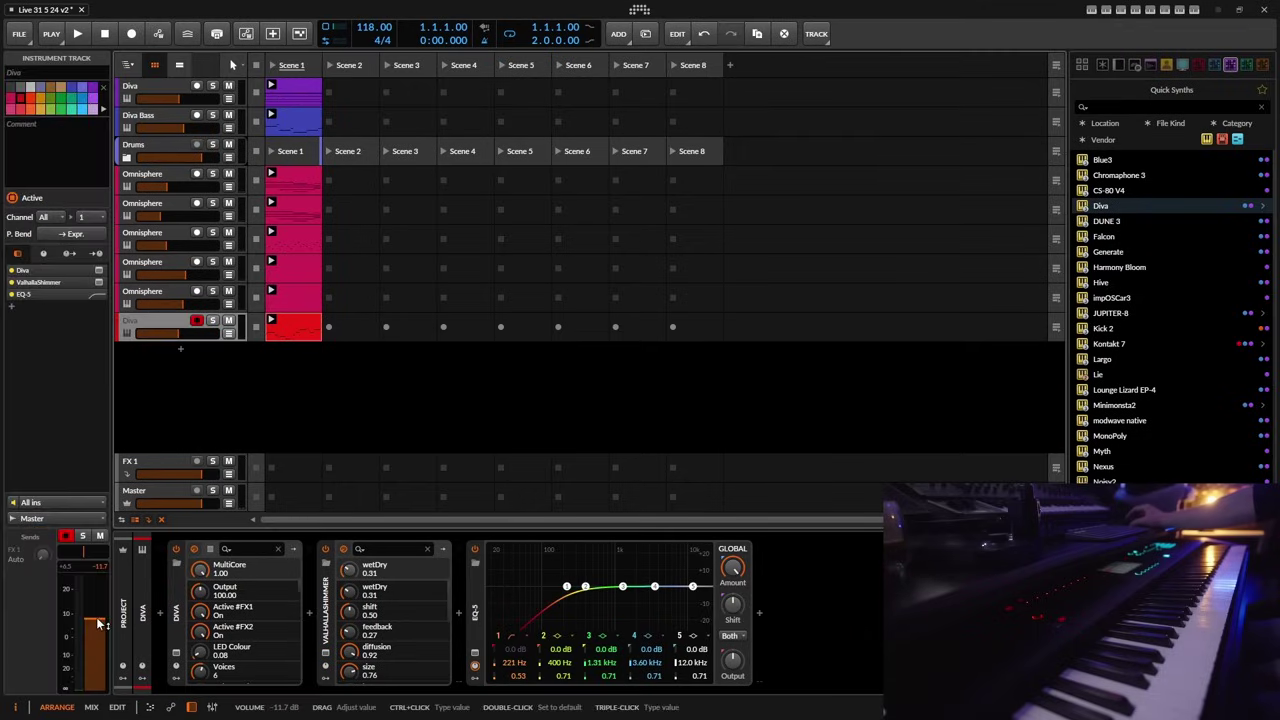
pyautogui.press('space')
pyautogui.moveTo(566, 587)
pyautogui.mouseDown()
pyautogui.moveTo(587, 593)
pyautogui.moveTo(574, 600)
pyautogui.mouseUp()
pyautogui.moveTo(654, 587); pyautogui.dragTo(605, 590)
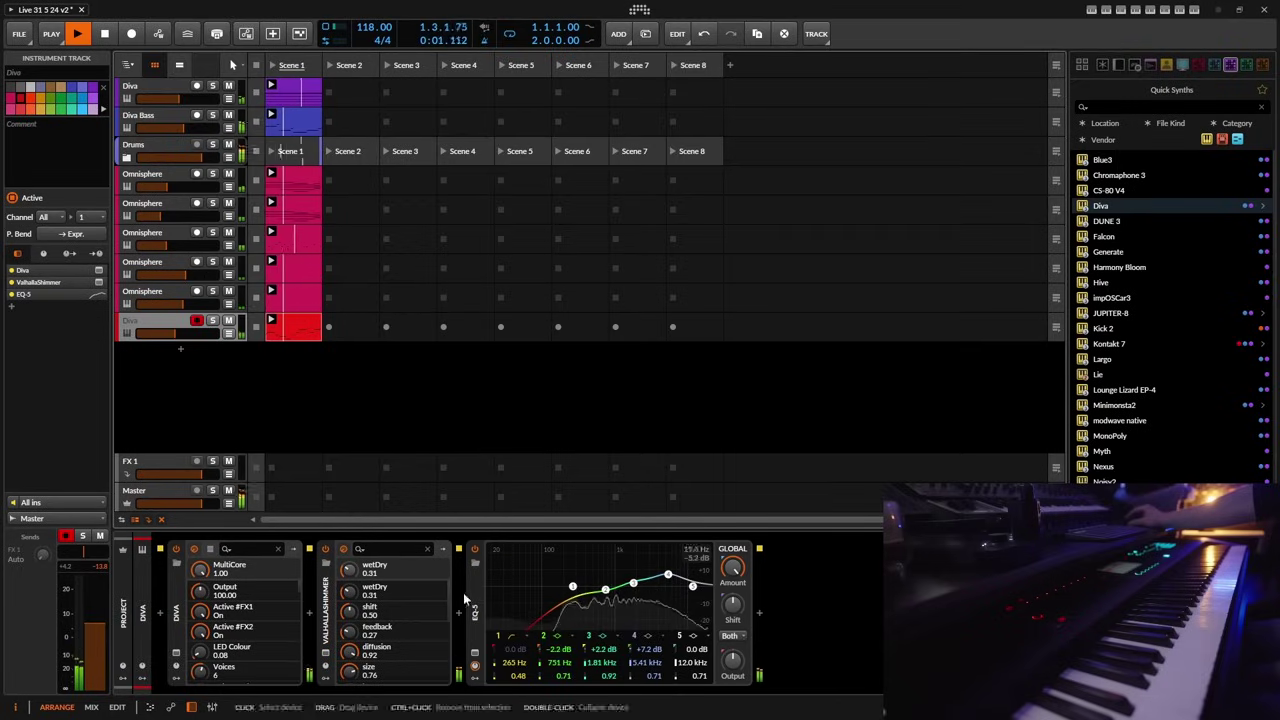
# - Add EchoBoy after the EQ-5, set its mix to 39.0, and close the EchoBoy window
pyautogui.click(760, 613)
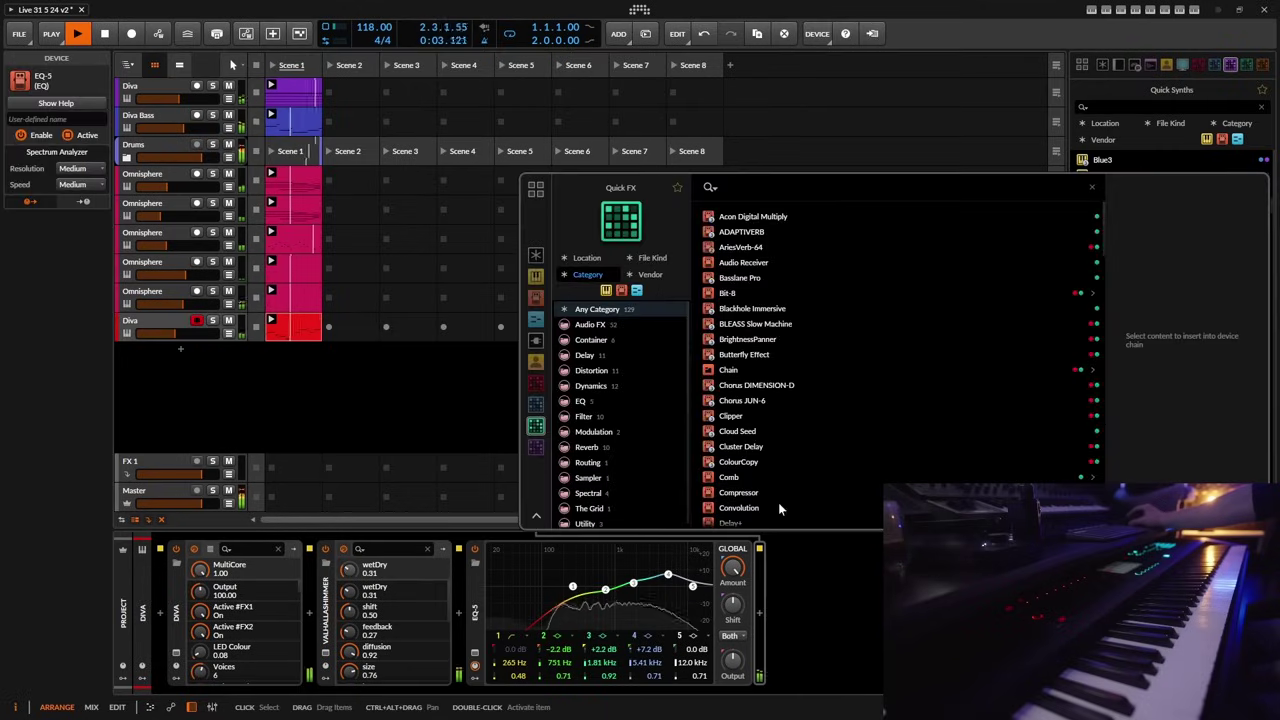
pyautogui.scroll(-2, 776, 456)
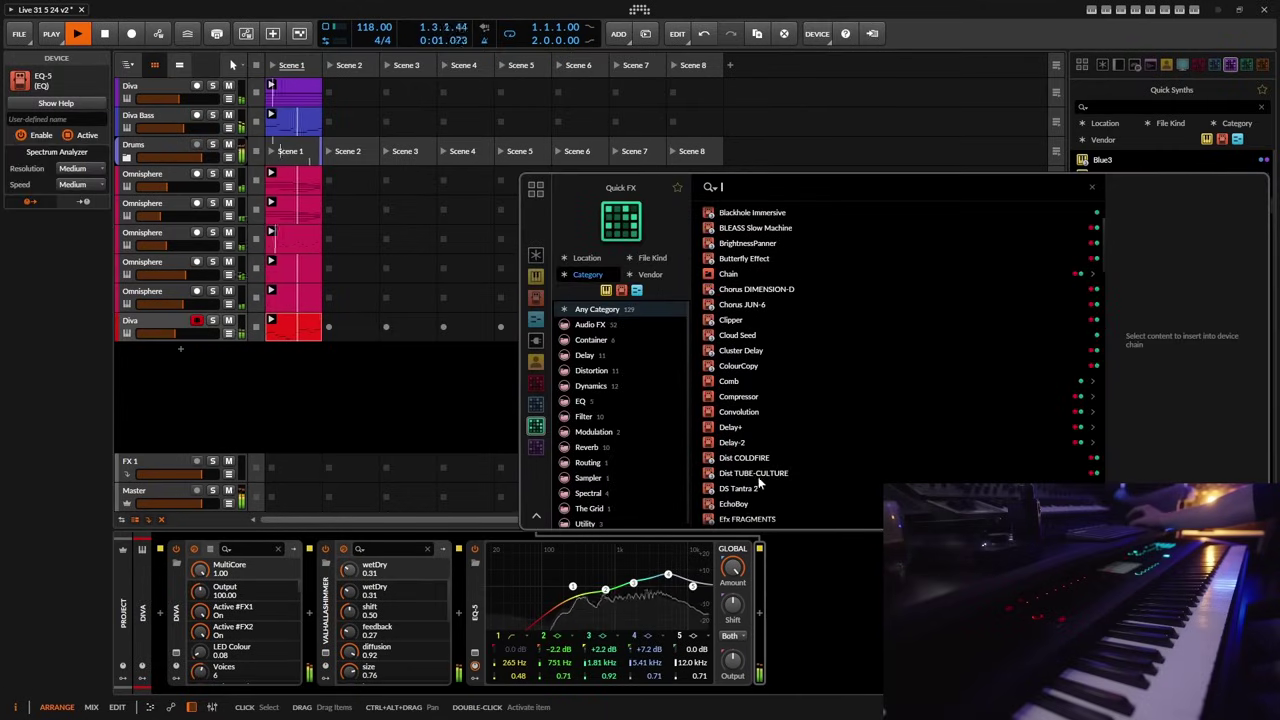
pyautogui.click(760, 500)
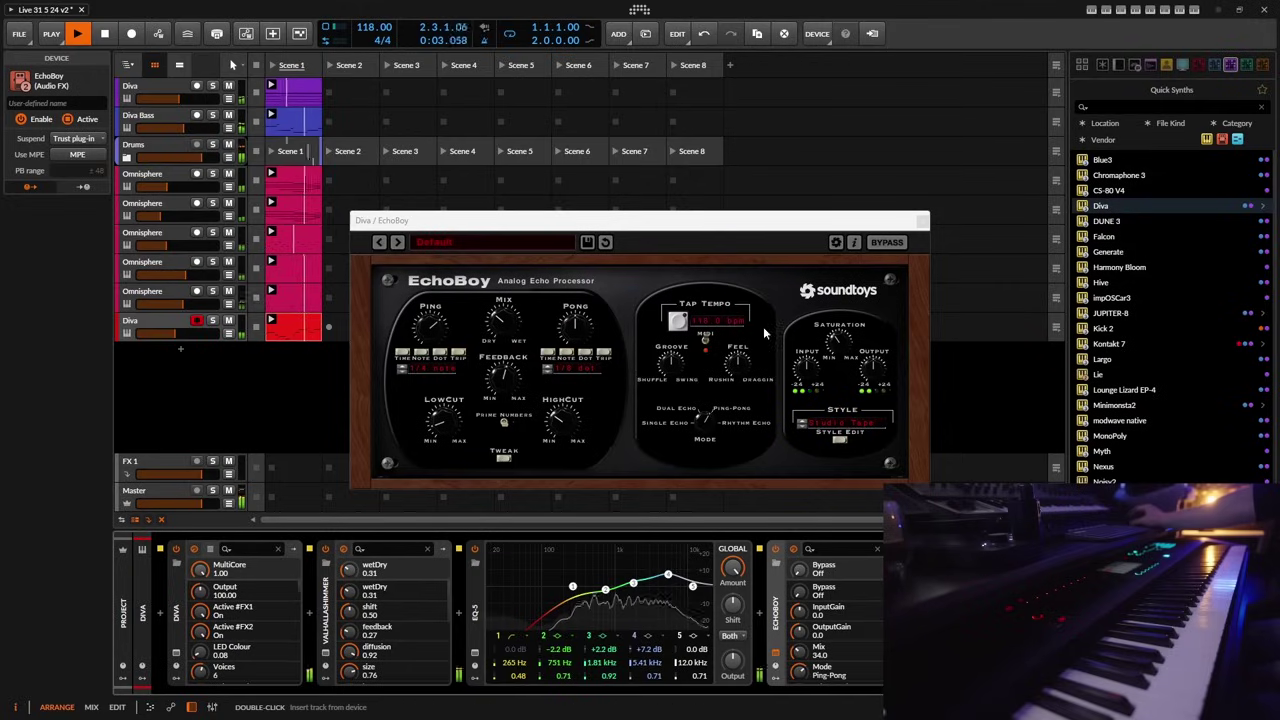
pyautogui.moveTo(508, 318)
pyautogui.mouseDown()
pyautogui.moveTo(505, 362)
pyautogui.moveTo(503, 312)
pyautogui.mouseUp()
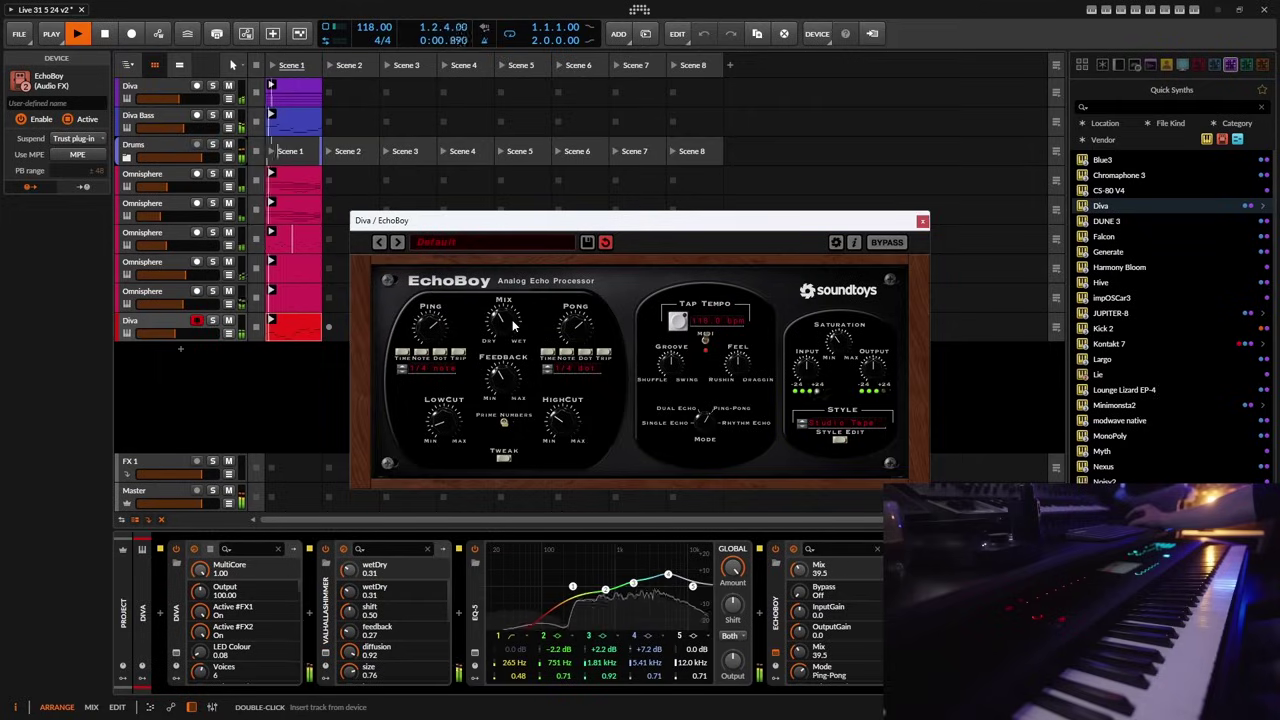
pyautogui.click(922, 221)
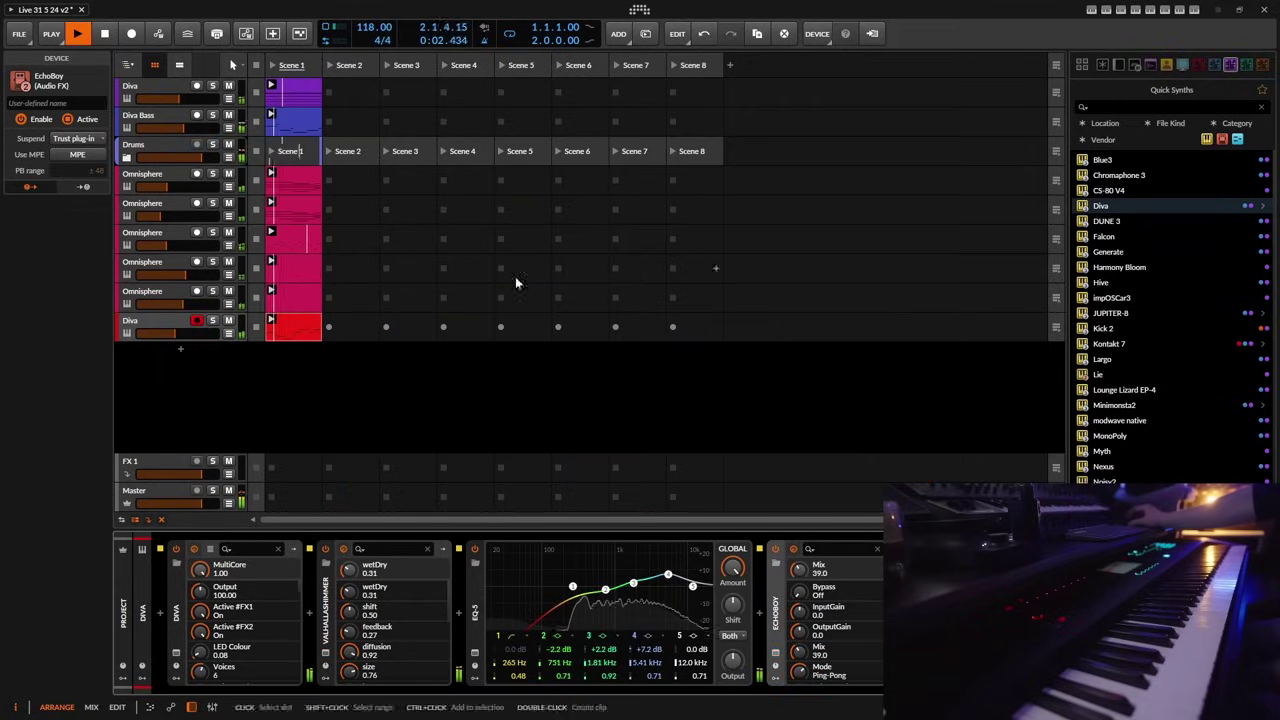
# - Set the last Diva track's volume to -14.1 dB and duplicate the track
pyautogui.click(160, 324)
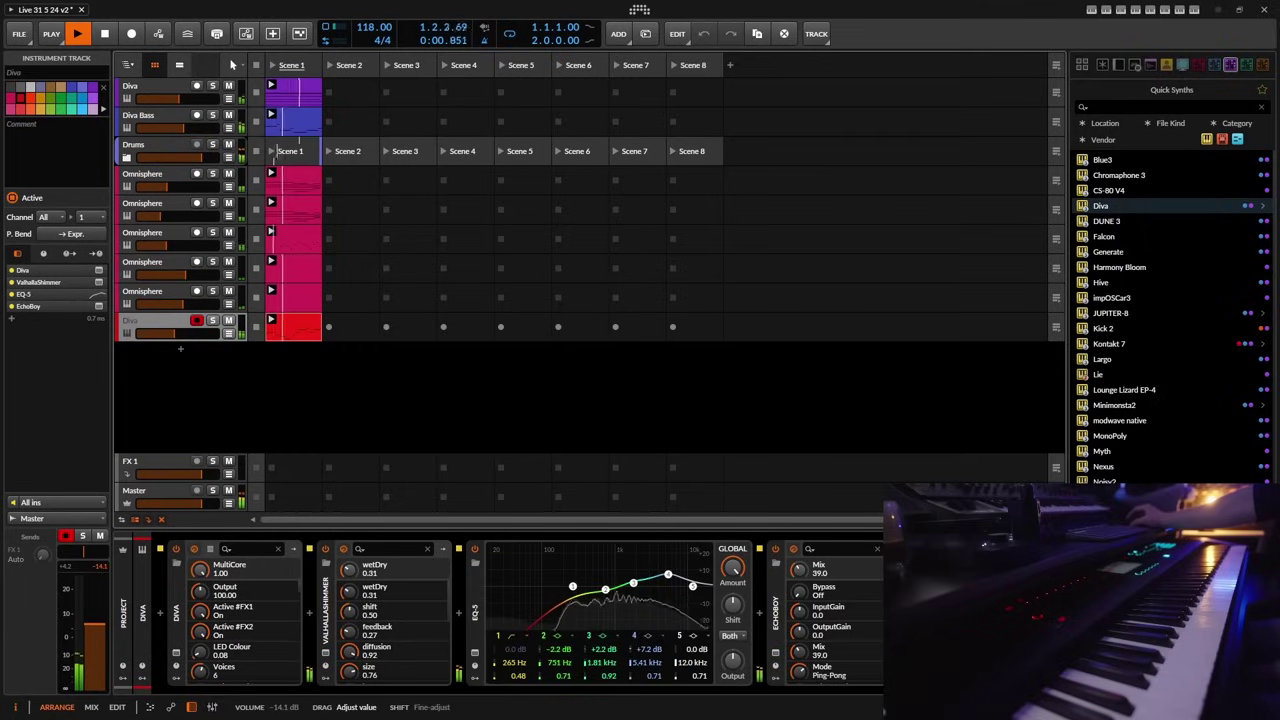
pyautogui.rightClick(162, 322)
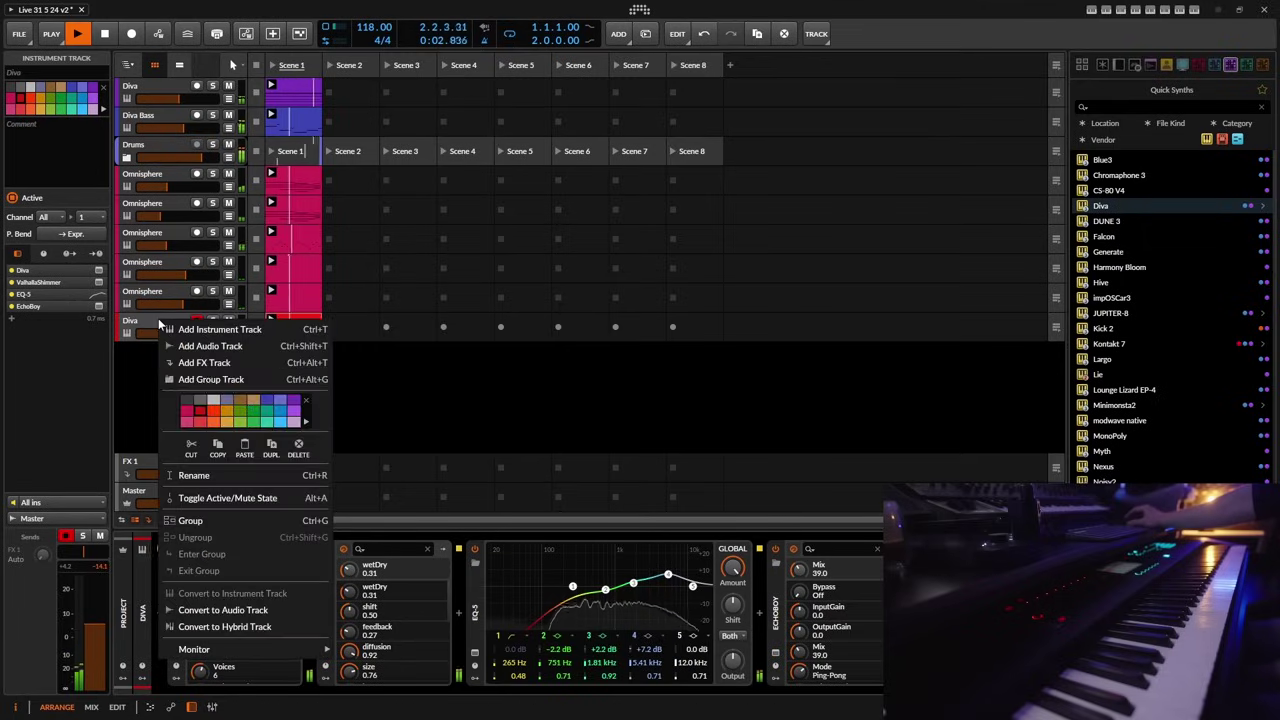
pyautogui.click(293, 428)
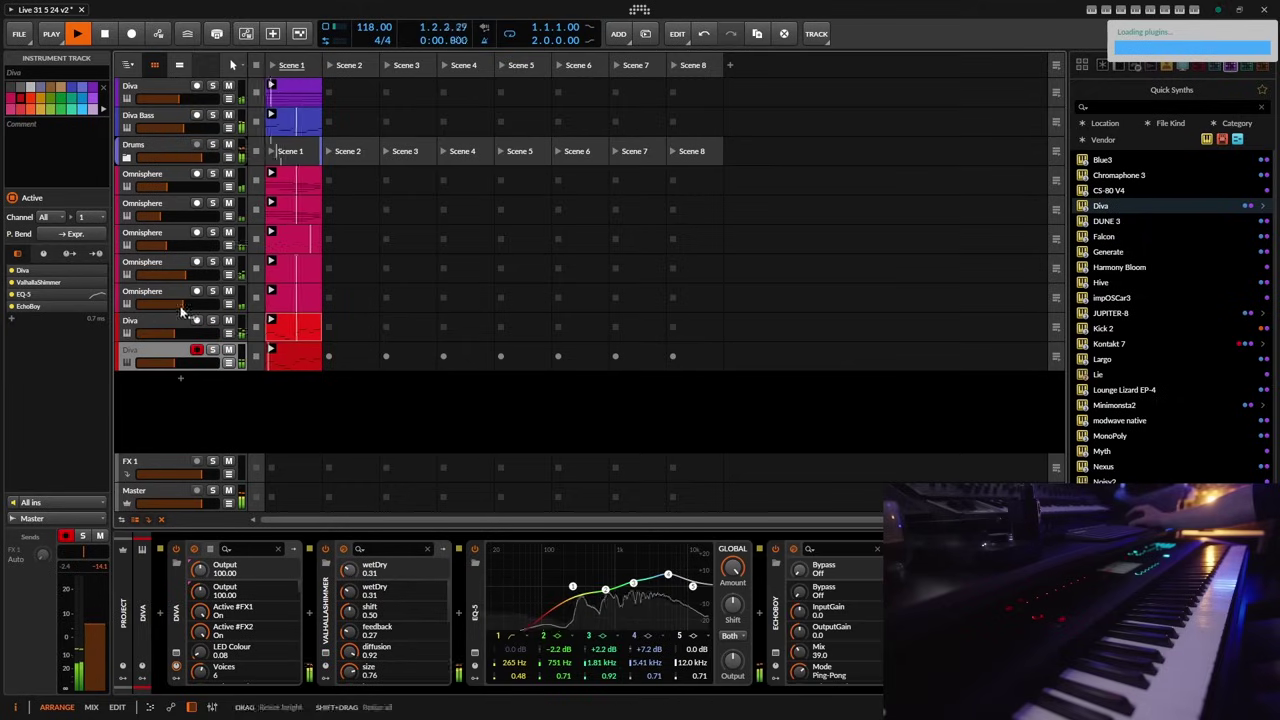
# - Insert a Compressor between Diva and ValhallaShimmer on the duplicated track
pyautogui.doubleClick(310, 613)
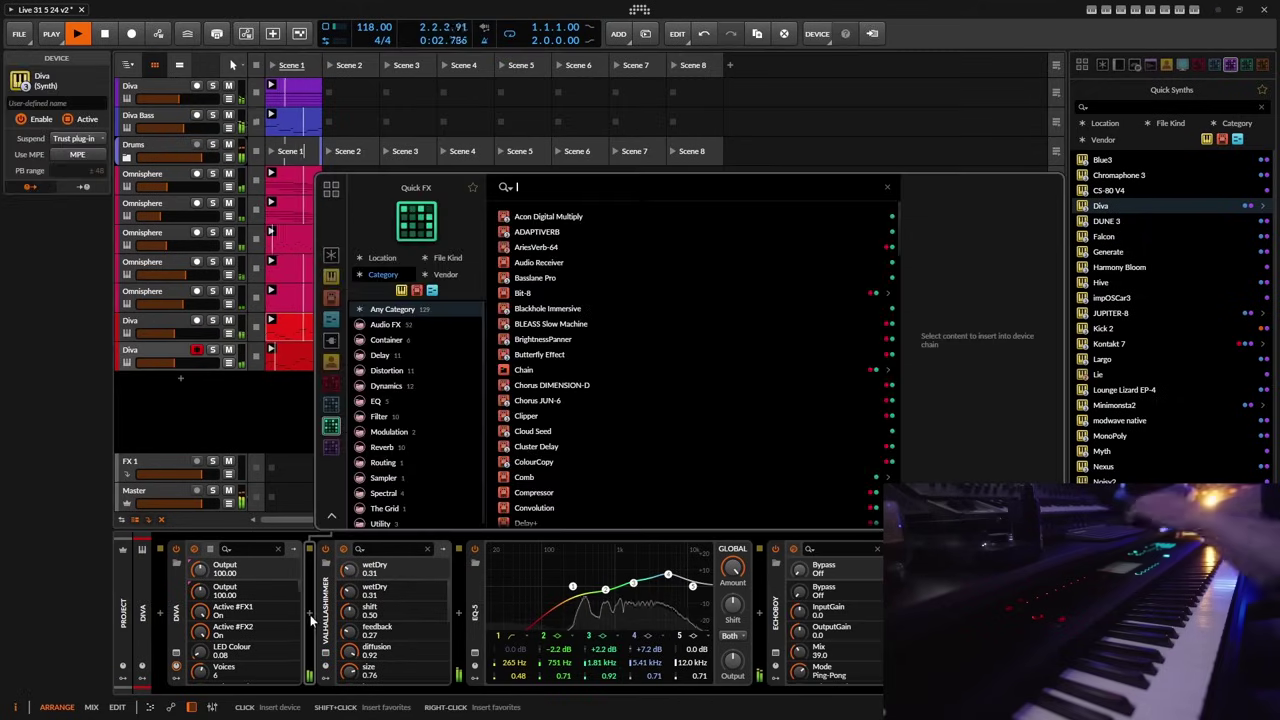
pyautogui.write('comp')
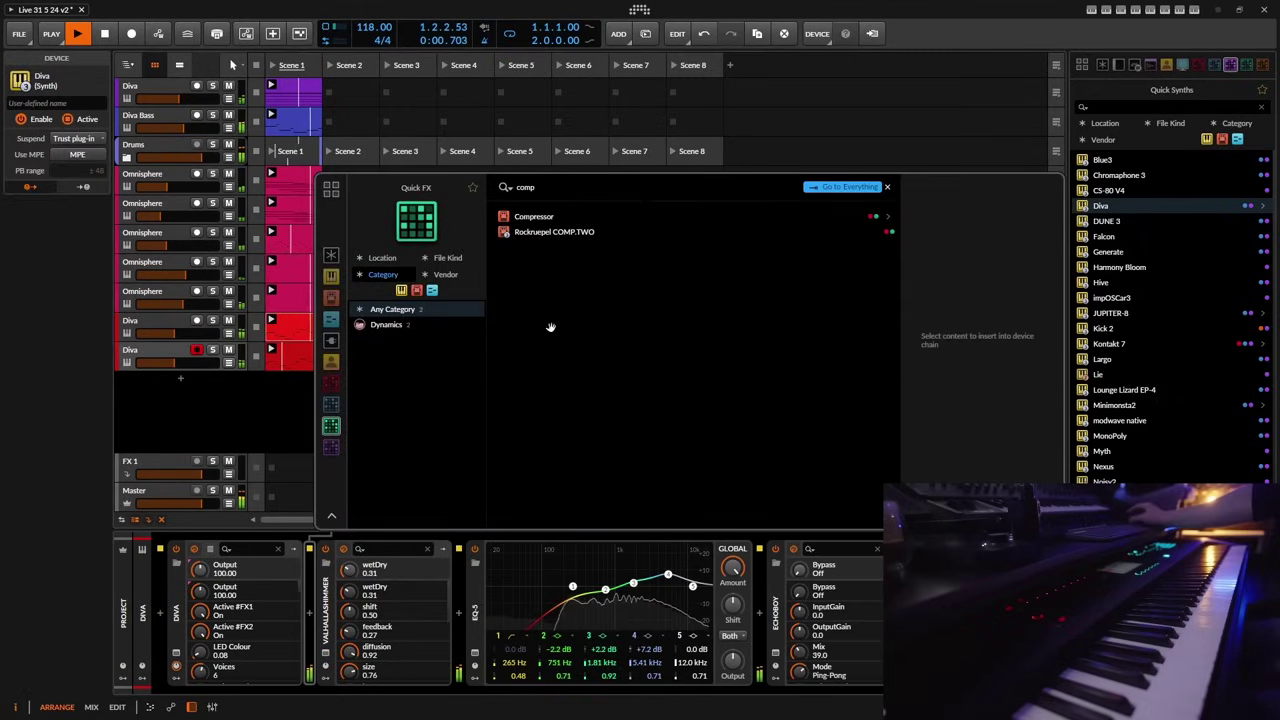
pyautogui.click(545, 220)
pyautogui.press('Return')
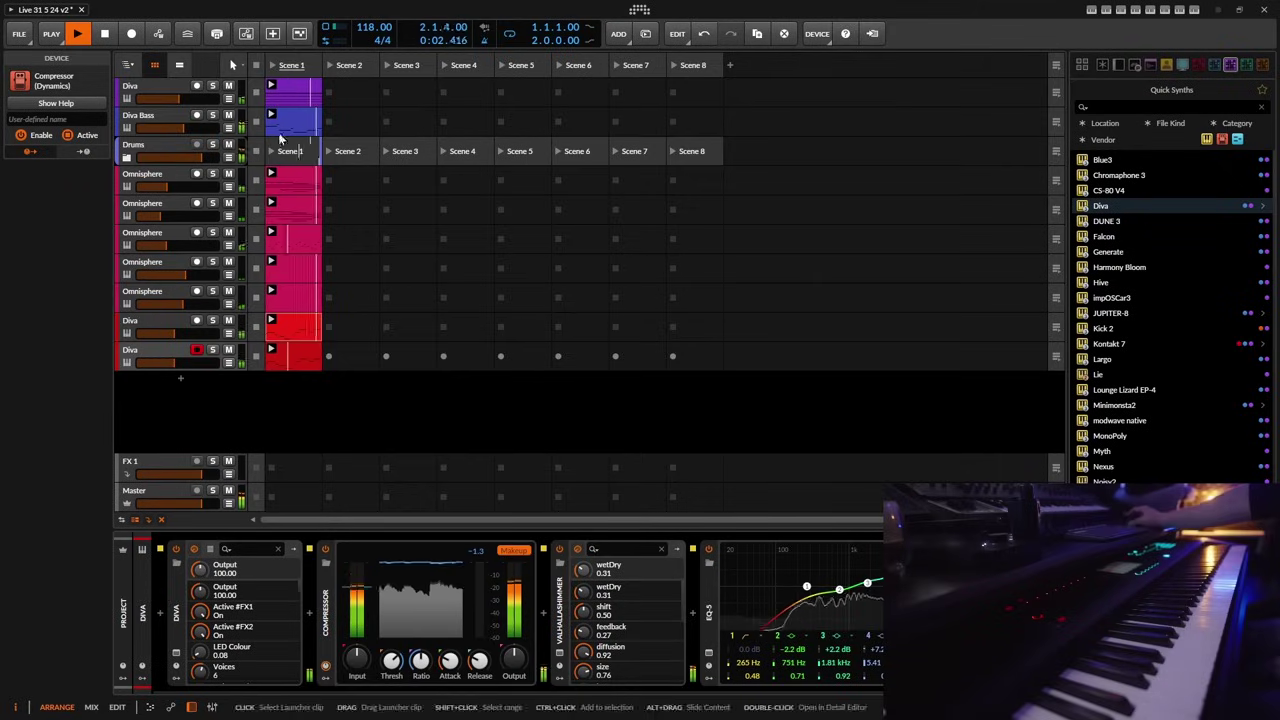
# - Delete the copied Scene 1 clip from the duplicated Diva track and reselect the track
pyautogui.click(150, 358)
pyautogui.click(307, 355)
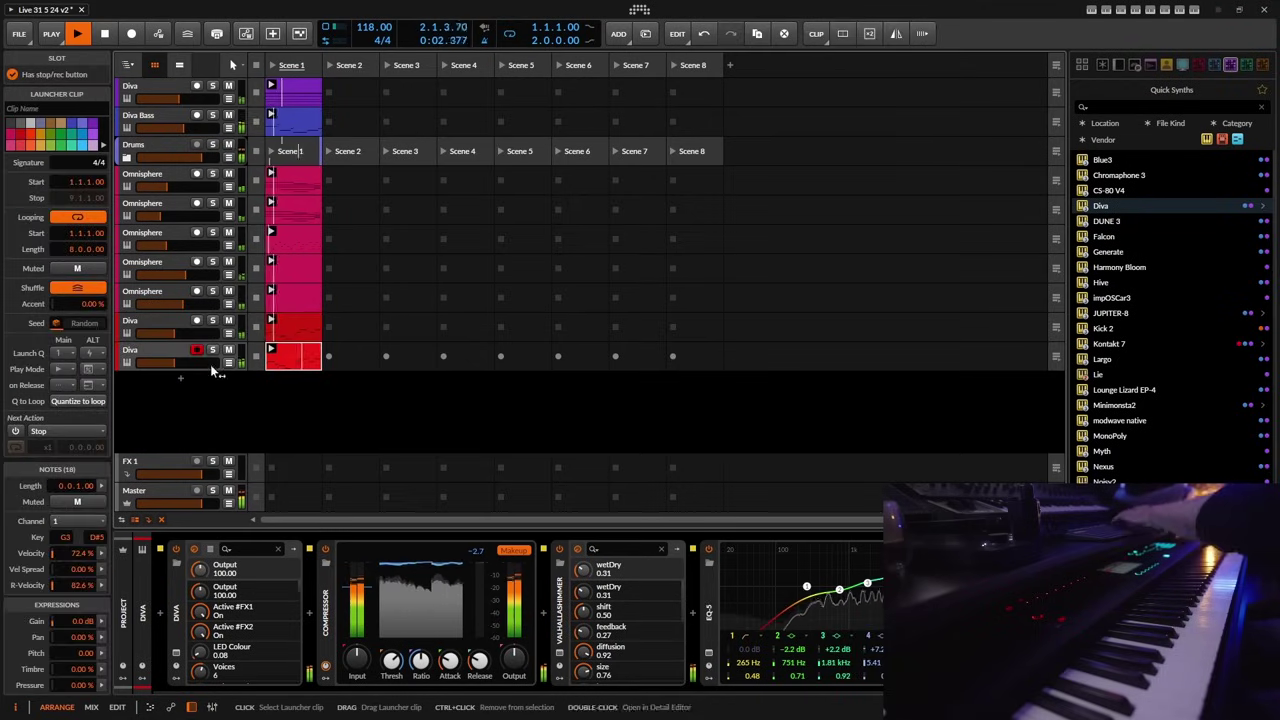
pyautogui.press('Delete')
pyautogui.click(169, 350)
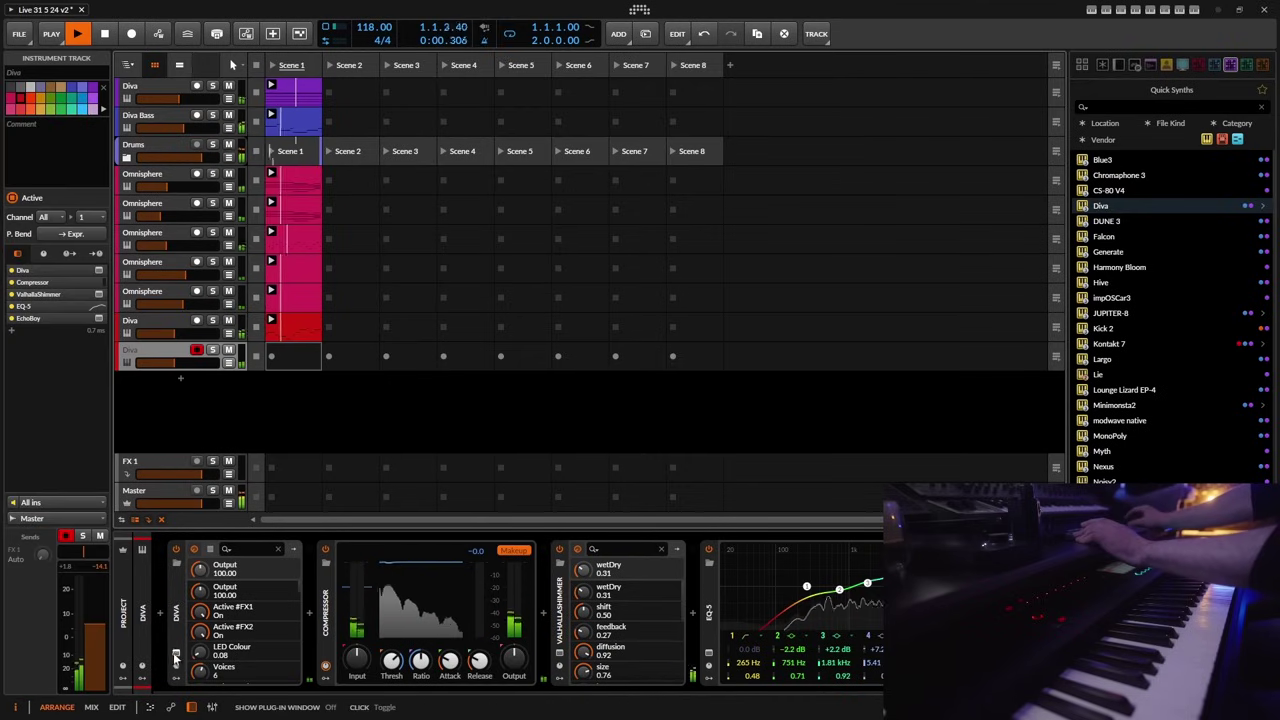
# - Audition The Midnight's SYN presets from Neon Dreams to Childhood, plus PLUCK-Electric Dreams, in the duplicated track's Diva
pyautogui.click(210, 549)
pyautogui.click(820, 147)
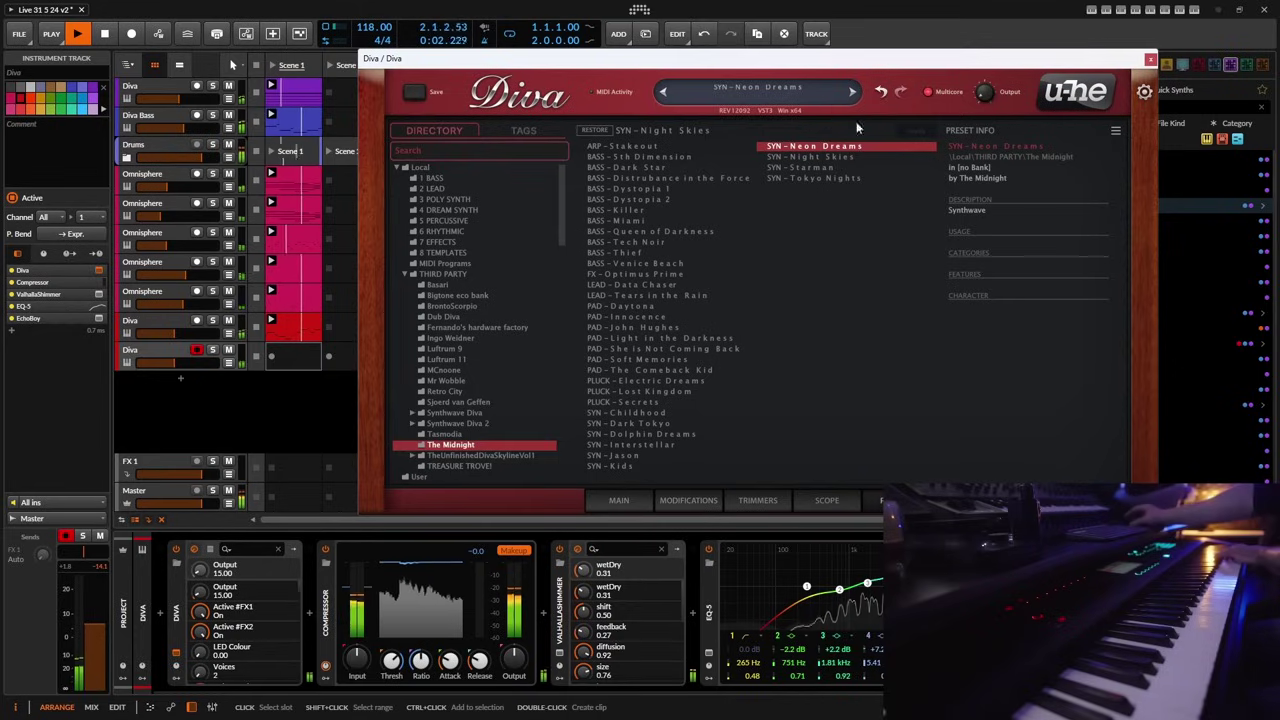
pyautogui.click(631, 465)
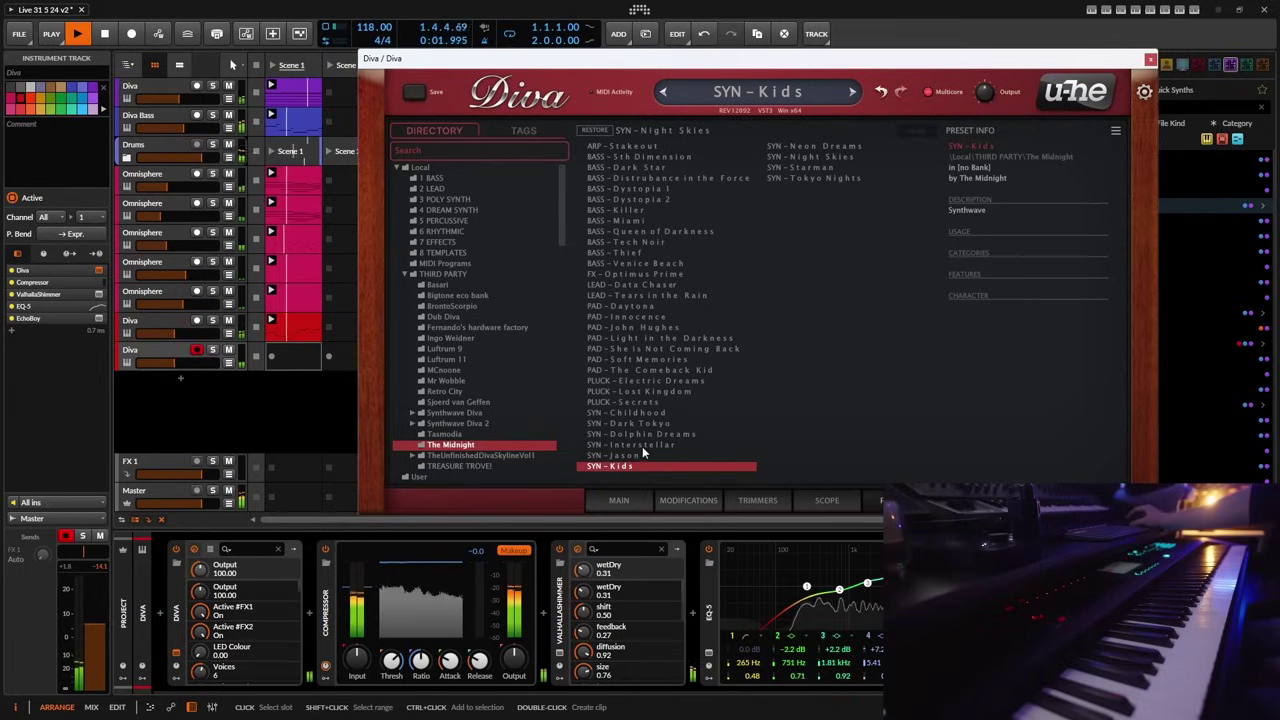
pyautogui.click(633, 455)
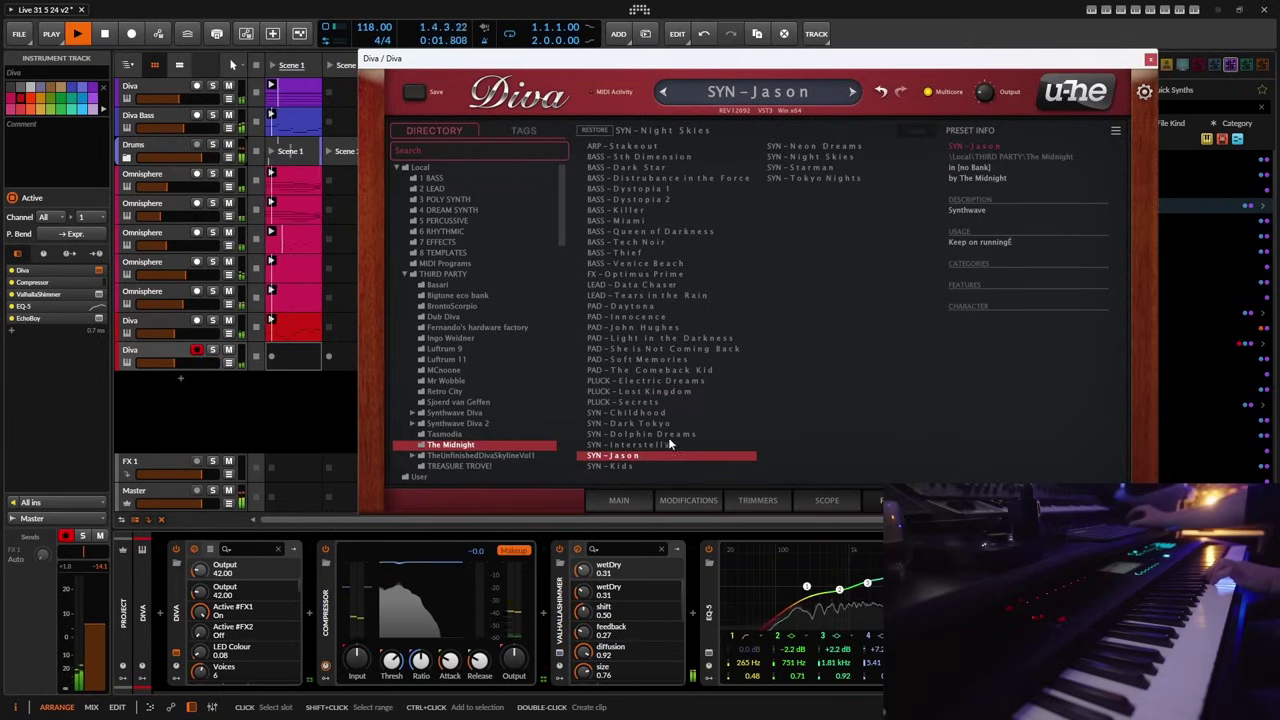
pyautogui.click(664, 445)
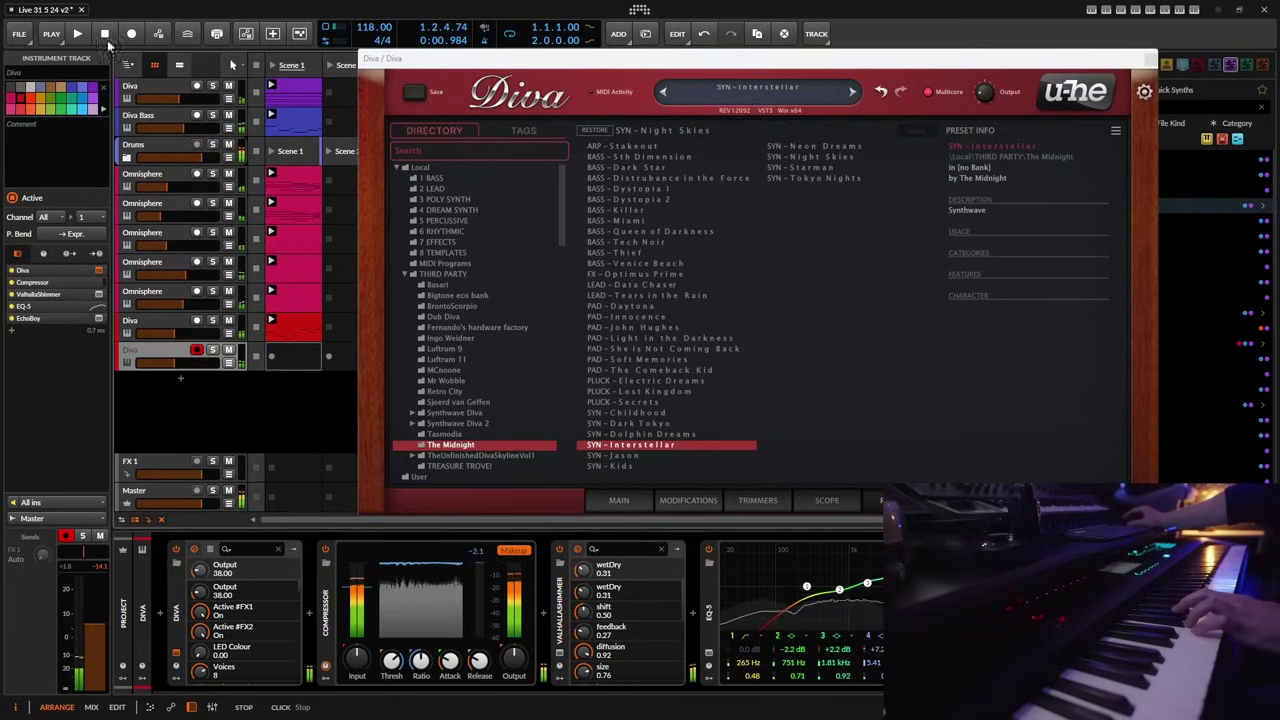
pyautogui.click(653, 434)
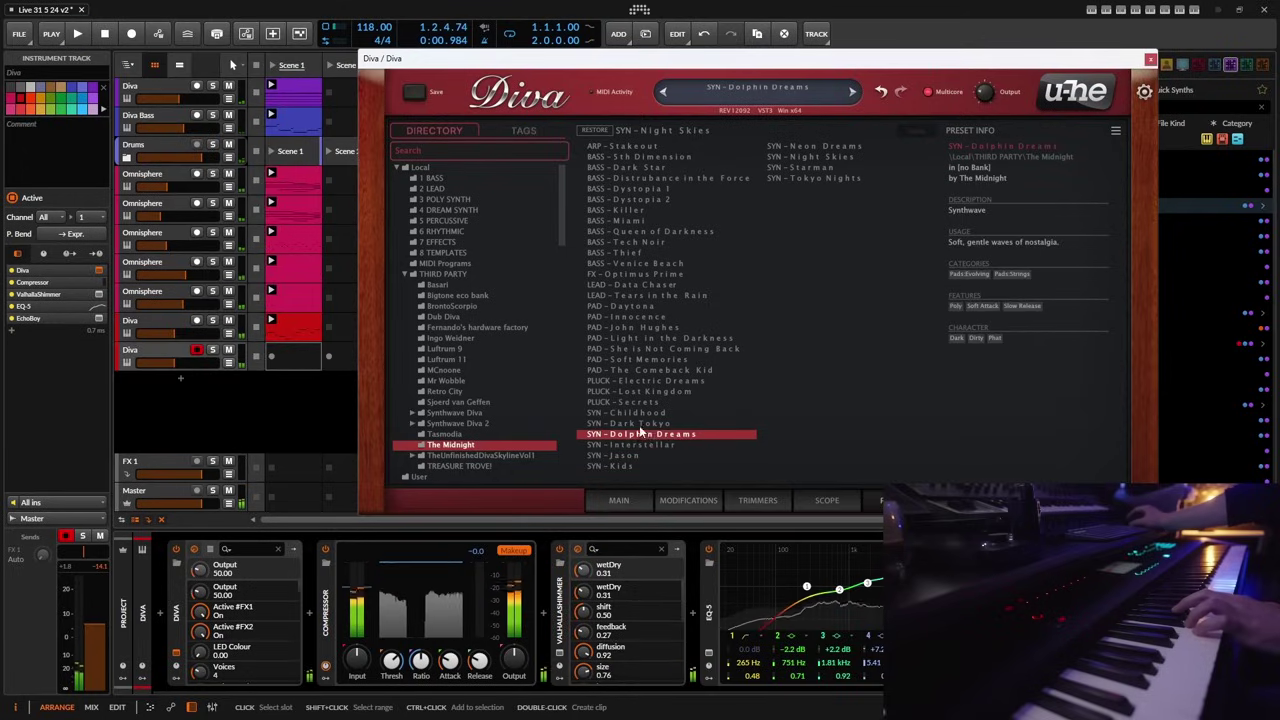
pyautogui.click(640, 425)
pyautogui.click(637, 415)
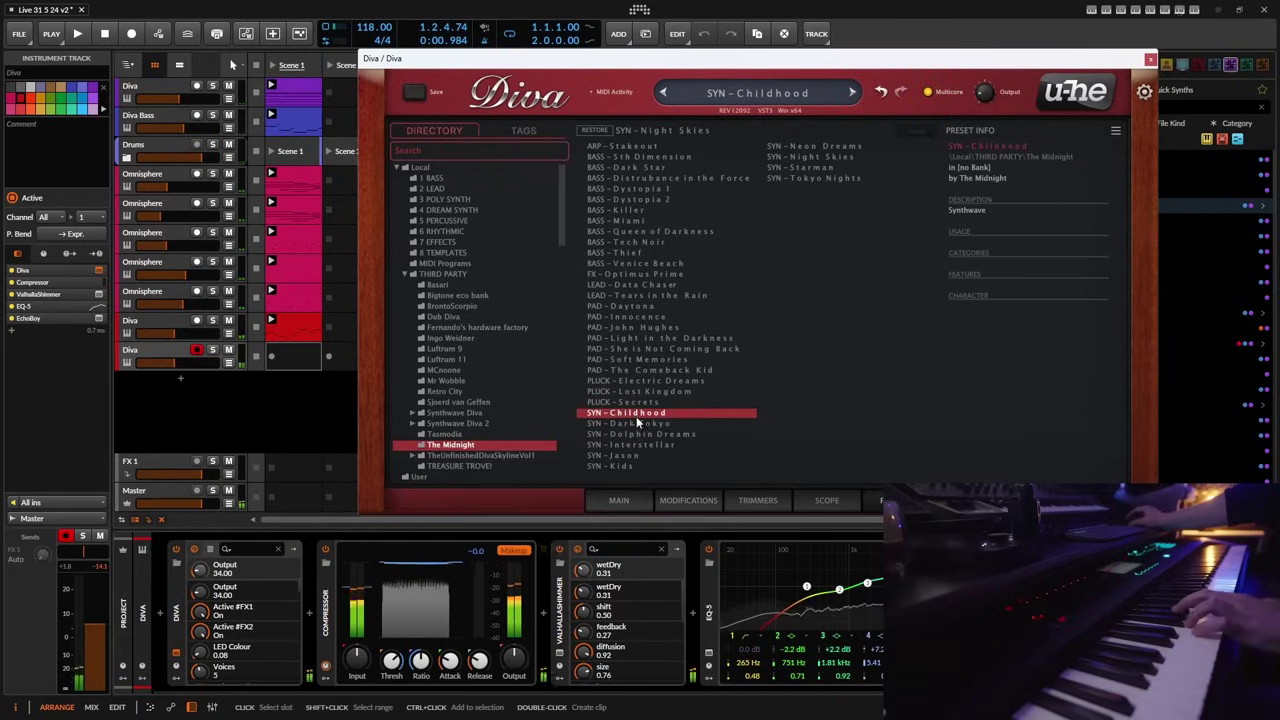
pyautogui.click(631, 382)
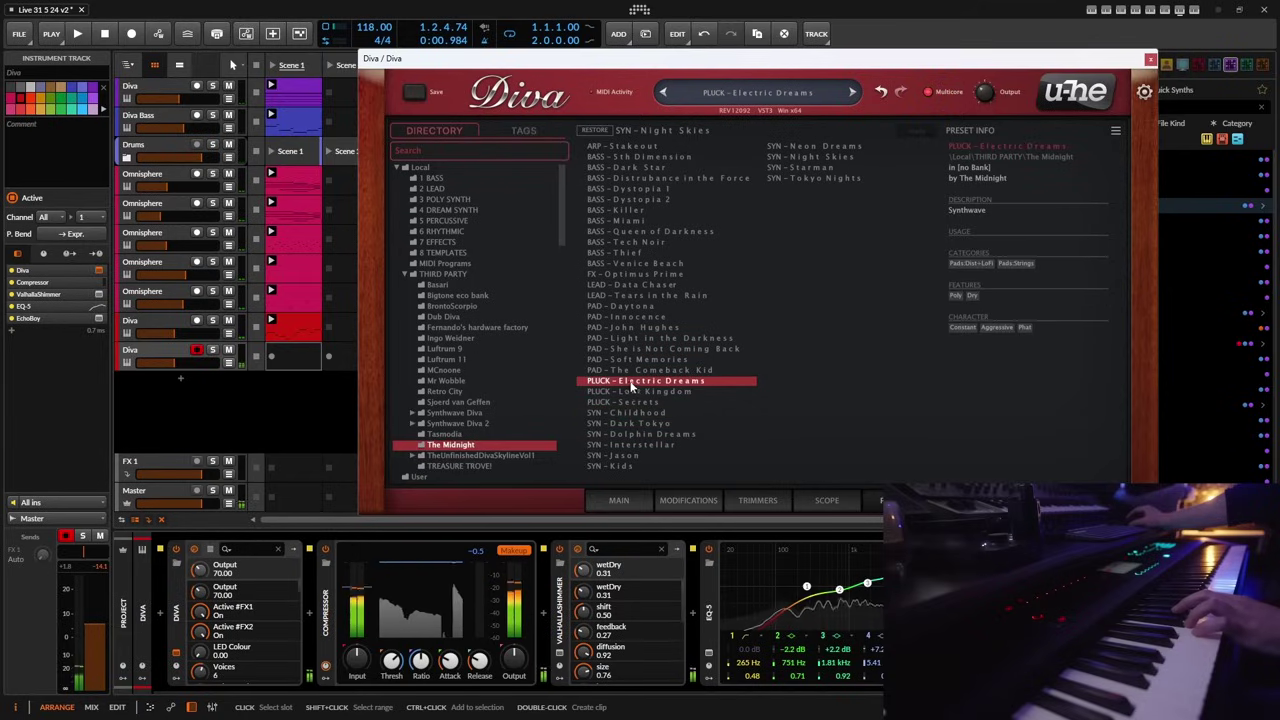
# - Try The Midnight's BASS presets in Diva, leave BASS-Queen of Darkness loaded, and close the Diva window
pyautogui.click(603, 253)
pyautogui.click(621, 265)
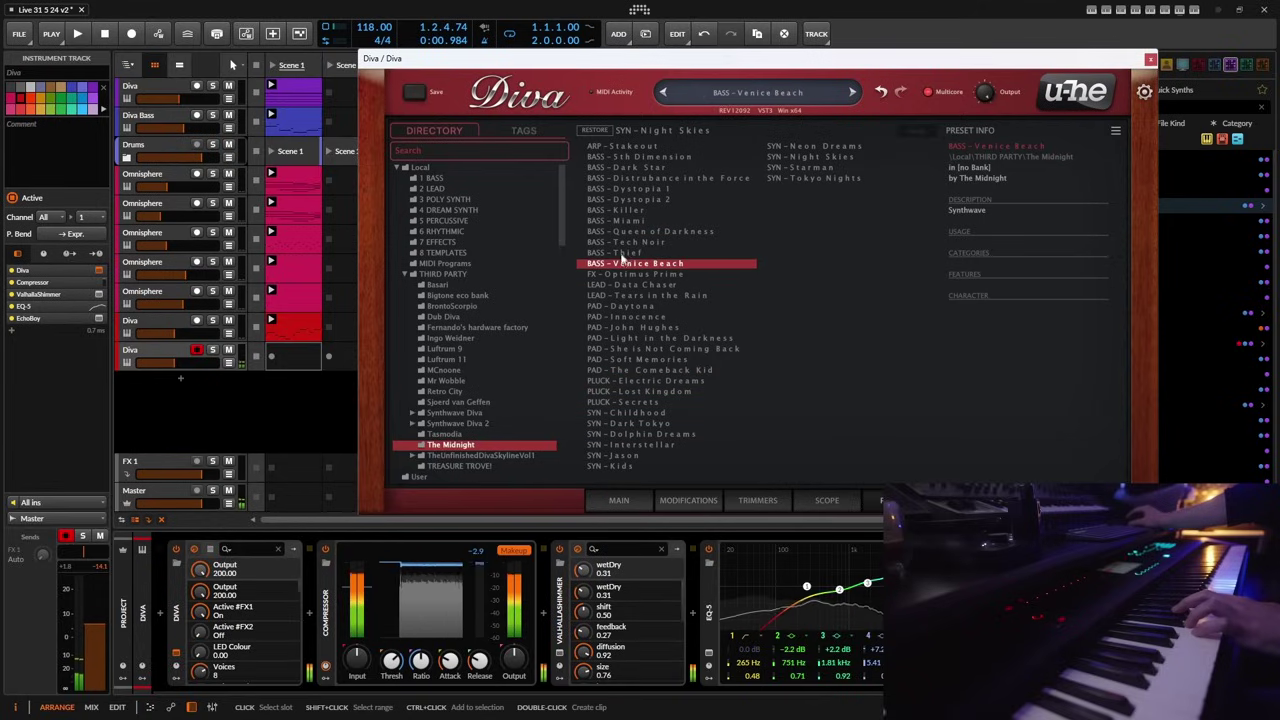
pyautogui.click(628, 244)
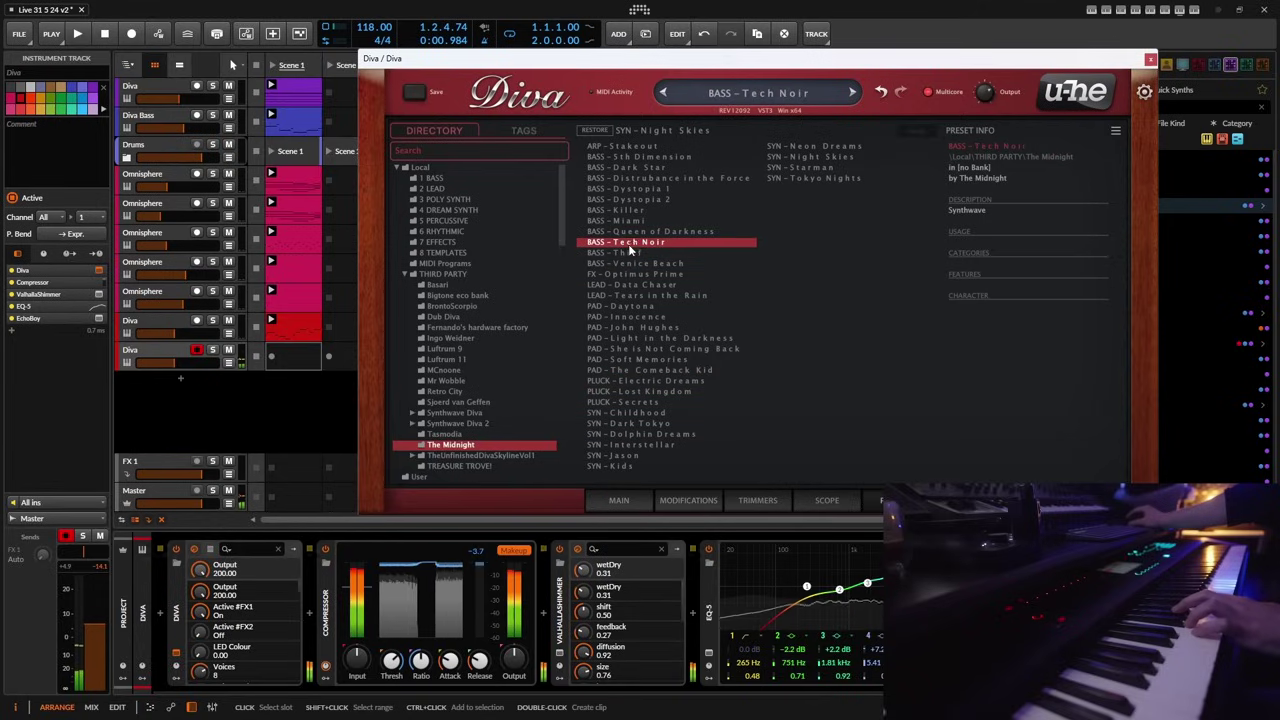
pyautogui.click(638, 168)
pyautogui.click(650, 179)
pyautogui.click(637, 189)
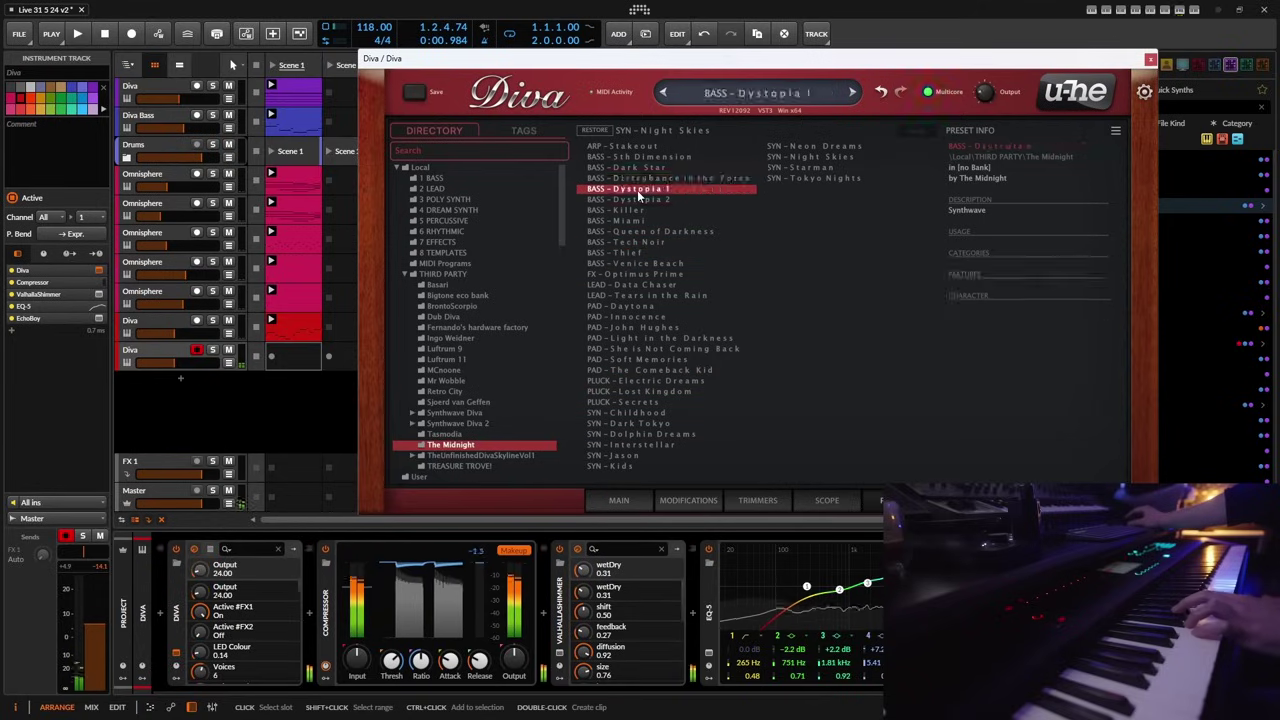
pyautogui.click(639, 199)
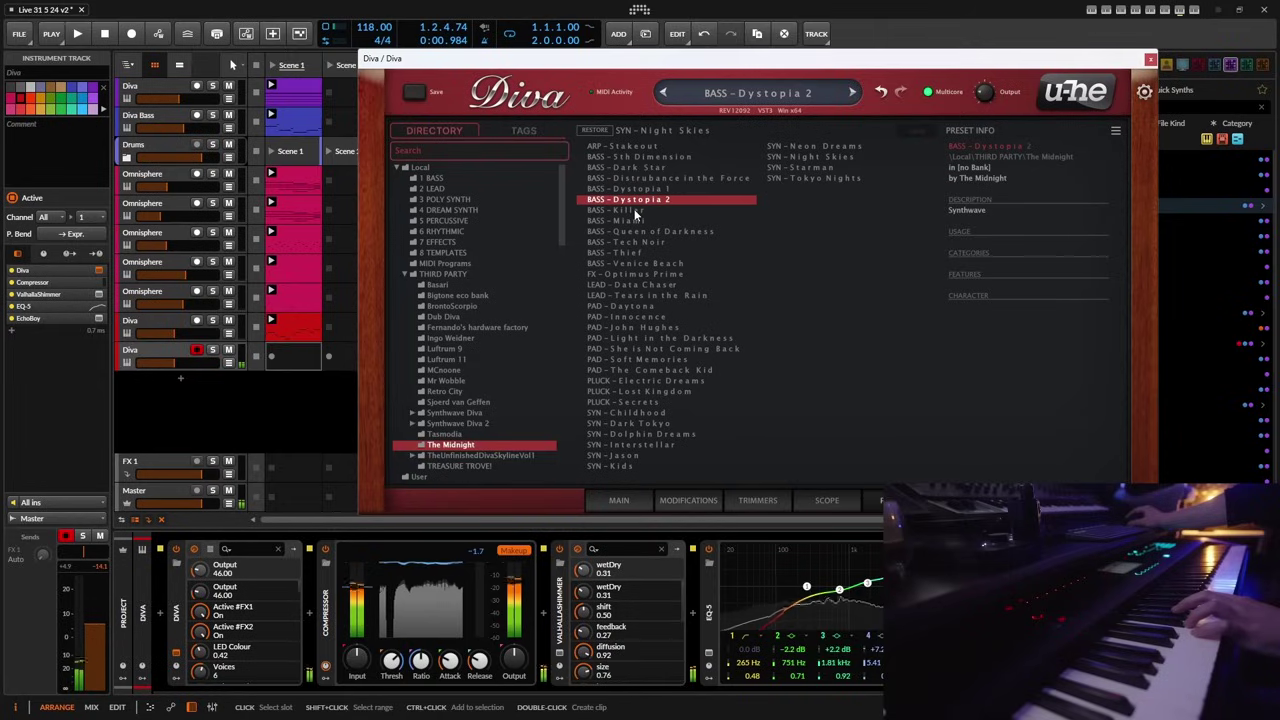
pyautogui.click(634, 211)
pyautogui.click(634, 221)
pyautogui.click(633, 232)
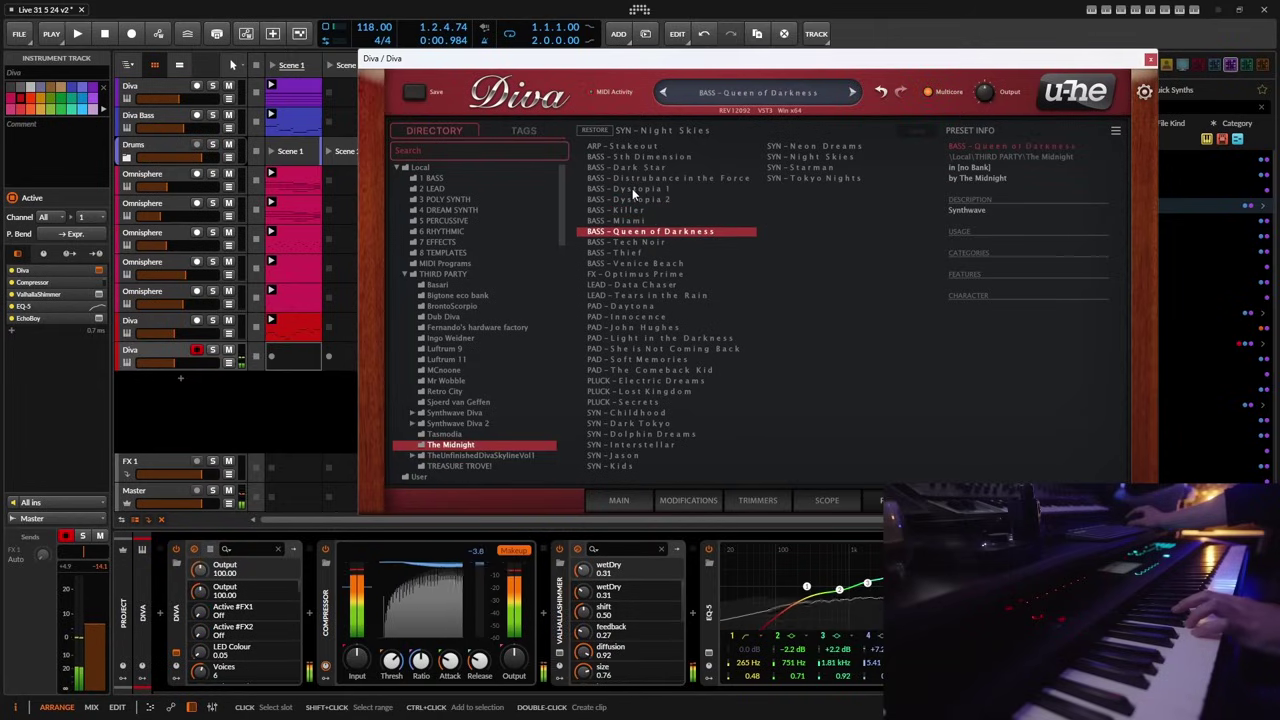
pyautogui.click(1150, 60)
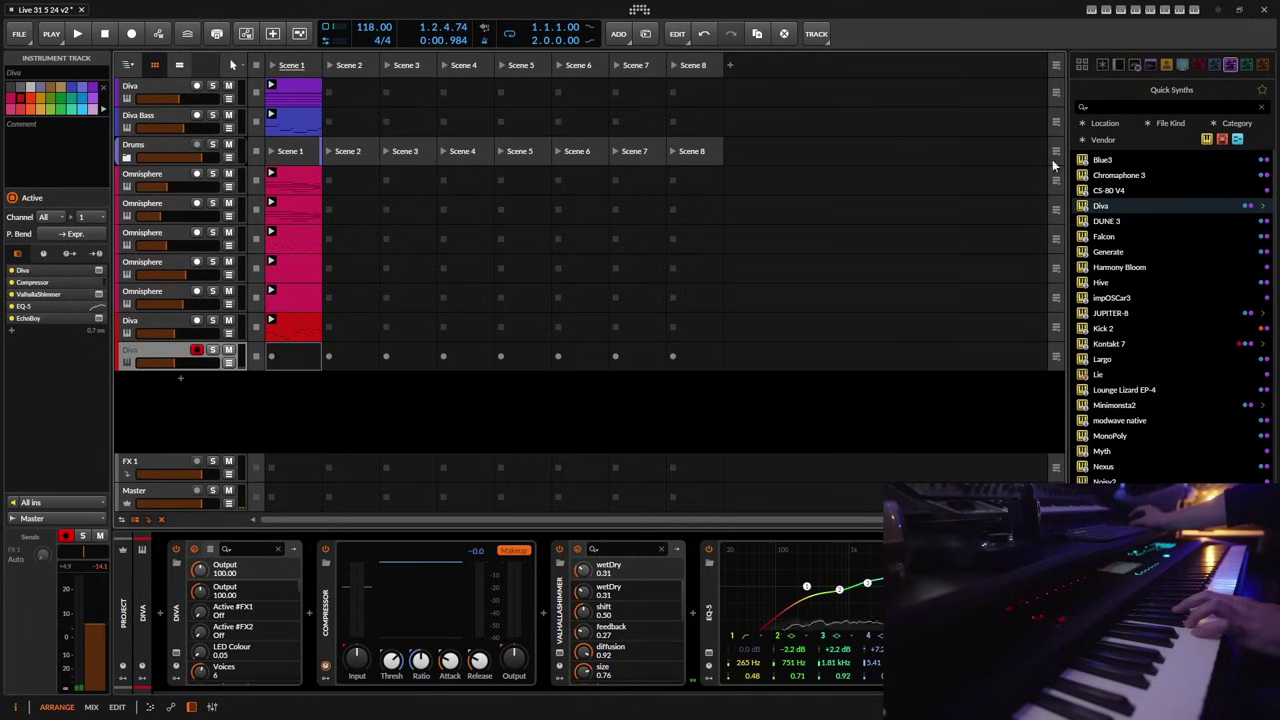
# - Search the entire browser library for fm8 and add the FM8 synth as a new instrument track below the Diva tracks
pyautogui.click(1109, 107)
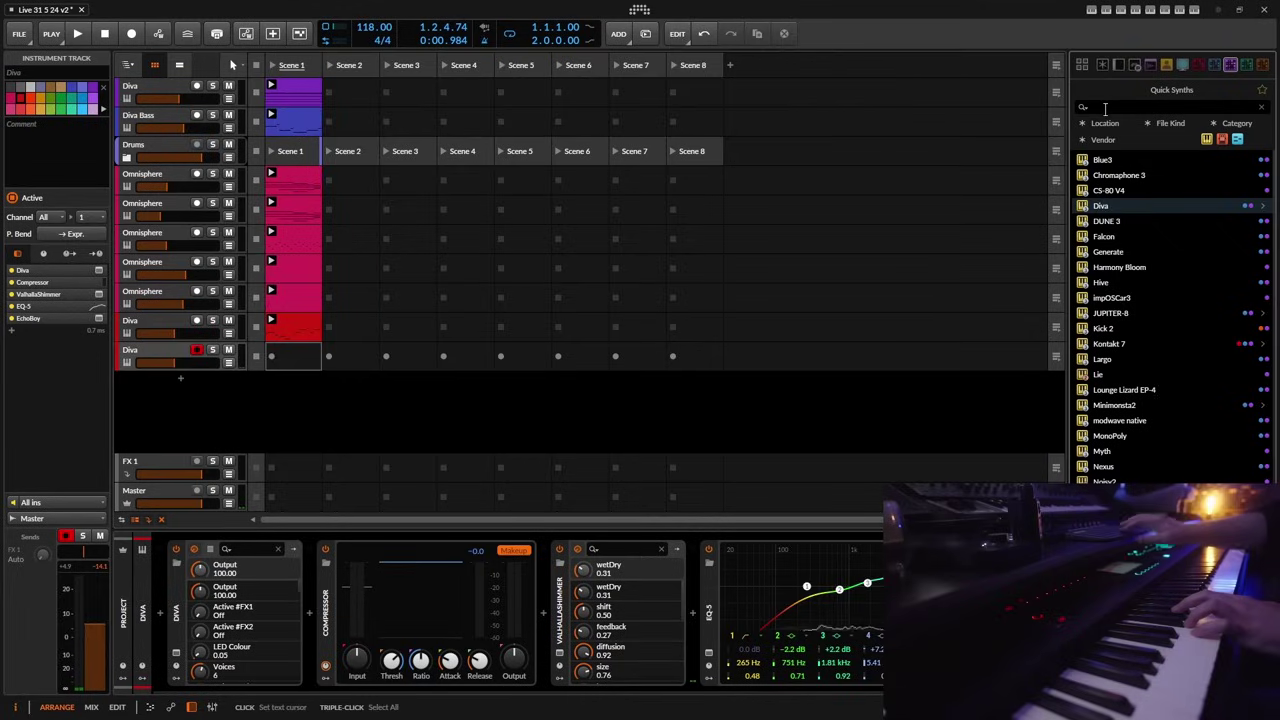
pyautogui.write('s')
pyautogui.write('m7')
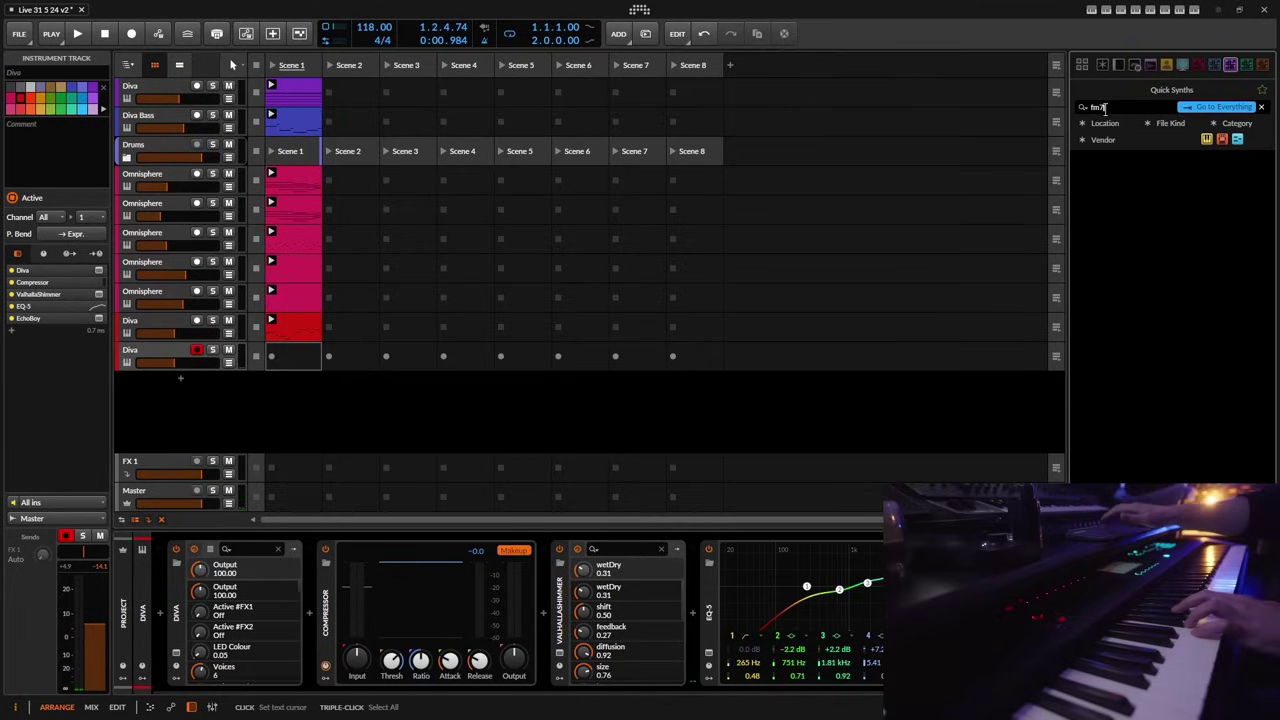
pyautogui.click(1230, 106)
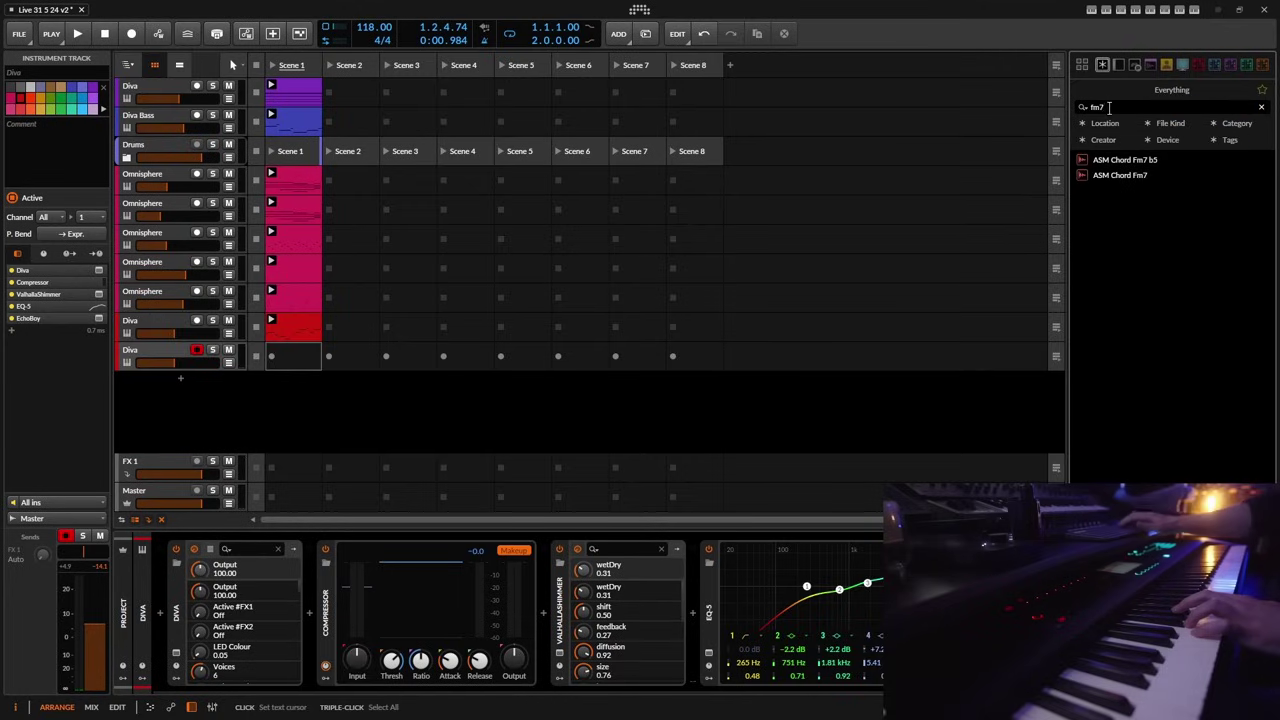
pyautogui.press('BackSpace')
pyautogui.write('8')
pyautogui.moveTo(1114, 163); pyautogui.dragTo(534, 395)
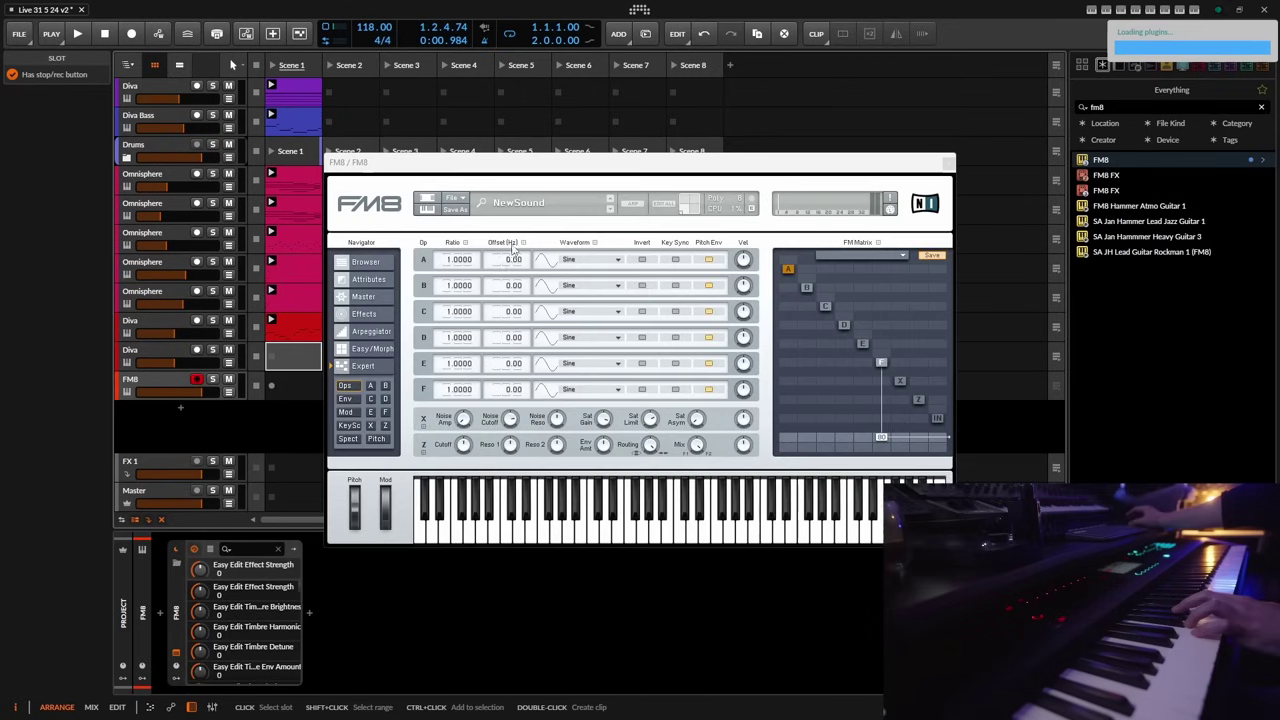
# - Load the Six-String Hammer.nfm8 sound from the FM8 Sounds folder into the FM8 track's synth
pyautogui.click(169, 380)
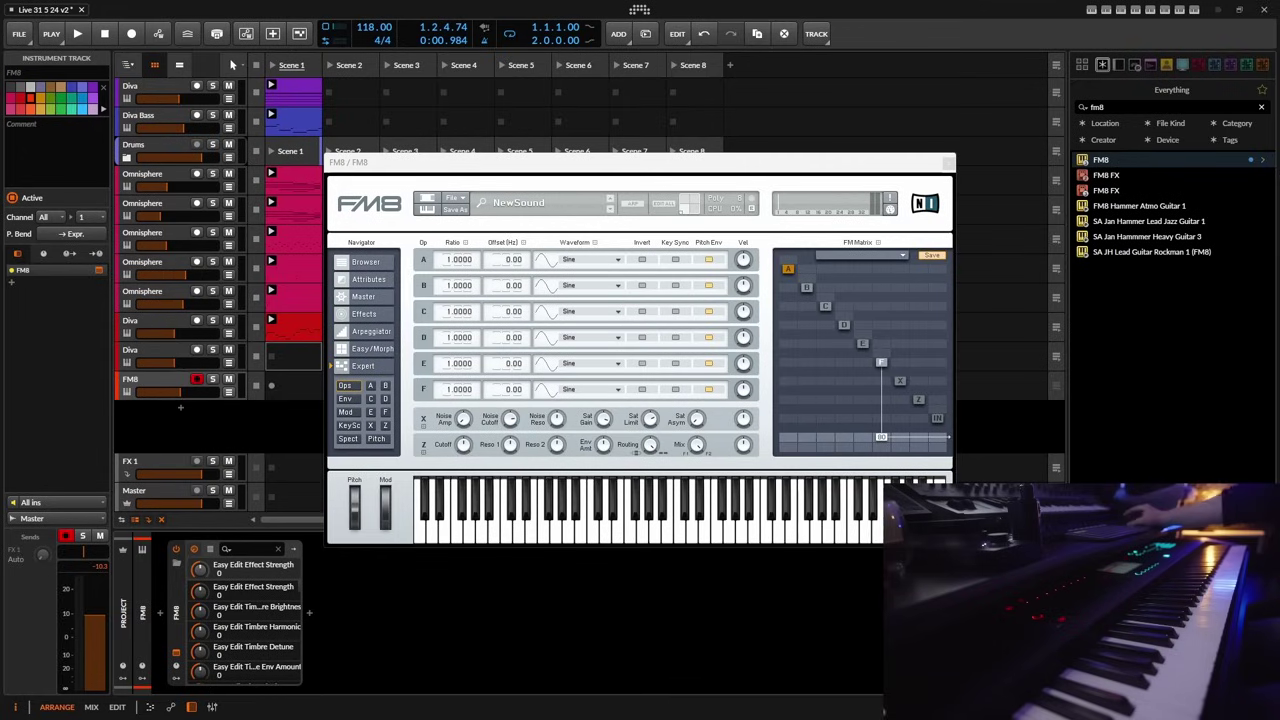
pyautogui.click(460, 203)
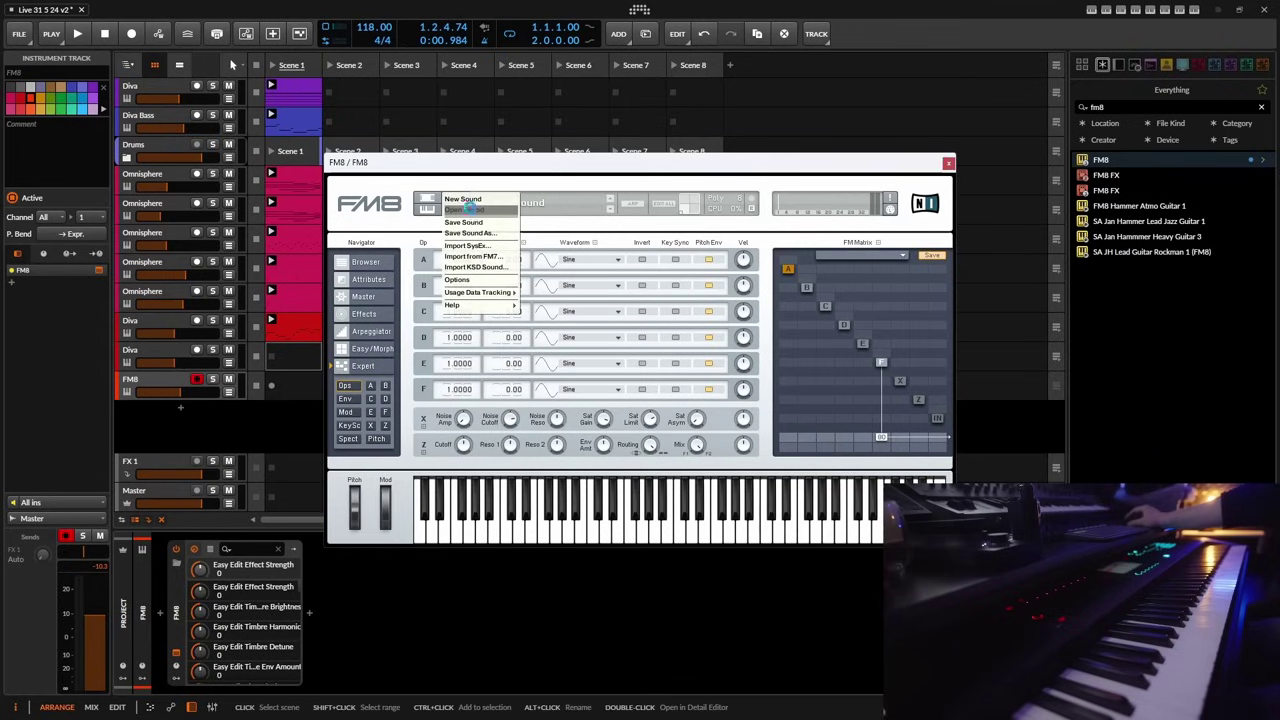
pyautogui.click(467, 209)
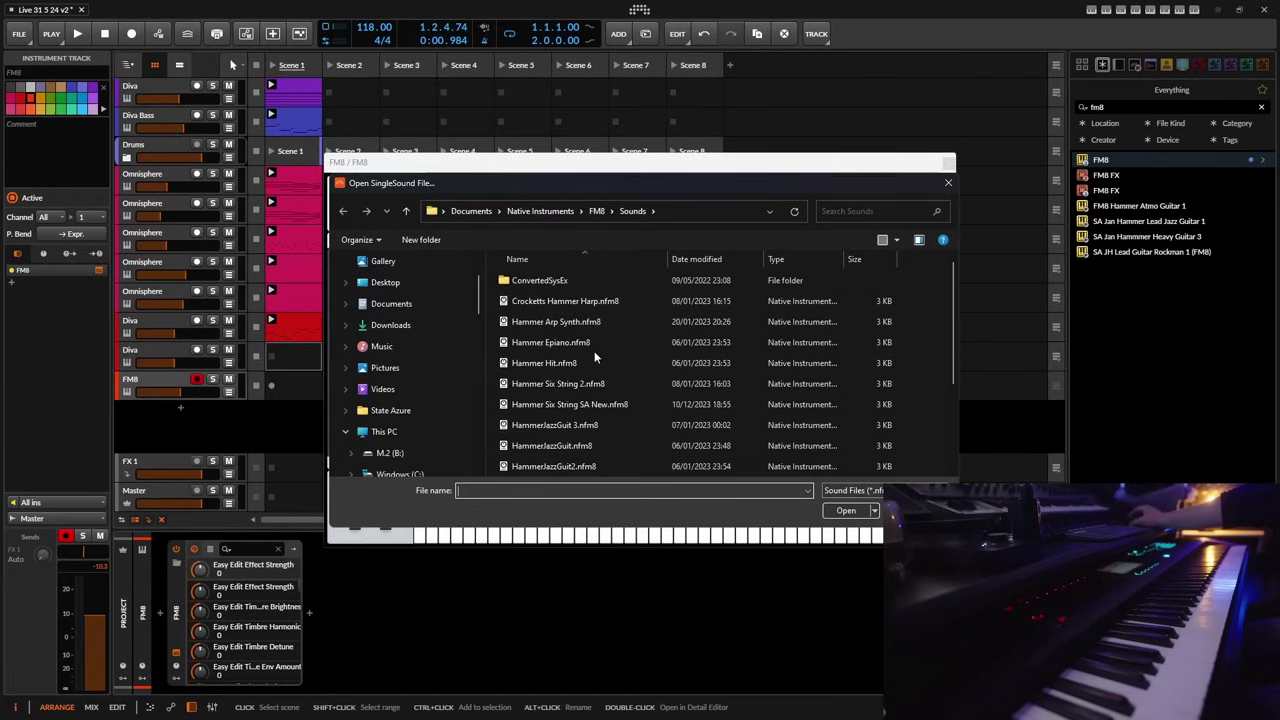
pyautogui.scroll(-3, 592, 349)
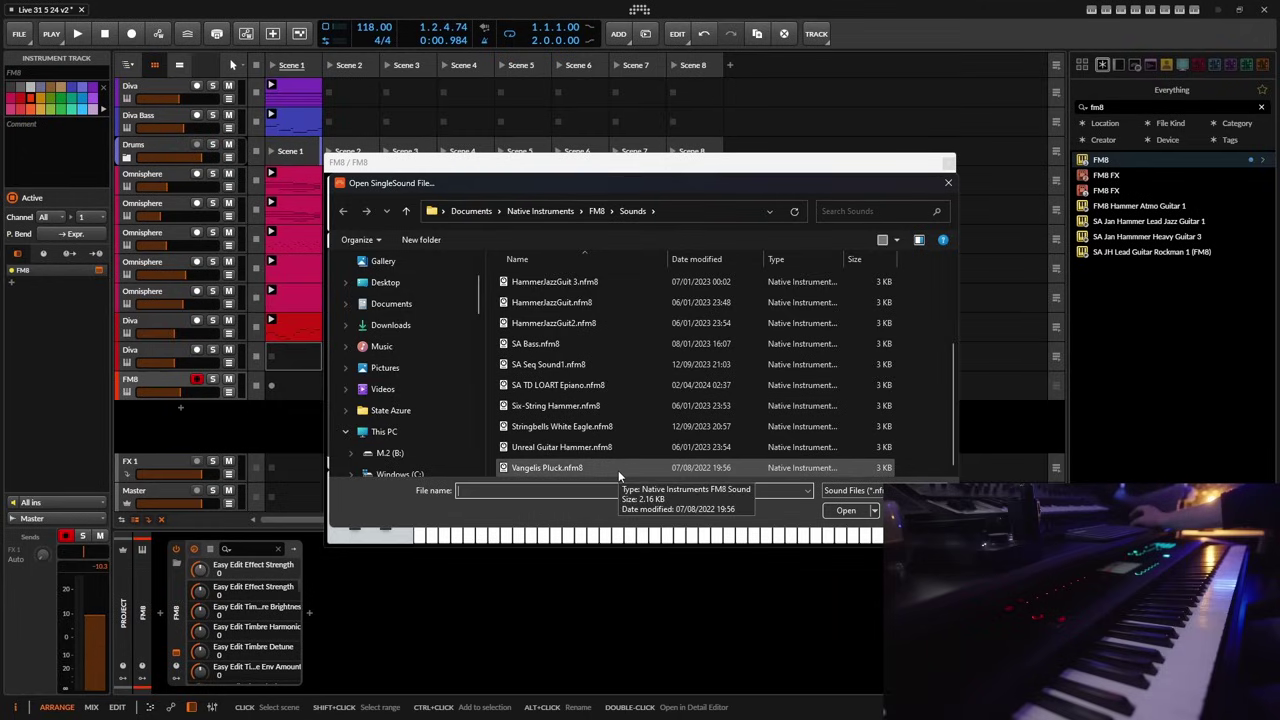
pyautogui.click(572, 406)
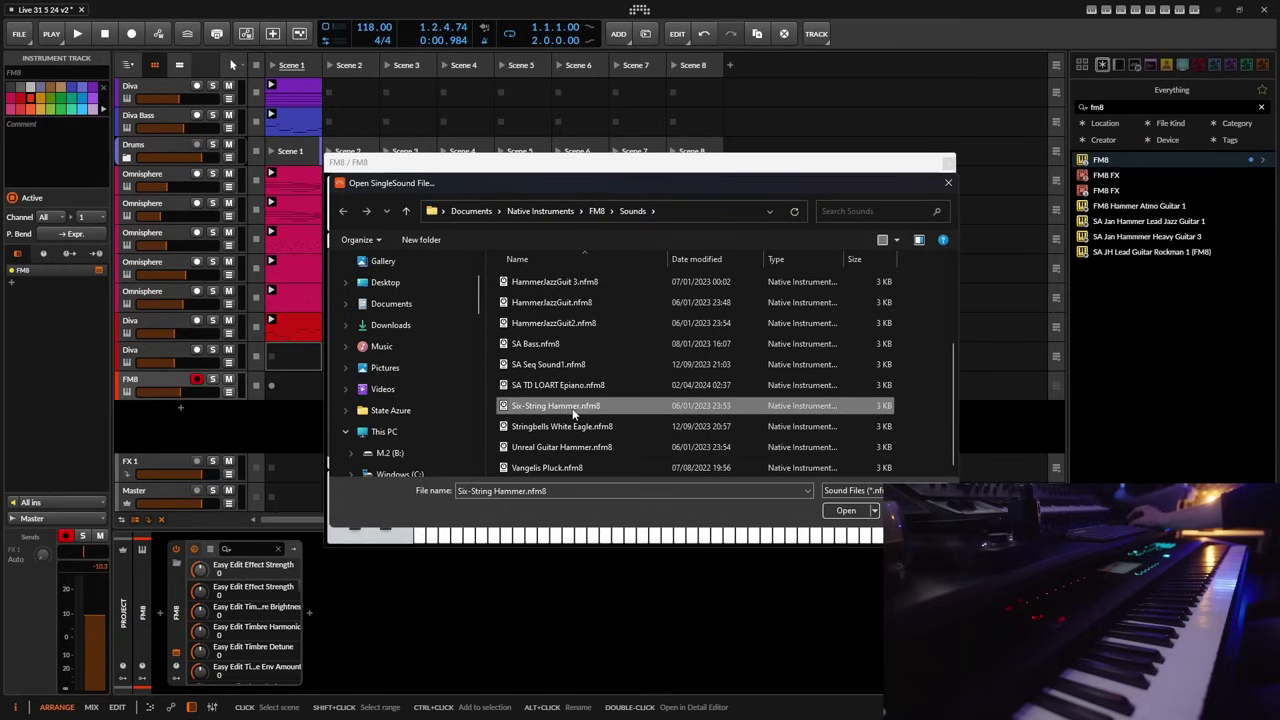
pyautogui.click(850, 512)
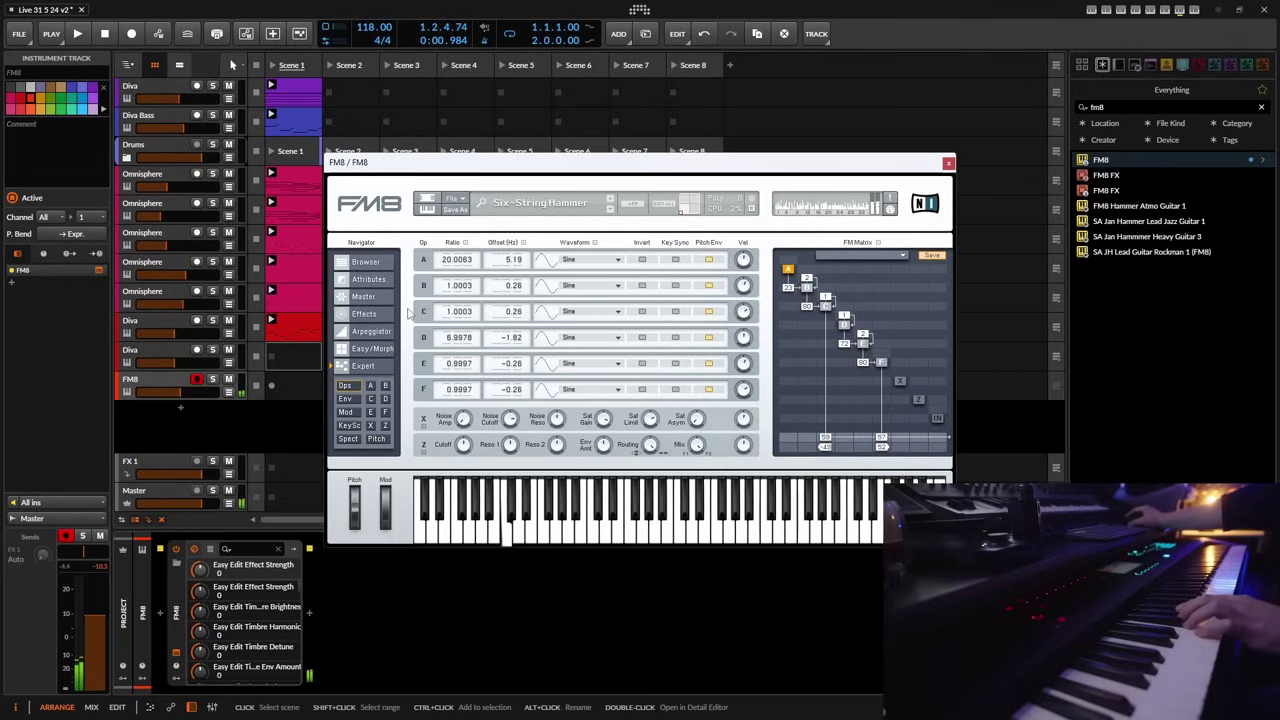
# - Duplicate the FM8 instrument track
pyautogui.click(153, 383)
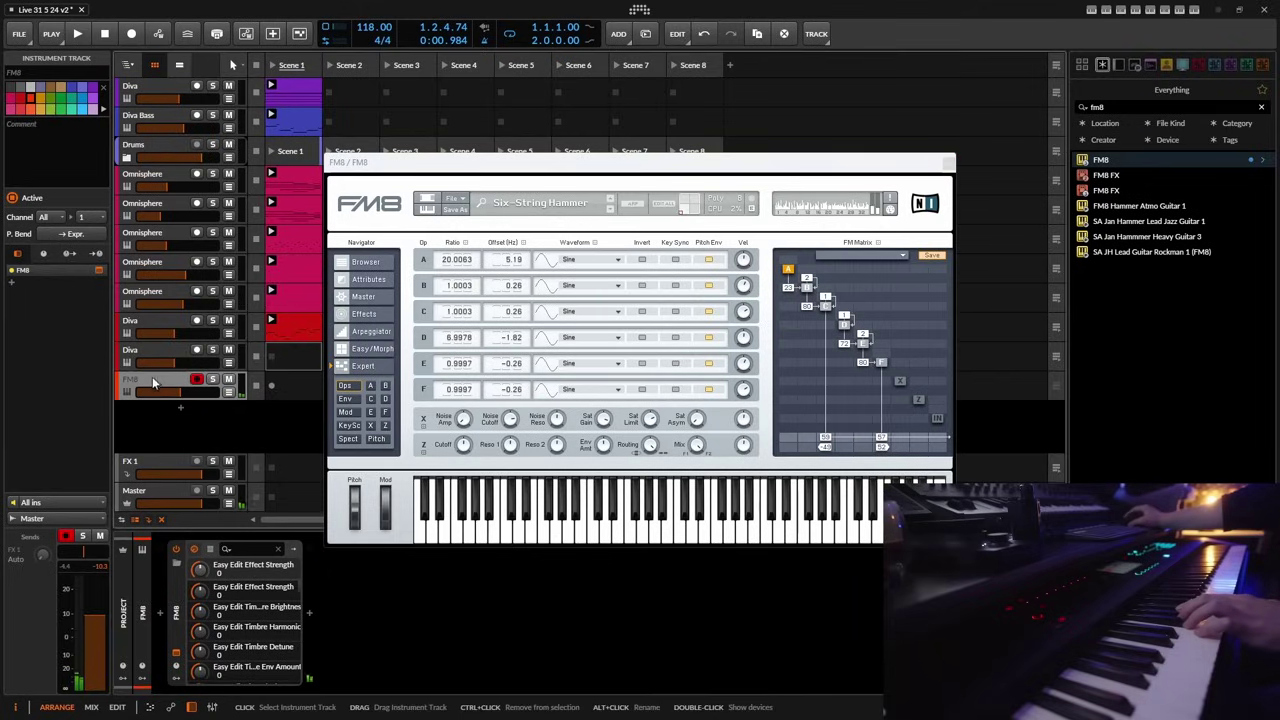
pyautogui.rightClick(153, 383)
pyautogui.click(164, 412)
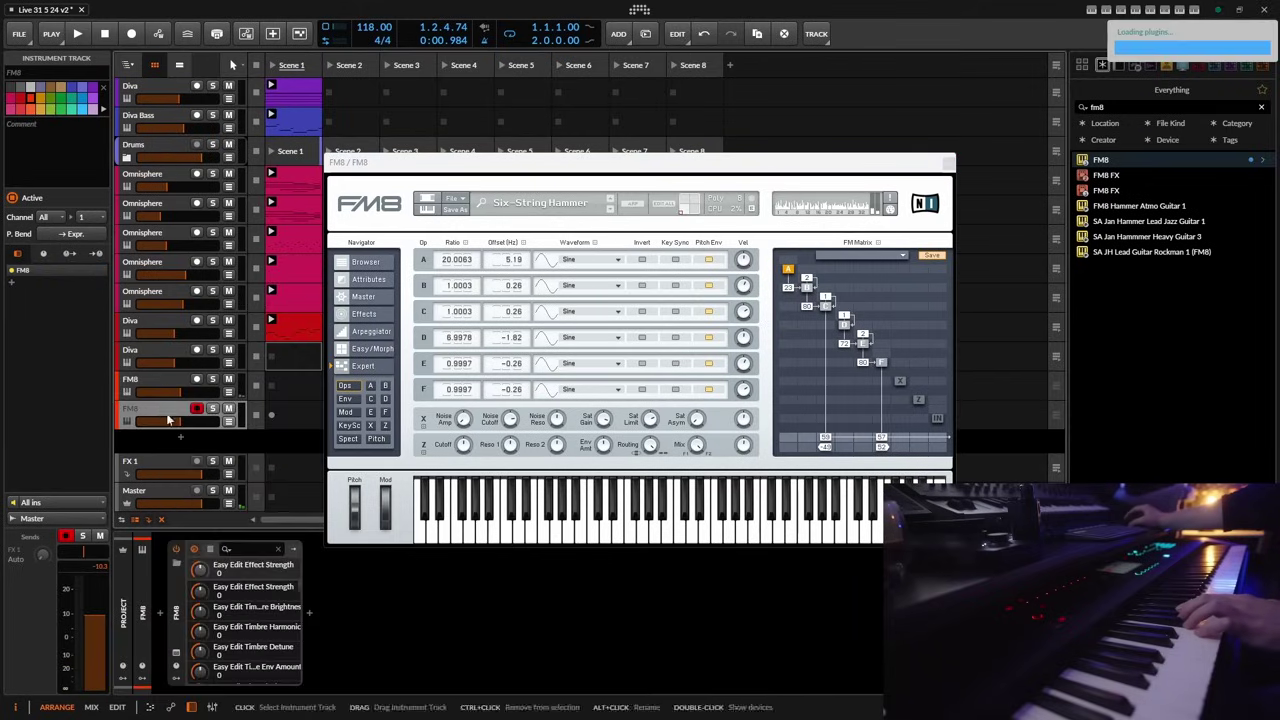
# - Load Hammer Hit.nfm8 into the duplicated track's FM8 and close the plugin window
pyautogui.click(176, 655)
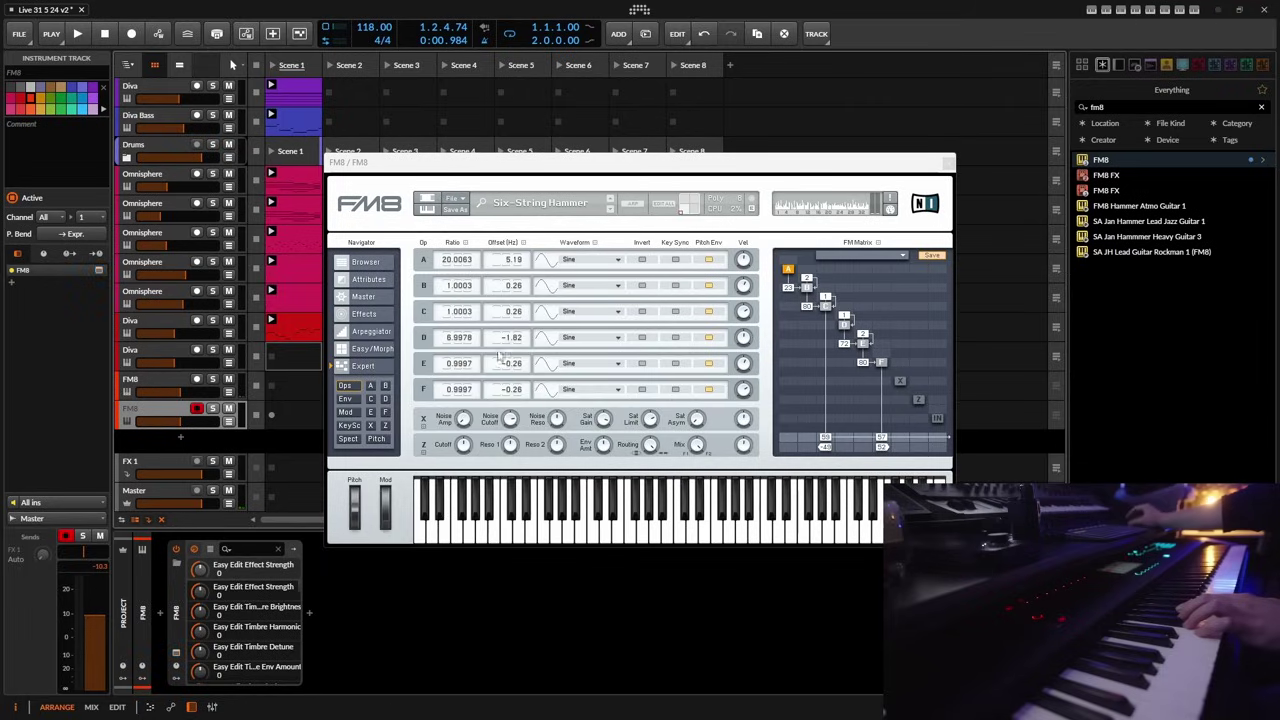
pyautogui.click(950, 165)
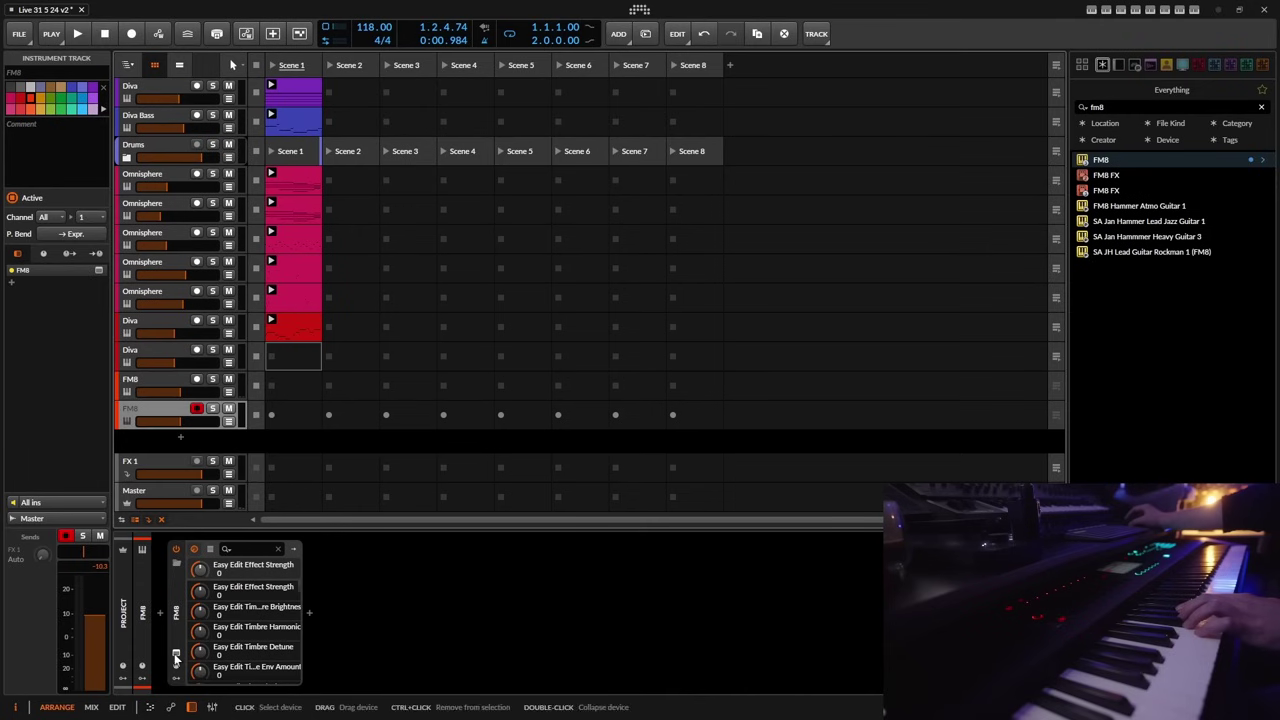
pyautogui.click(452, 203)
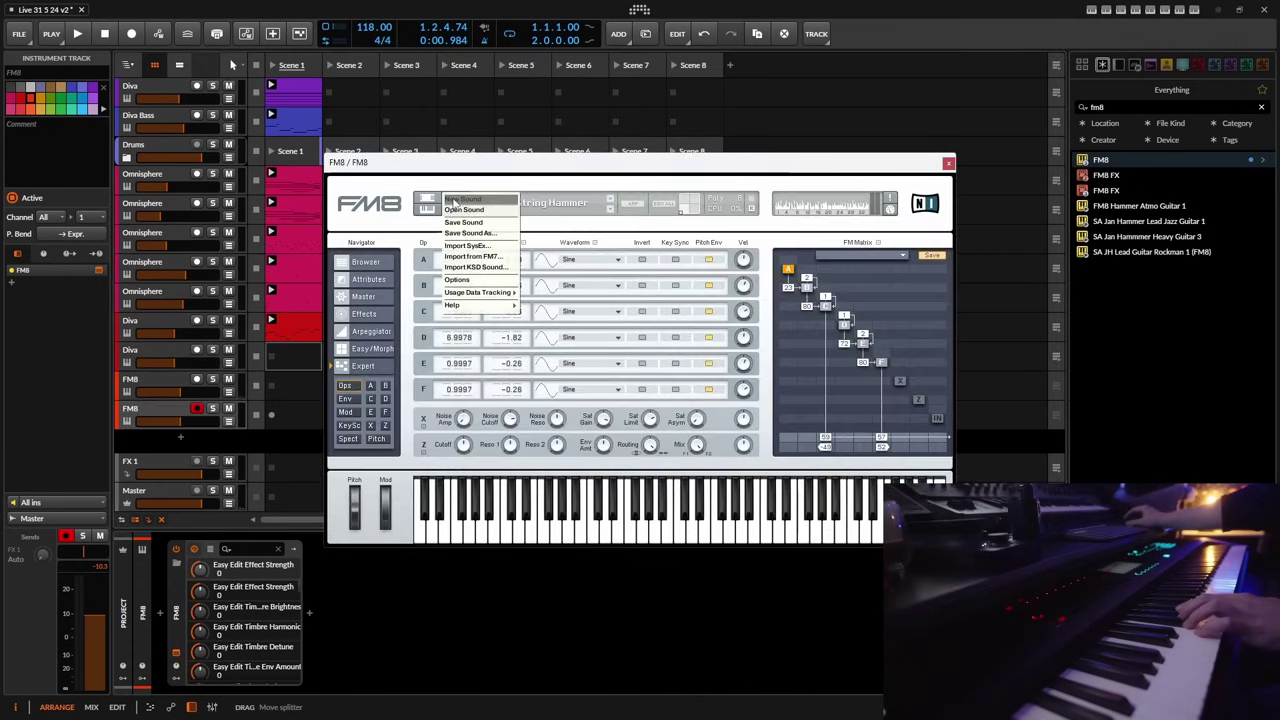
pyautogui.click(470, 204)
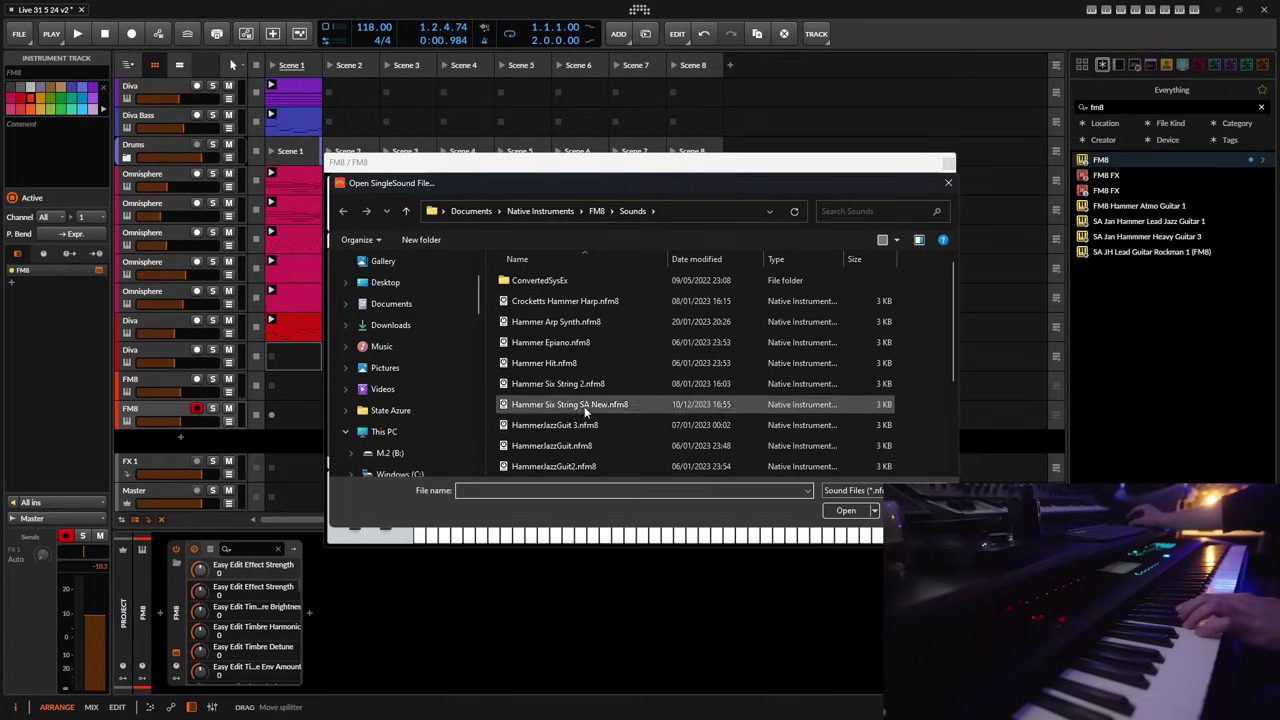
pyautogui.click(559, 366)
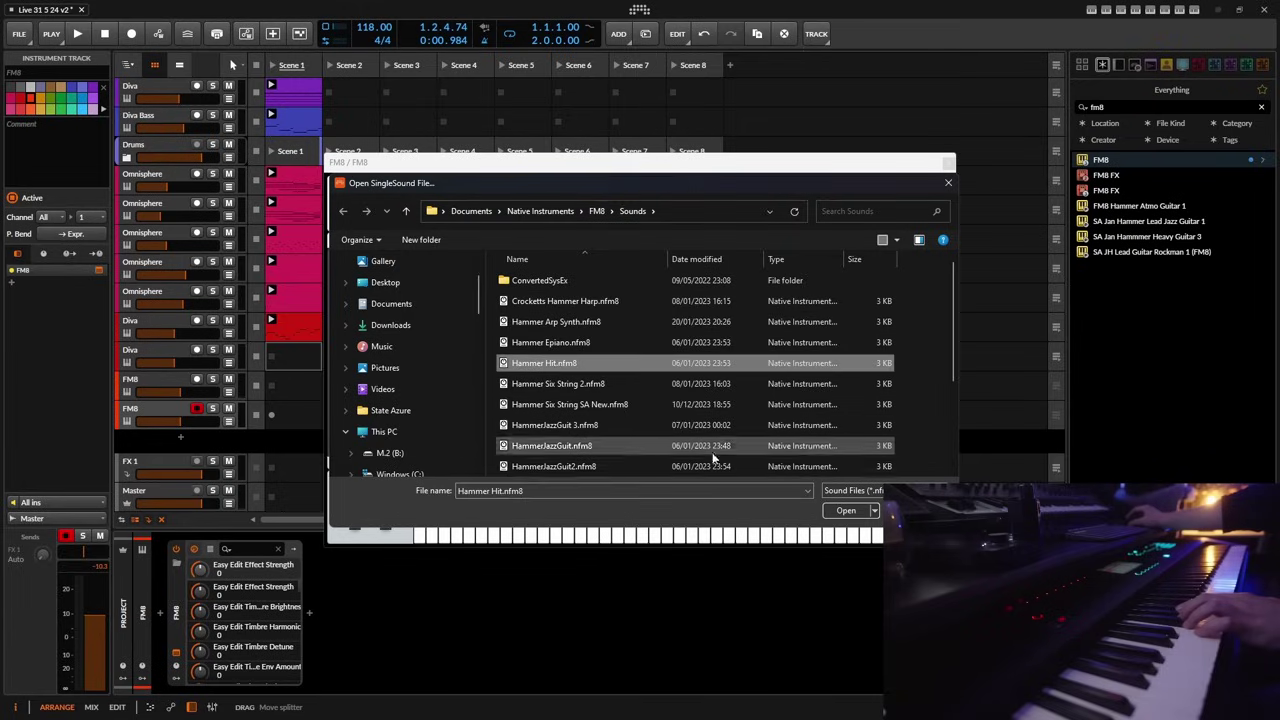
pyautogui.click(845, 510)
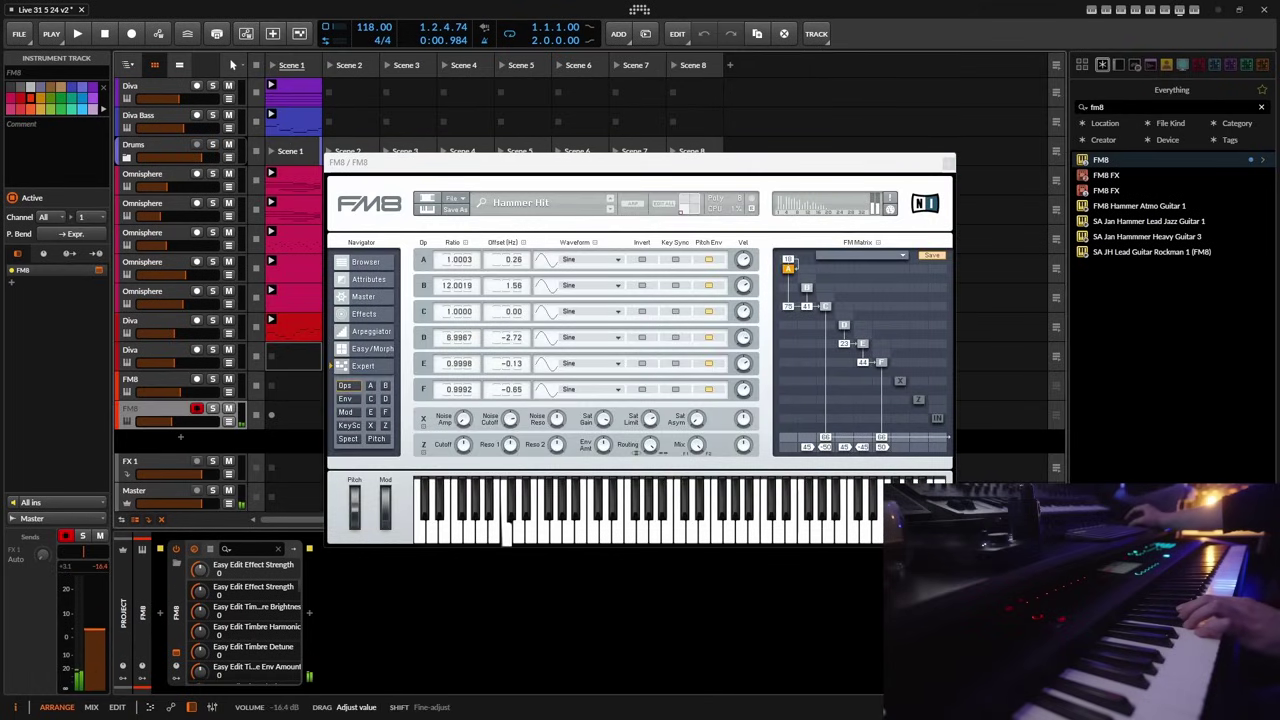
pyautogui.click(948, 162)
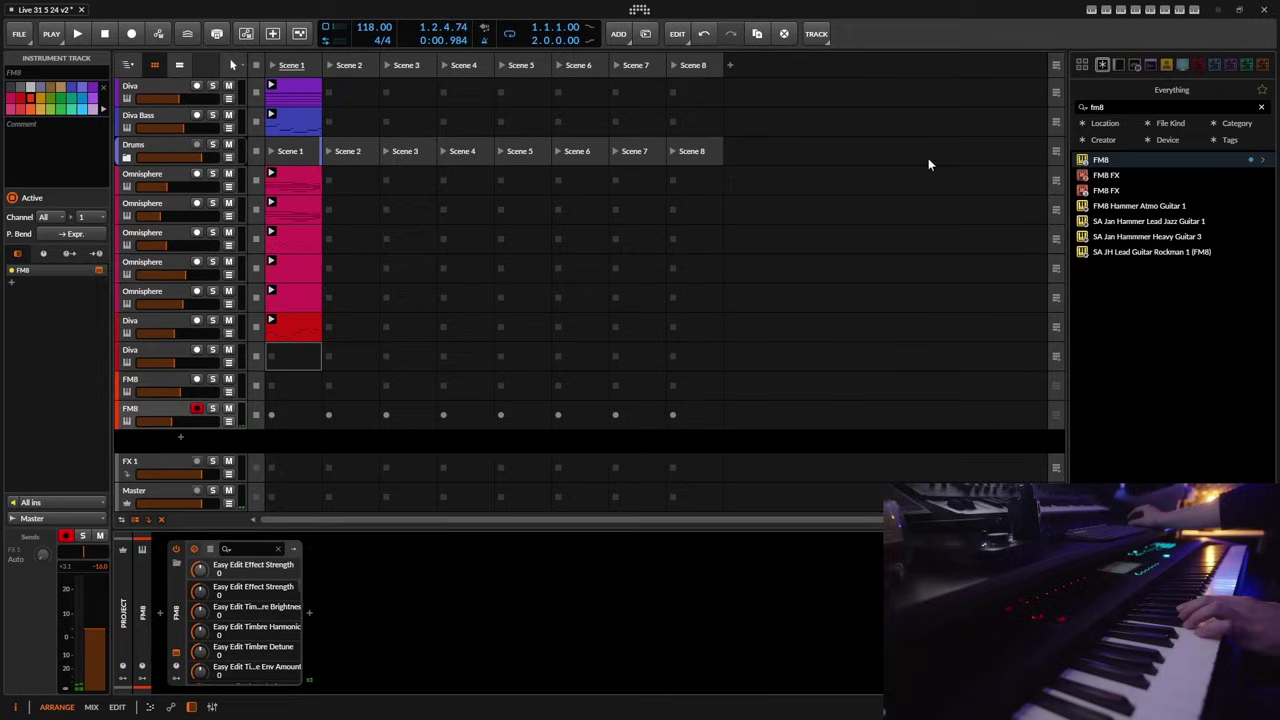
# - Play the arrangement, lower the duplicated FM8 track's volume to -17.1 dB, and stop playback
pyautogui.click(80, 36)
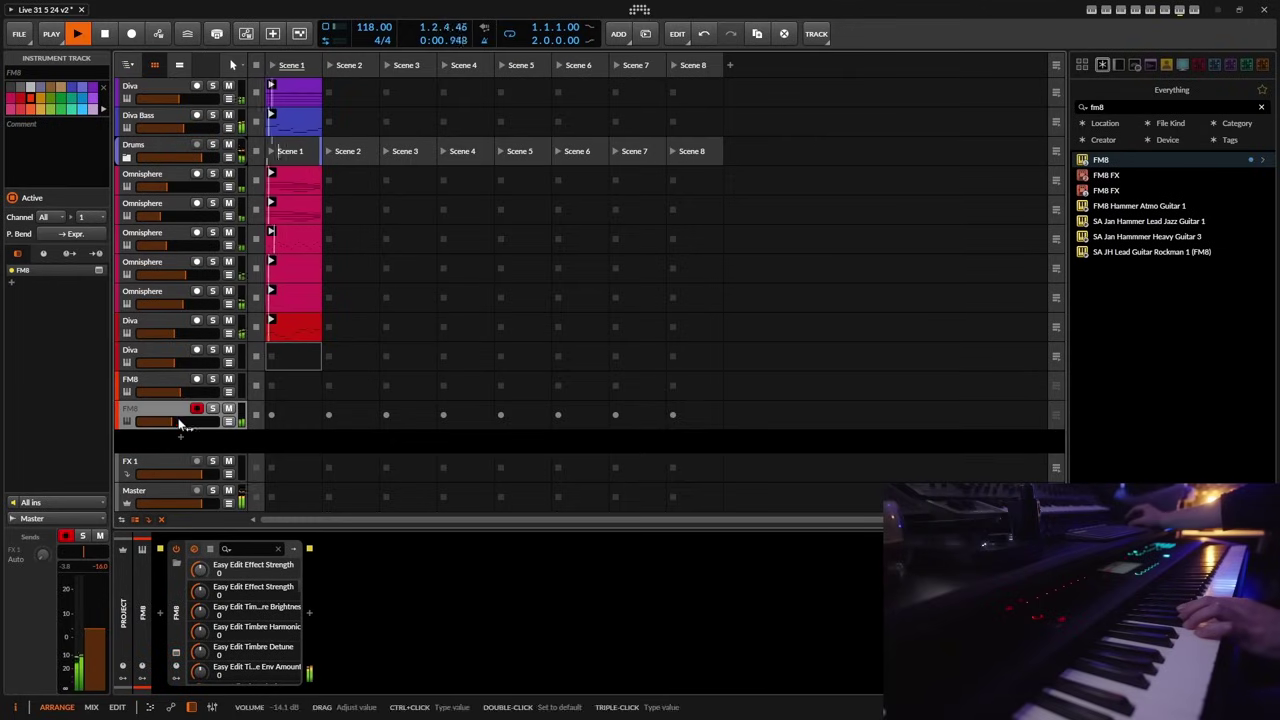
pyautogui.moveTo(95, 631); pyautogui.dragTo(98, 648)
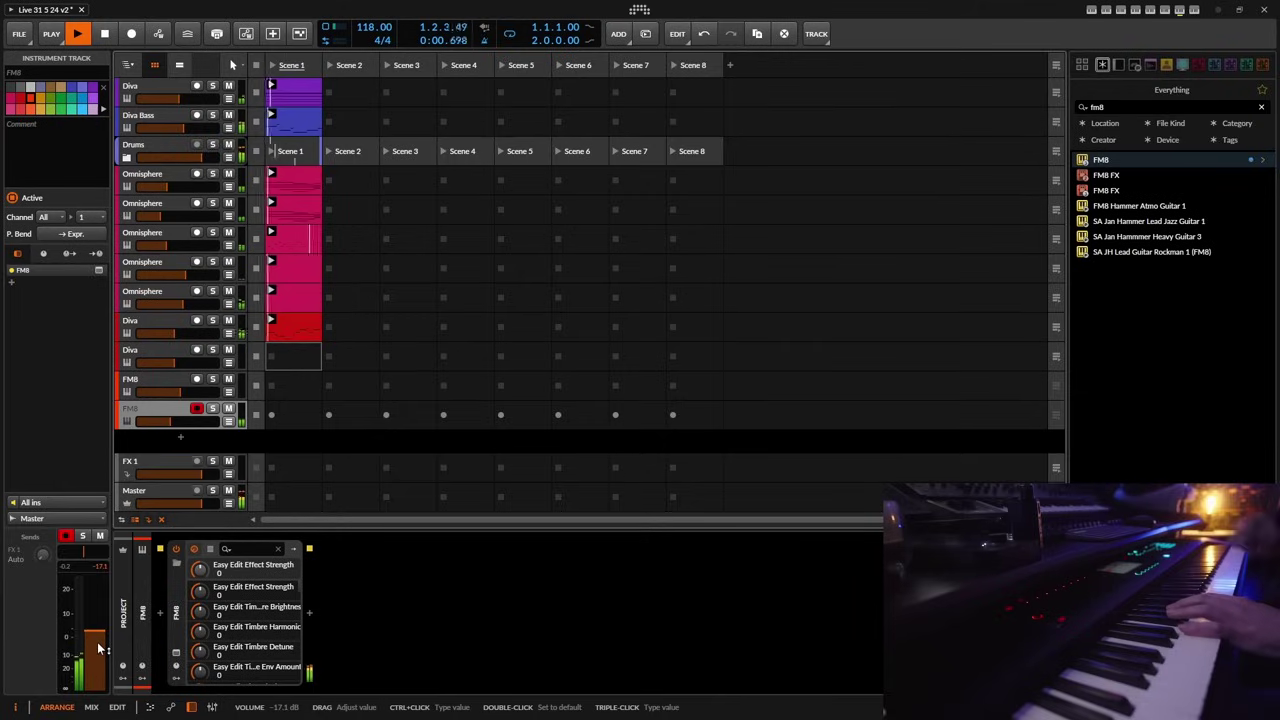
pyautogui.click(107, 34)
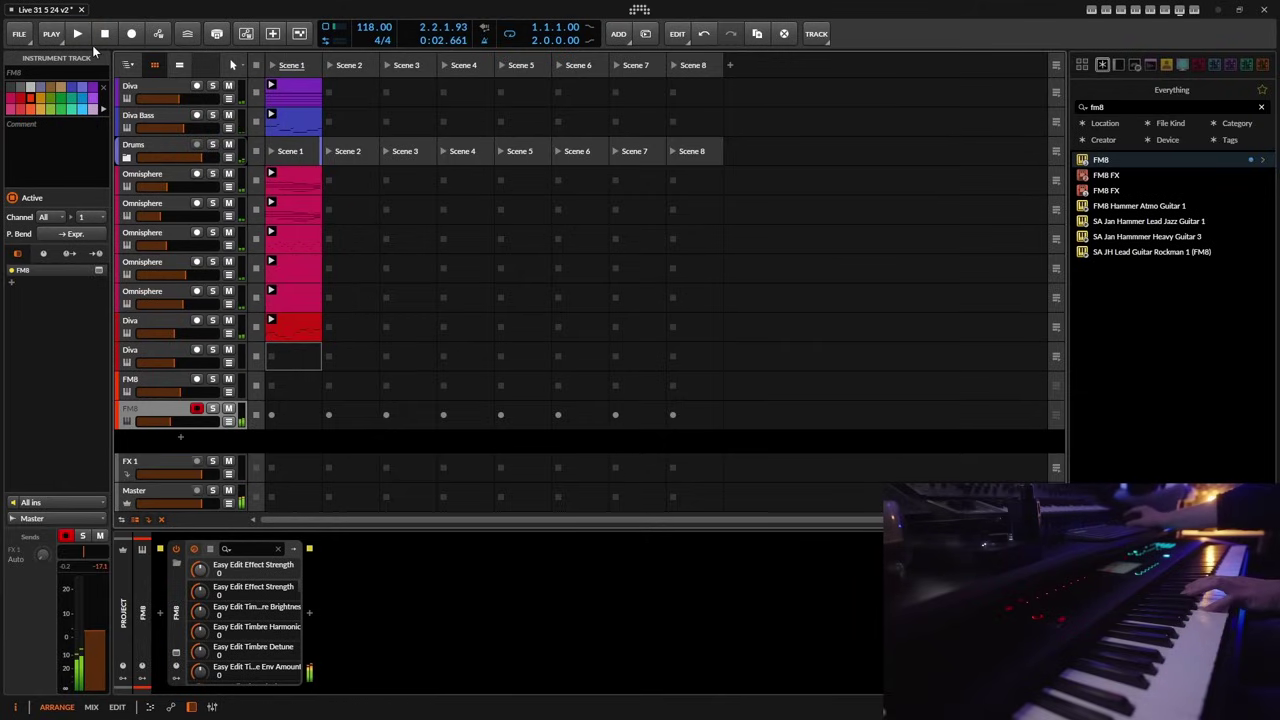
# - Try to record the Hammer Hit part with the global transport record, then undo the take
pyautogui.press('space')
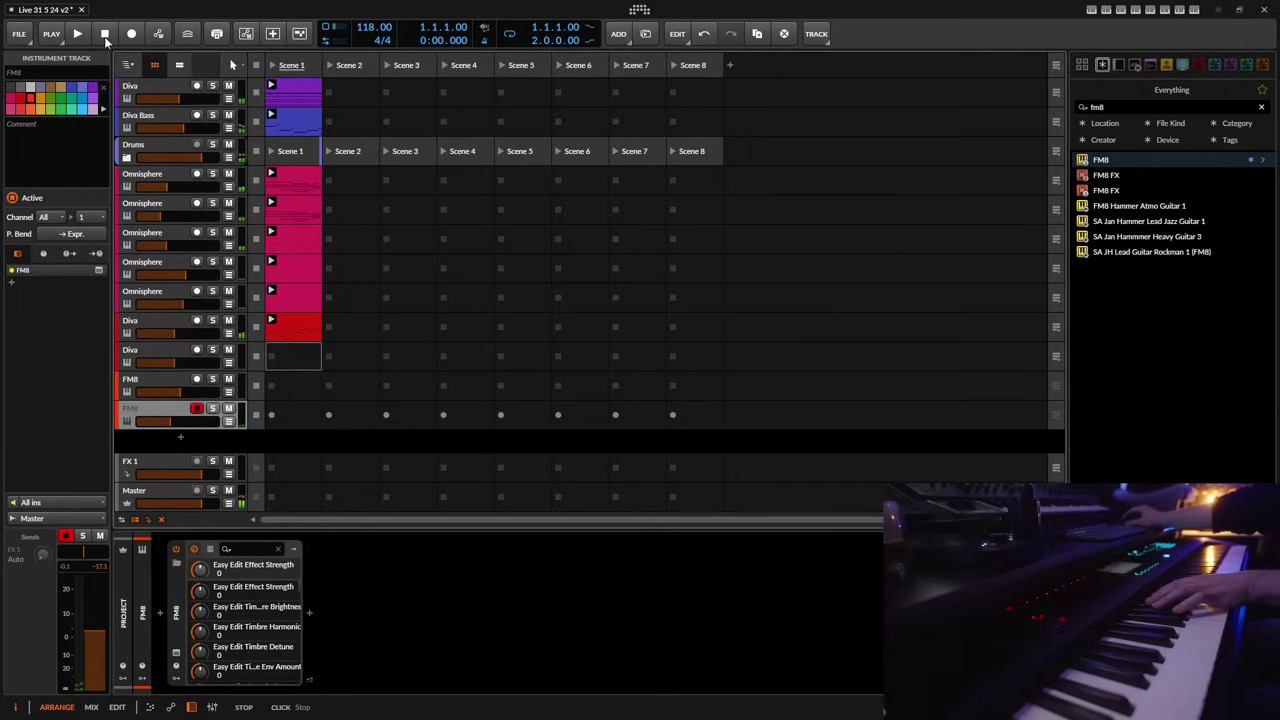
pyautogui.hotkey('shift', 'r')
pyautogui.click(78, 35)
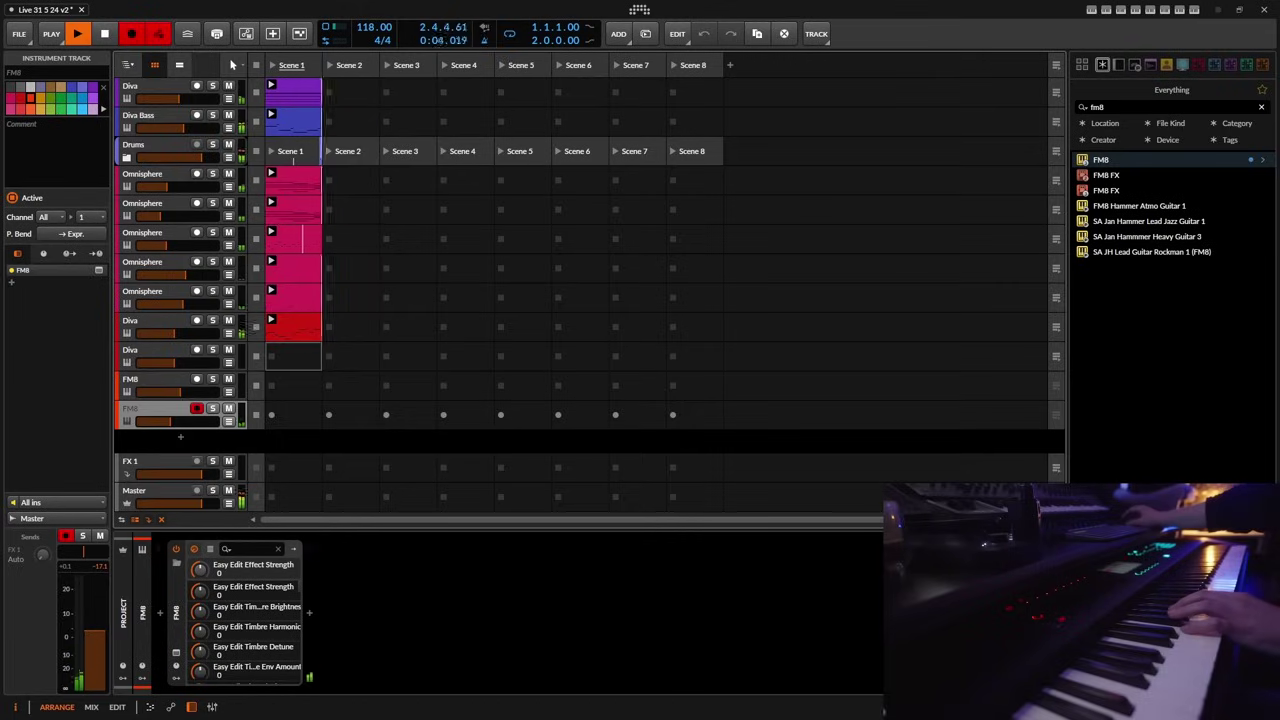
pyautogui.click(95, 36)
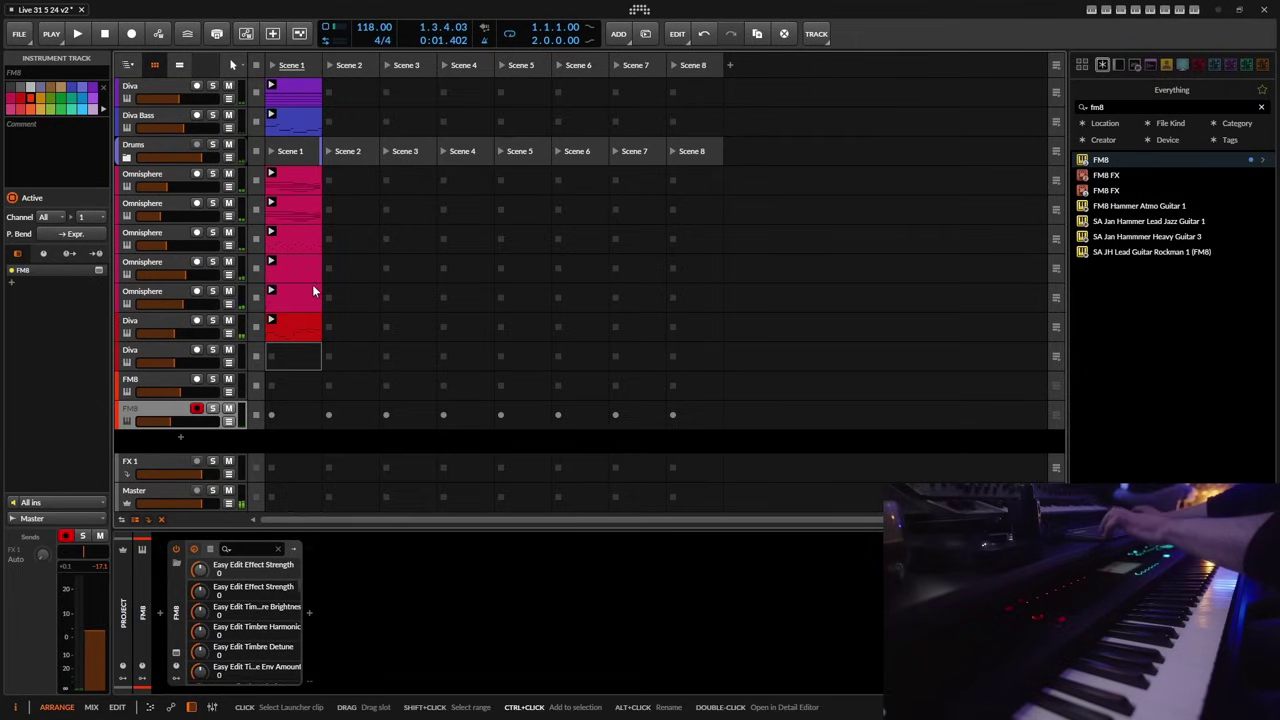
pyautogui.hotkey('ctrl', 'z')
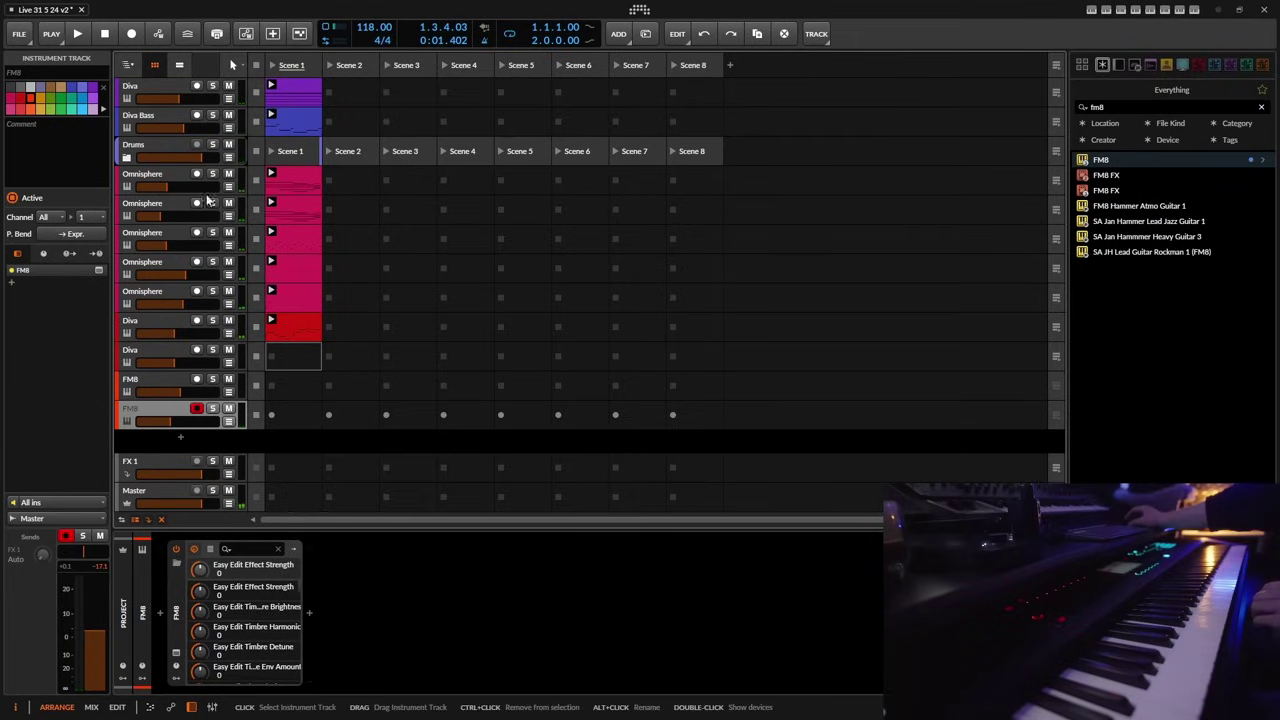
# - Show the arranger timeline beside the launcher and record the Hammer Hit part into the duplicated FM8 track's Scene 1 slot
pyautogui.hotkey('ctrl', 'alt', 't')
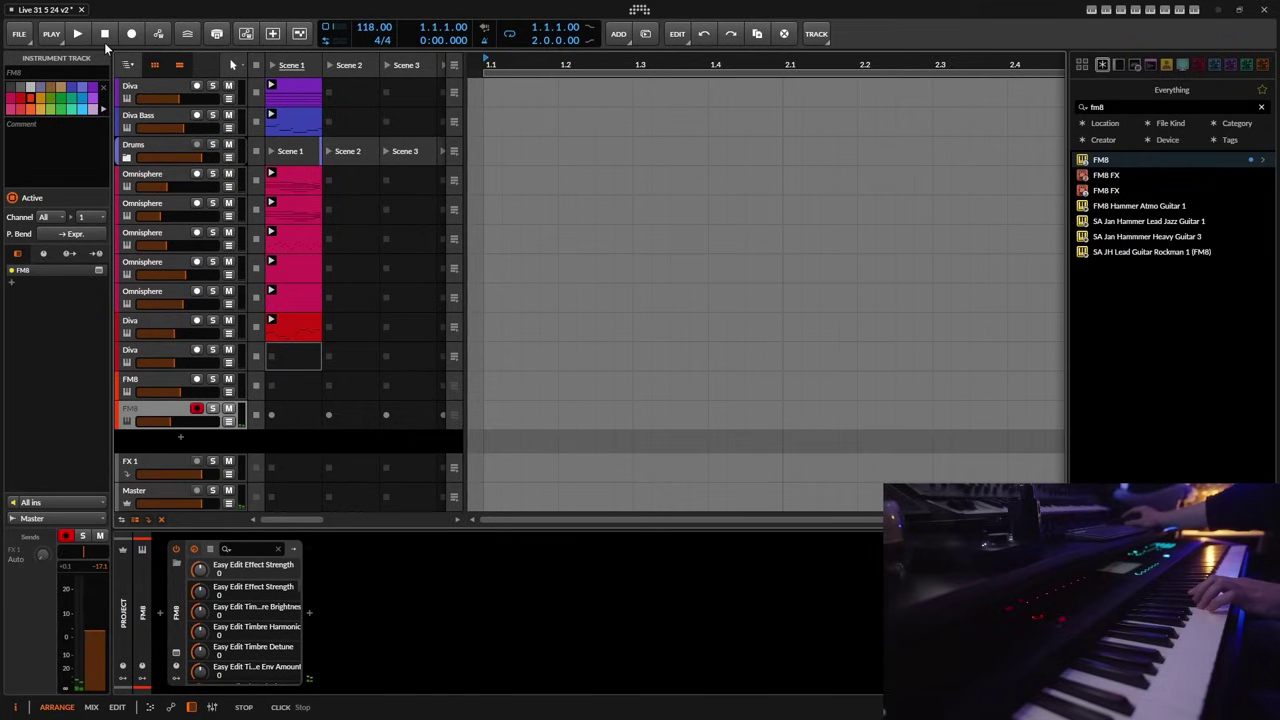
pyautogui.click(268, 415)
pyautogui.click(270, 416)
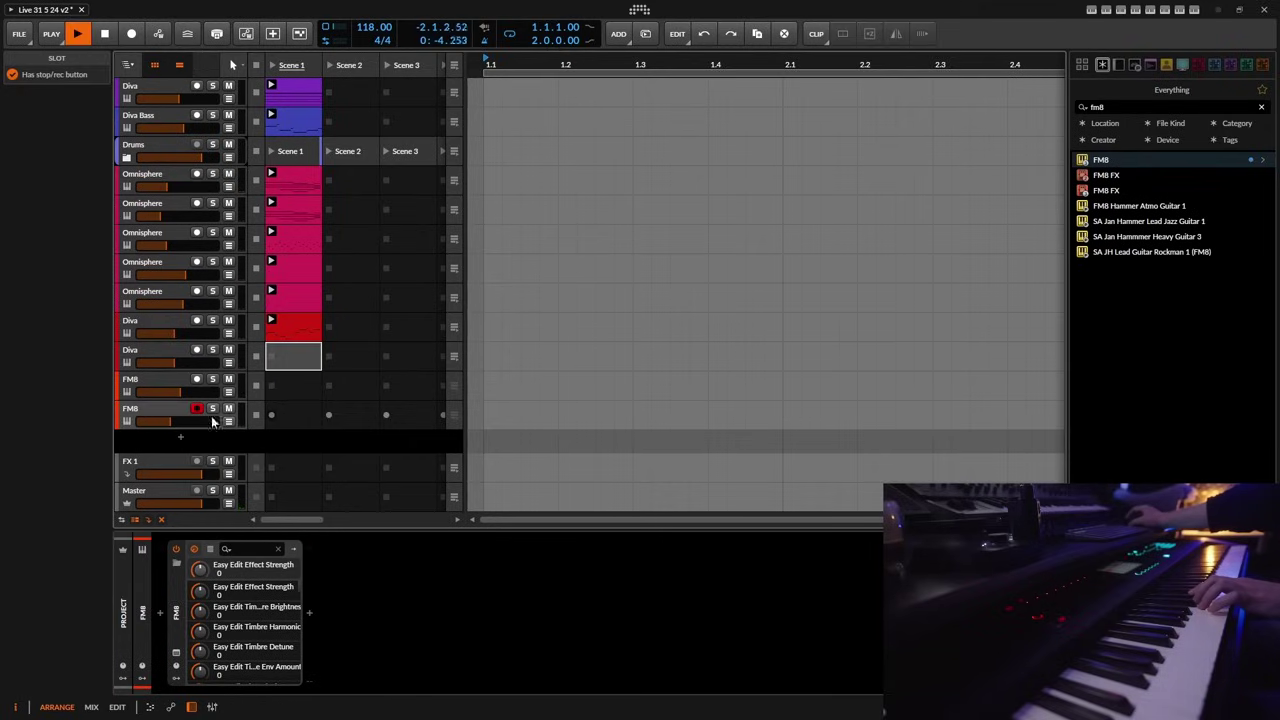
pyautogui.click(158, 408)
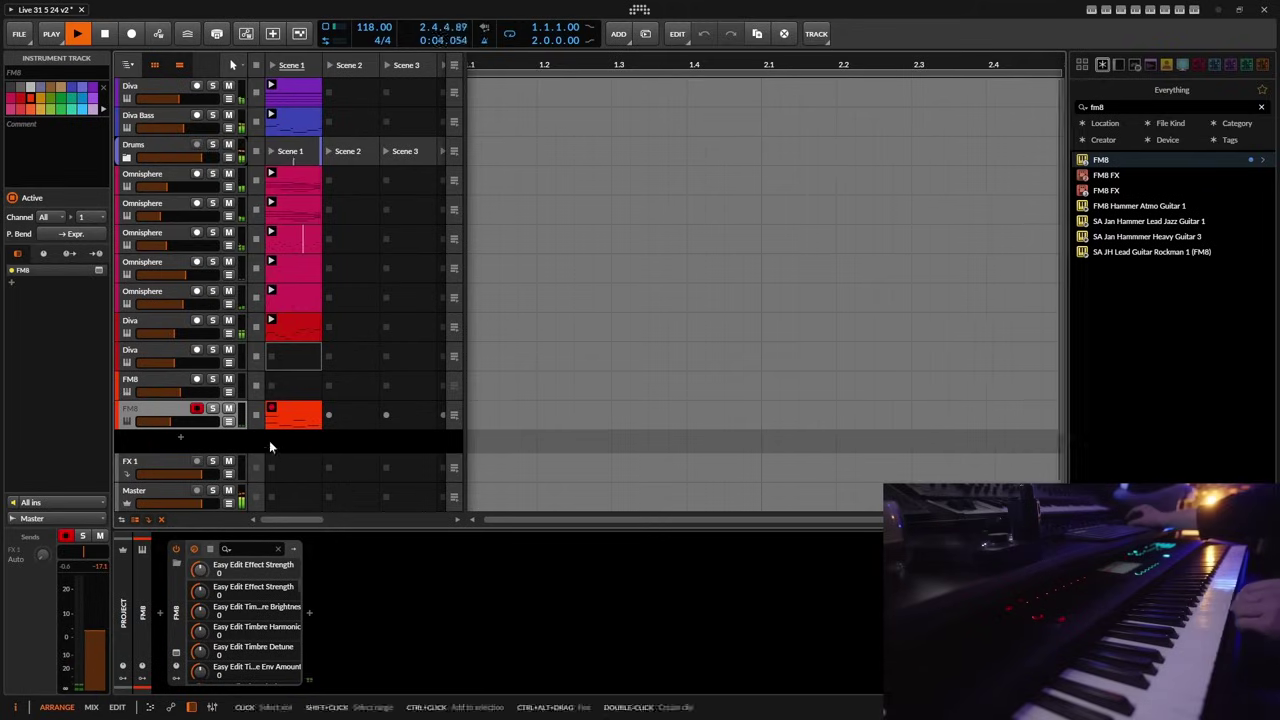
pyautogui.click(112, 34)
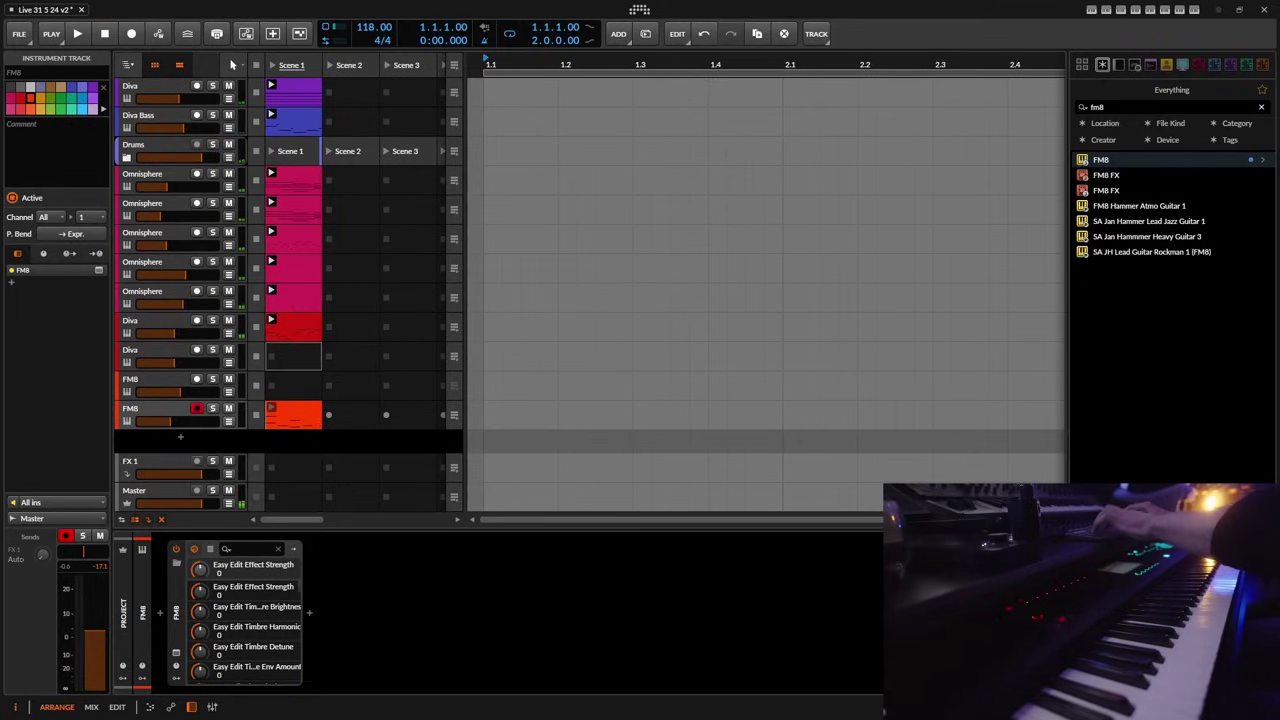
# - Open the recorded FM8 Scene 1 clip for editing and set its loop length to 8 bars
pyautogui.doubleClick(293, 415)
pyautogui.moveTo(868, 199); pyautogui.dragTo(920, 210)
pyautogui.moveTo(921, 212); pyautogui.dragTo(885, 212)
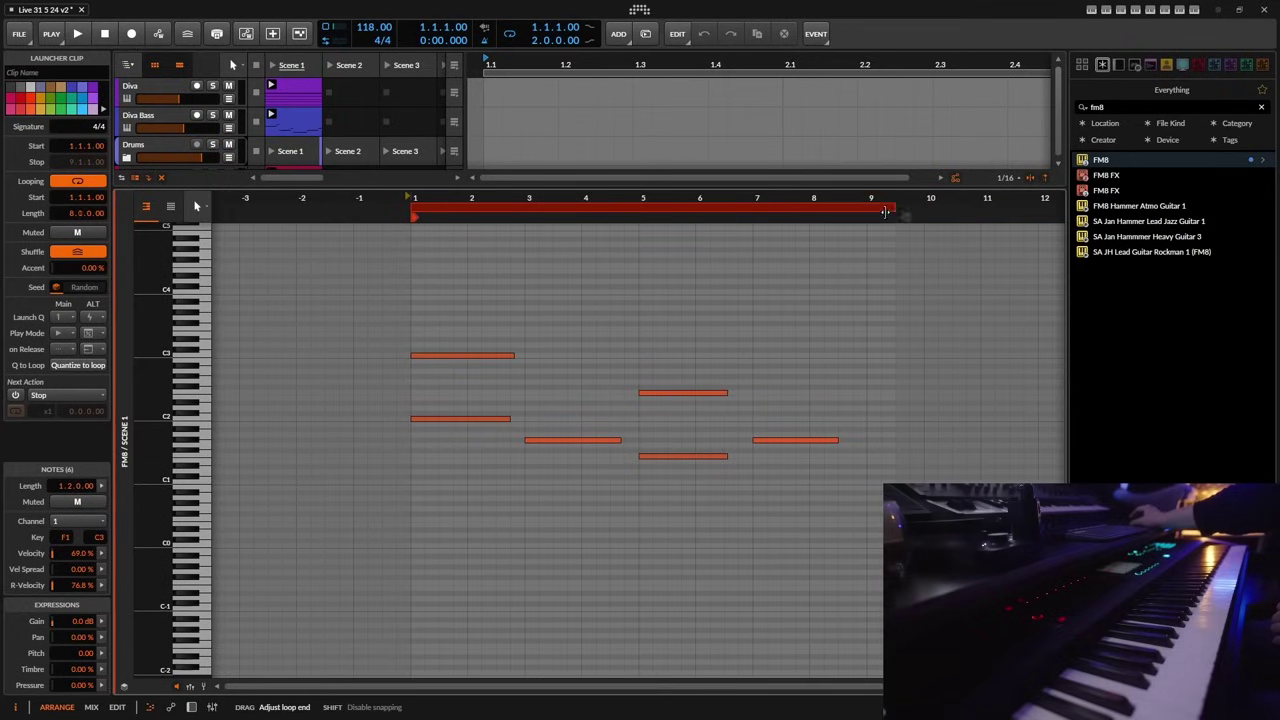
# - Insert the EchoBoy delay from the Quick FX collection after FM8 on the duplicated track
pyautogui.click(191, 707)
pyautogui.click(161, 408)
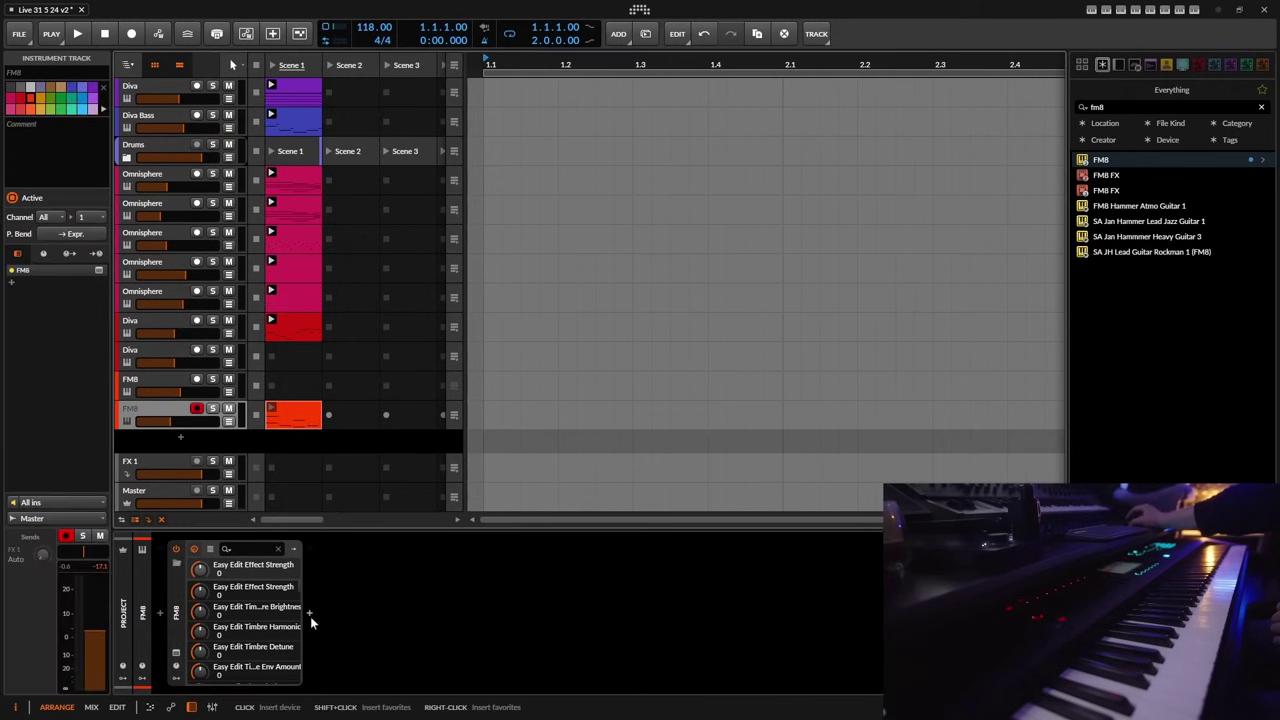
pyautogui.click(309, 612)
pyautogui.scroll(-3, 894, 236)
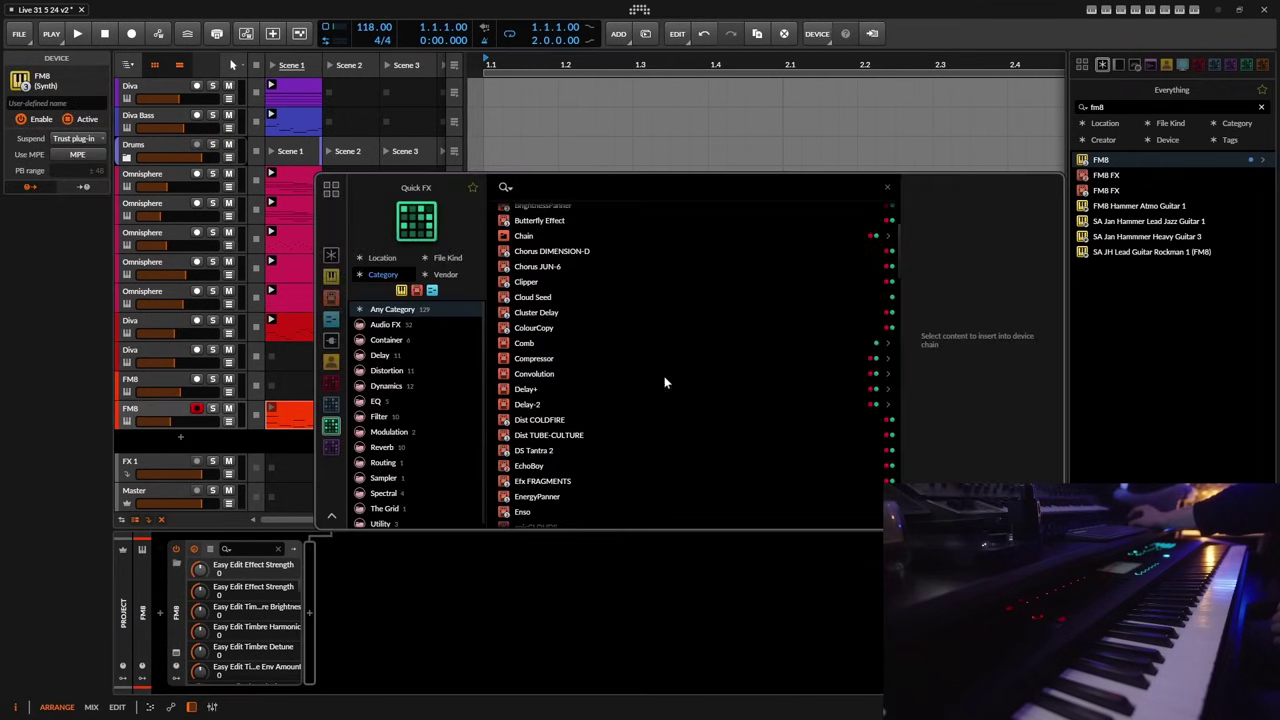
pyautogui.doubleClick(525, 467)
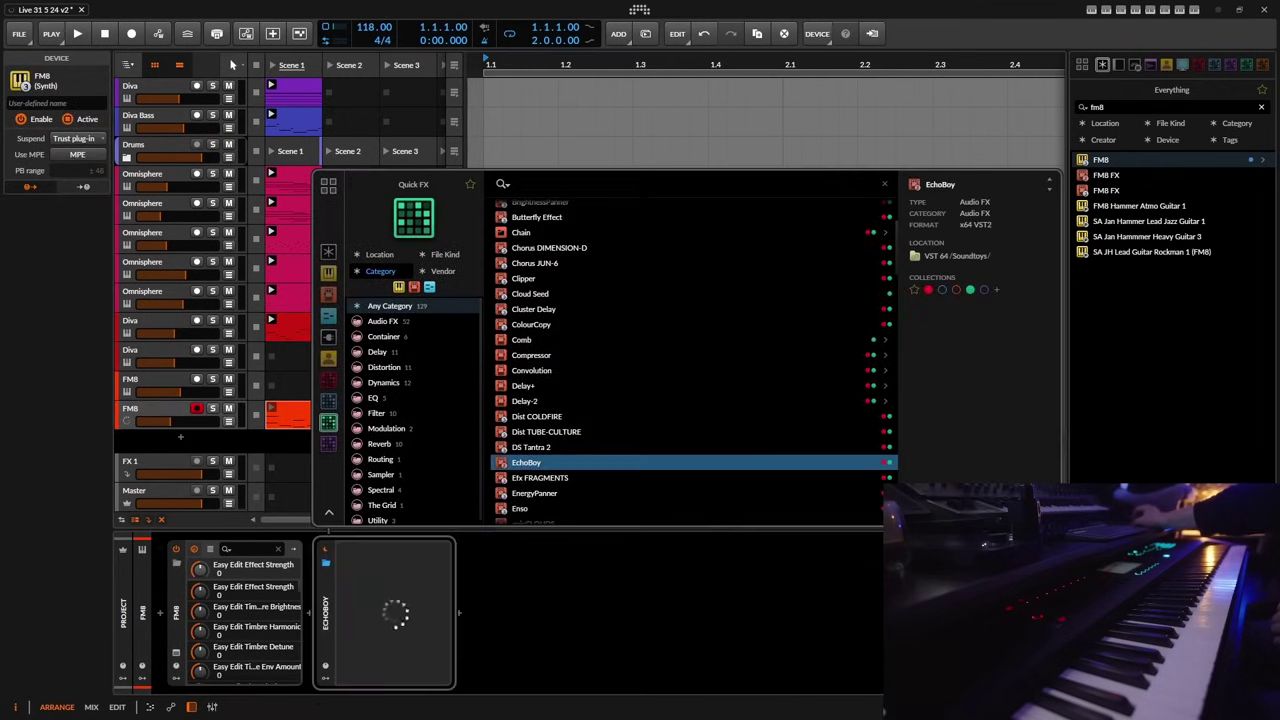
# - During playback, set EchoBoy's mix to 47.0 and its feedback to 0.52, and close its window
pyautogui.moveTo(505, 329); pyautogui.dragTo(506, 326)
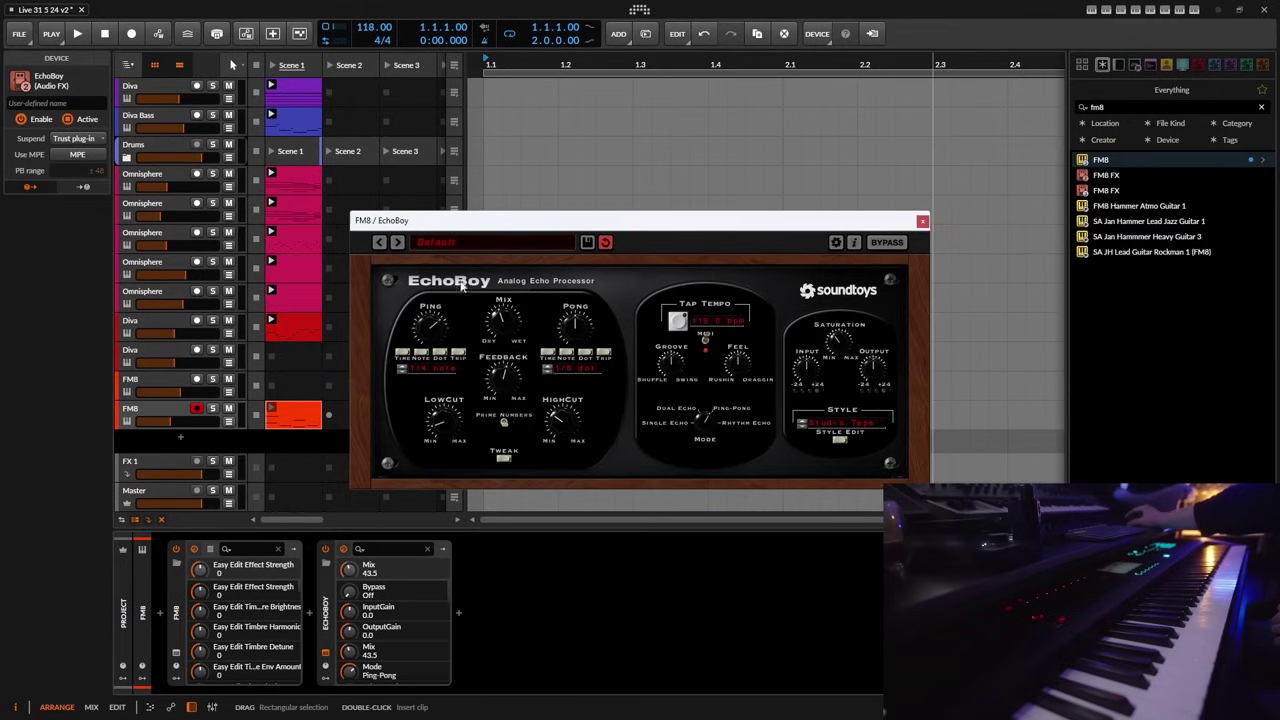
pyautogui.click(77, 33)
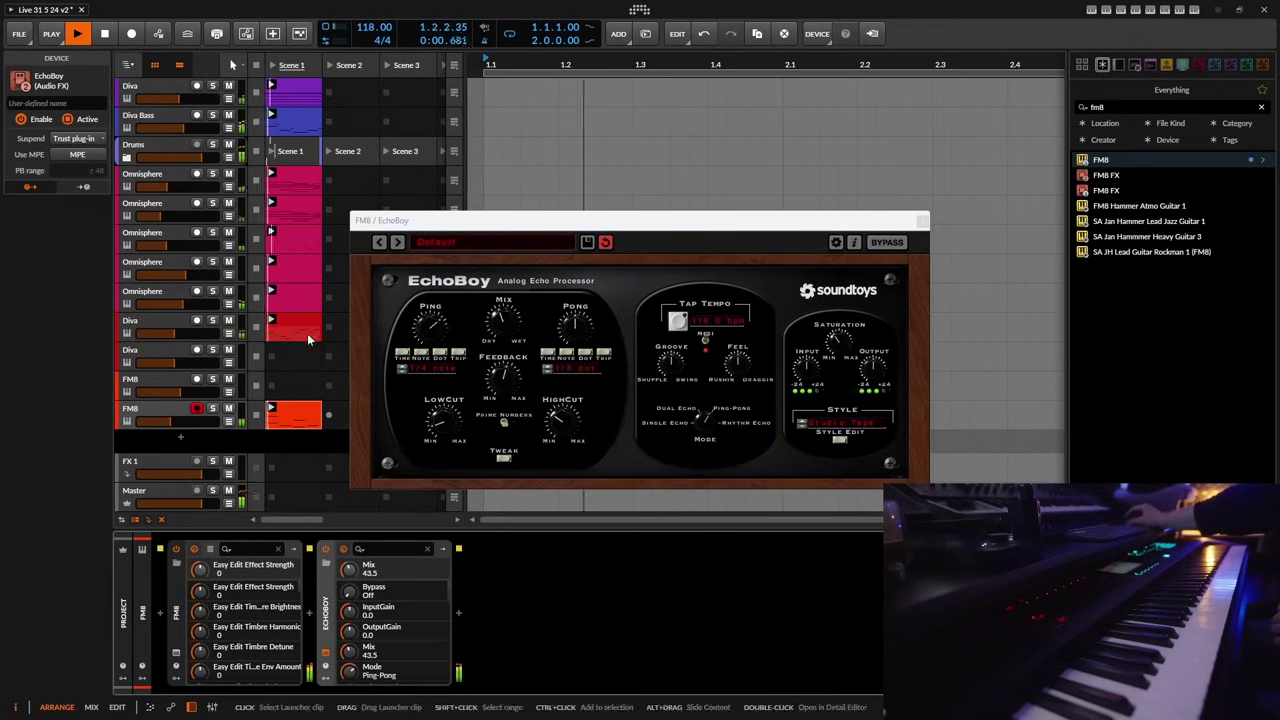
pyautogui.moveTo(500, 324); pyautogui.dragTo(503, 325)
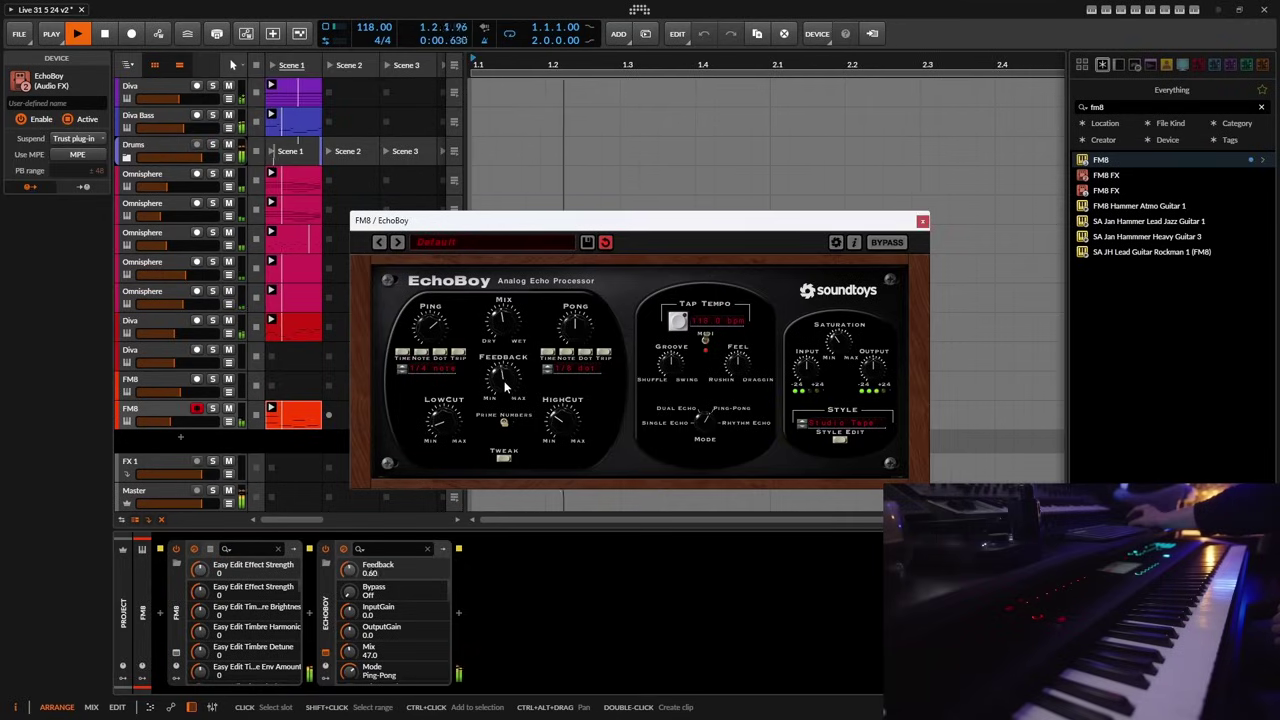
pyautogui.click(921, 223)
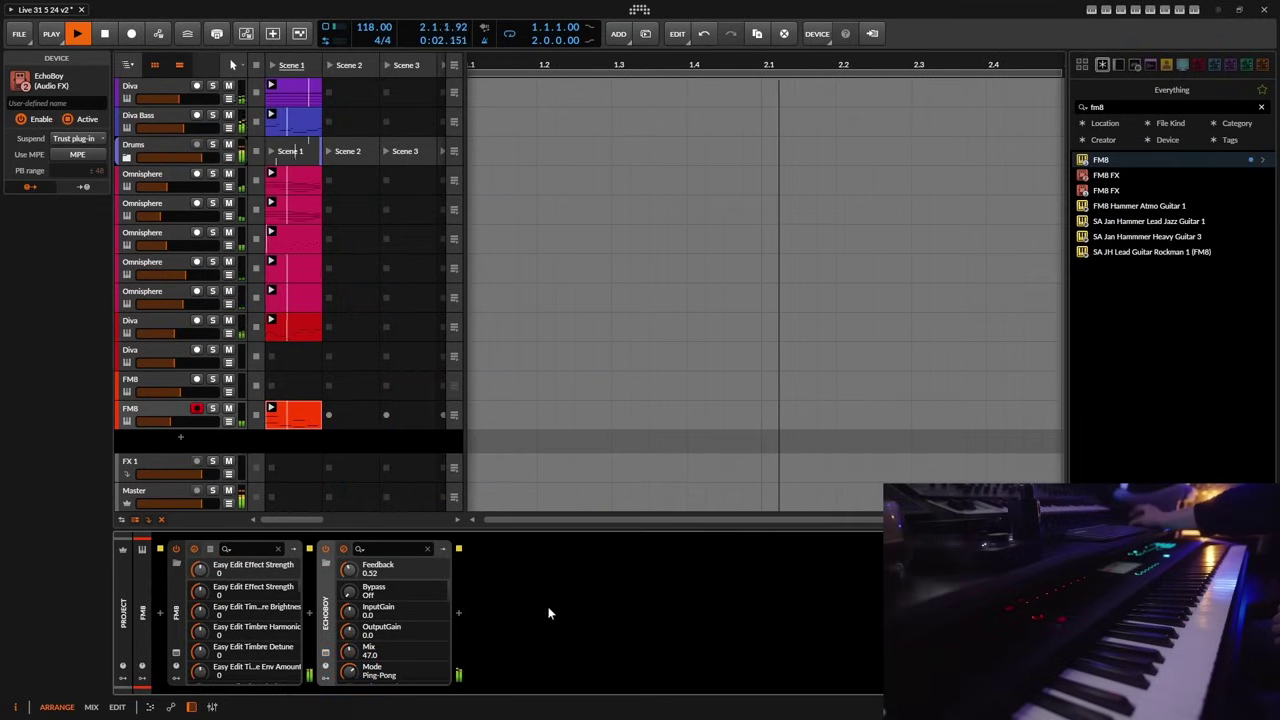
# - Insert the ValhallaShimmer reverb from the Quick FX collection after EchoBoy on the recorded FM8 track
pyautogui.click(459, 612)
pyautogui.scroll(-10, 741, 400)
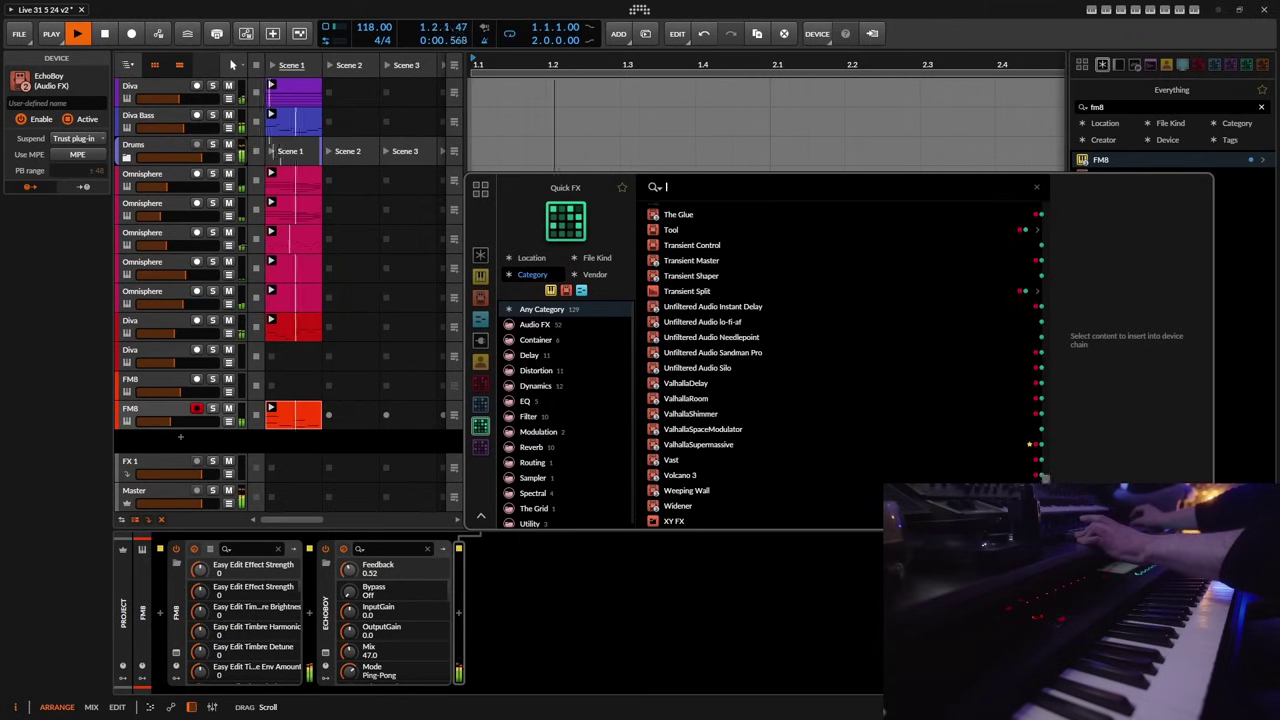
pyautogui.click(707, 412)
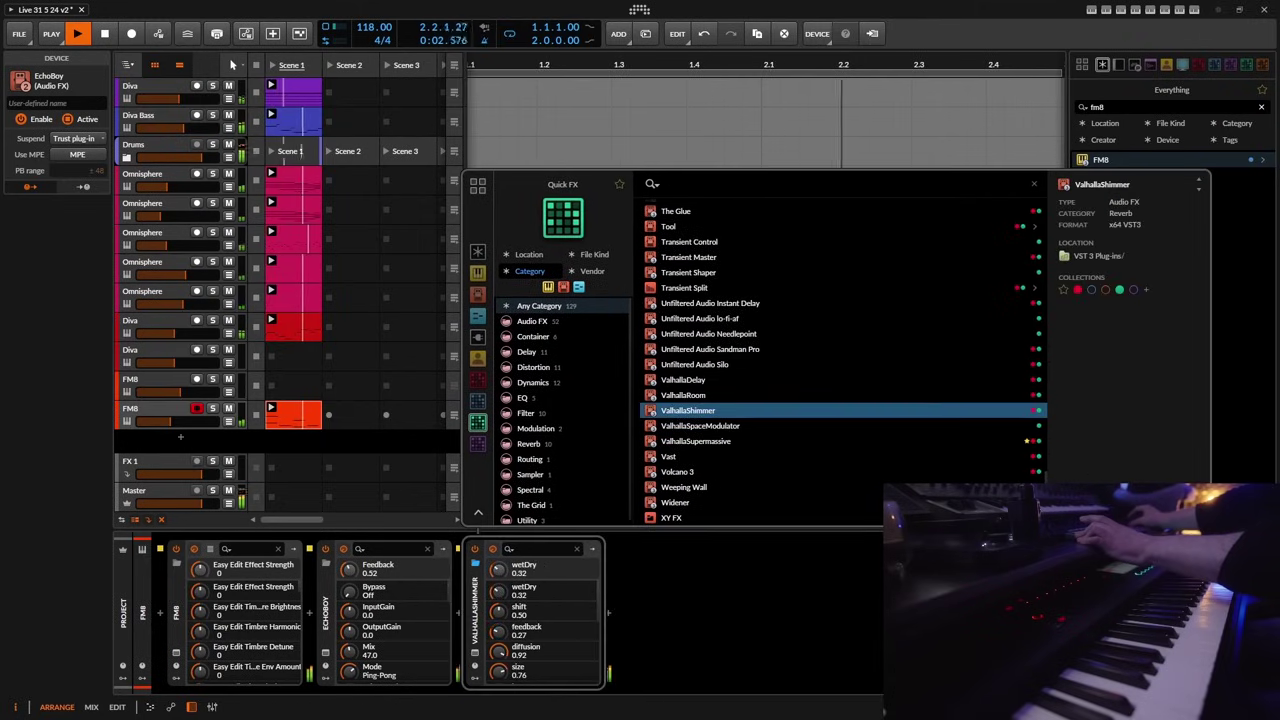
pyautogui.doubleClick(707, 412)
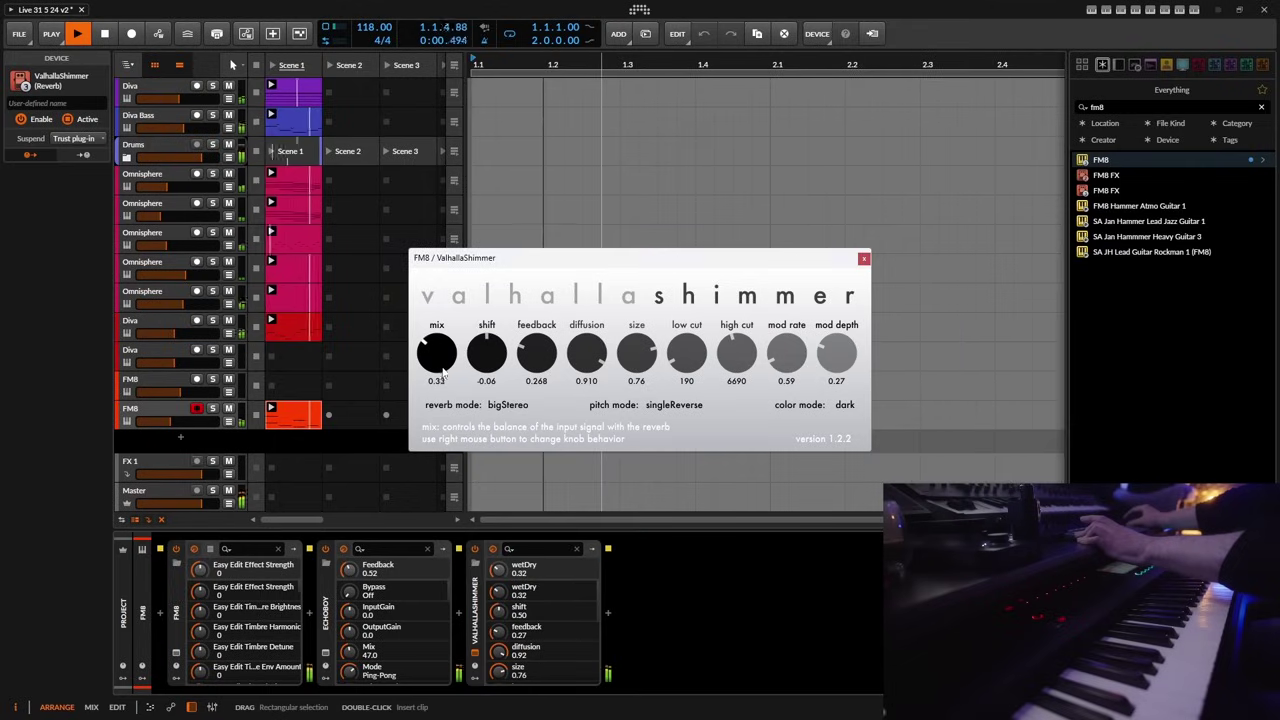
# - Set ValhallaShimmer's size to 0.58, its reverb mode to mediumStereo and its mix to 0.33, and select the recorded FM8 track
pyautogui.moveTo(637, 352); pyautogui.dragTo(648, 382)
pyautogui.click(508, 404)
pyautogui.click(515, 440)
pyautogui.moveTo(437, 352); pyautogui.dragTo(437, 356)
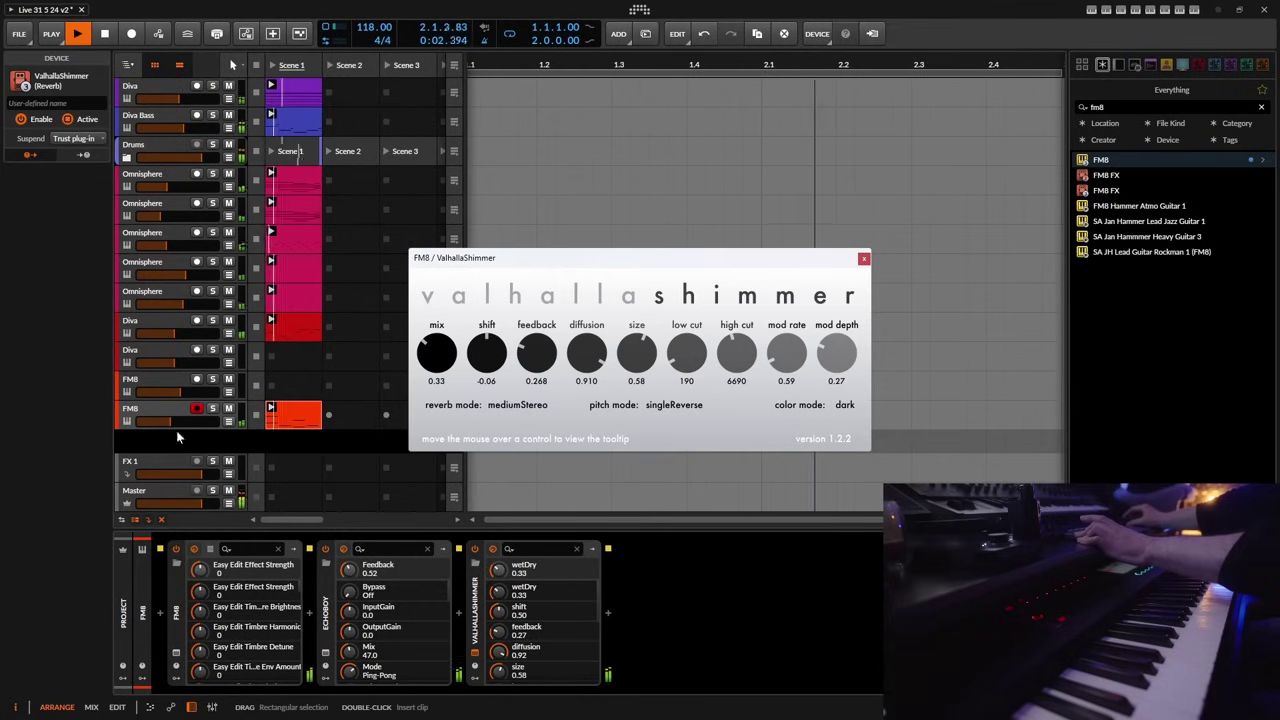
pyautogui.click(150, 412)
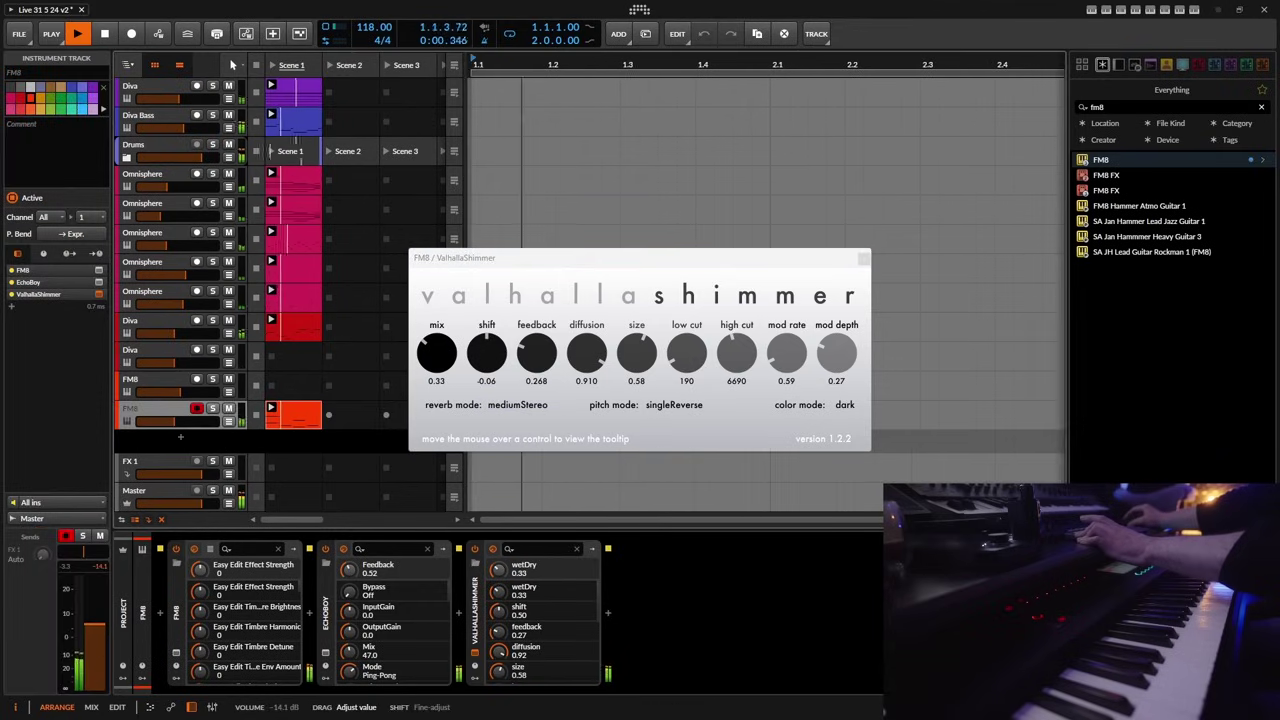
# - Insert an EQ-5 after ValhallaShimmer and make band 1 a 2-pole high-pass at about 70.8 Hz with a Q of 0.87
pyautogui.click(607, 612)
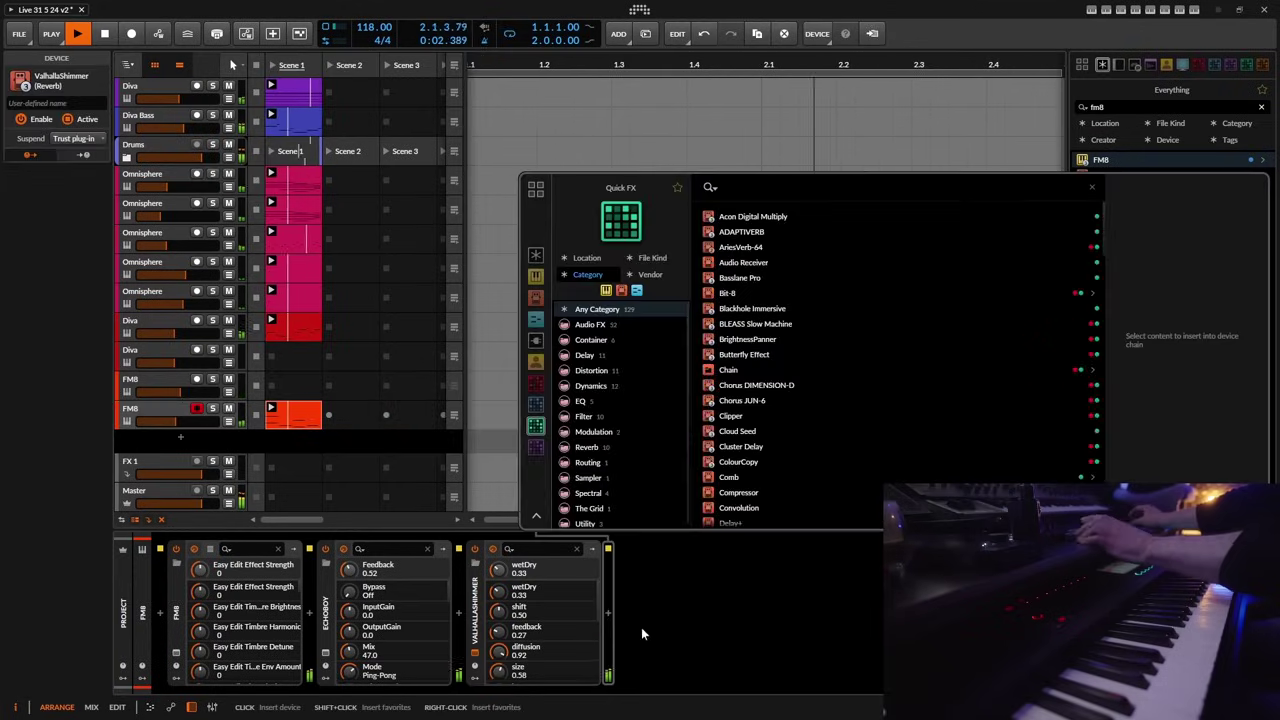
pyautogui.write('eq')
pyautogui.click(729, 234)
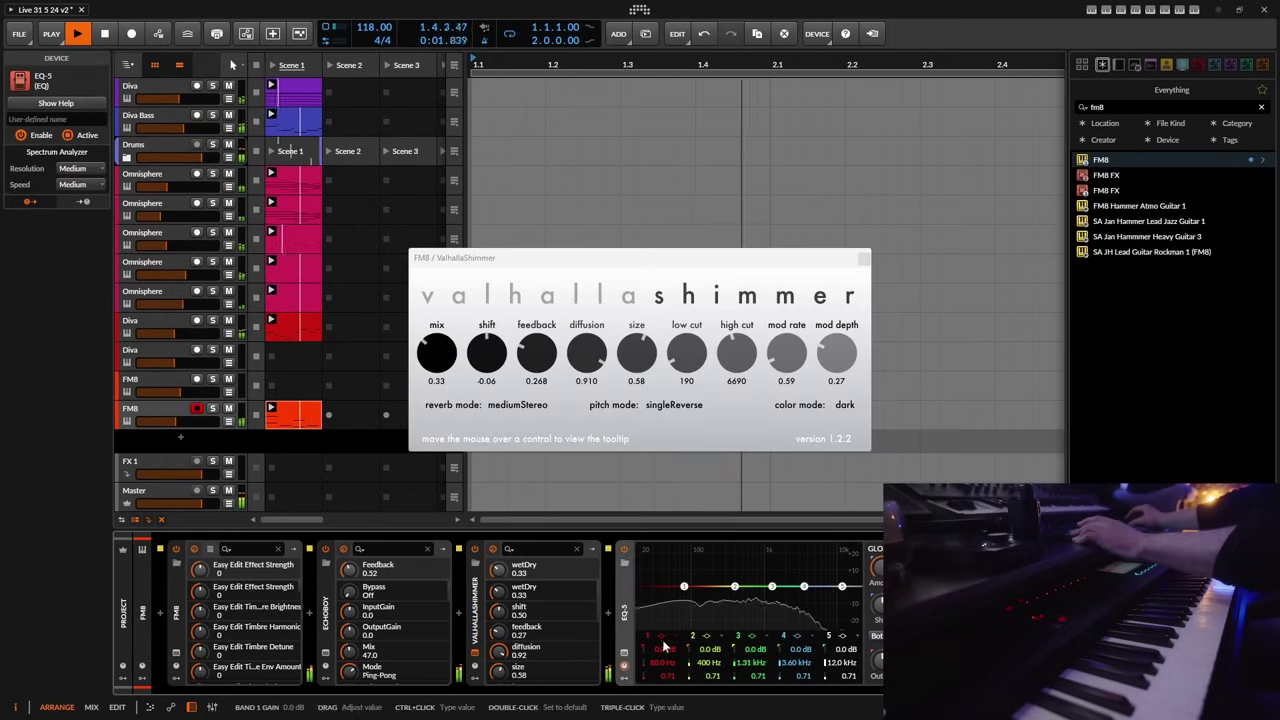
pyautogui.click(679, 653)
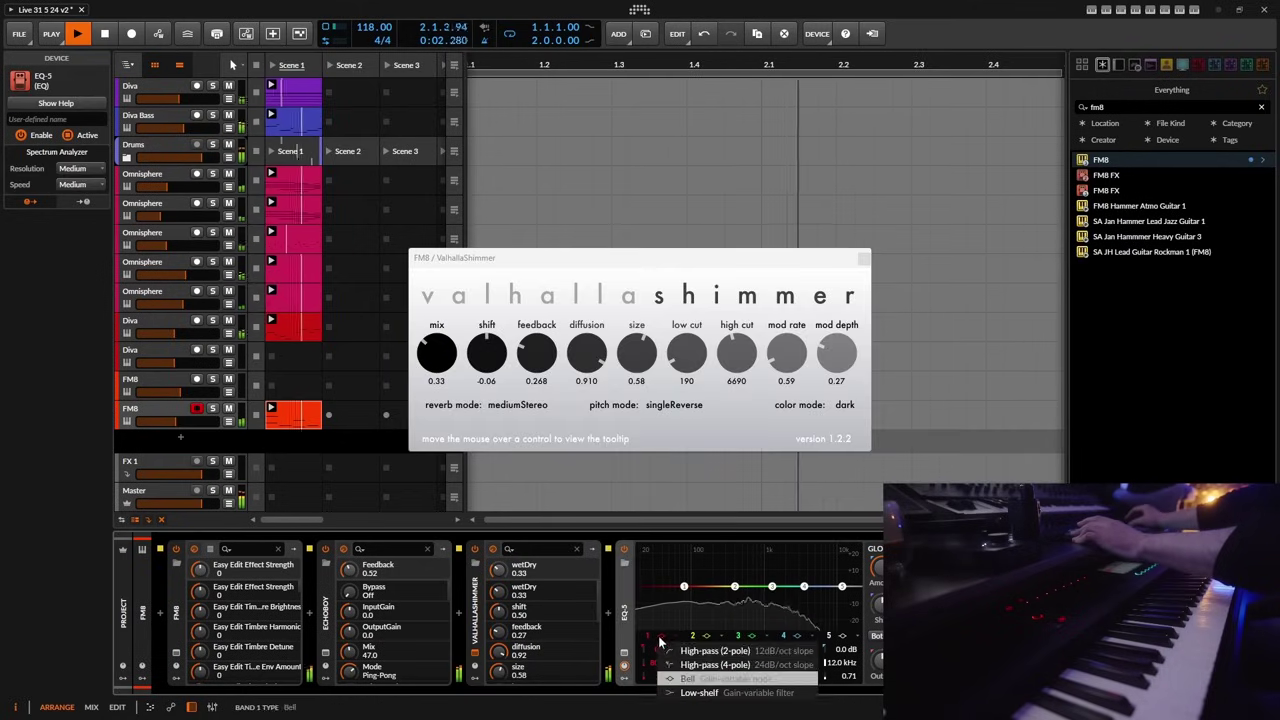
pyautogui.click(680, 652)
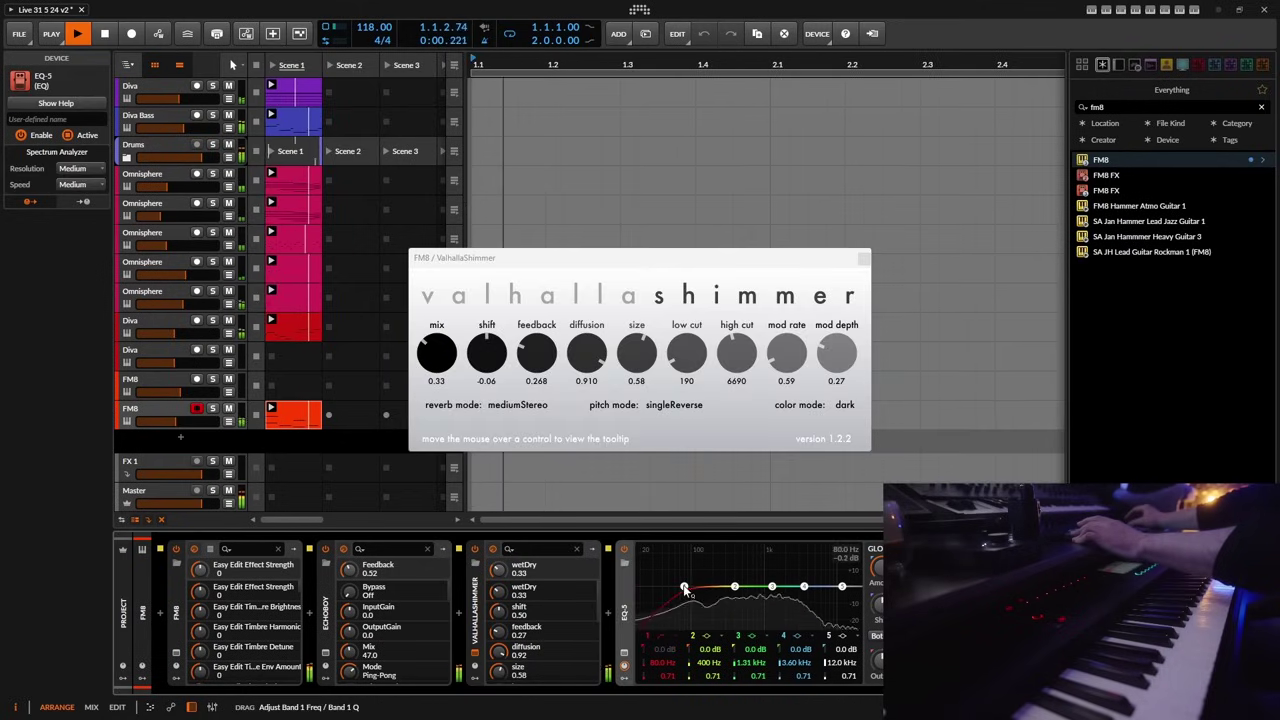
pyautogui.moveTo(712, 675); pyautogui.dragTo(712, 668)
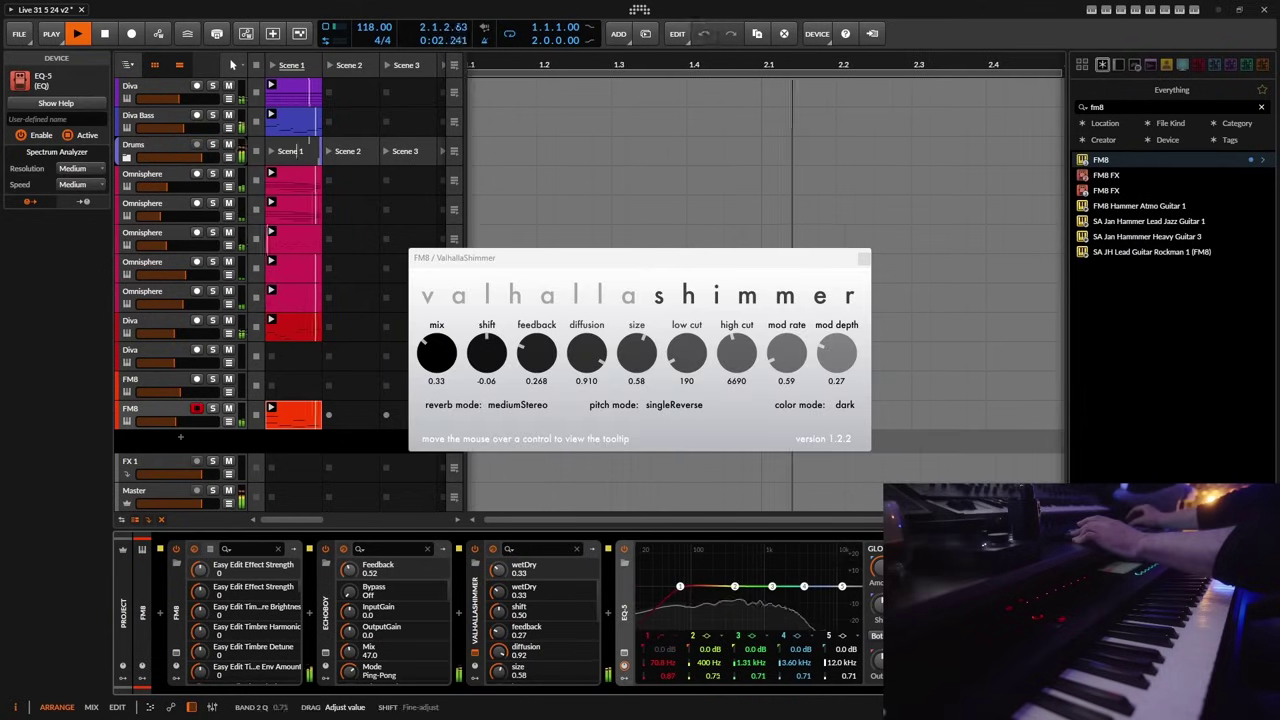
# - In EQ-5, cut band 2 by about 7.9 dB at 613 Hz and boost band 4 by about 3.6 dB at 3.83 kHz
pyautogui.moveTo(734, 586); pyautogui.dragTo(745, 617)
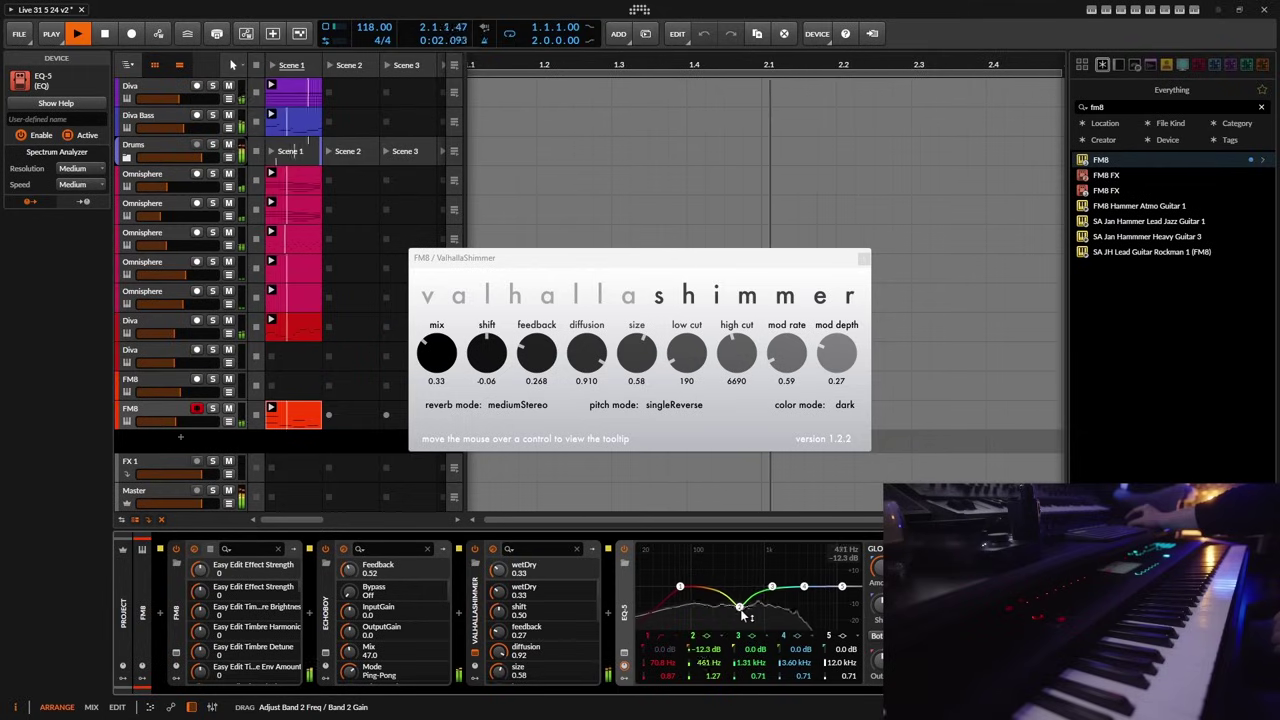
pyautogui.moveTo(805, 587); pyautogui.dragTo(810, 568)
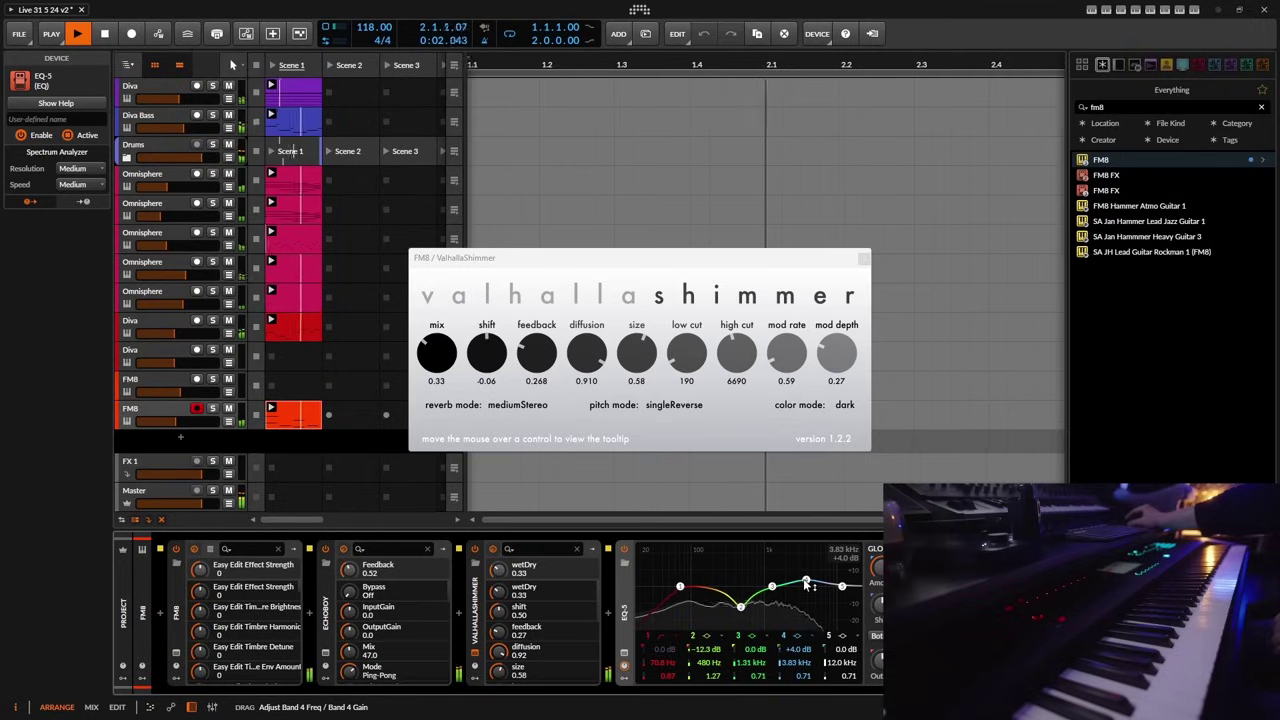
pyautogui.moveTo(808, 585); pyautogui.dragTo(808, 587)
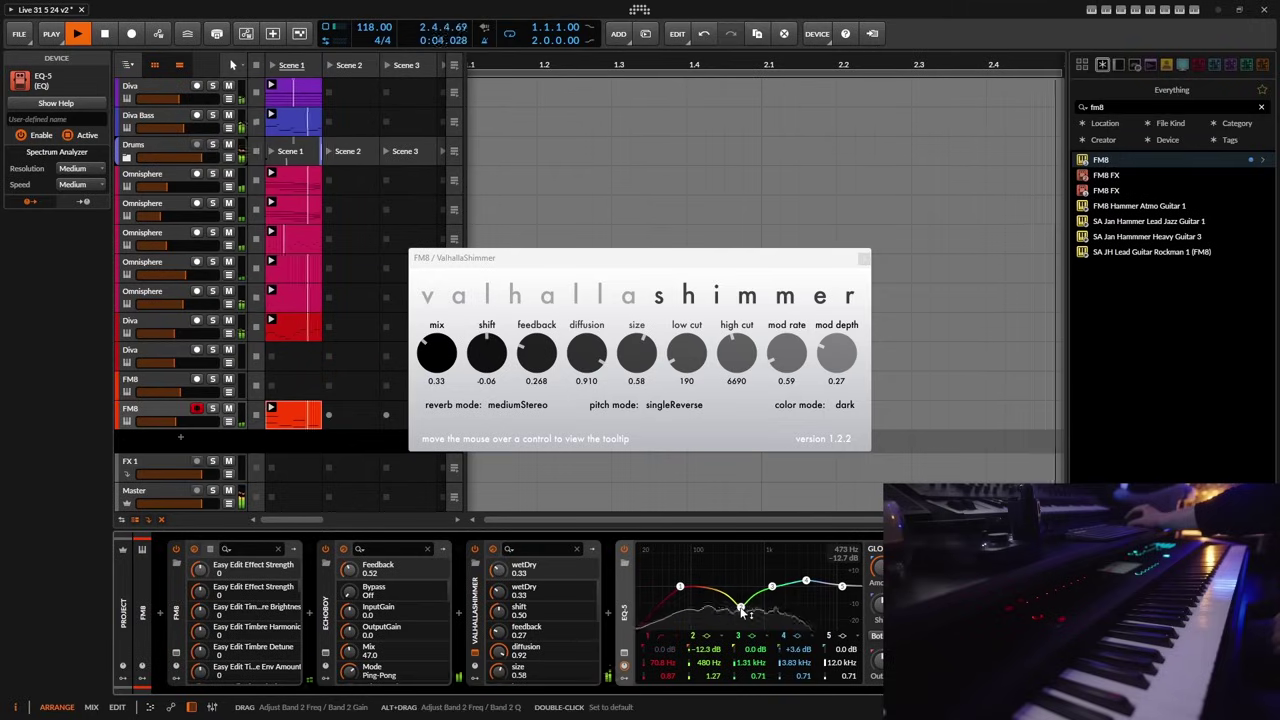
pyautogui.moveTo(742, 611); pyautogui.dragTo(741, 612)
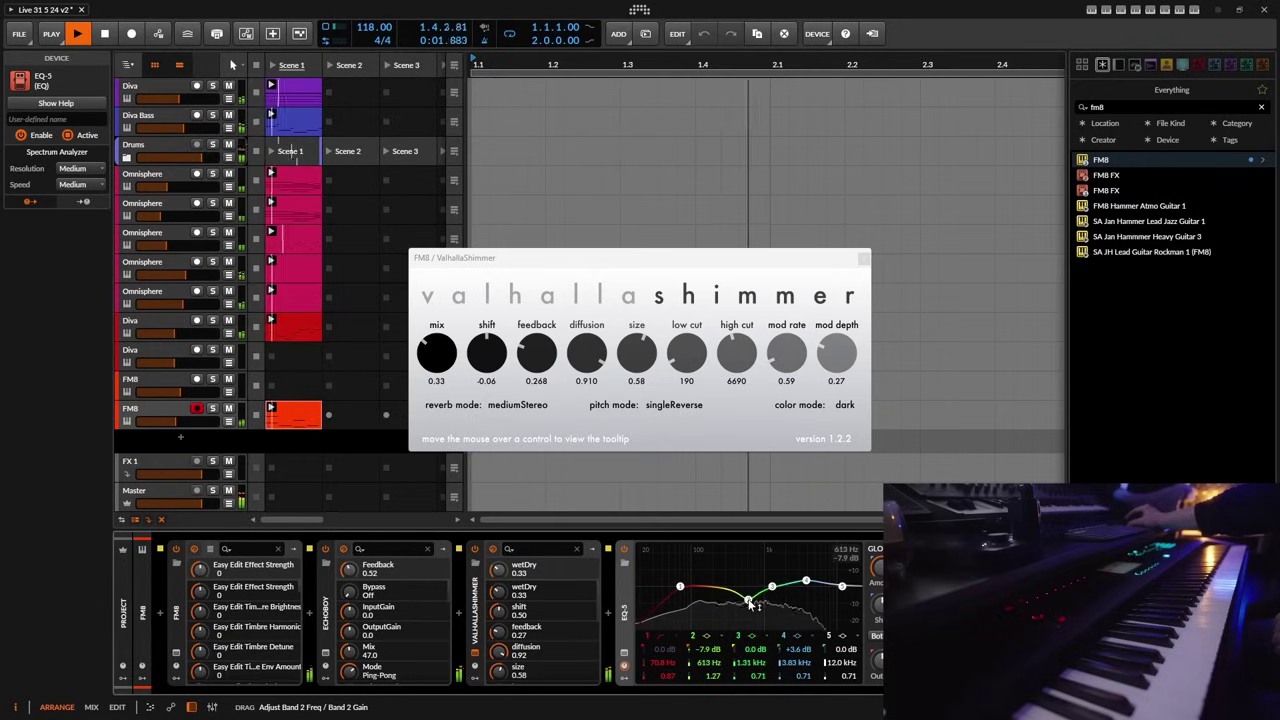
# - Close the ValhallaShimmer window and set the recorded FM8 track's volume to -12.3 dB
pyautogui.click(863, 260)
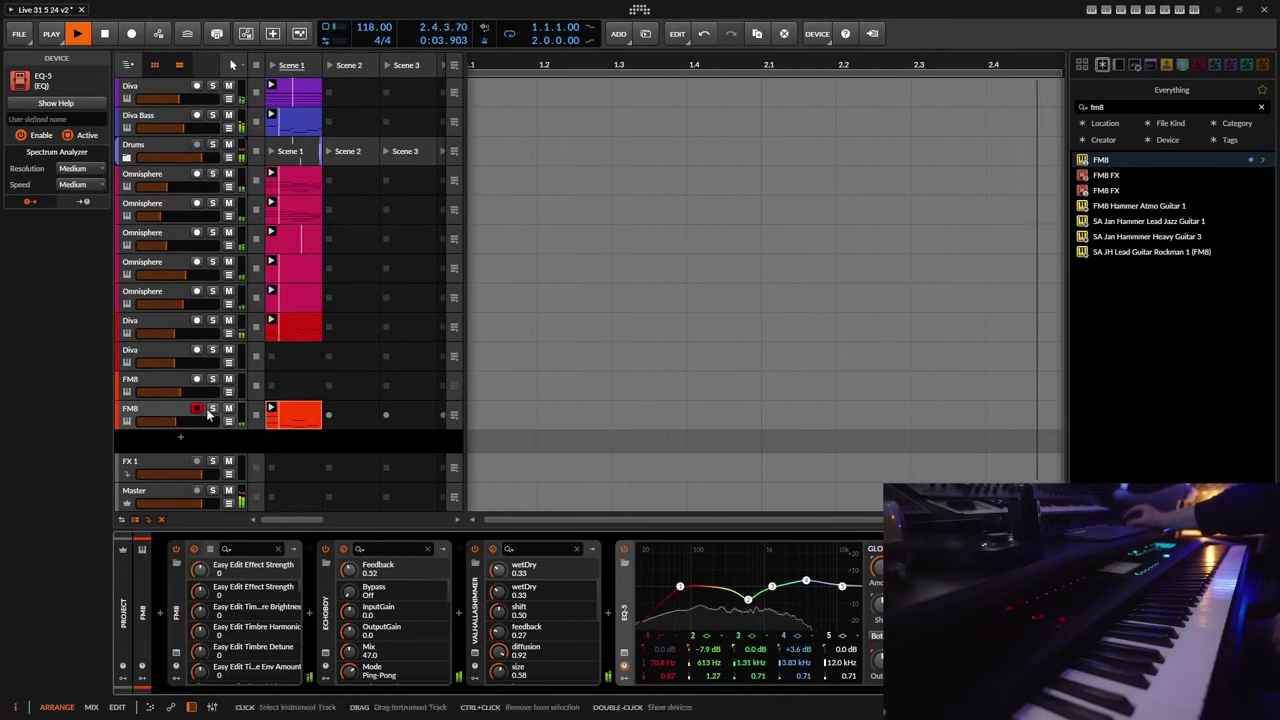
pyautogui.click(160, 415)
pyautogui.moveTo(101, 586); pyautogui.dragTo(101, 577)
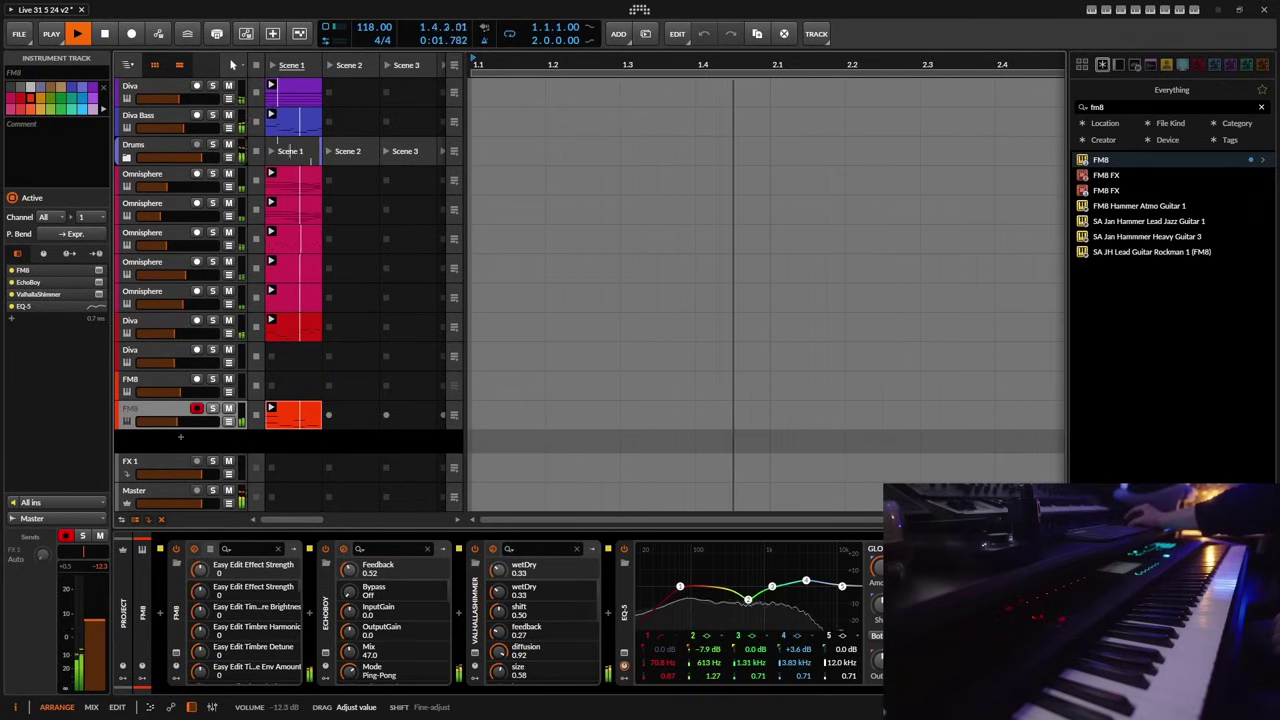
# - Delete the empty FM8 track above the recorded FM8 track
pyautogui.click(159, 386)
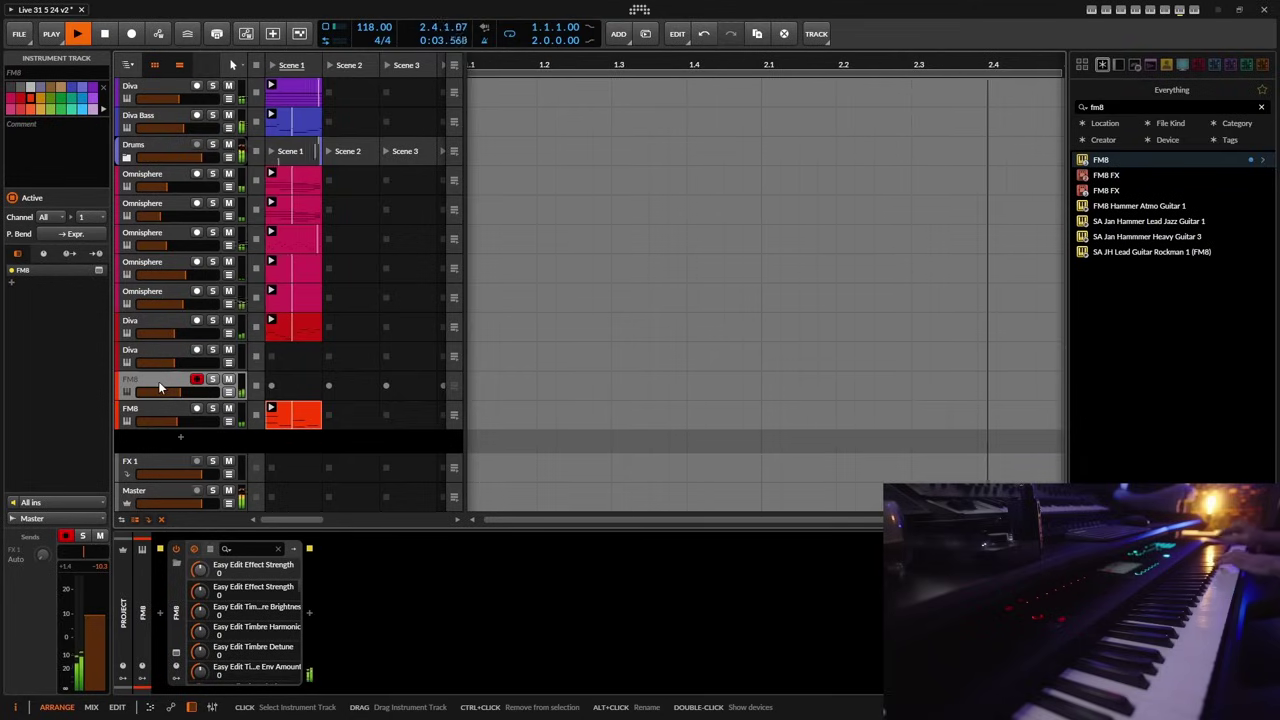
pyautogui.rightClick(165, 378)
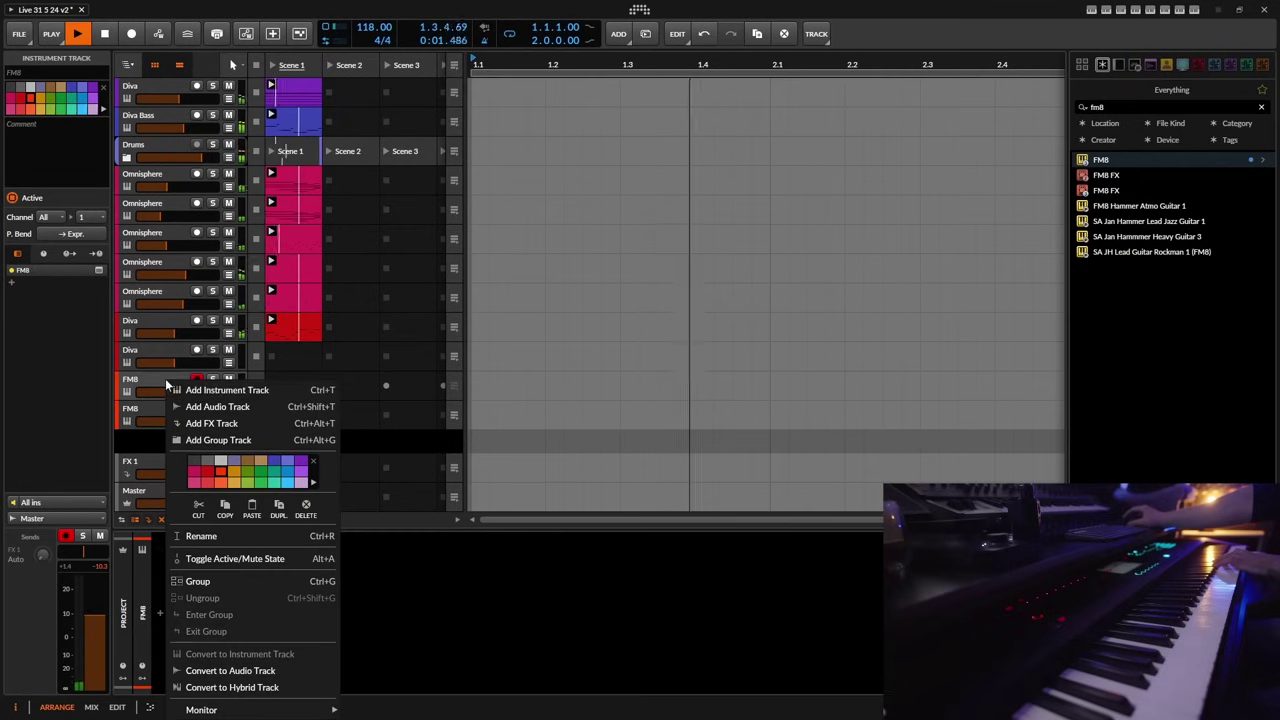
pyautogui.click(306, 508)
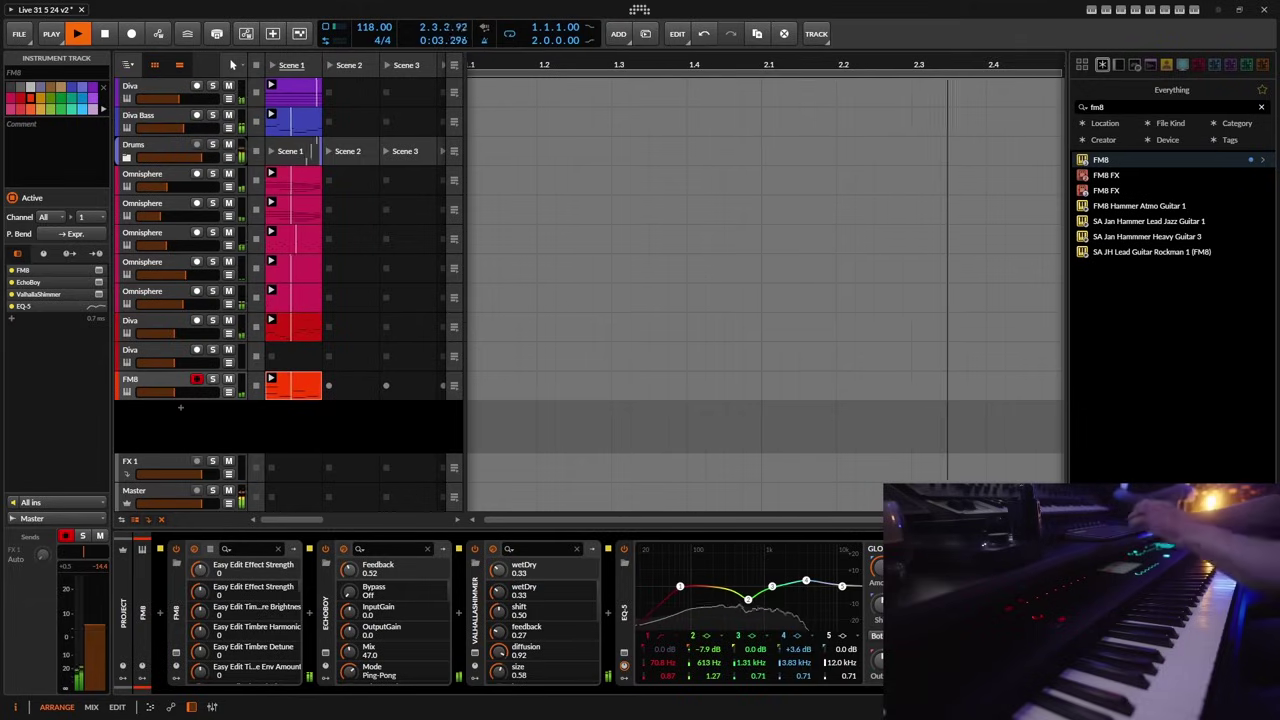
pyautogui.click(1229, 66)
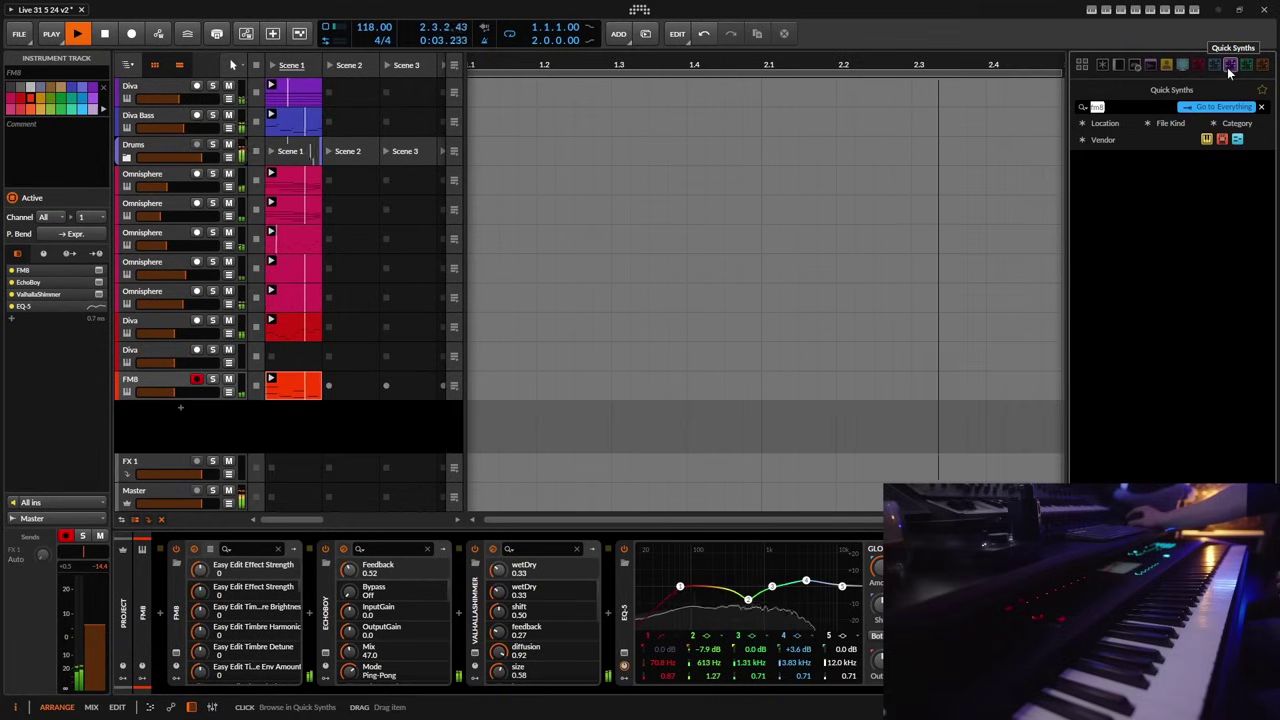
pyautogui.click(1215, 106)
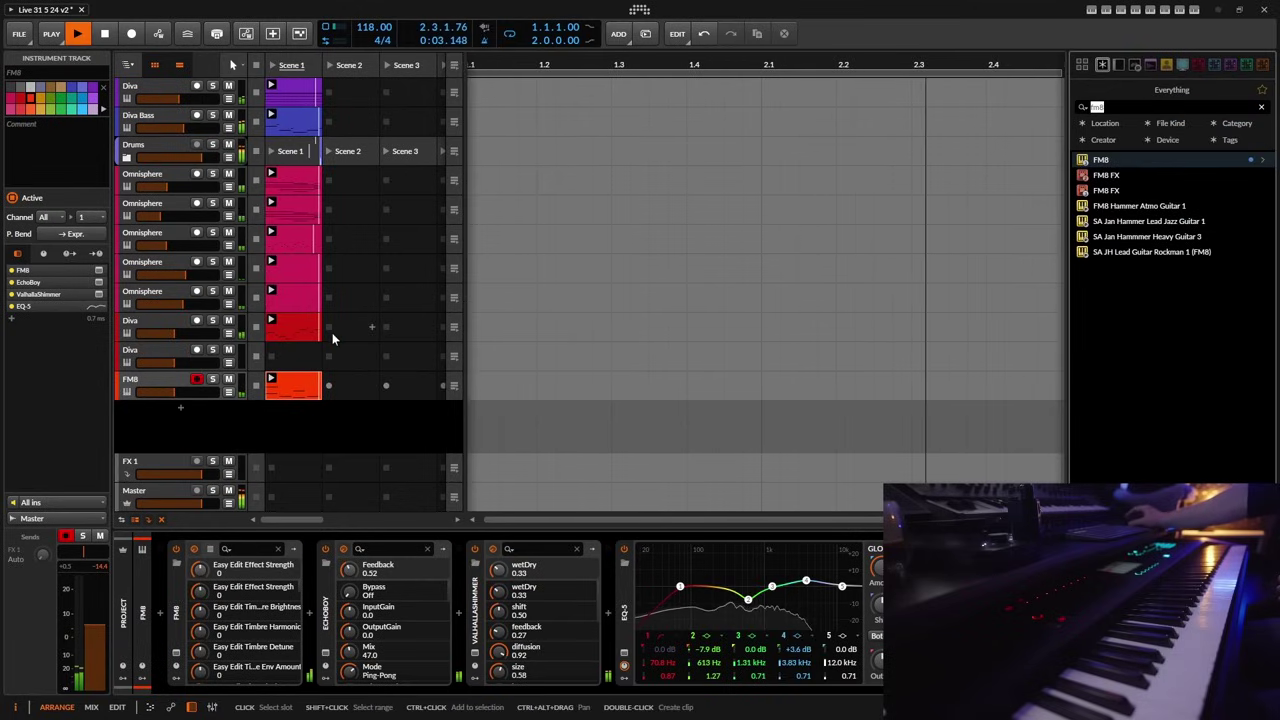
# - In the Diva Scene 1 clip, extend the note before bar 7 to 7.1.1, move D5 to 7.1.1 and A#4 to 7.1.3, and start G4 at 7.2.1
pyautogui.doubleClick(296, 318)
pyautogui.moveTo(519, 197); pyautogui.dragTo(632, 309)
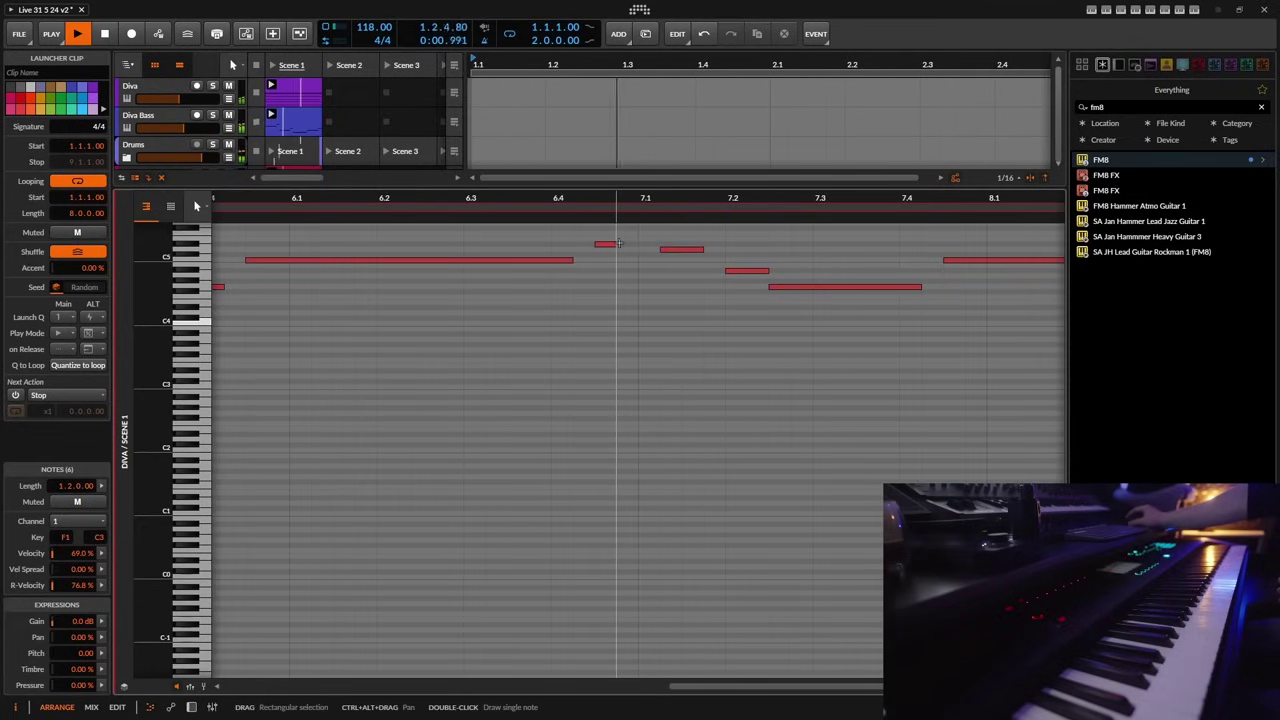
pyautogui.moveTo(619, 243); pyautogui.dragTo(650, 251)
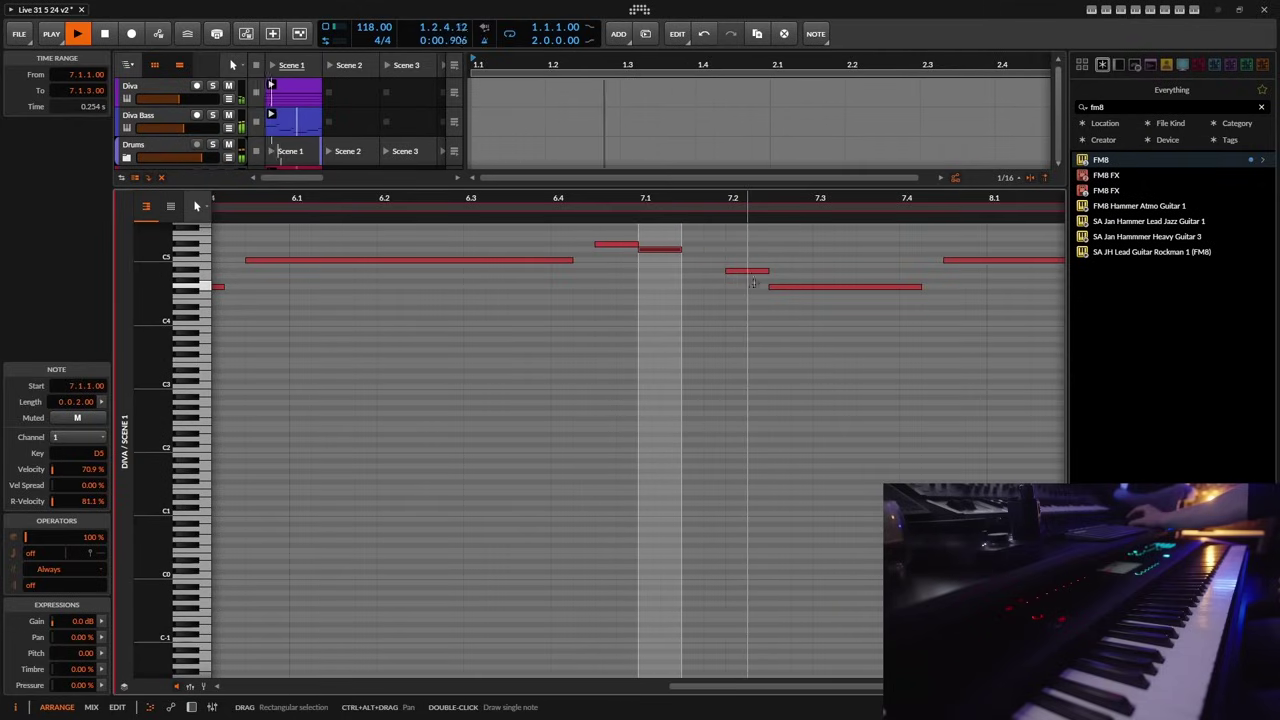
pyautogui.moveTo(737, 271); pyautogui.dragTo(706, 274)
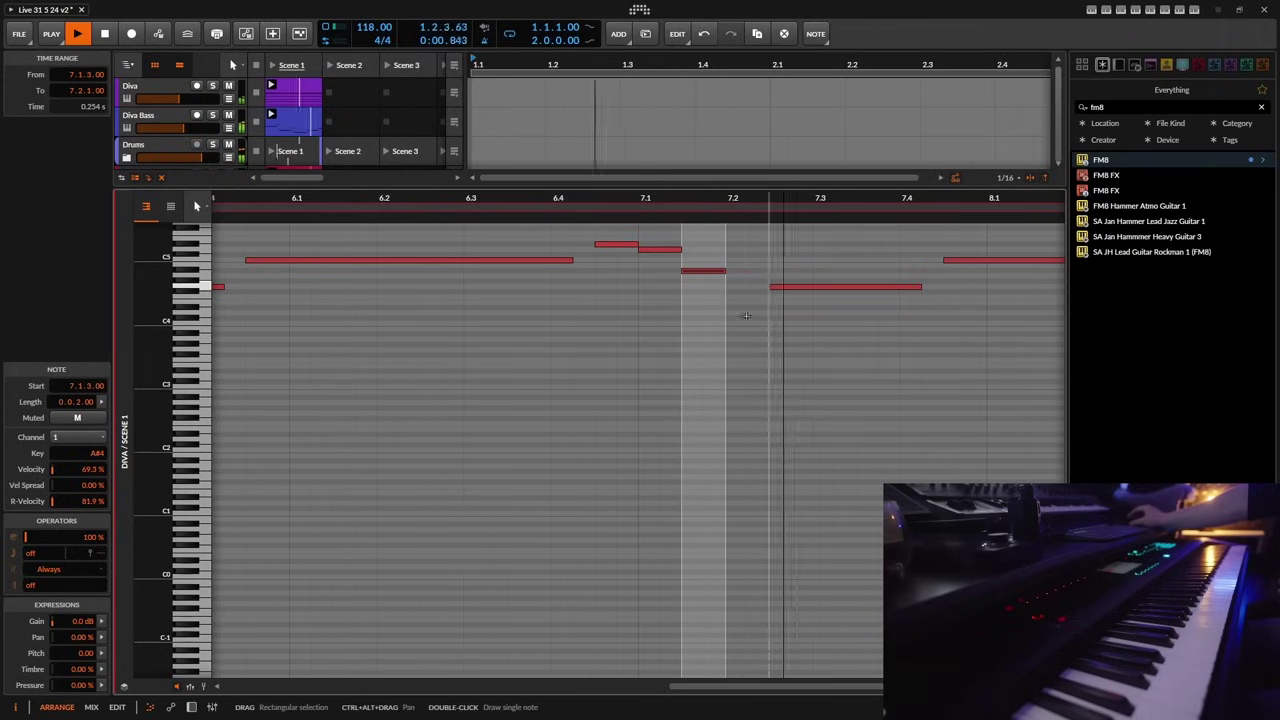
pyautogui.moveTo(771, 288); pyautogui.dragTo(721, 295)
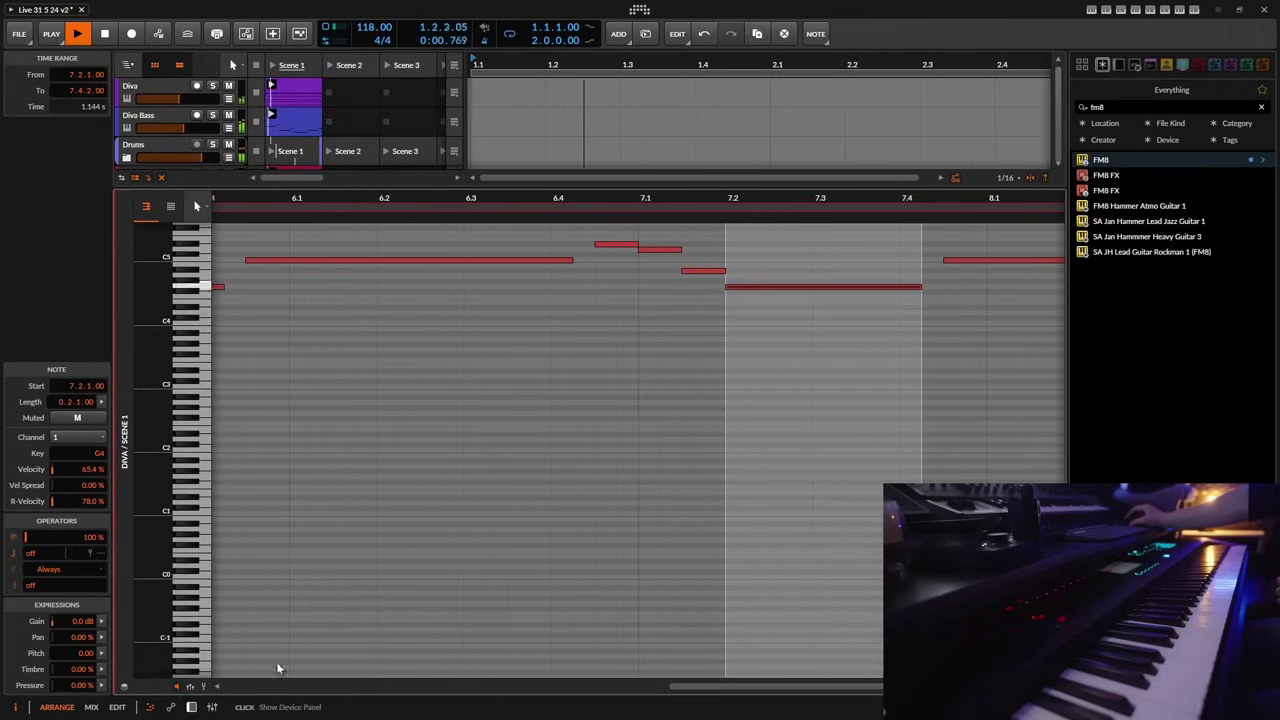
pyautogui.press('d')
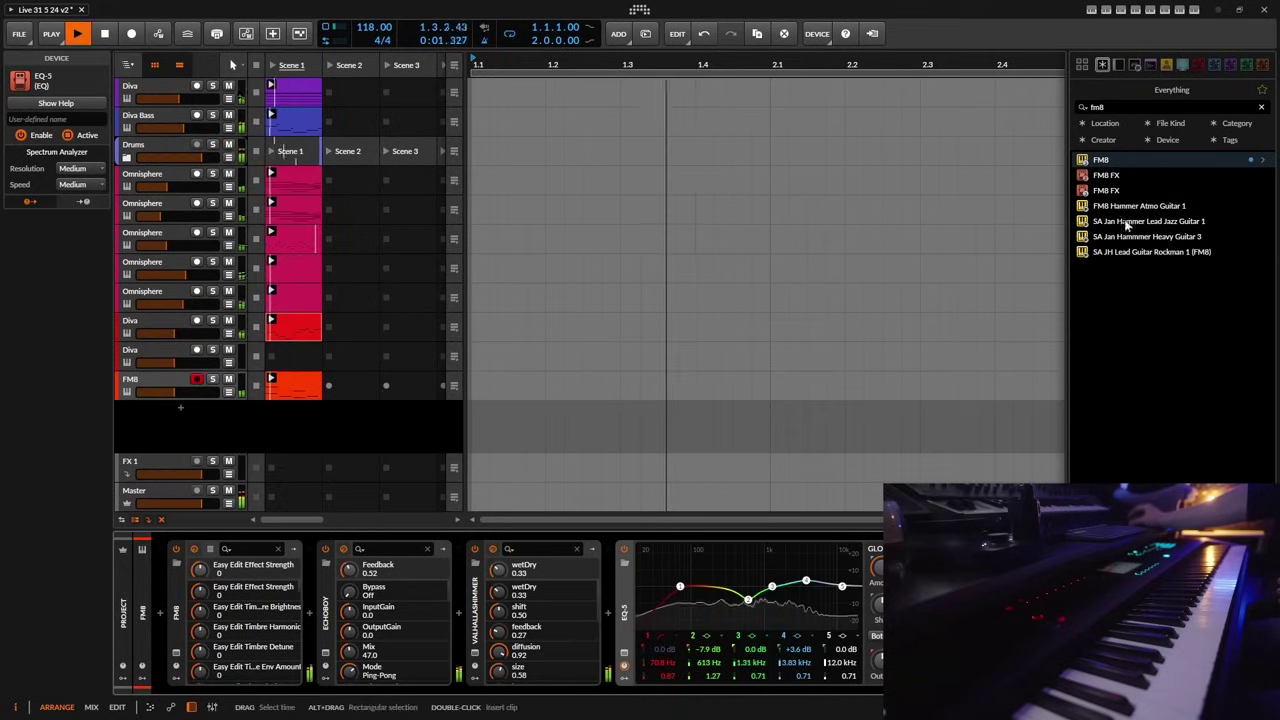
# - Browse the Quick Synths collection with the fm8 search text cleared
pyautogui.click(1233, 65)
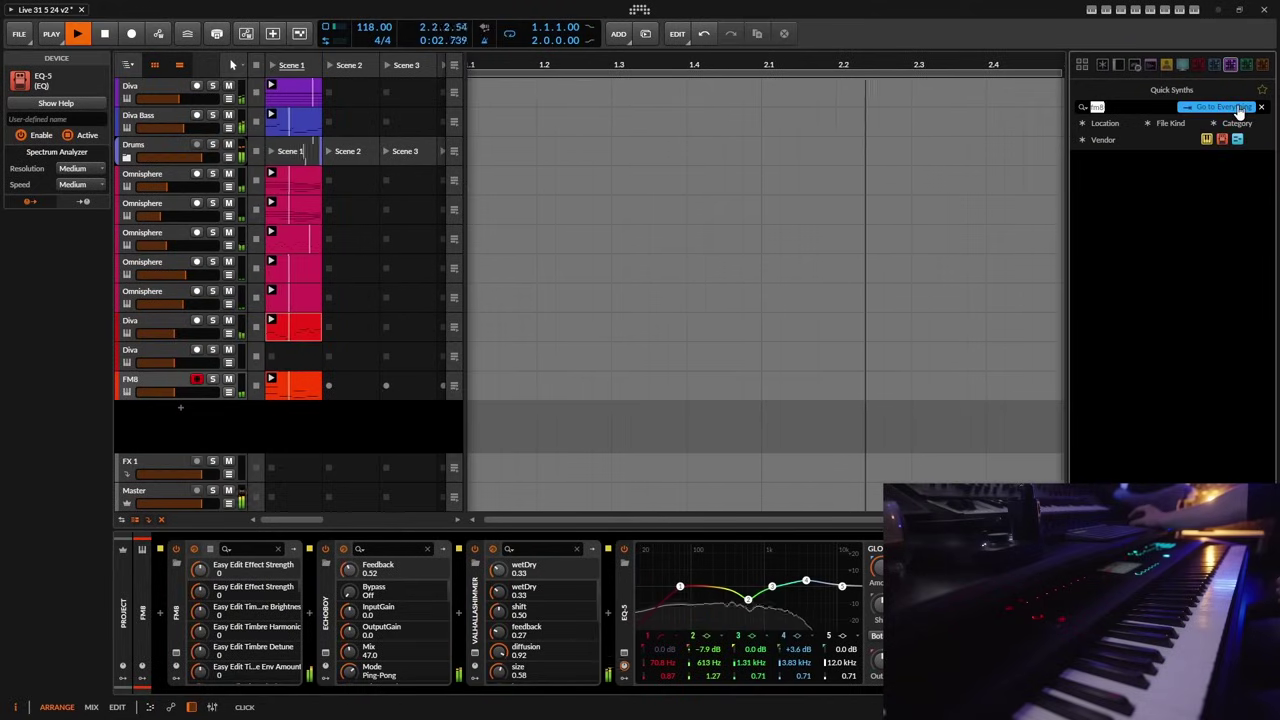
pyautogui.click(1261, 107)
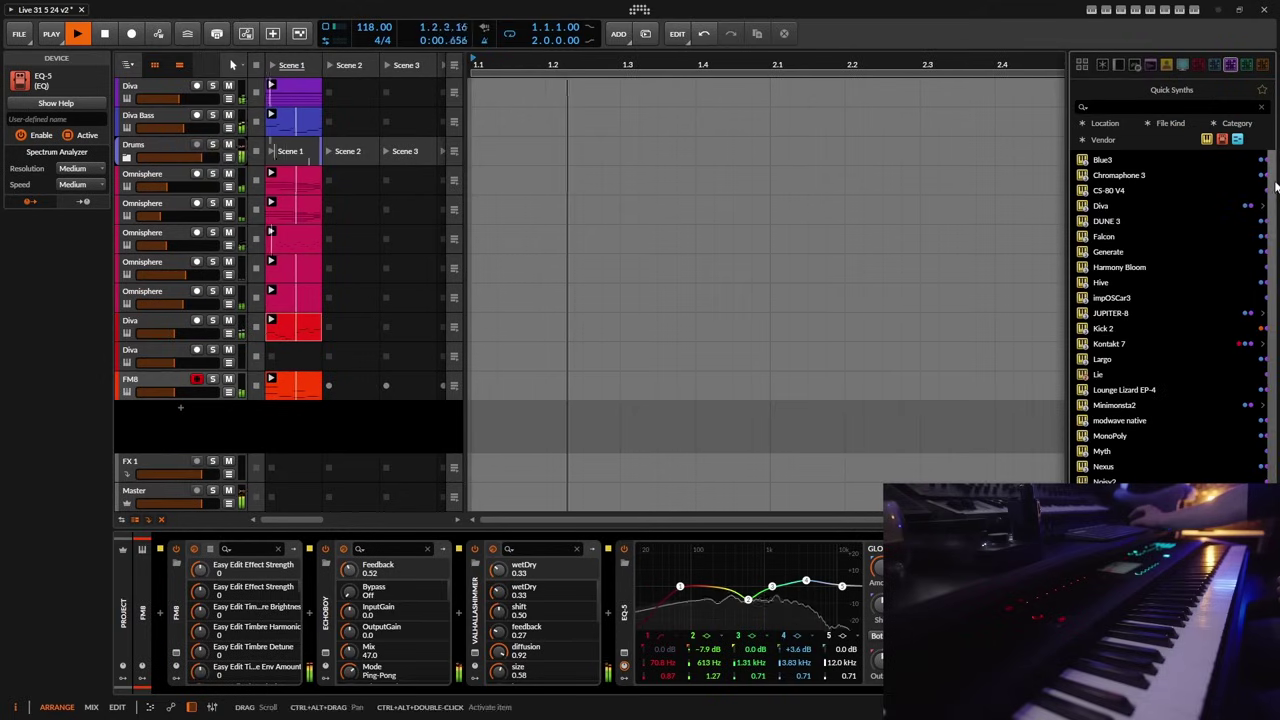
pyautogui.scroll(-1, 1093, 192)
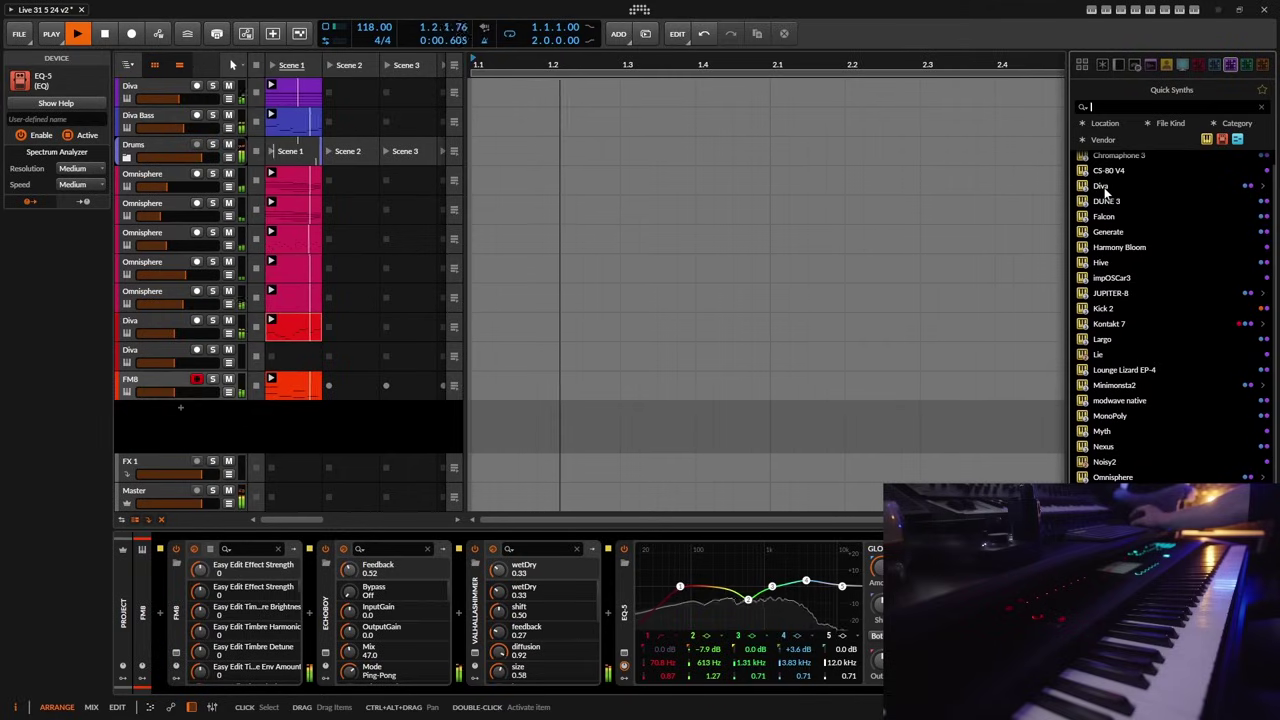
# - Open Diva on the empty Diva track, audition The Midnight's SYN presets from Childhood onward, load SYN - Jason and close the window
pyautogui.click(171, 353)
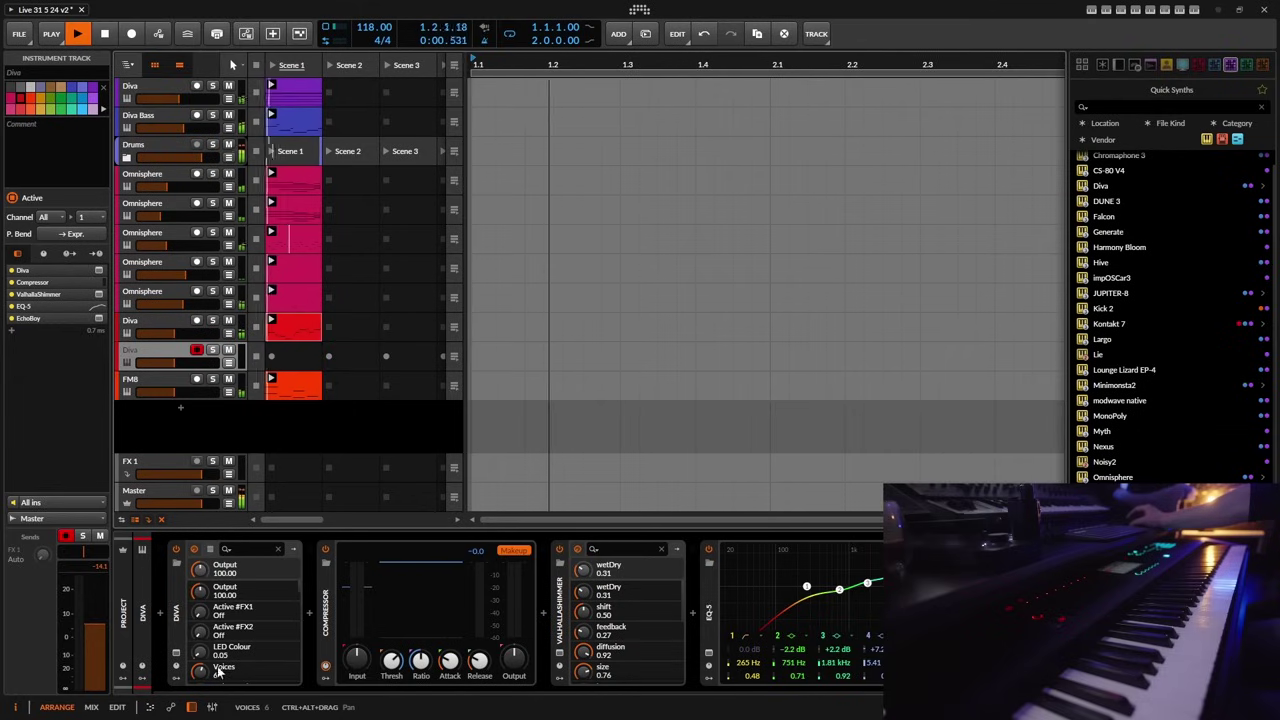
pyautogui.click(176, 652)
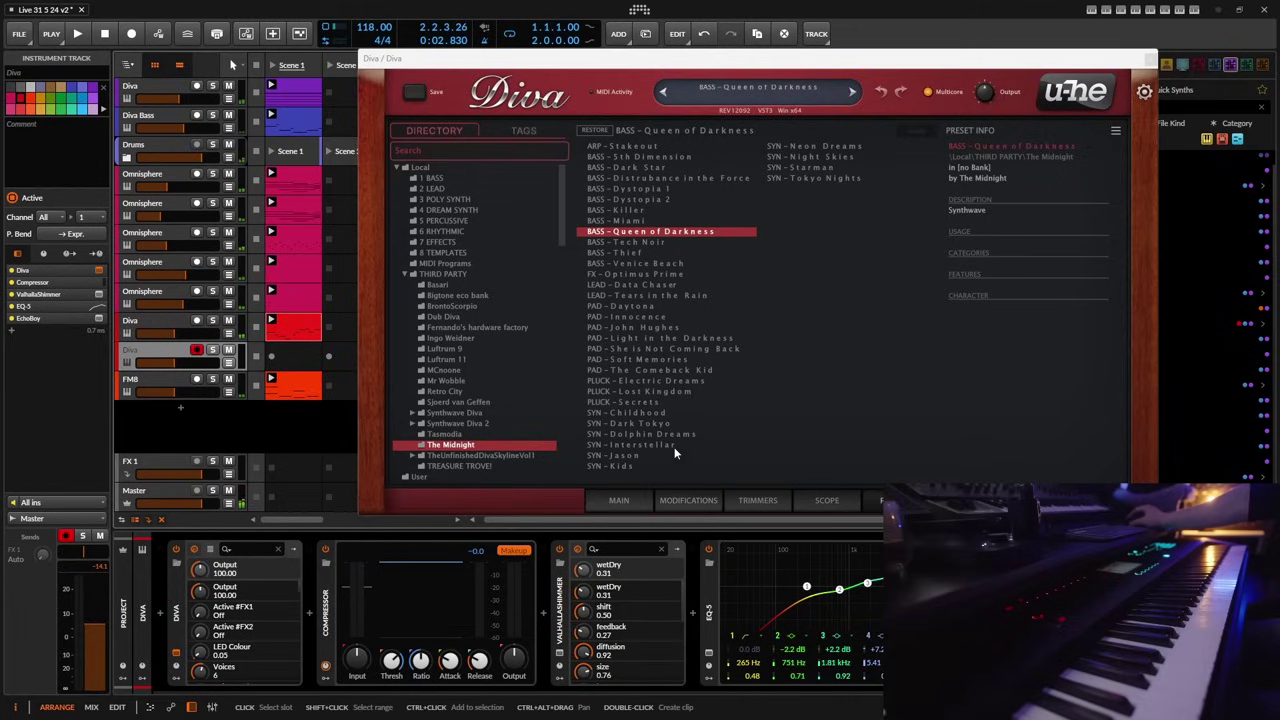
pyautogui.click(626, 416)
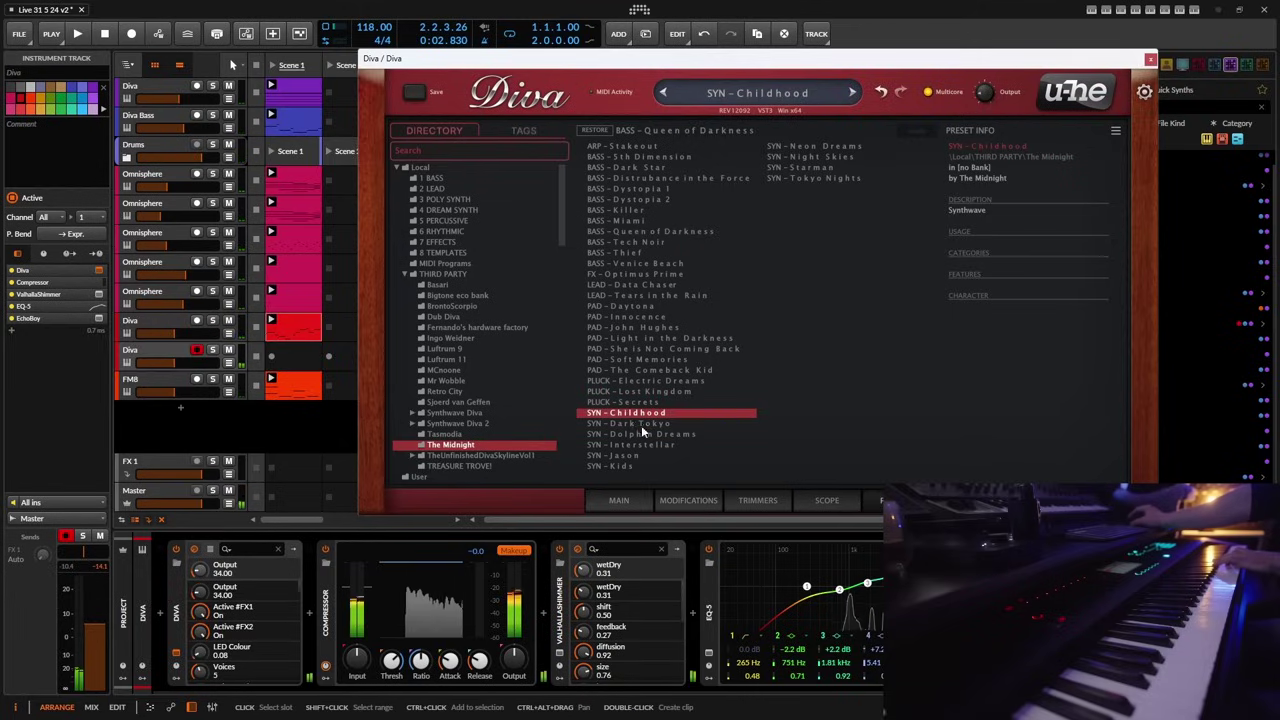
pyautogui.click(640, 424)
pyautogui.click(639, 436)
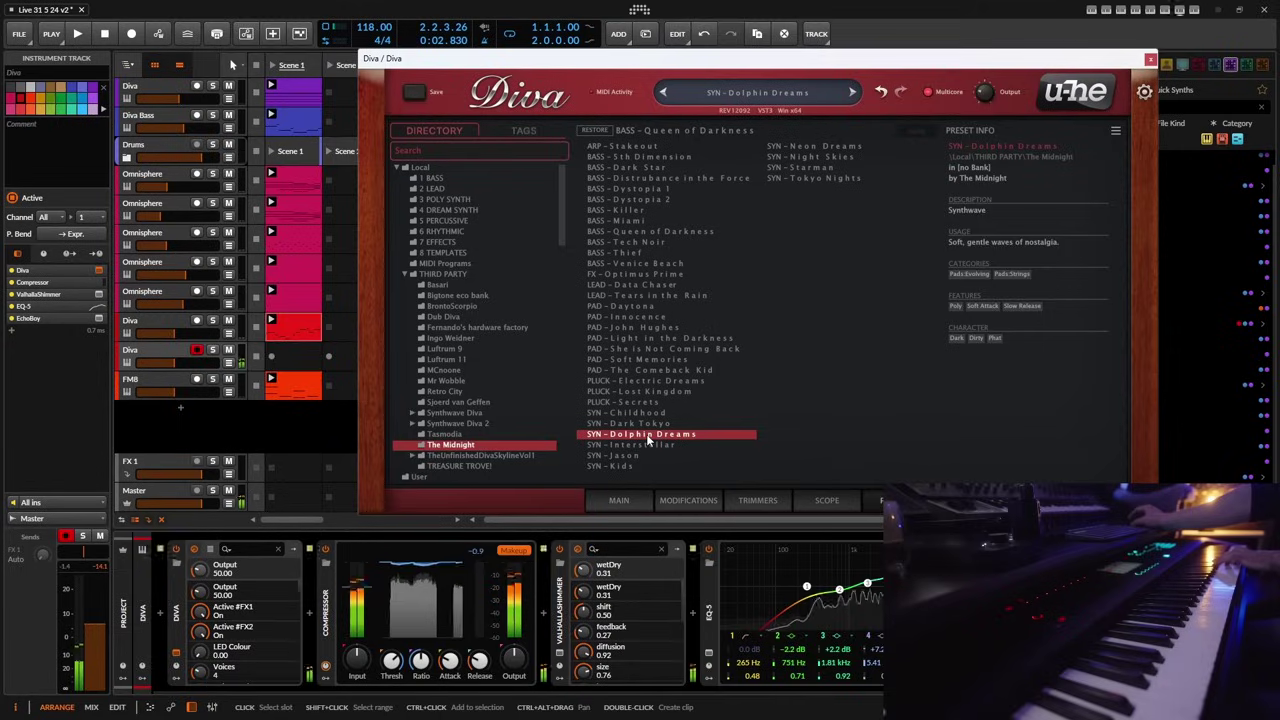
pyautogui.click(631, 456)
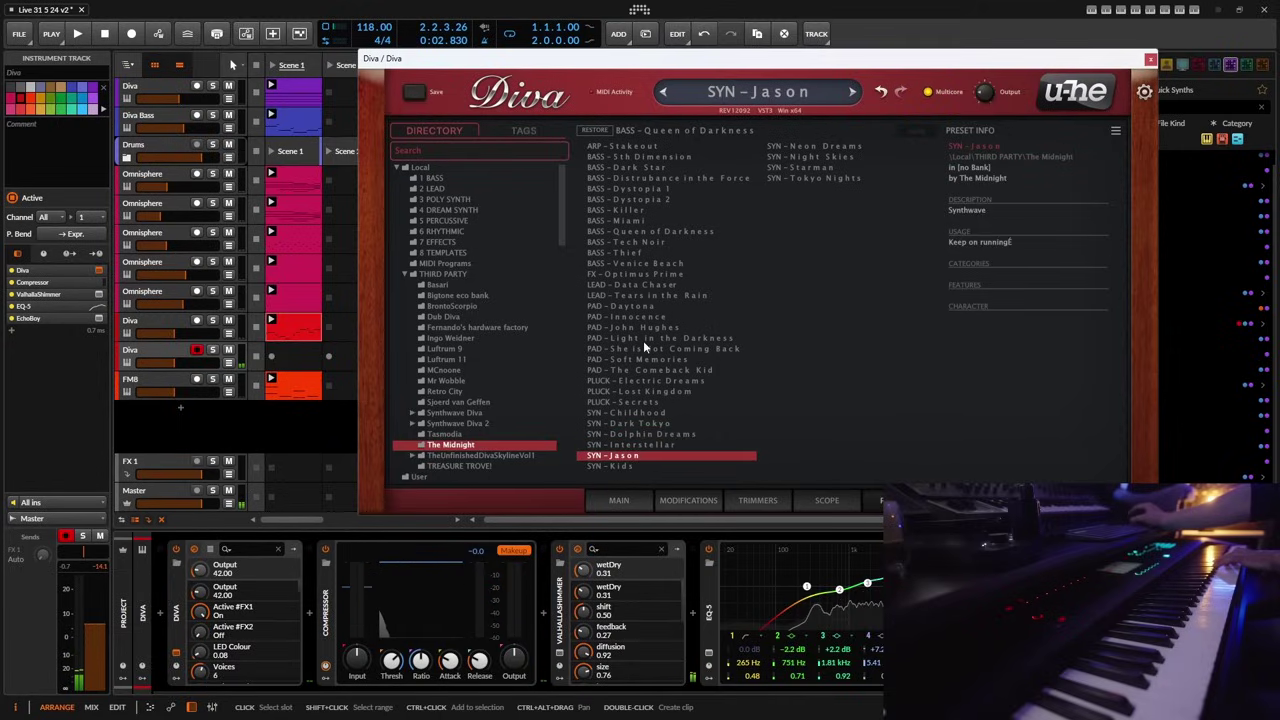
pyautogui.click(1150, 61)
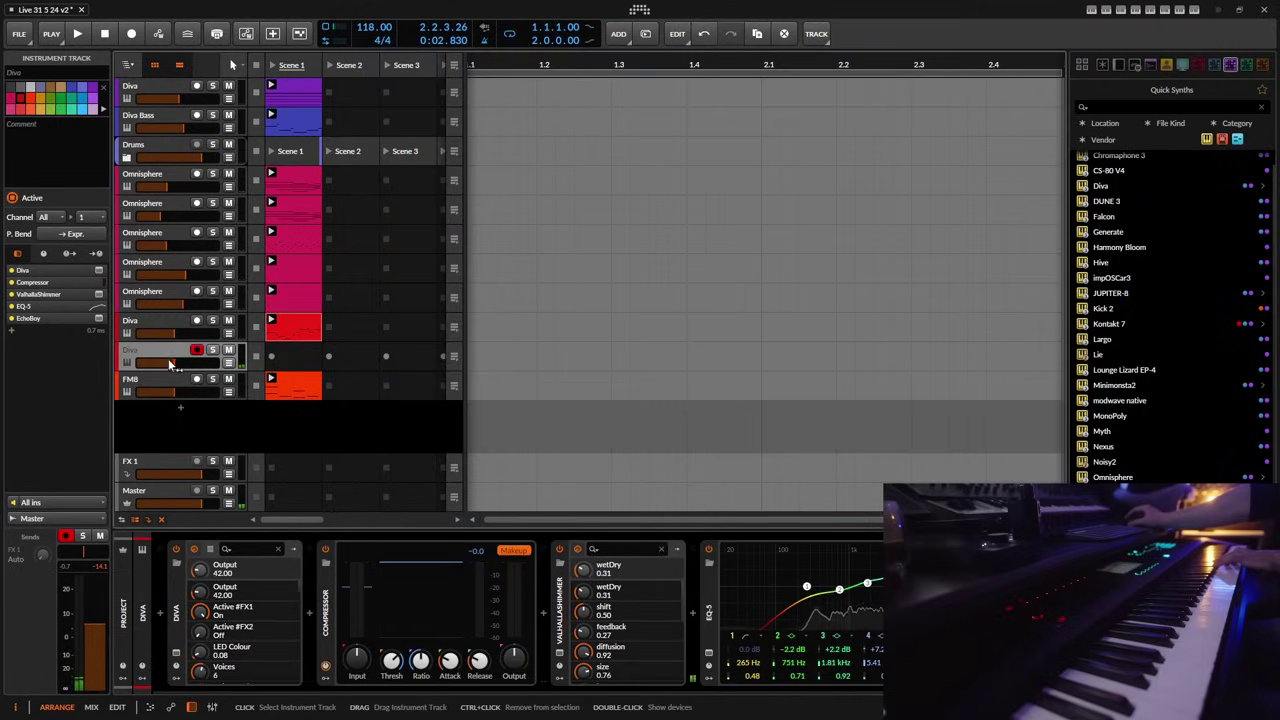
# - Add Zebra2 from the Quick Synths collection as a new instrument track below FM8 and select that track
pyautogui.scroll(-4, 1170, 300)
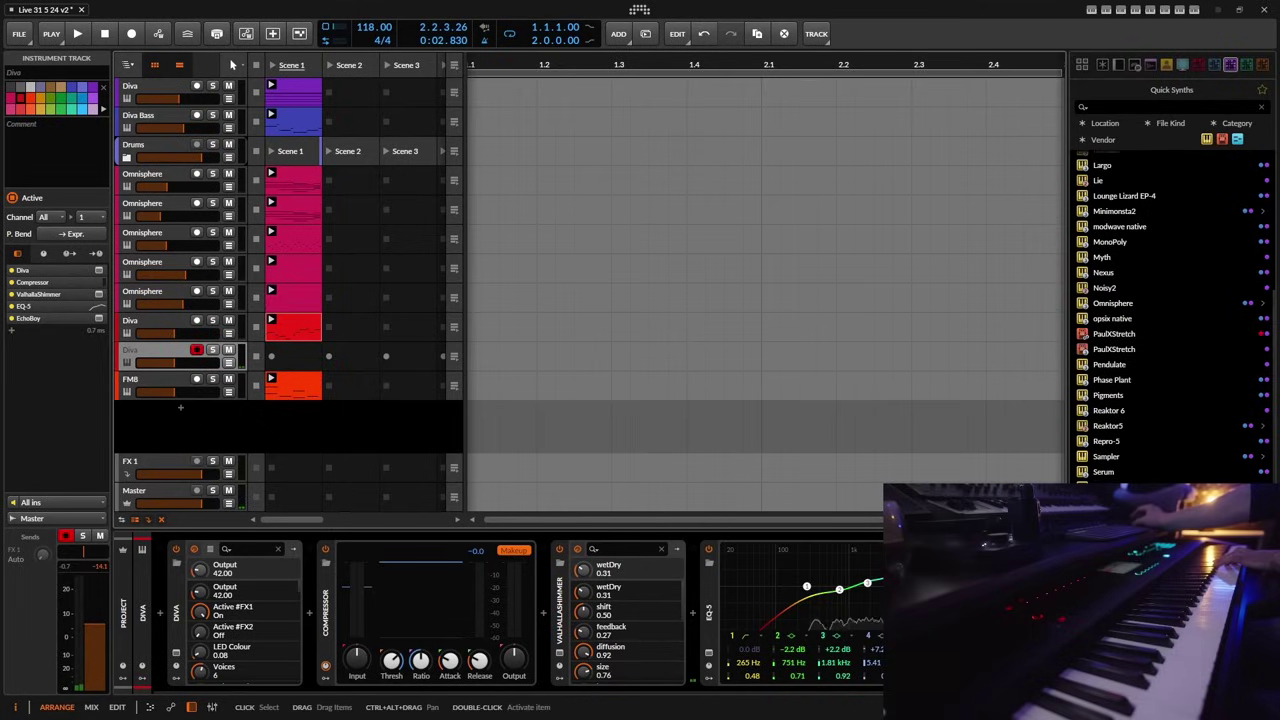
pyautogui.moveTo(1170, 470); pyautogui.dragTo(494, 437)
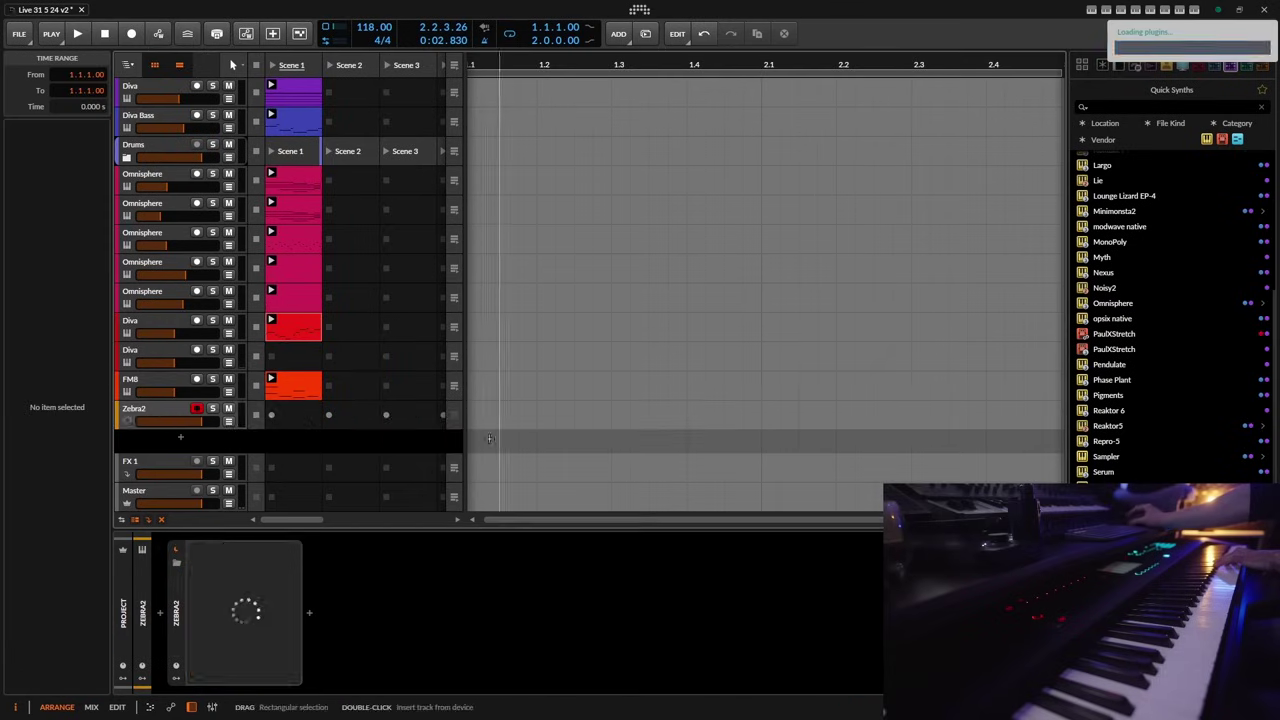
pyautogui.click(155, 410)
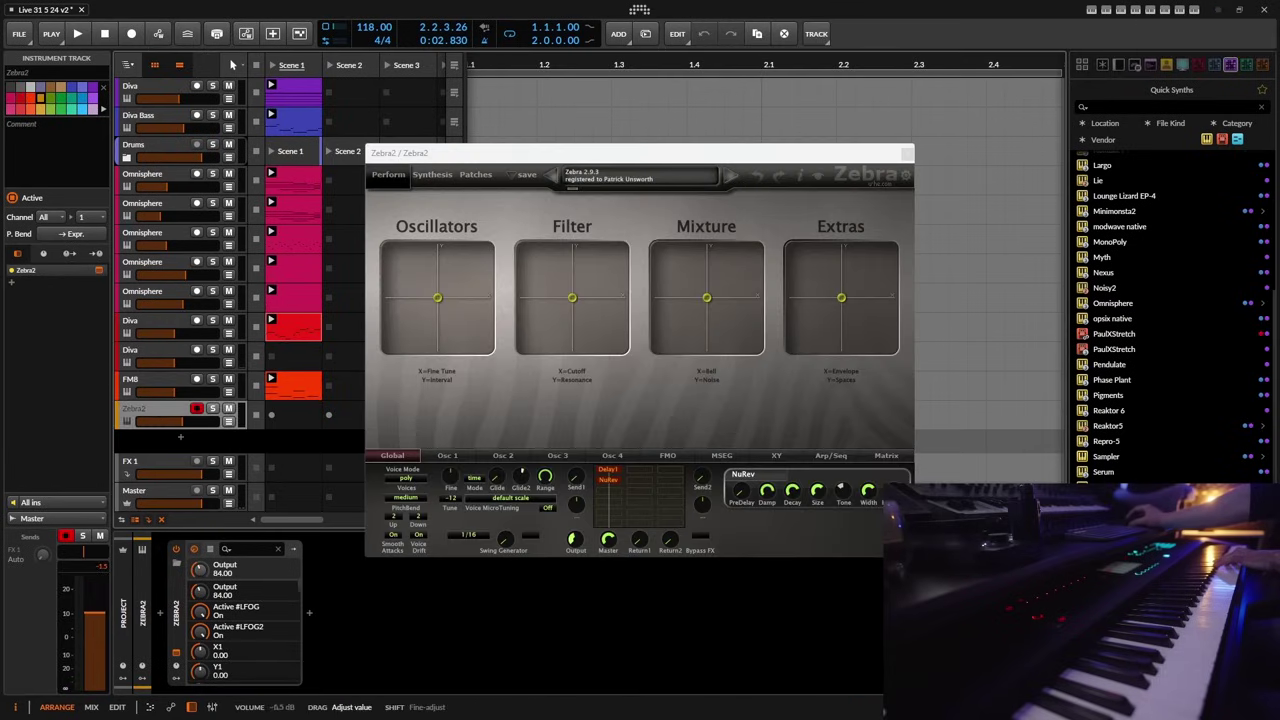
# - Insert ValhallaShimmer after Zebra2 in the device chain and close its plug-in window
pyautogui.click(309, 613)
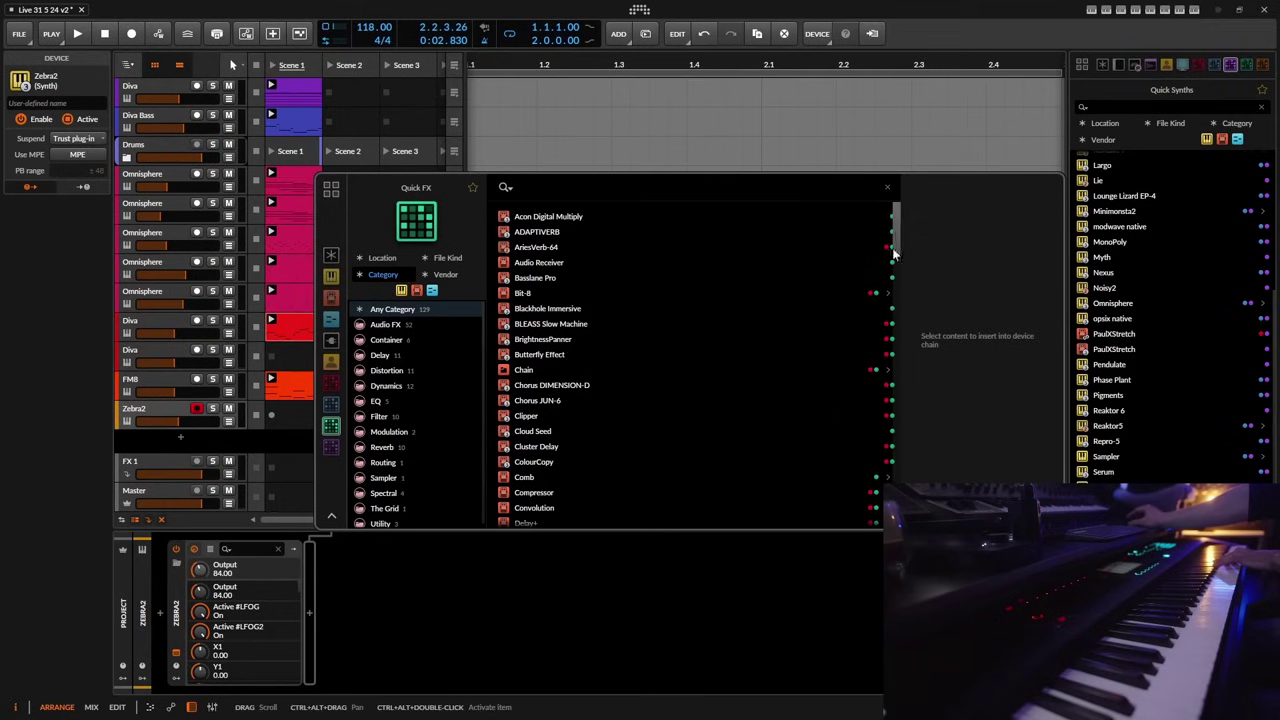
pyautogui.moveTo(895, 255); pyautogui.dragTo(752, 495)
pyautogui.click(566, 418)
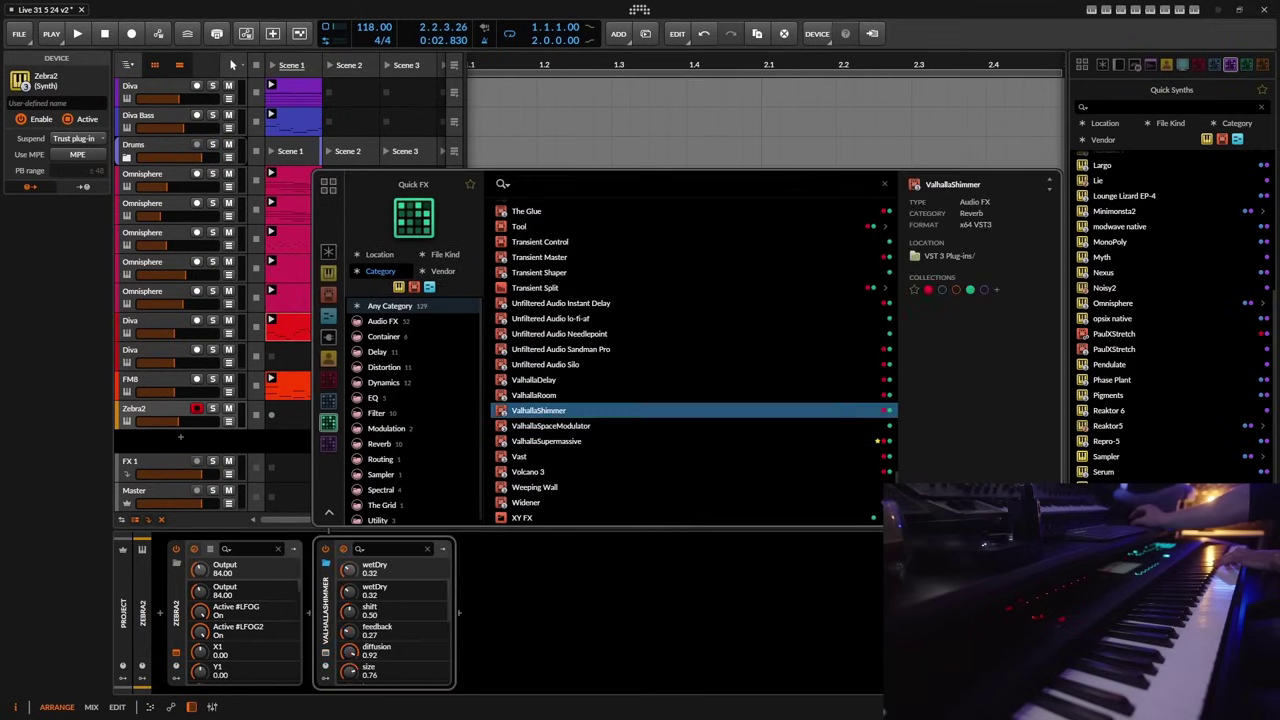
pyautogui.press('Return')
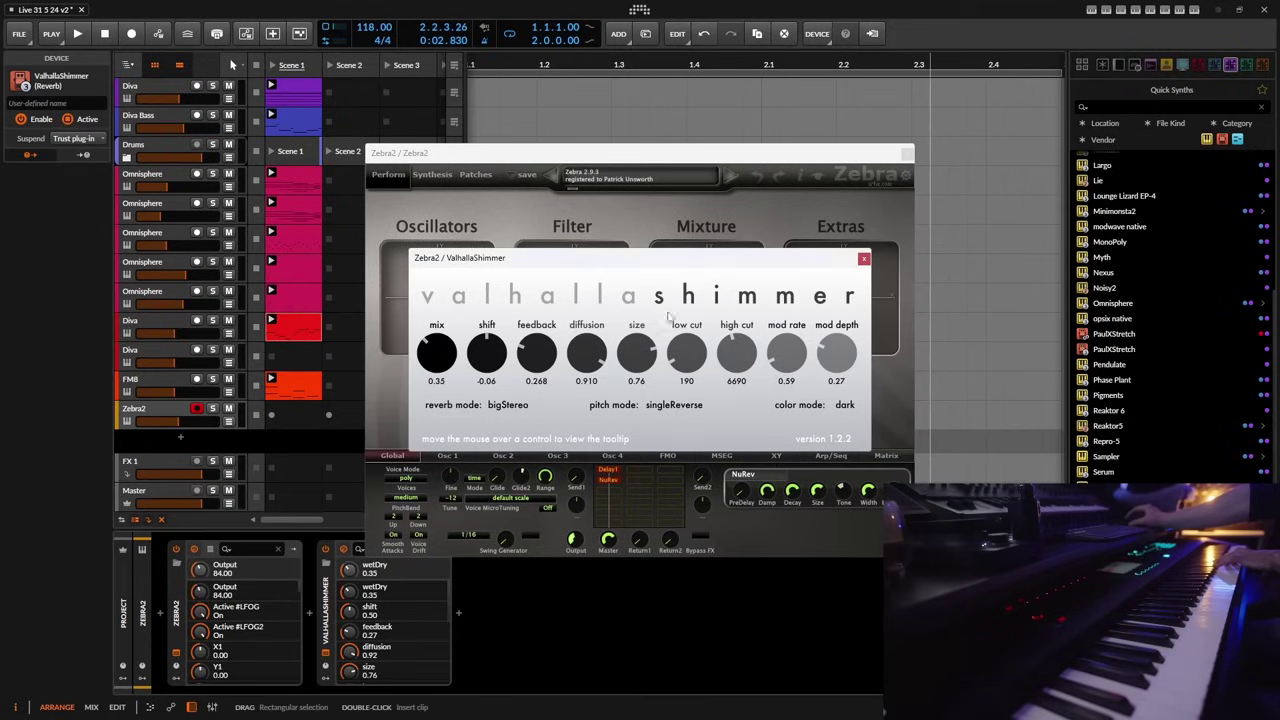
pyautogui.click(864, 259)
# - Open the SolarRain patch folder in Zebra2 and lower the Zebra2 track volume to -11.4 dB
pyautogui.click(475, 174)
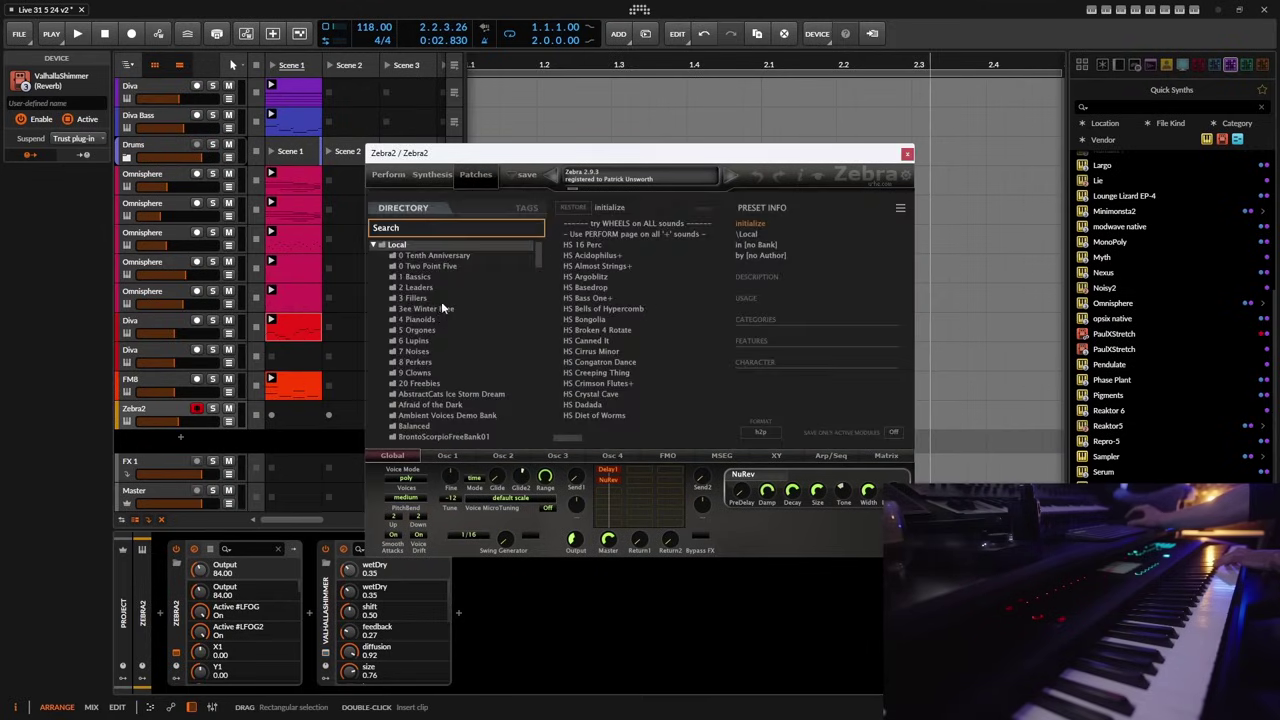
pyautogui.scroll(-5, 445, 320)
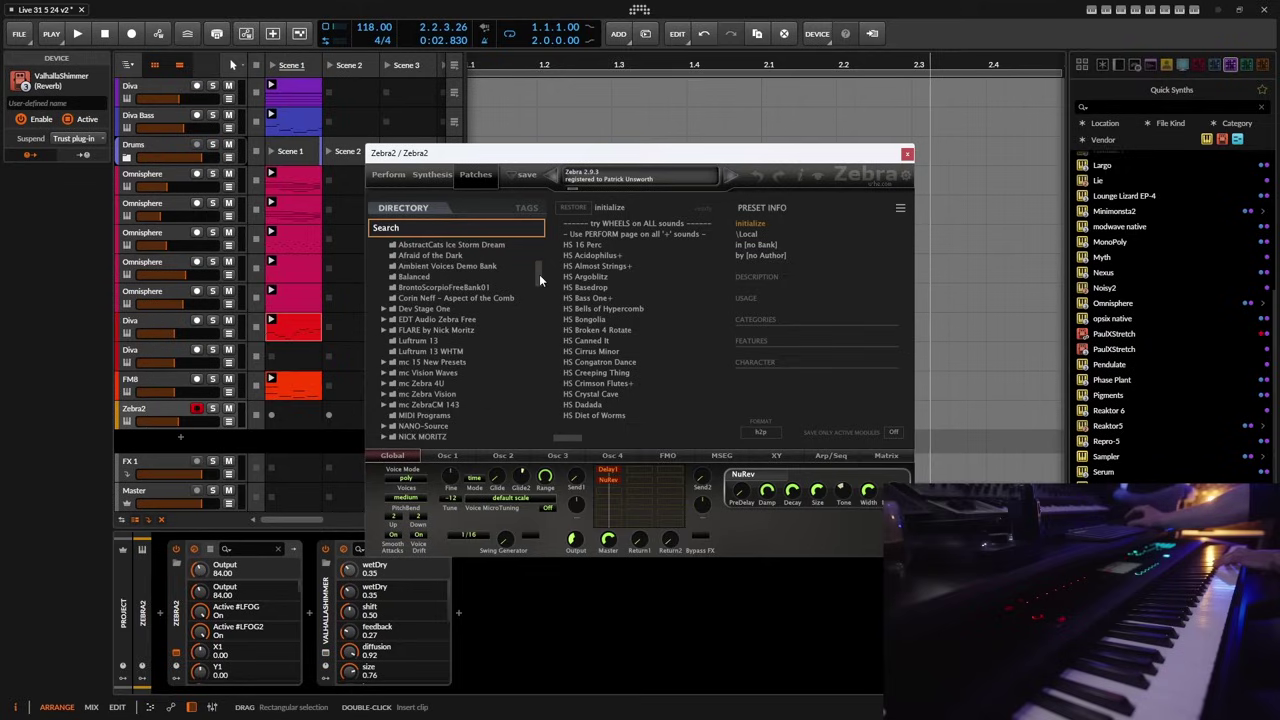
pyautogui.moveTo(539, 274)
pyautogui.mouseDown()
pyautogui.moveTo(534, 373)
pyautogui.moveTo(538, 284)
pyautogui.mouseUp()
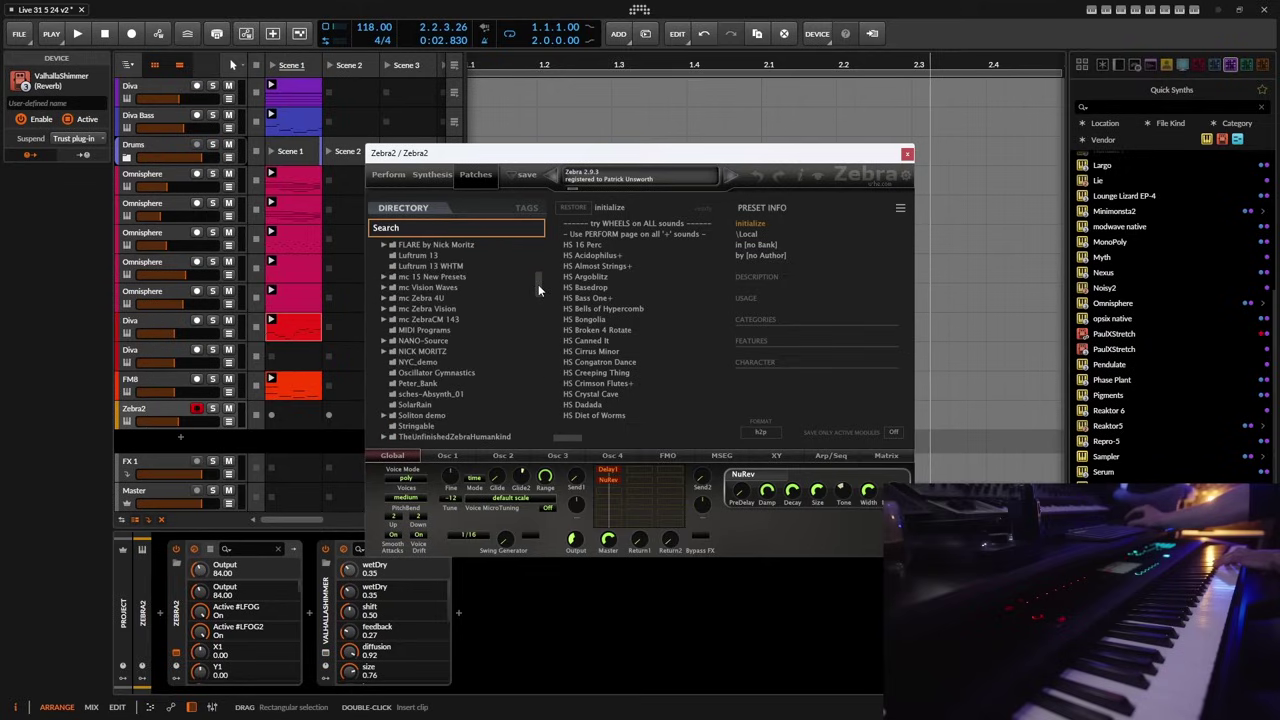
pyautogui.click(418, 405)
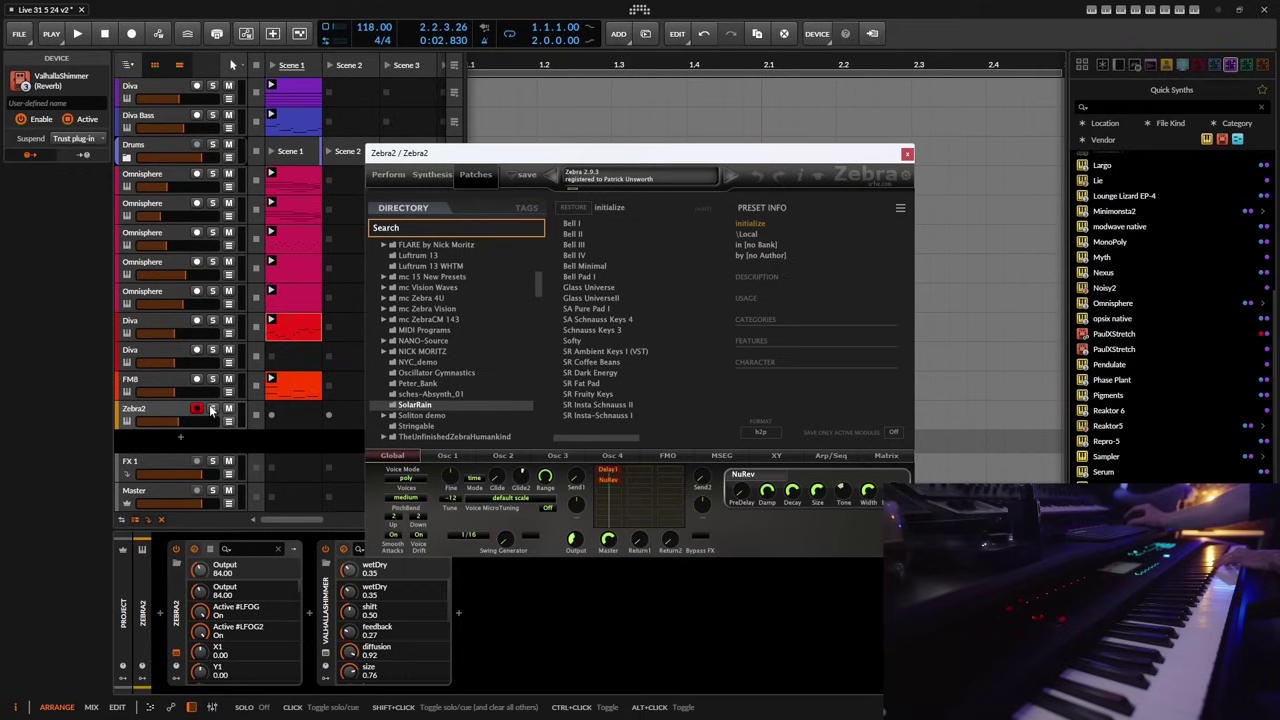
pyautogui.click(175, 413)
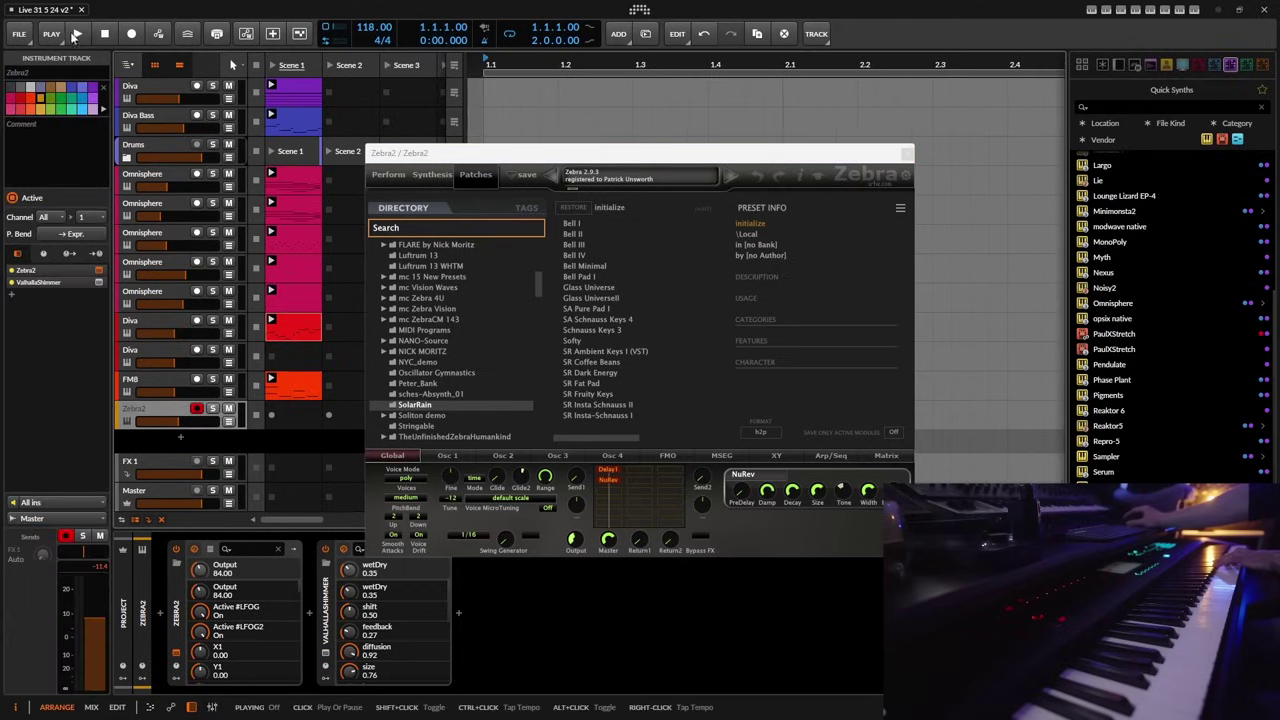
# - Audition the SolarRain patches Bell I, Bell II and Bell III in Zebra2 and load Bell IV
pyautogui.click(572, 223)
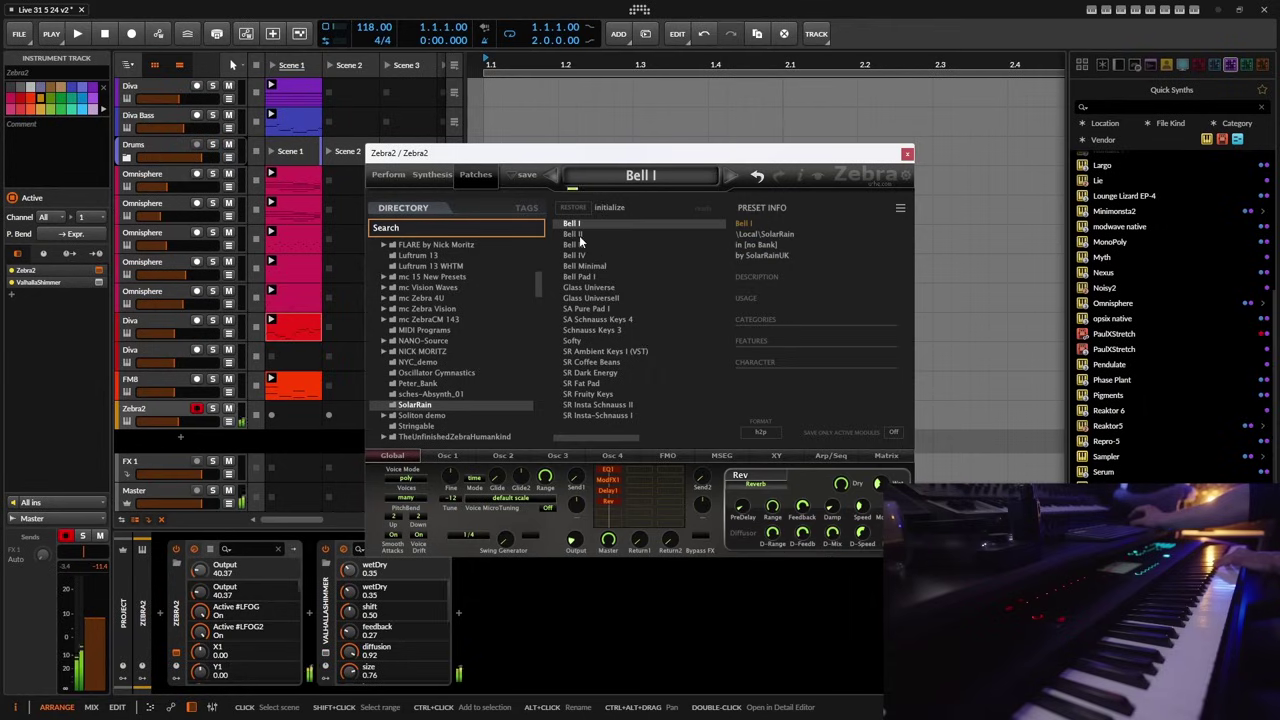
pyautogui.click(573, 234)
pyautogui.click(585, 246)
pyautogui.click(578, 256)
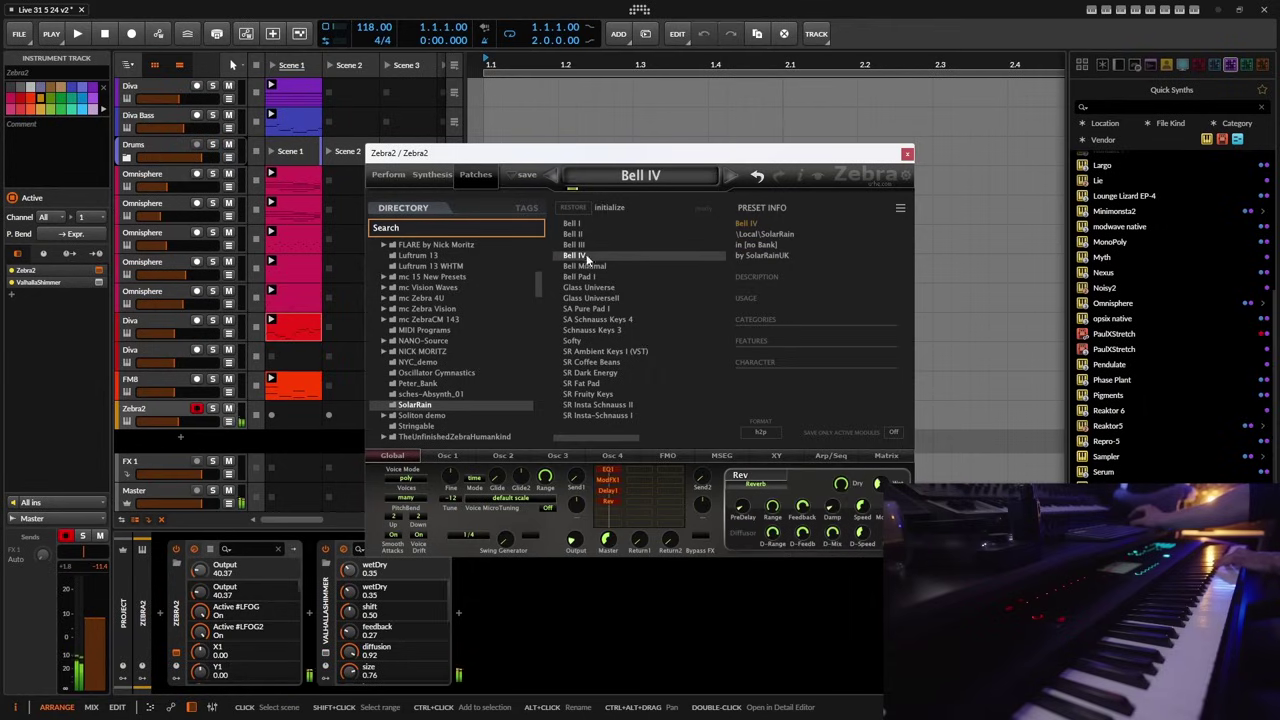
# - Lower the Zebra2 track volume to -15.7 dB and play the project to rehearse the bell part over it
pyautogui.click(155, 416)
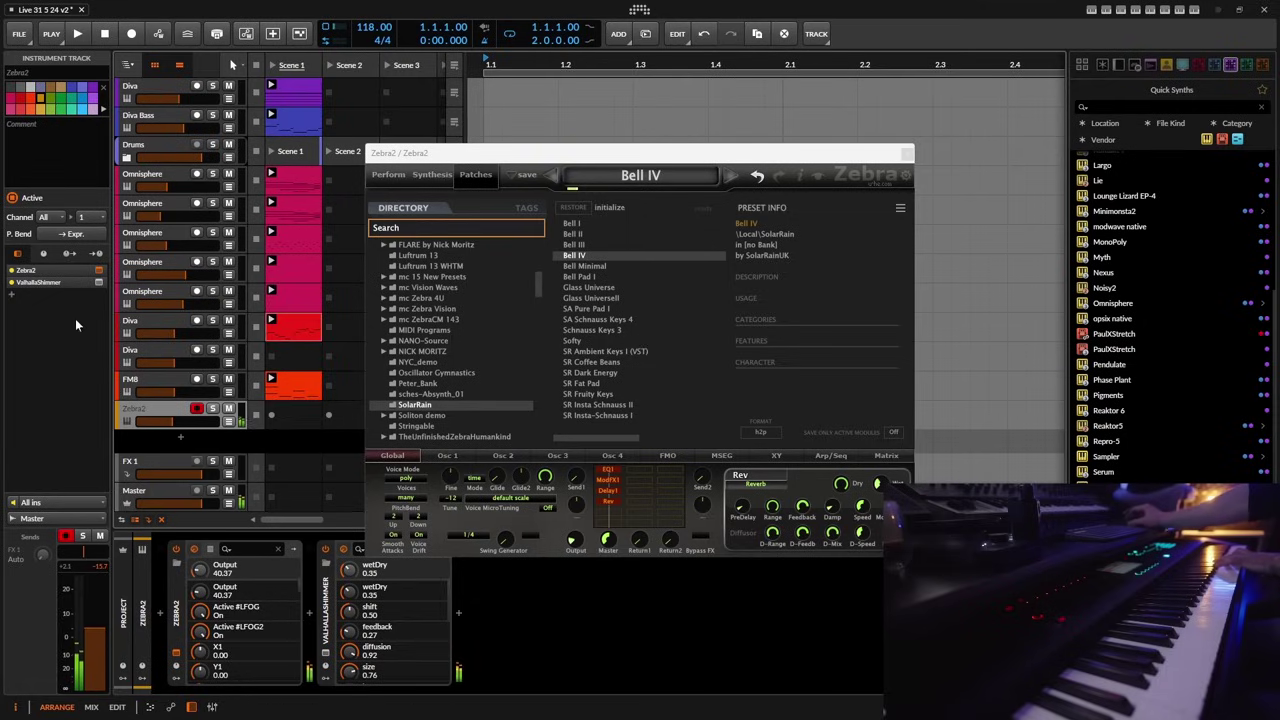
pyautogui.click(84, 33)
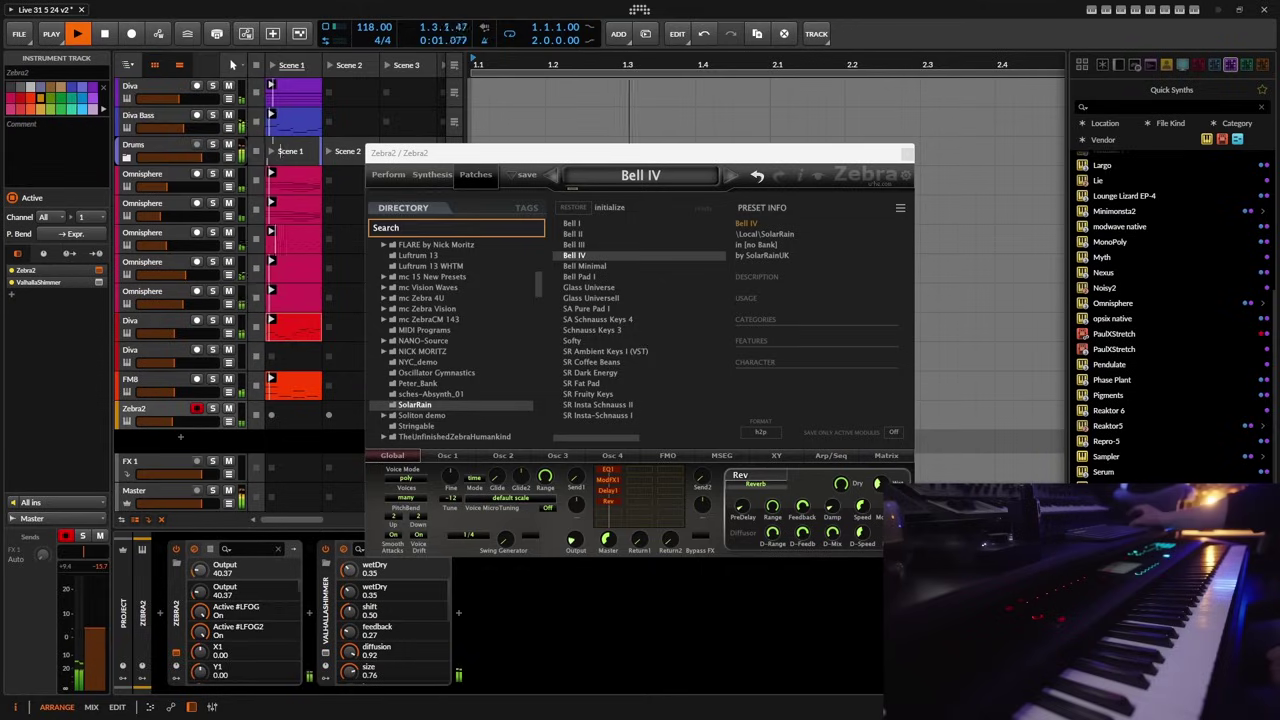
pyautogui.press('space')
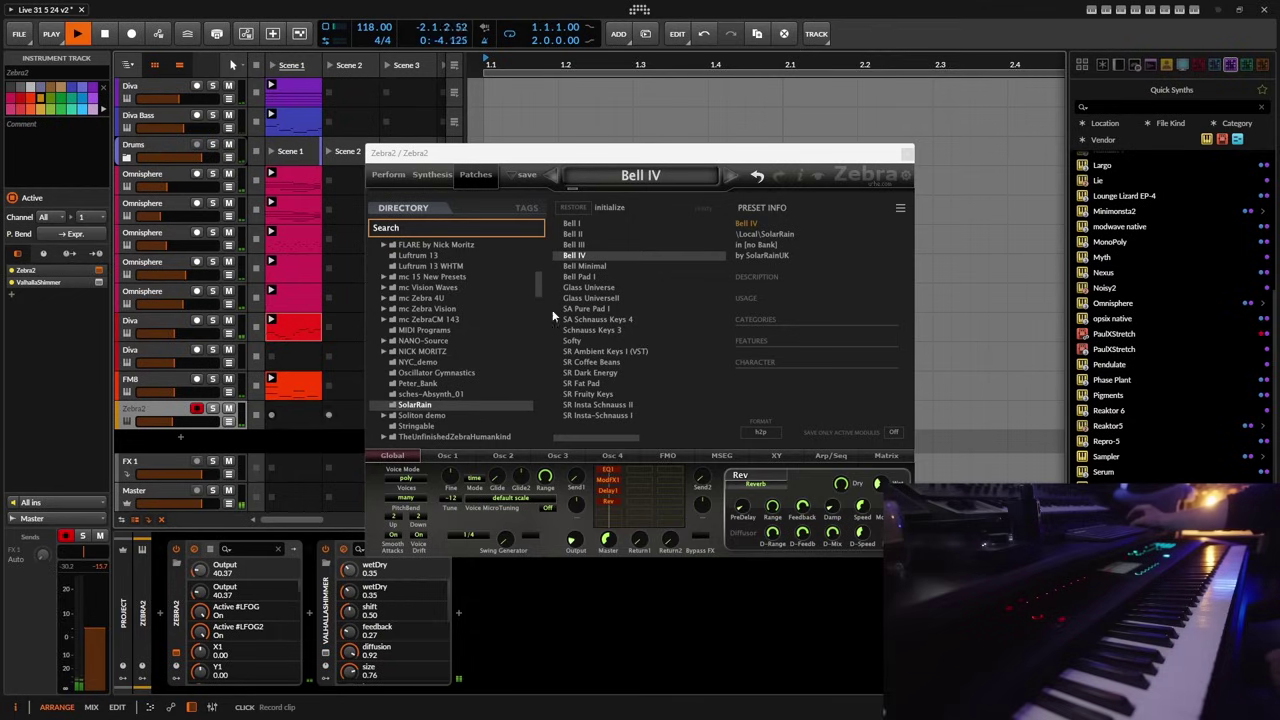
# - Record a Zebra2 clip into Scene 1 with the plug-in window moved aside, and set the track volume to -14.7 dB
pyautogui.moveTo(848, 155); pyautogui.dragTo(950, 90)
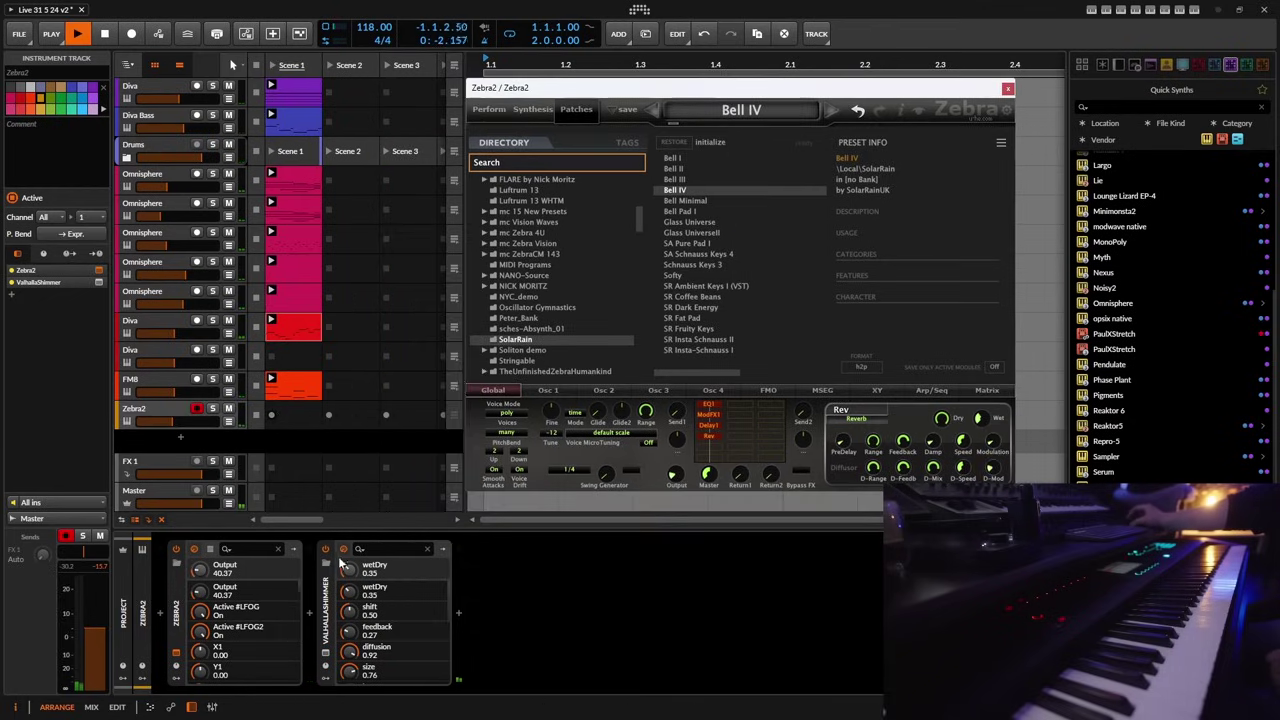
pyautogui.click(141, 556)
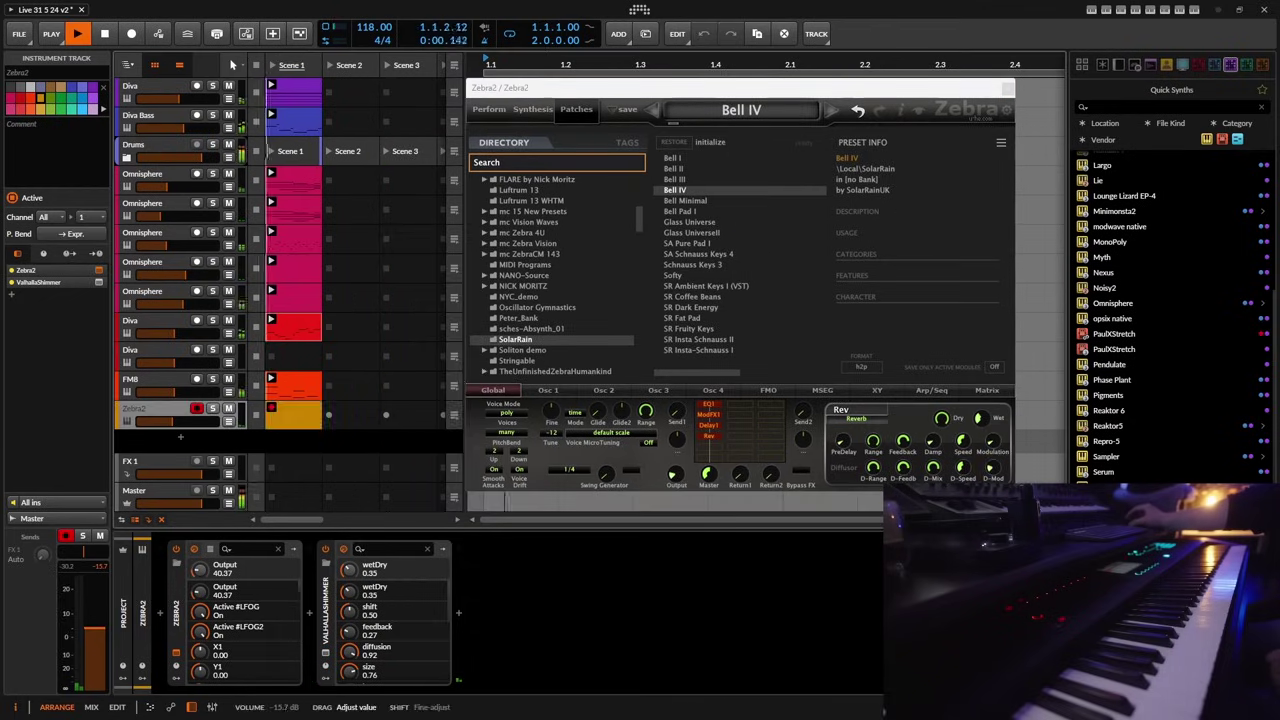
pyautogui.moveTo(97, 646); pyautogui.dragTo(97, 643)
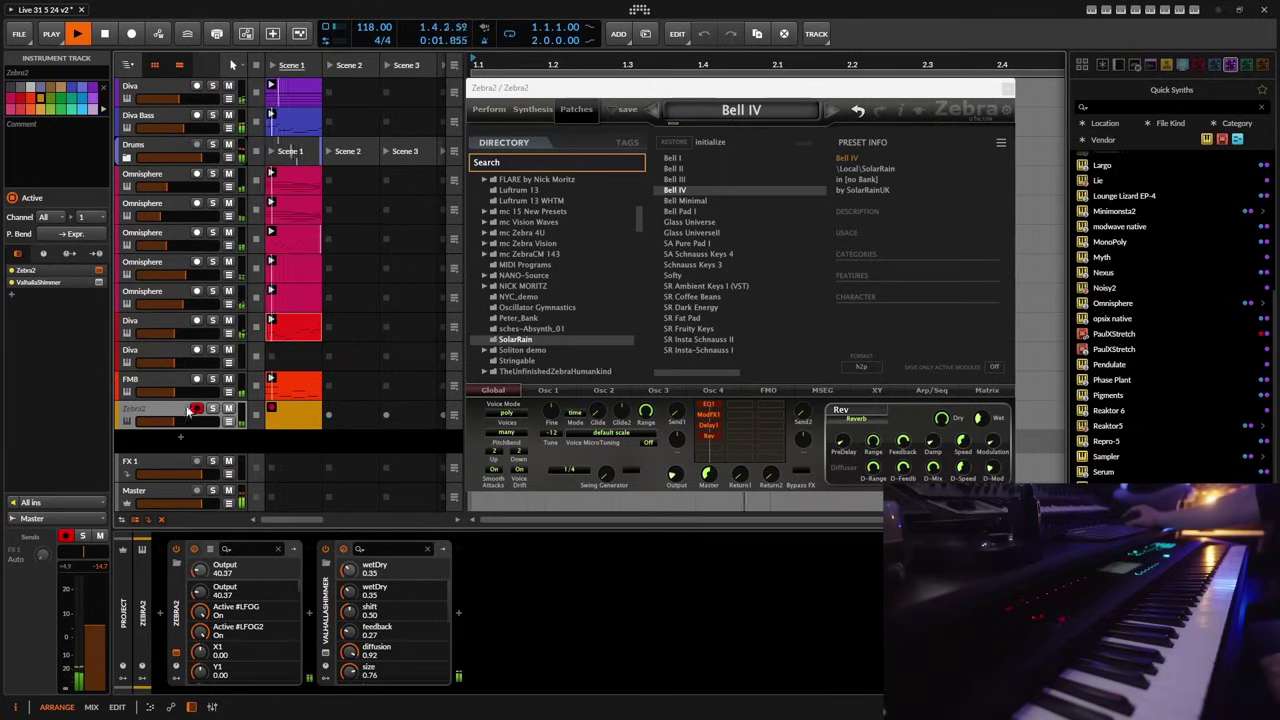
pyautogui.click(104, 34)
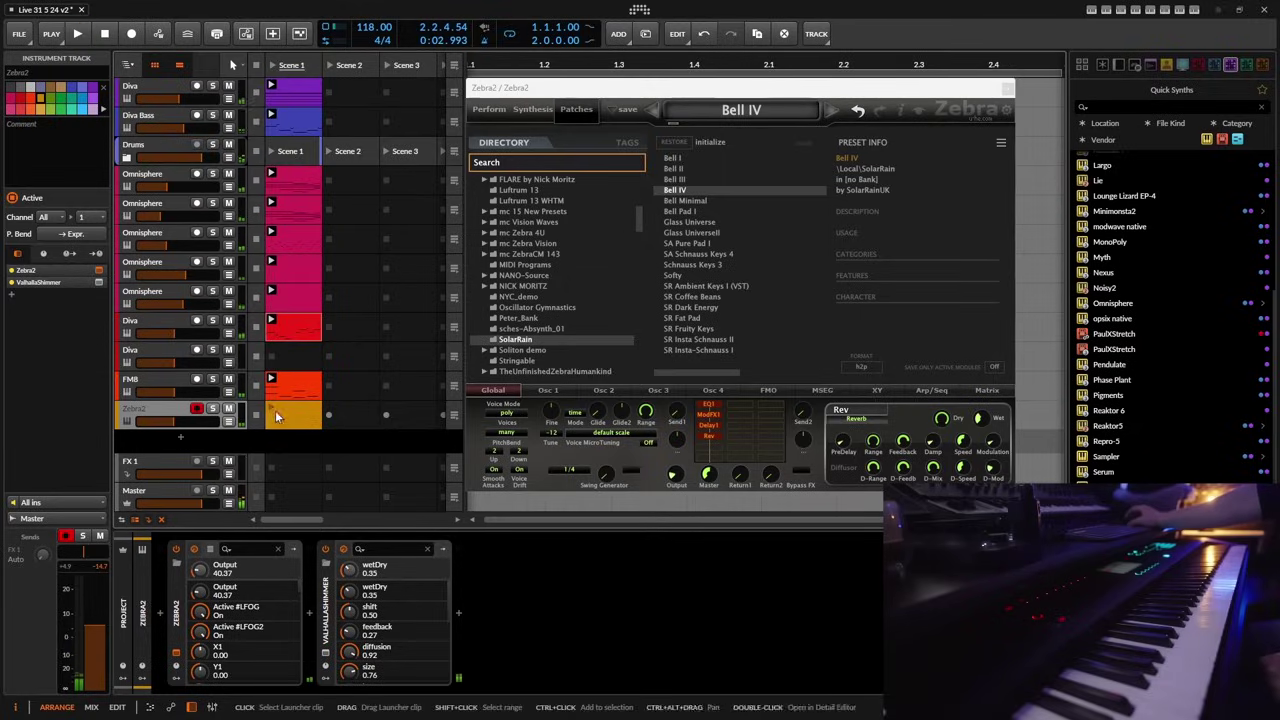
# - Open the recorded Zebra2 Scene 1 clip in the note editor and shorten its loop to end around bar 9
pyautogui.doubleClick(296, 418)
pyautogui.click(1008, 90)
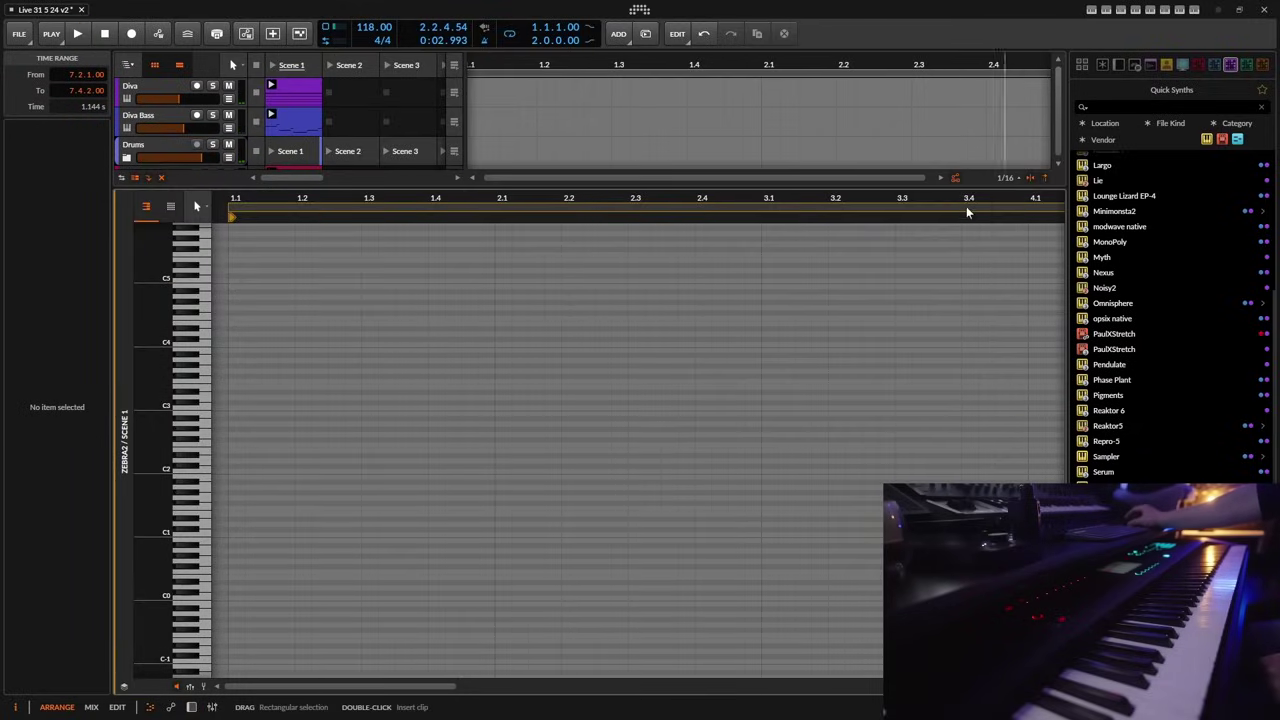
pyautogui.scroll(-6, 787, 184)
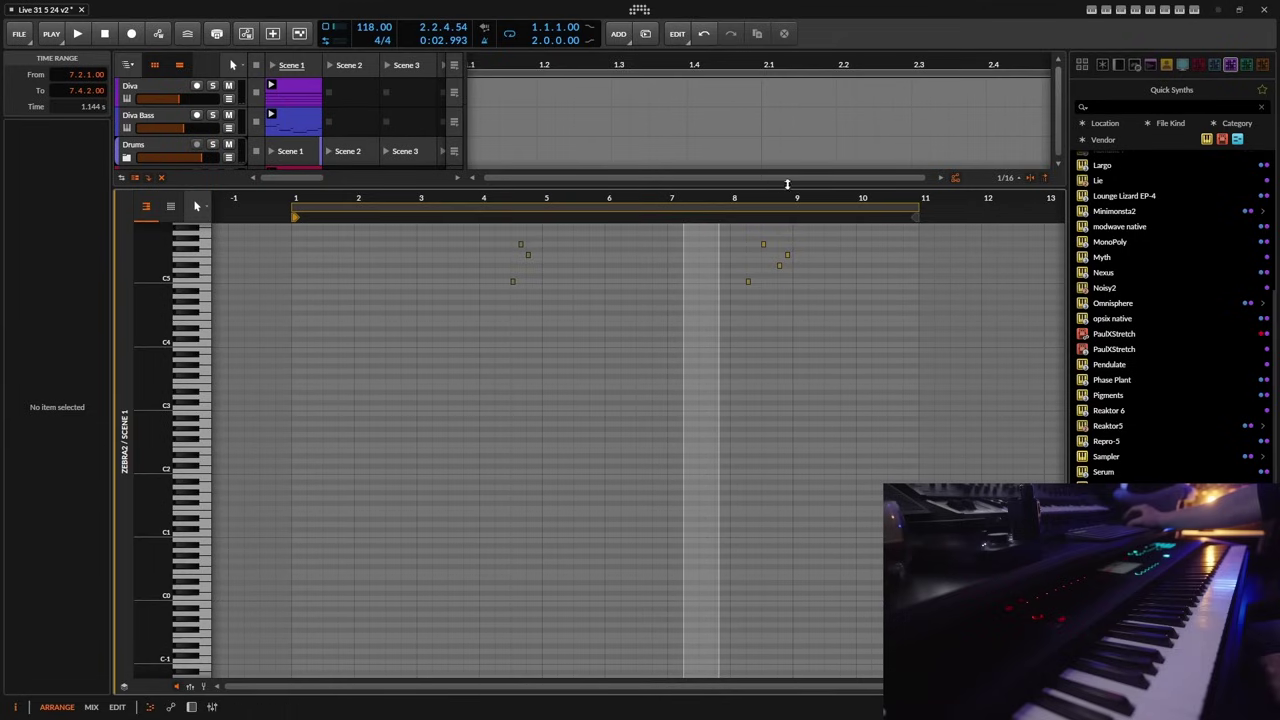
pyautogui.scroll(5, 814, 304)
pyautogui.moveTo(917, 210); pyautogui.dragTo(759, 228)
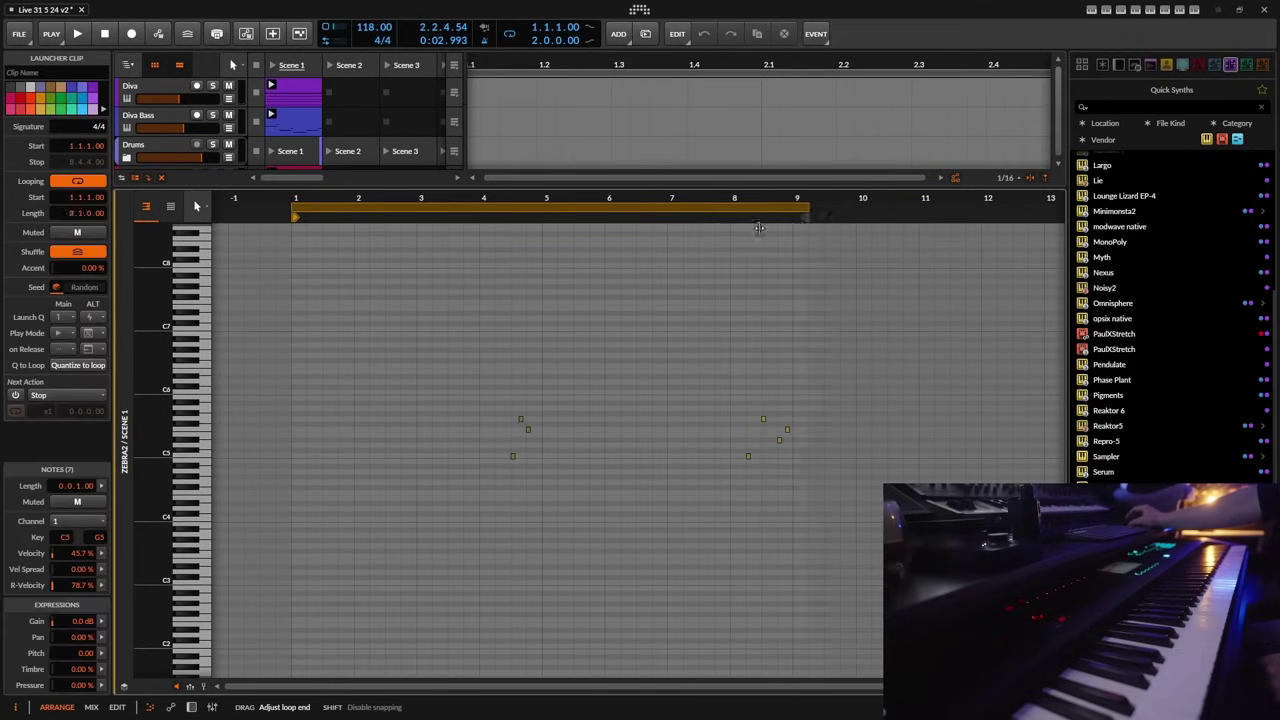
# - Insert EchoBoy after ValhallaShimmer on the Zebra2 track, set its Mix to 46.5 and close the plug-in window
pyautogui.click(192, 707)
pyautogui.click(457, 612)
pyautogui.scroll(-3, 672, 458)
pyautogui.scroll(-2, 680, 445)
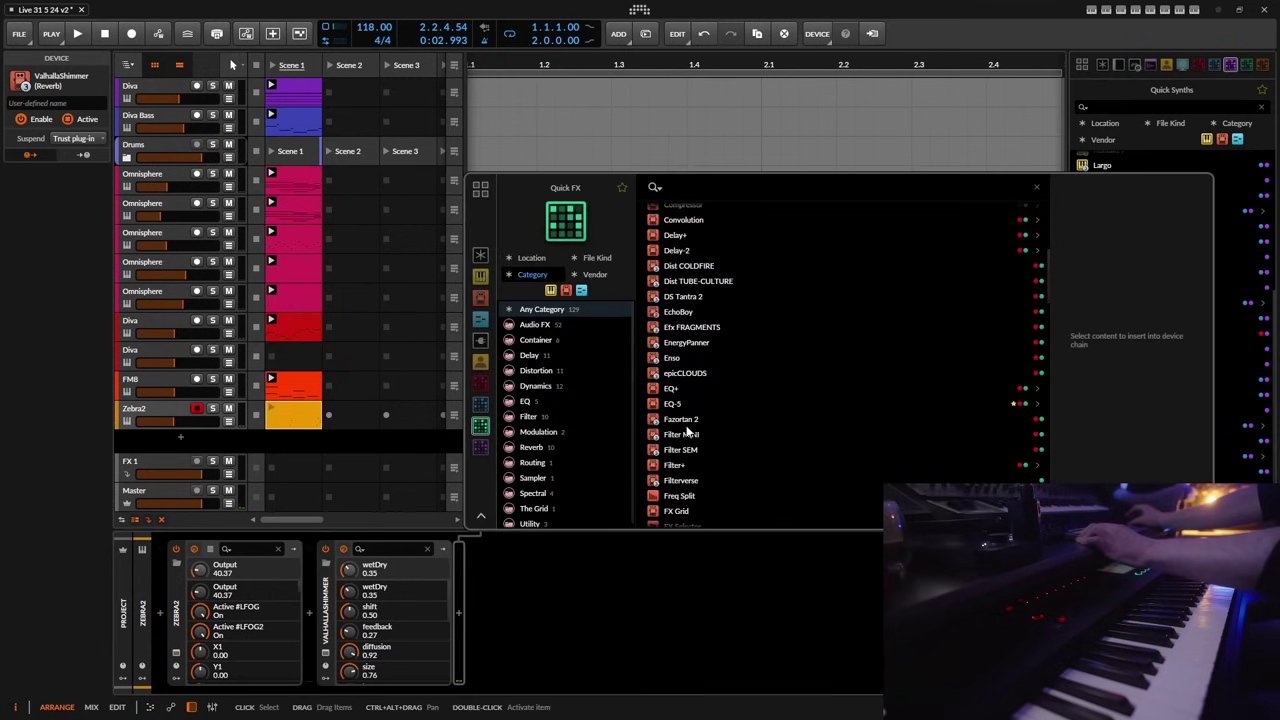
pyautogui.doubleClick(673, 311)
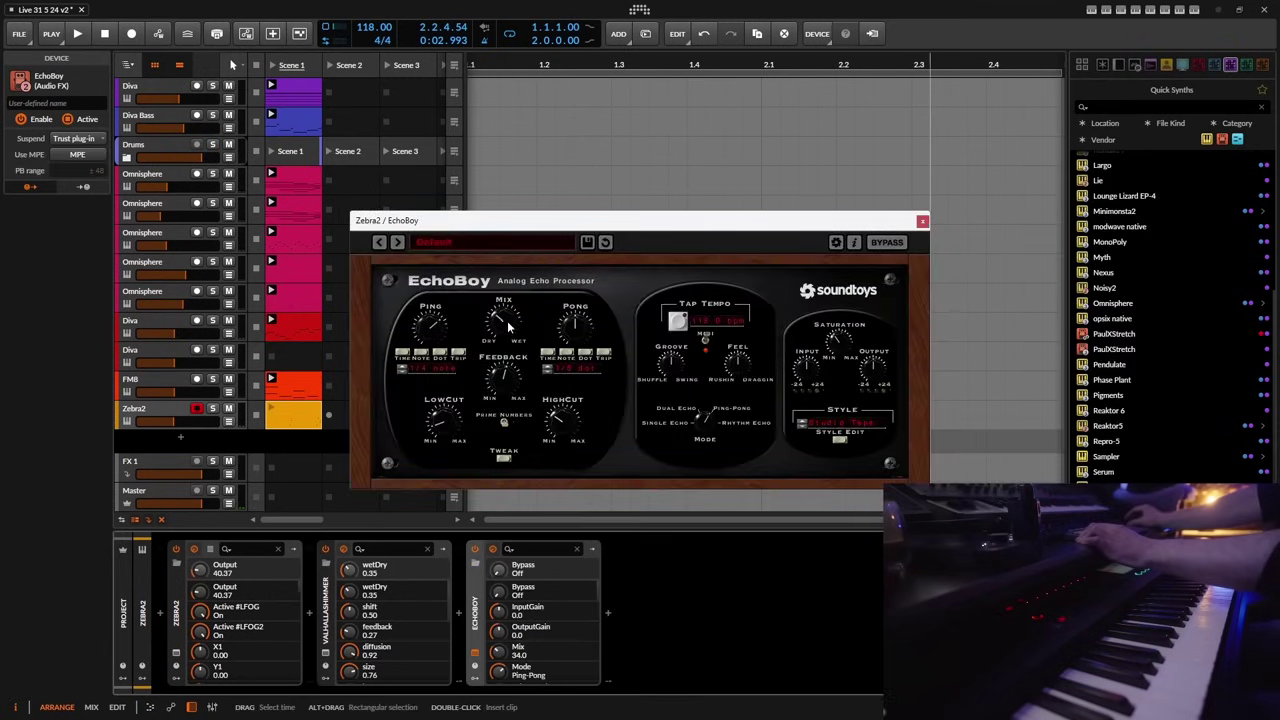
pyautogui.moveTo(509, 327); pyautogui.dragTo(515, 316)
pyautogui.click(922, 221)
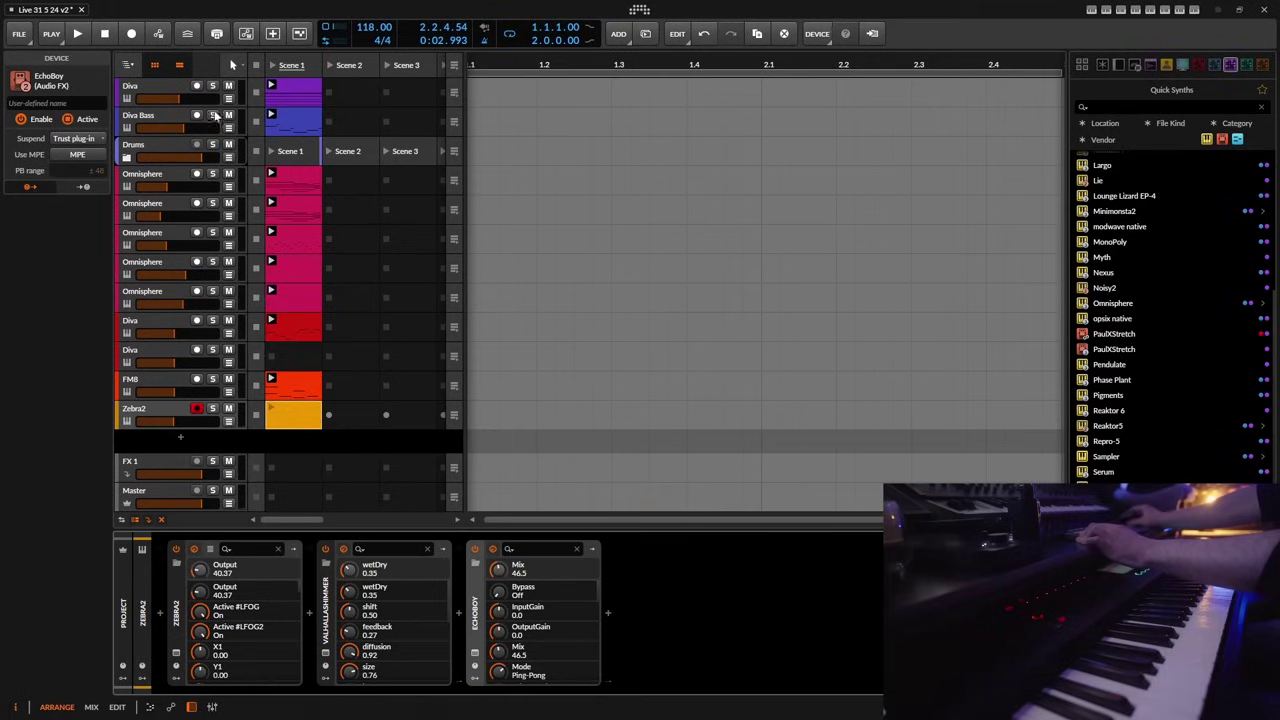
# - Play the project, launch Scene 1 with the new Zebra2 clip and stop playback
pyautogui.click(77, 33)
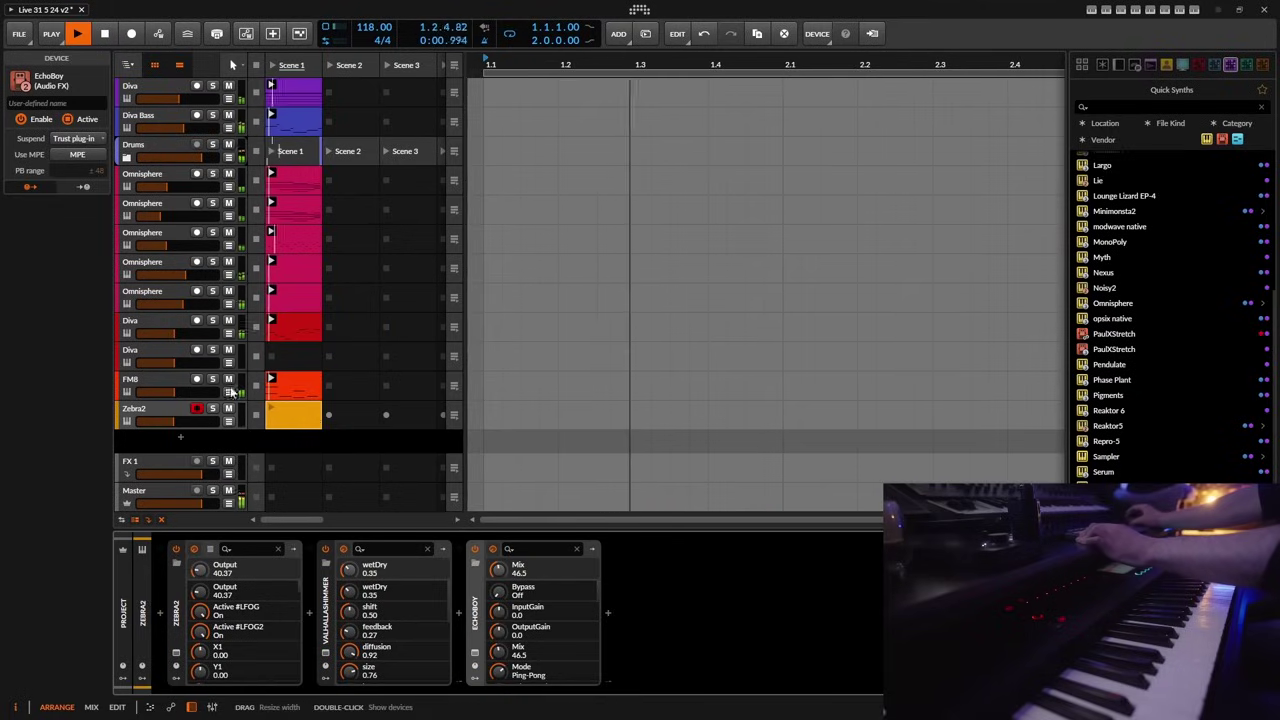
pyautogui.press('space')
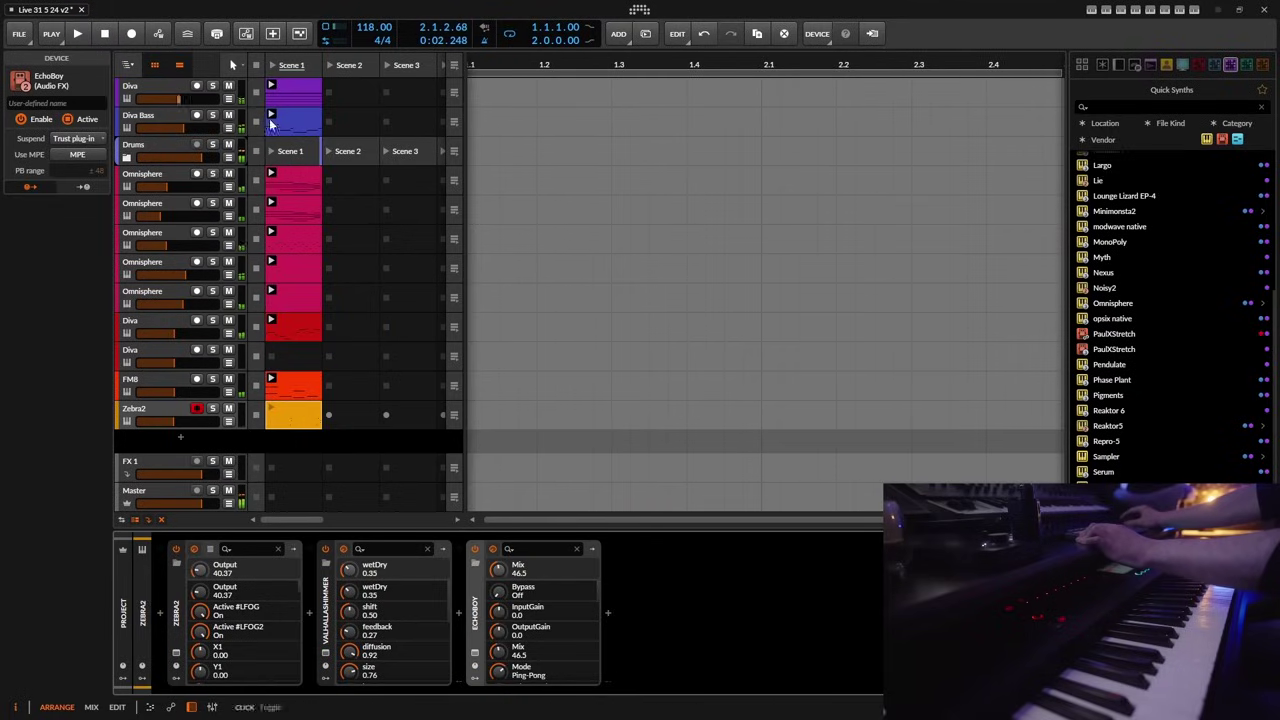
pyautogui.click(270, 65)
pyautogui.press('space')
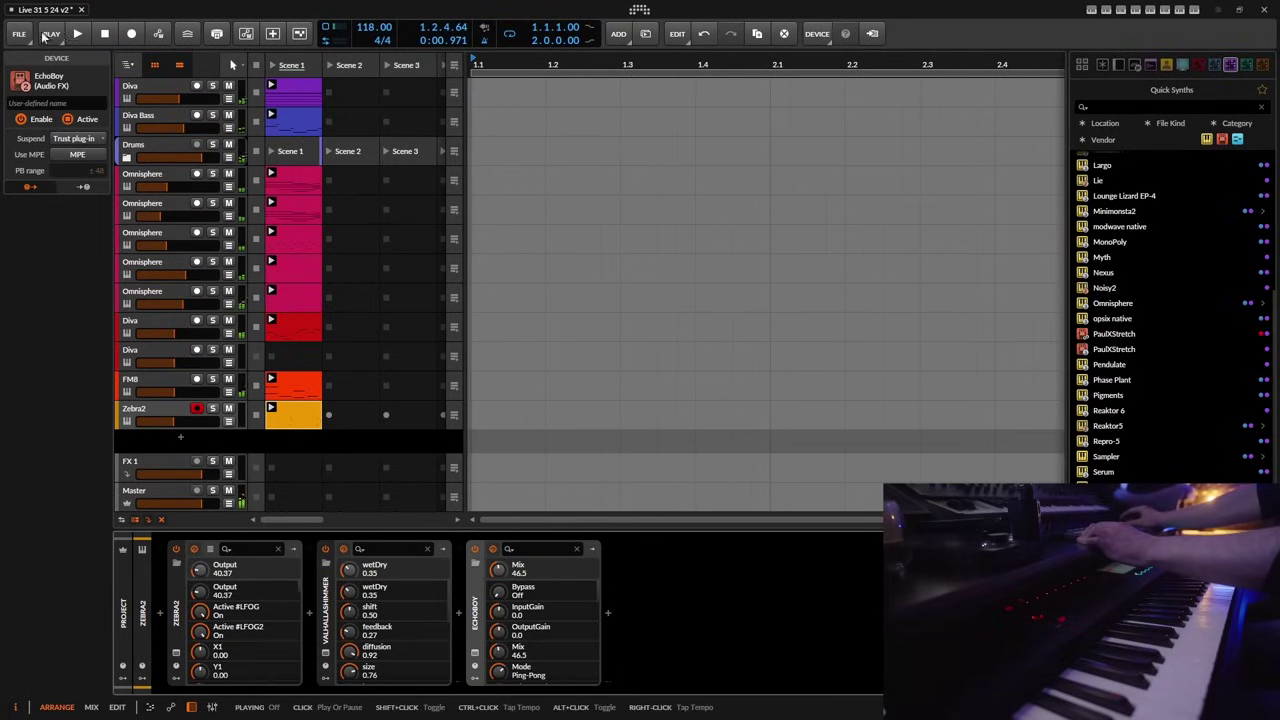
# - Save the project and play Scene 1 with the Drums group muted
pyautogui.click(19, 33)
pyautogui.click(40, 94)
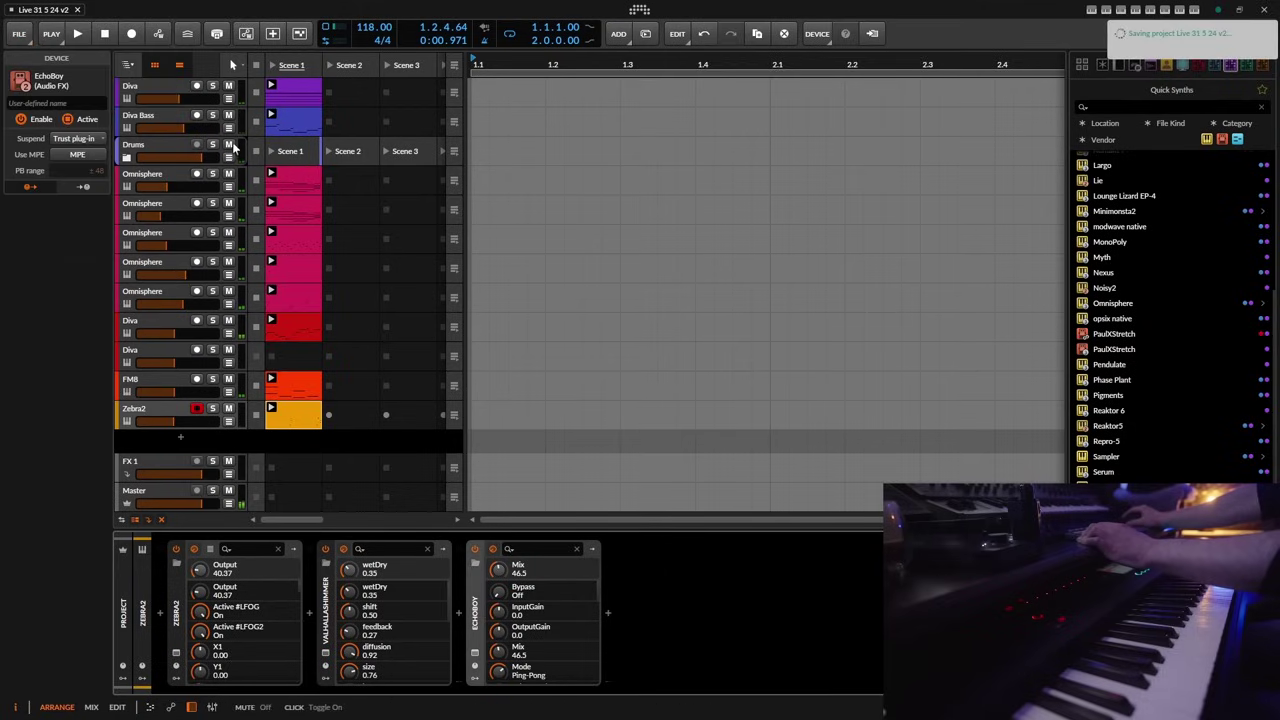
pyautogui.click(77, 33)
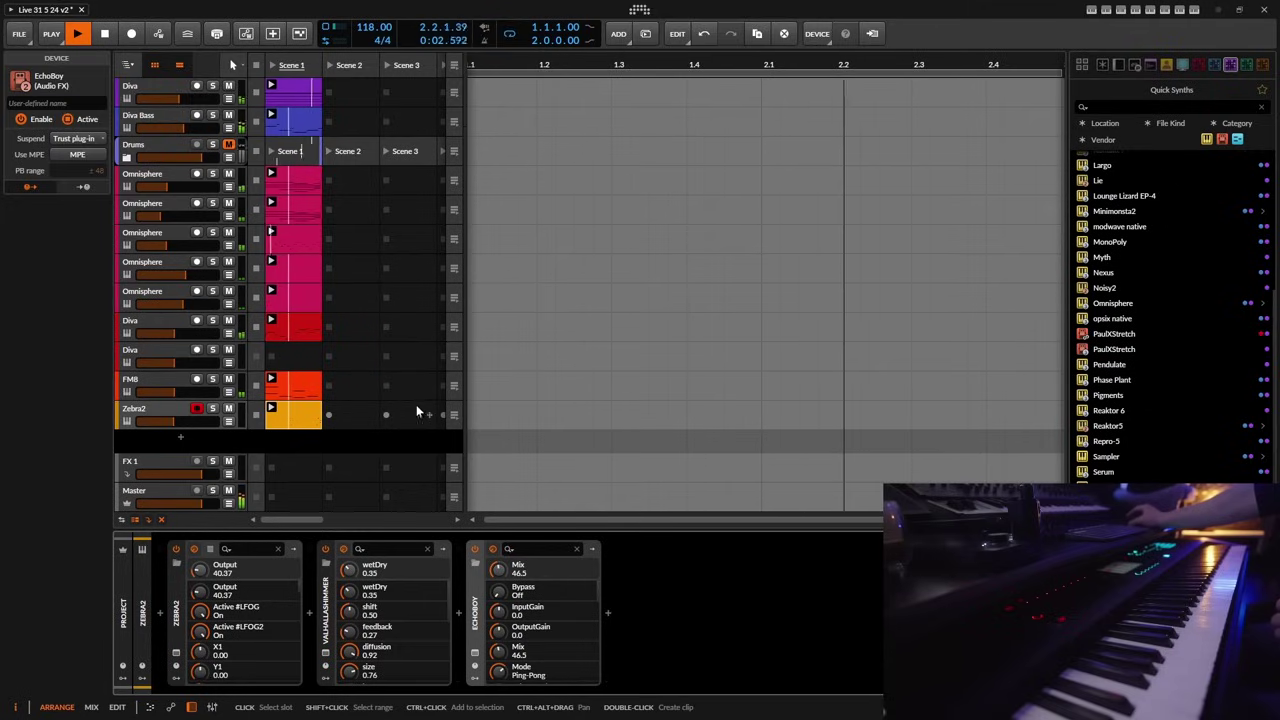
# - Search the effects for eq from the Master track, preview Morph EQ, and insert EQ-5 before Rewind
pyautogui.click(160, 496)
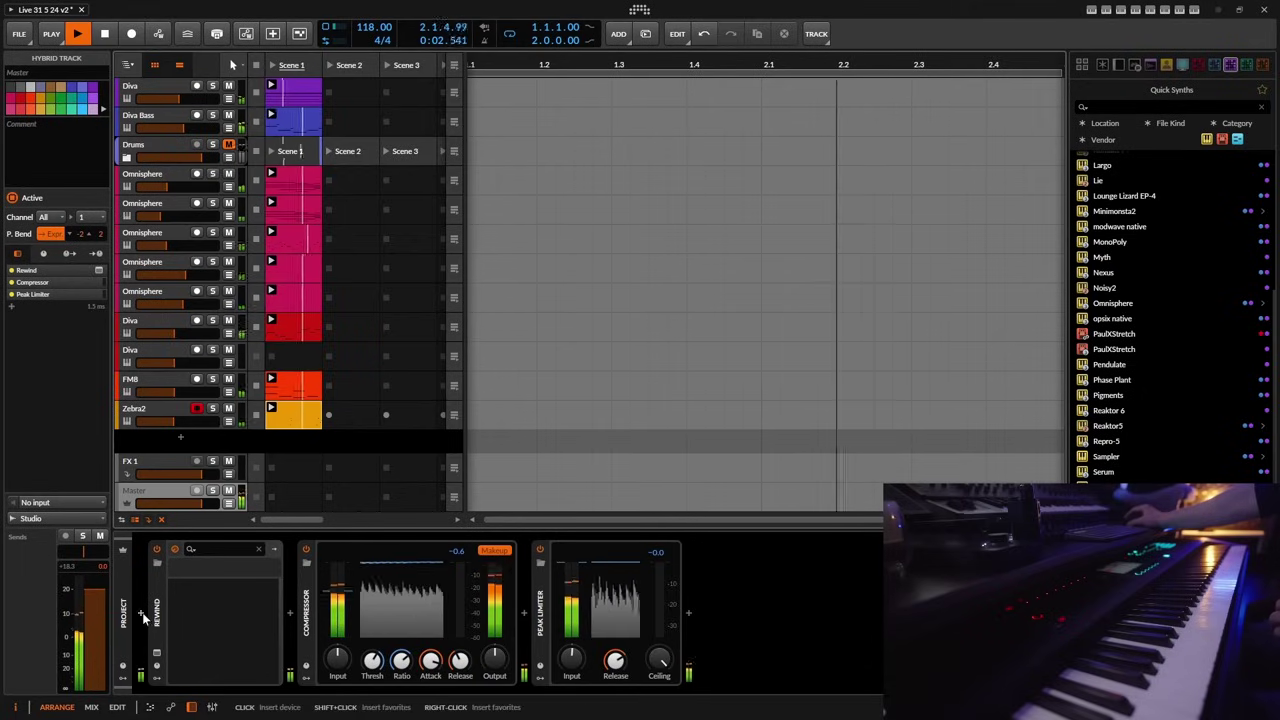
pyautogui.doubleClick(244, 661)
pyautogui.write('eq')
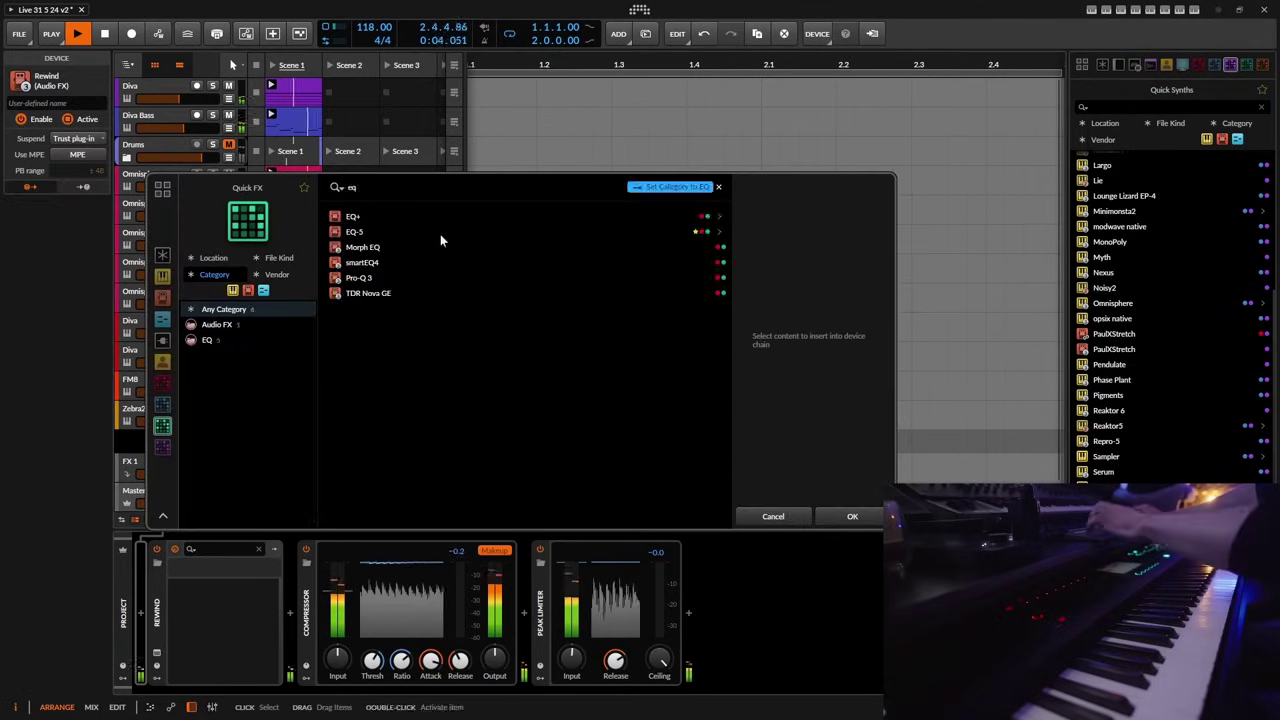
pyautogui.click(358, 278)
pyautogui.click(360, 244)
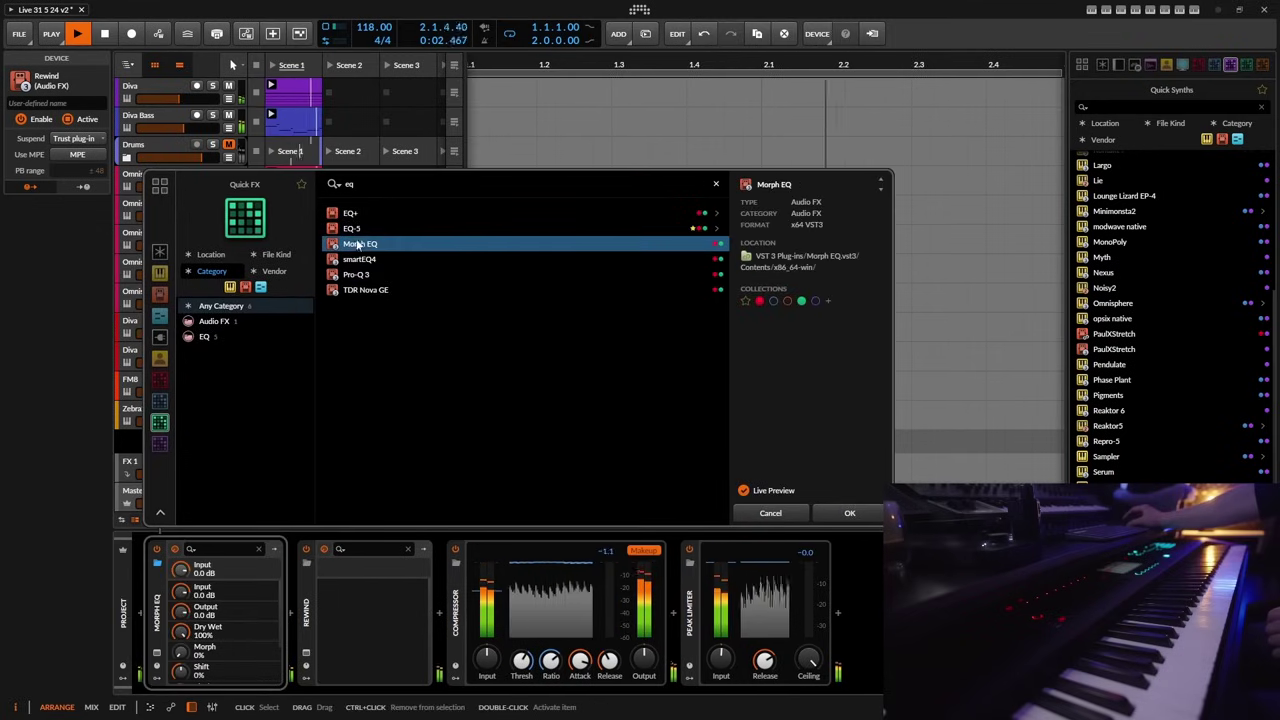
pyautogui.click(352, 228)
pyautogui.click(849, 513)
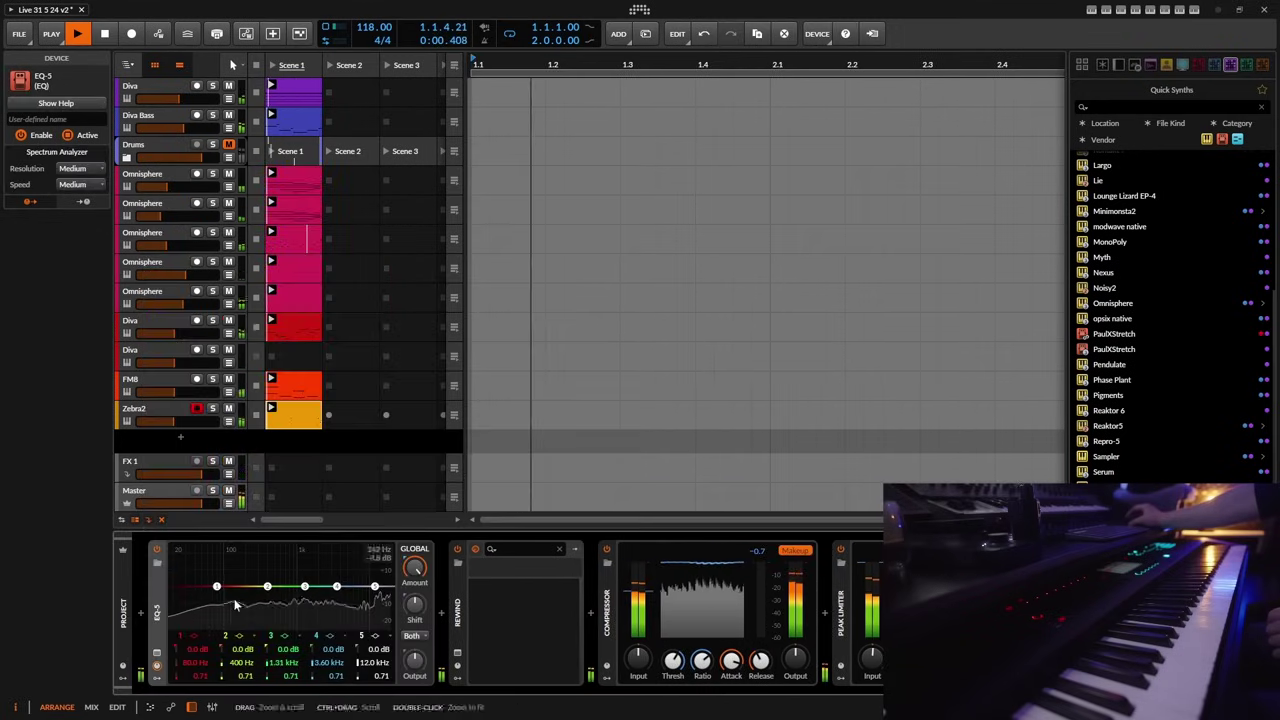
# - Shape the Master's EQ-5 with a low cut, -3.2 dB at 408 Hz, +1.4 dB at 1.42 kHz and +3.6 dB at 6.63 kHz, and unmute Drums
pyautogui.click(195, 640)
pyautogui.click(220, 651)
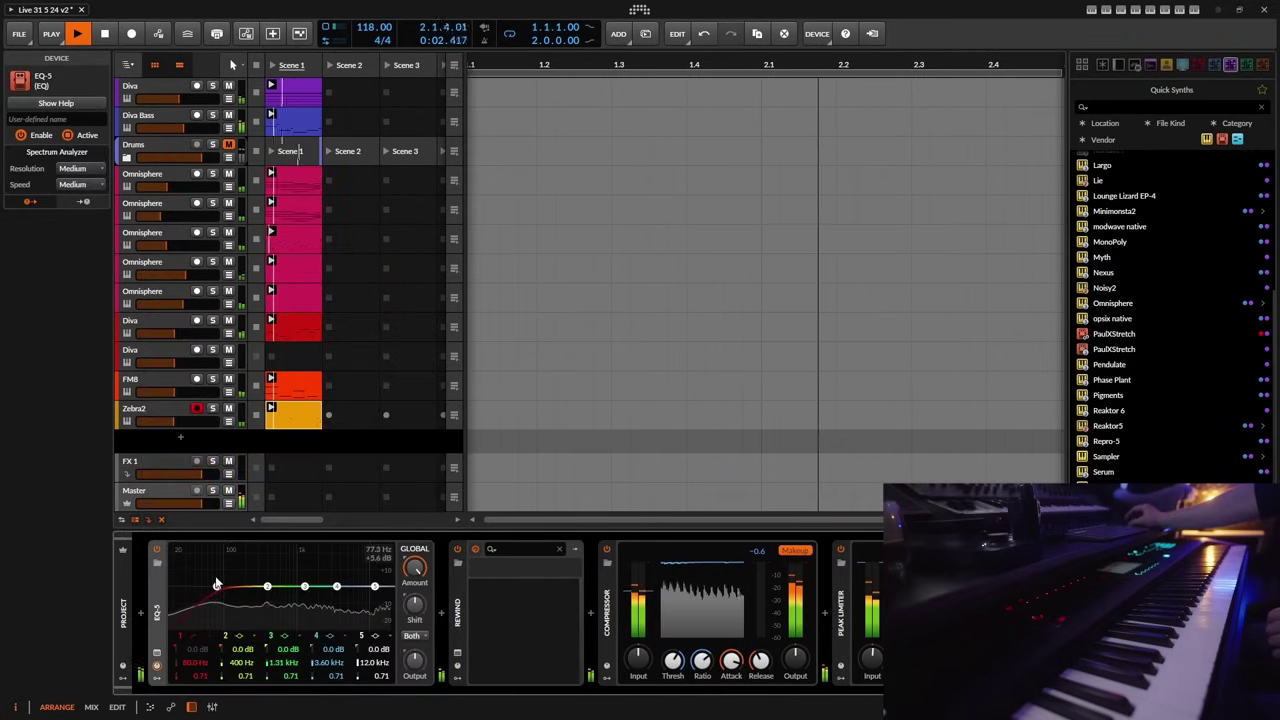
pyautogui.moveTo(210, 582); pyautogui.dragTo(203, 550)
pyautogui.scroll(2, 253, 632)
pyautogui.moveTo(267, 586); pyautogui.dragTo(355, 580)
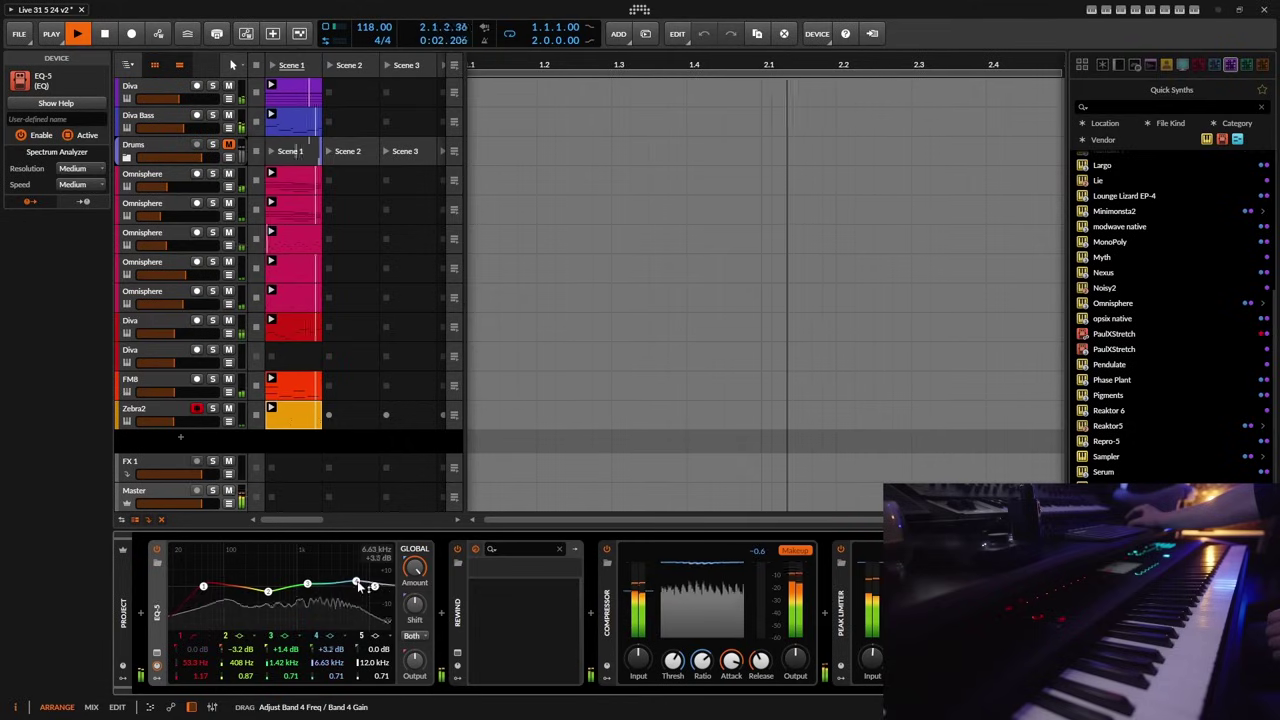
pyautogui.click(228, 144)
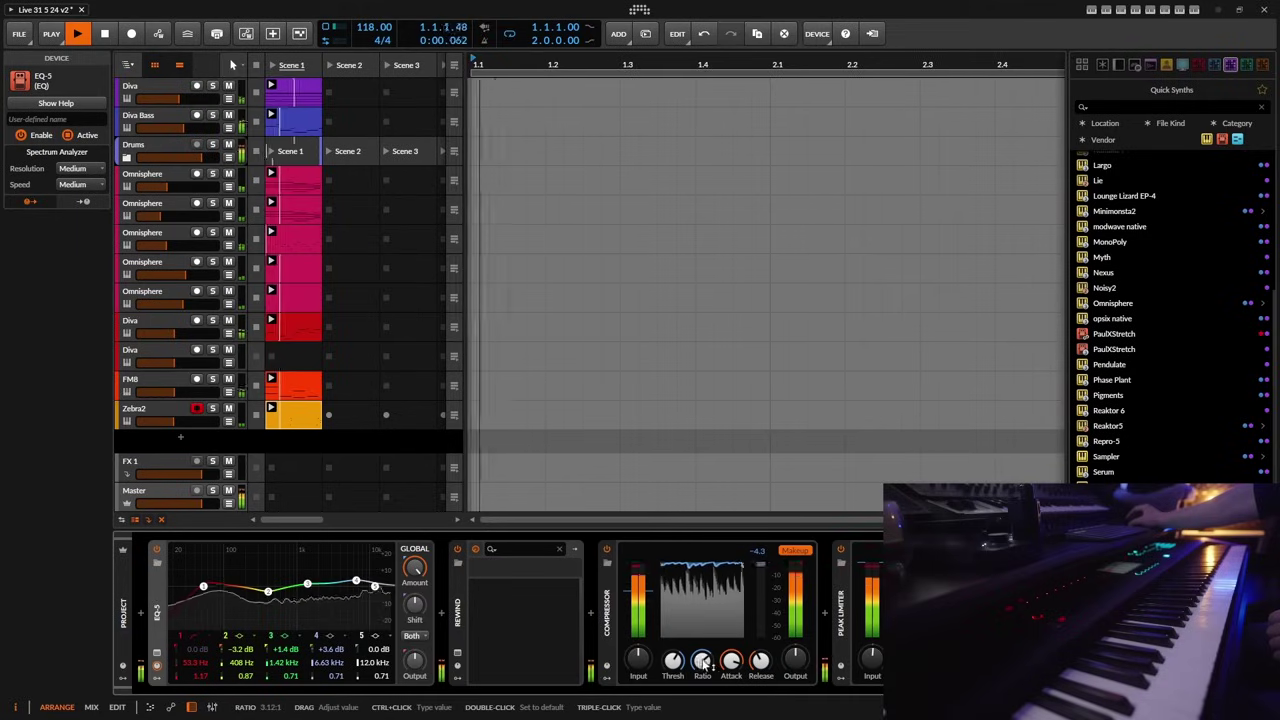
# - Fine-tune the threshold of the Master's Compressor and save the project
pyautogui.moveTo(731, 662)
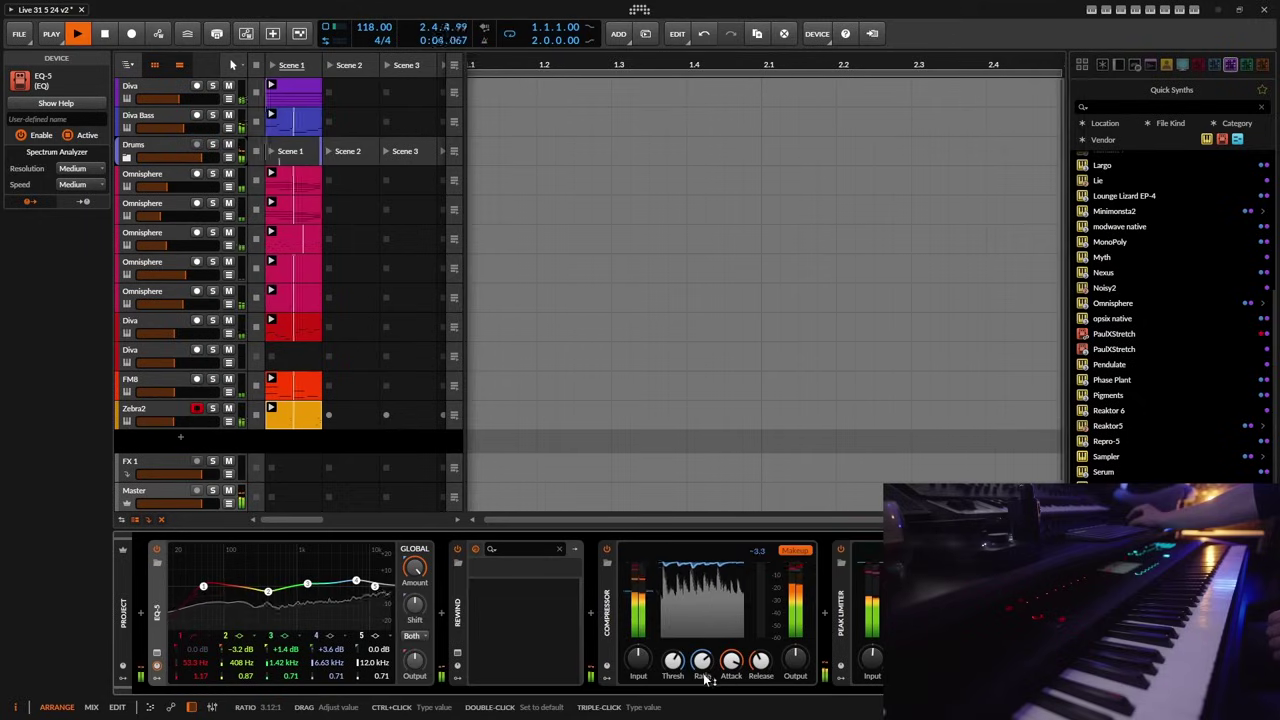
pyautogui.moveTo(672, 662); pyautogui.dragTo(678, 670)
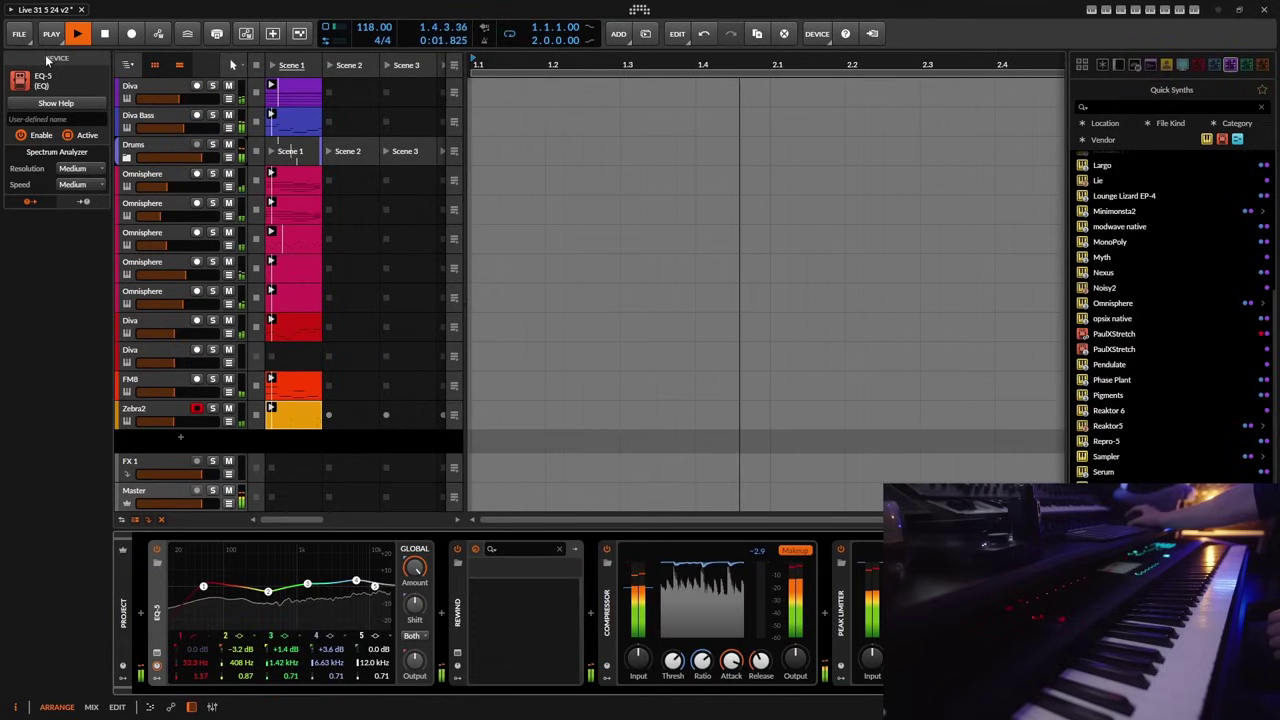
pyautogui.click(19, 33)
pyautogui.click(30, 96)
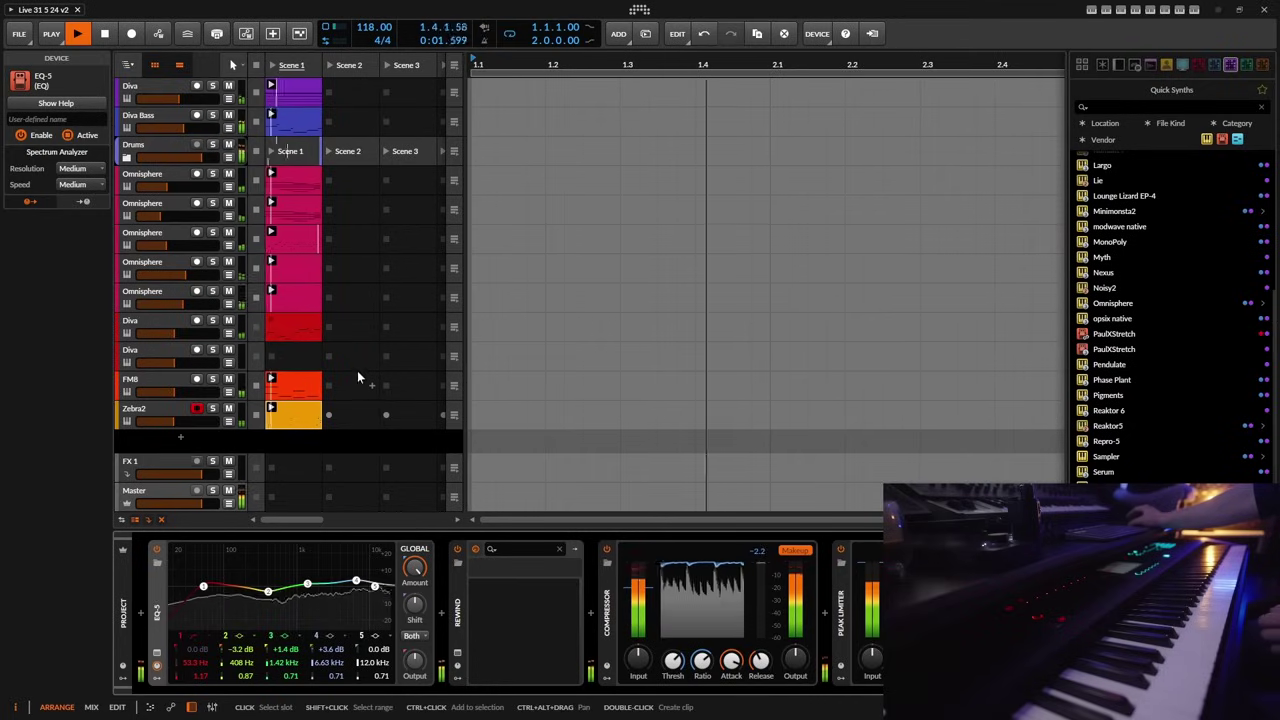
# - Open Diva on the empty Diva track above FM8 and load the SYN-Interstellar preset from The Midnight folder
pyautogui.click(160, 355)
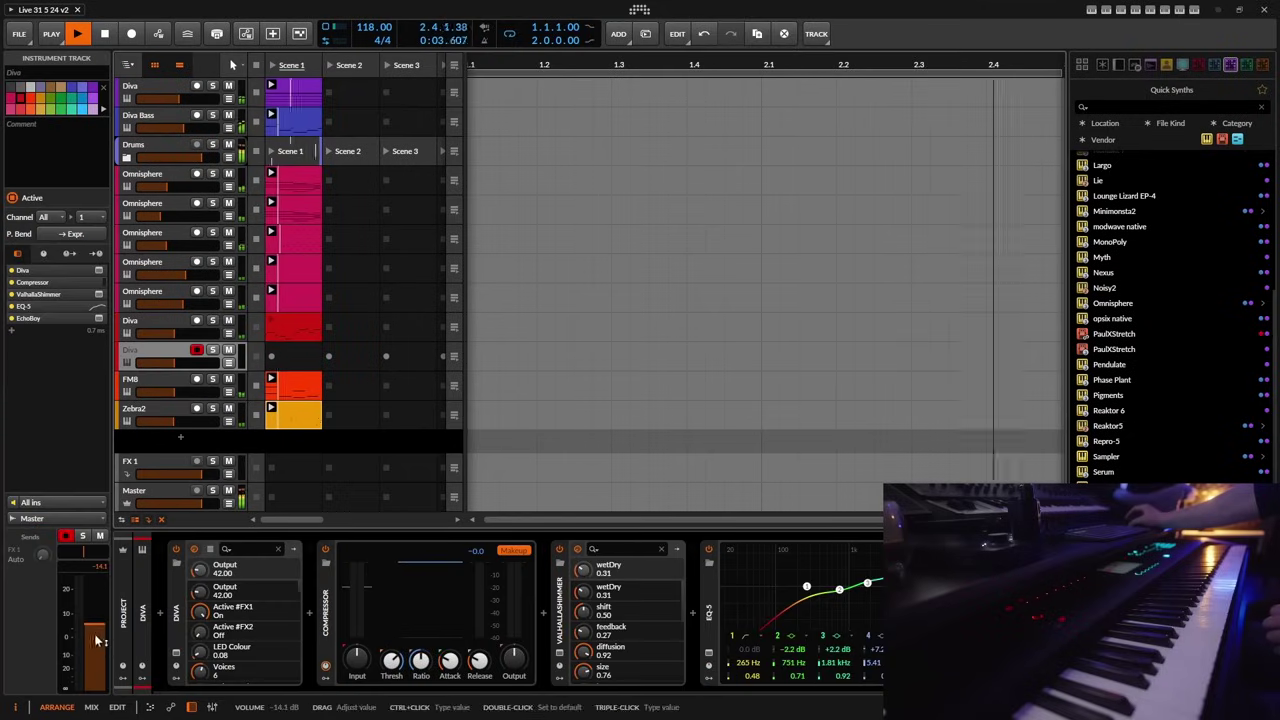
pyautogui.click(175, 655)
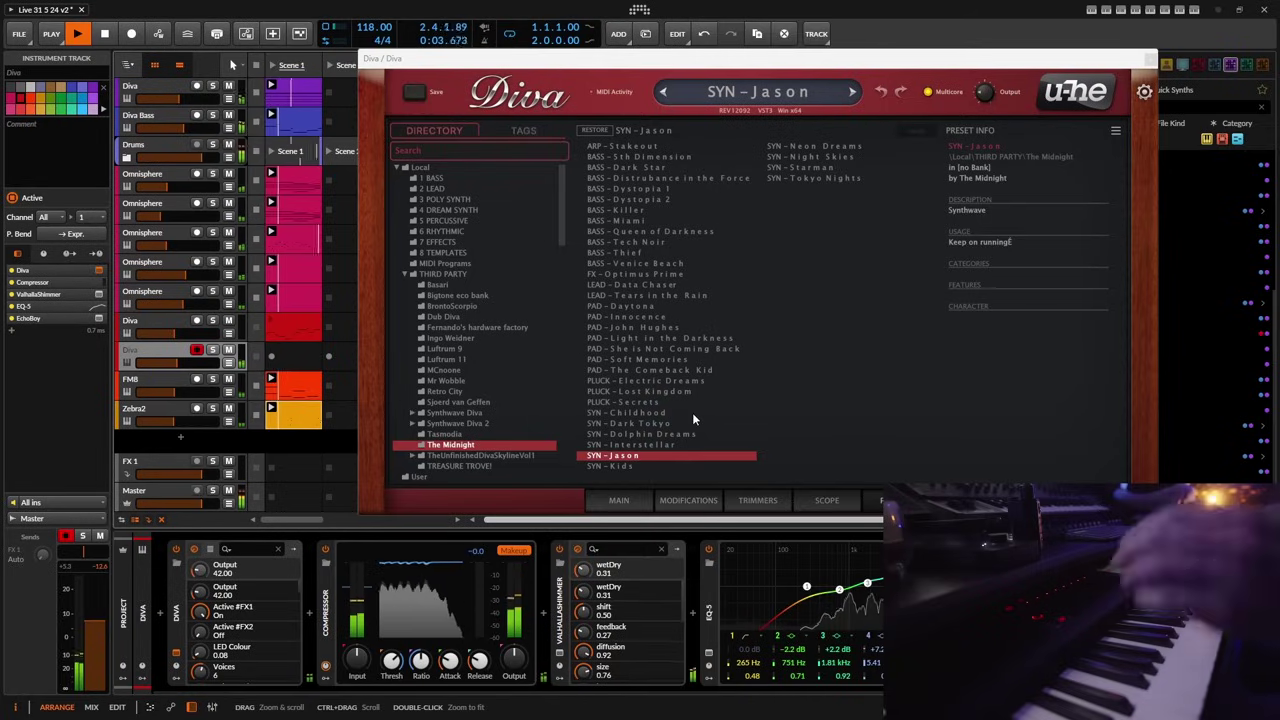
pyautogui.click(301, 150)
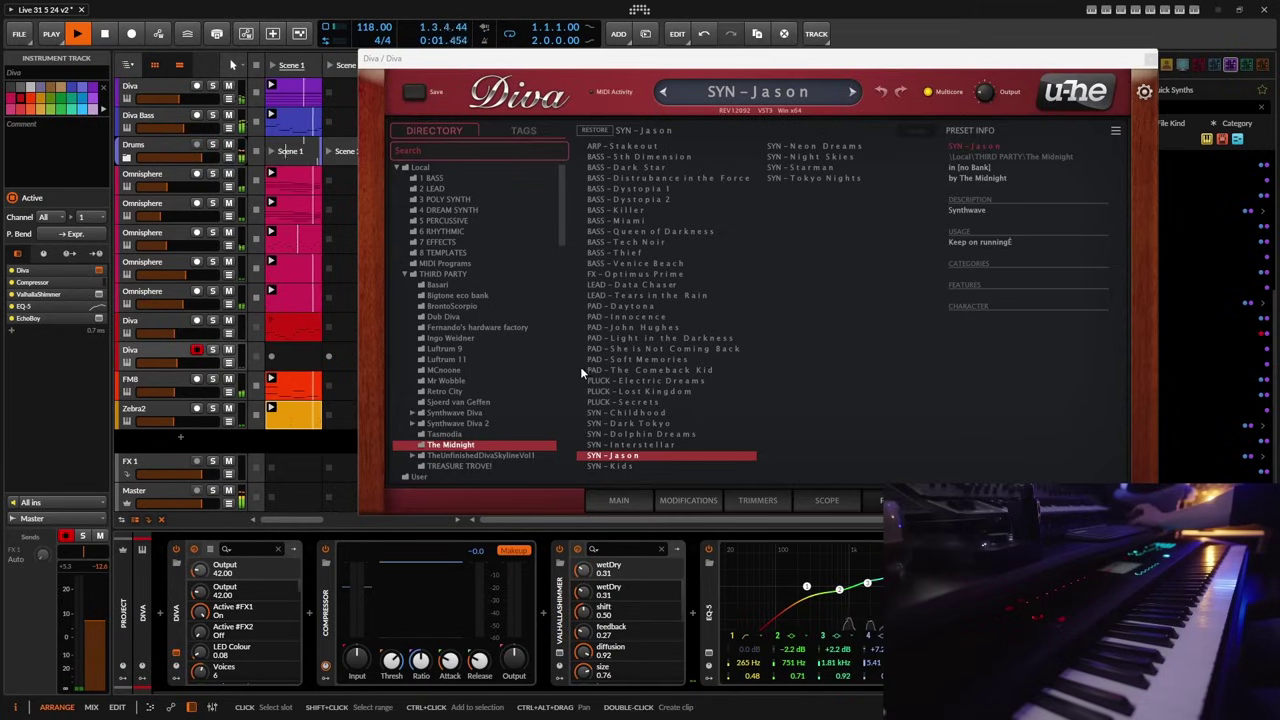
pyautogui.click(631, 446)
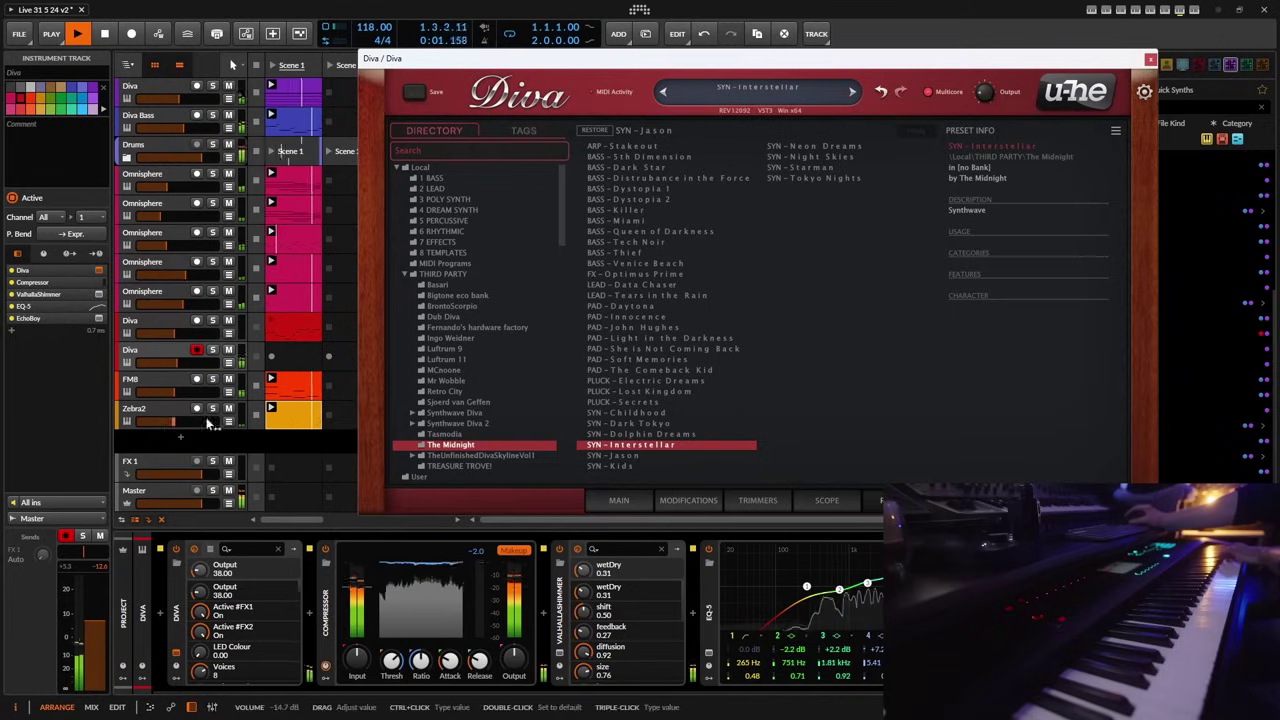
# - Record a Scene 1 clip on the armed Diva track, close the plug-in window and stop playback
pyautogui.click(272, 356)
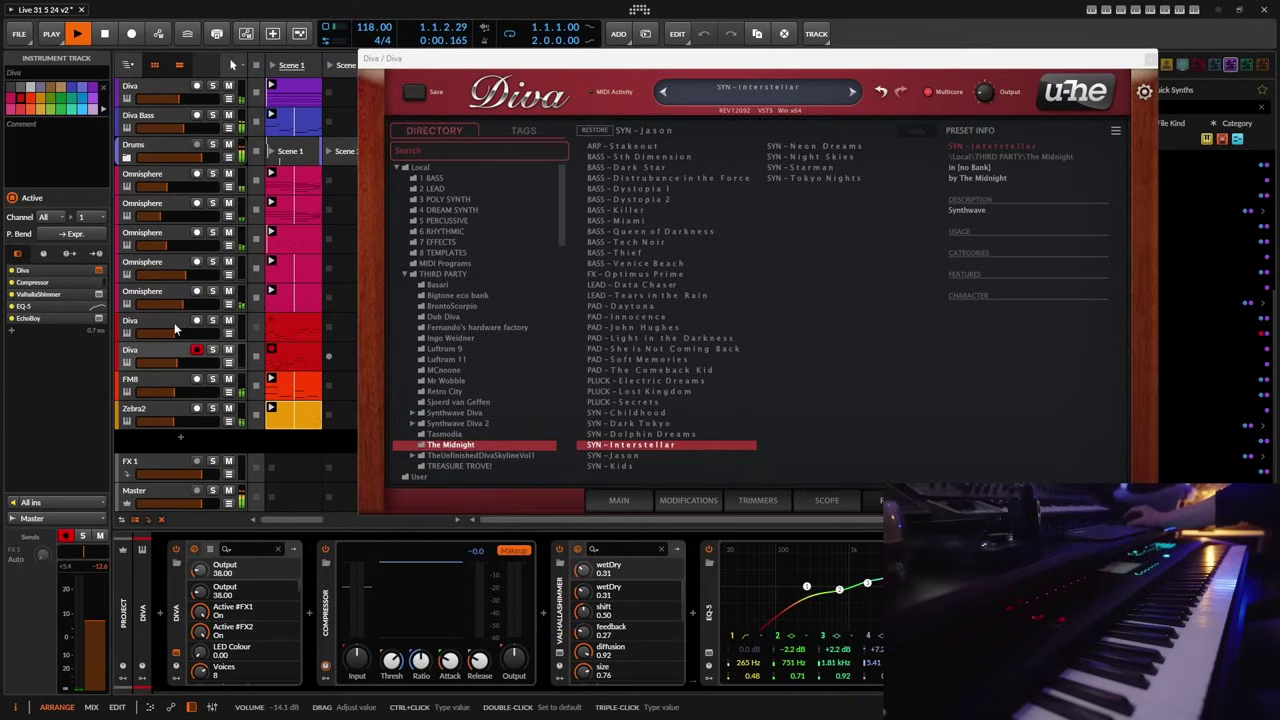
pyautogui.click(1150, 58)
pyautogui.click(105, 34)
pyautogui.click(106, 34)
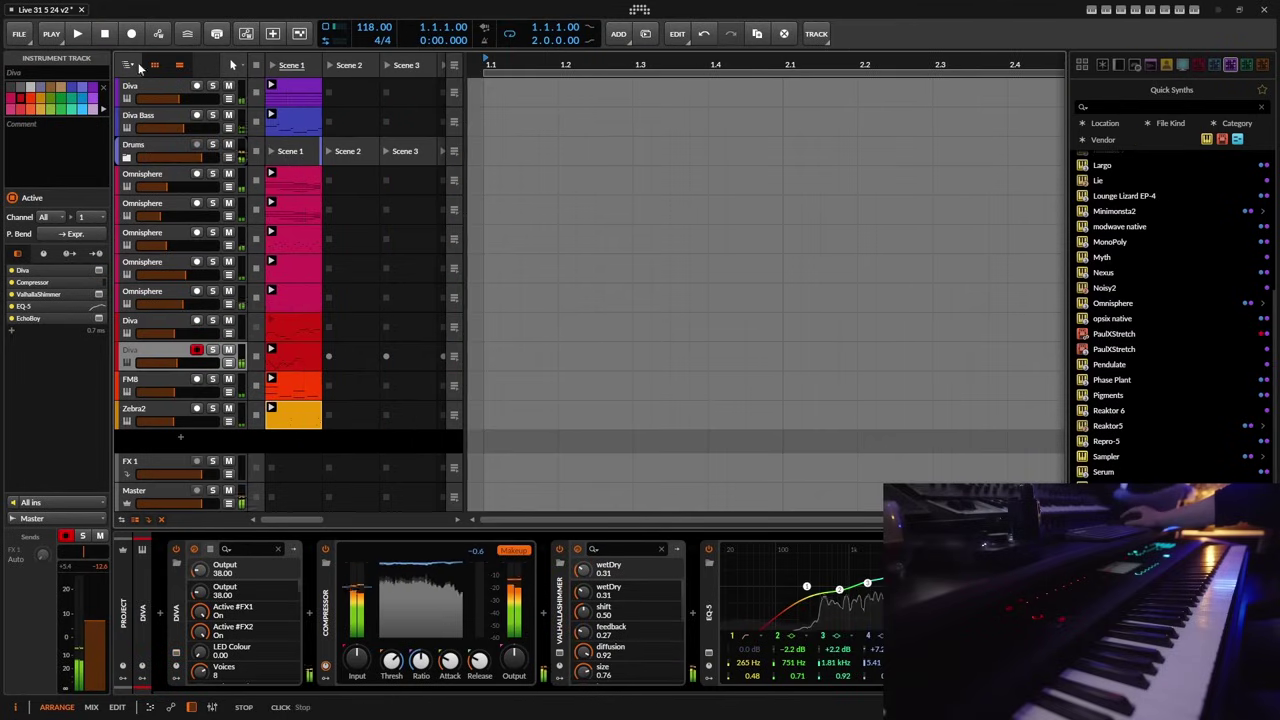
# - Play the project, set the new Diva clip's loop length to 8 bars in the detail editor and return to the devices
pyautogui.click(78, 34)
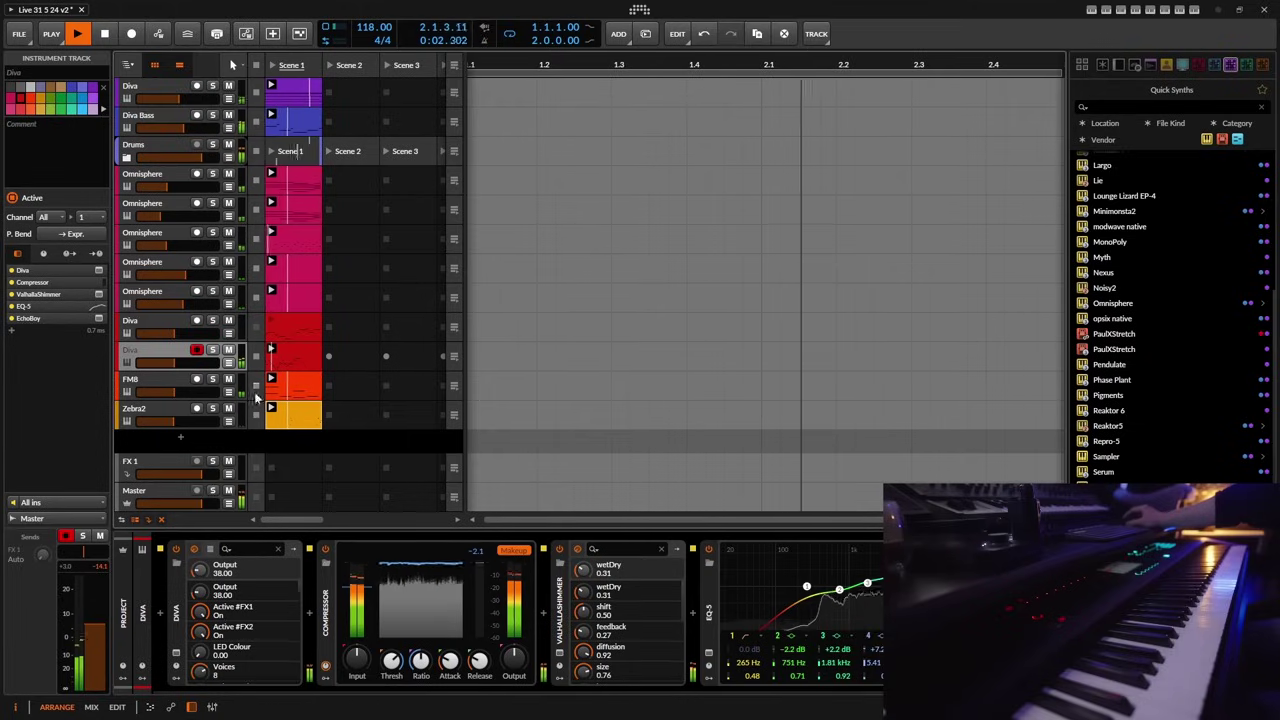
pyautogui.doubleClick(297, 352)
pyautogui.moveTo(906, 220); pyautogui.dragTo(862, 206)
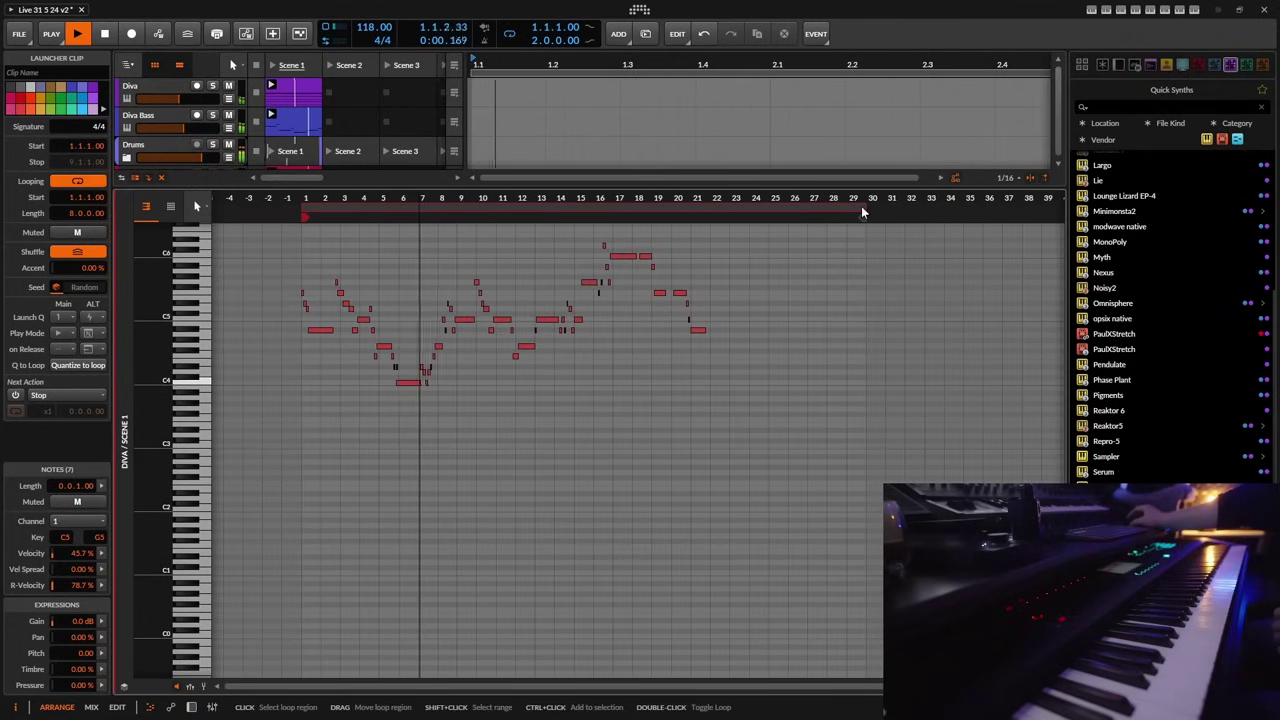
pyautogui.moveTo(863, 212); pyautogui.dragTo(453, 219)
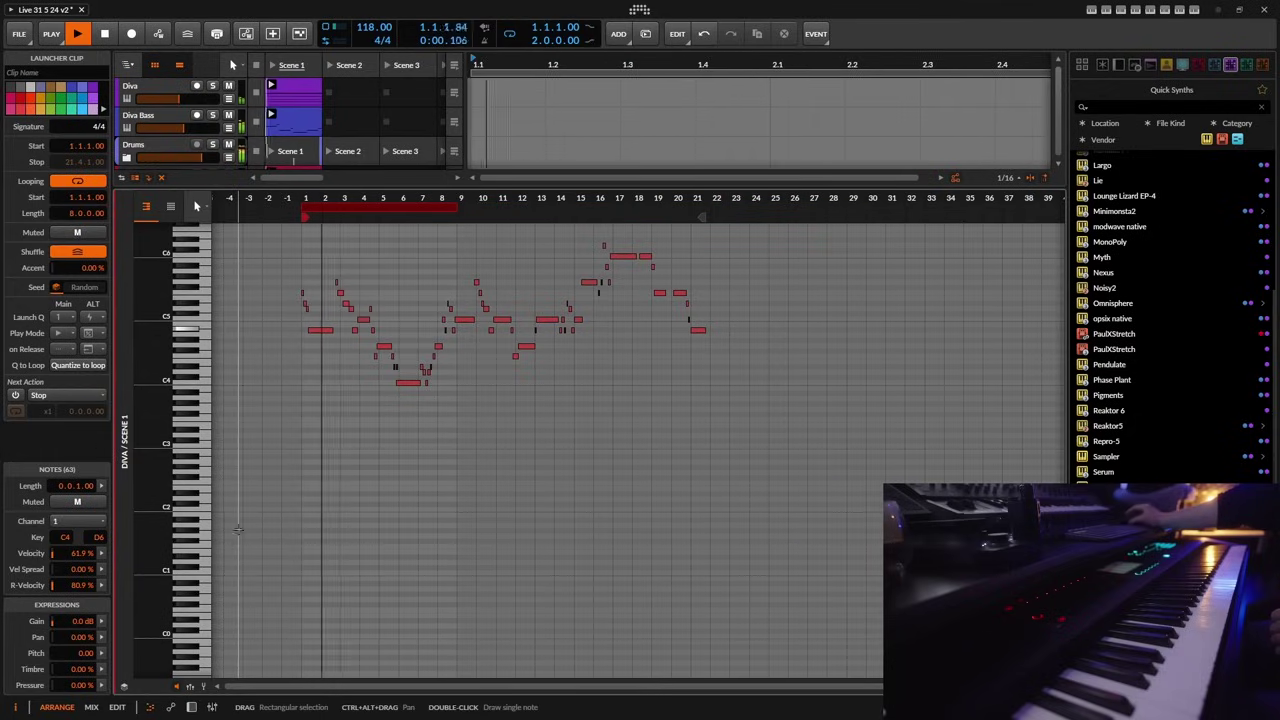
pyautogui.click(191, 707)
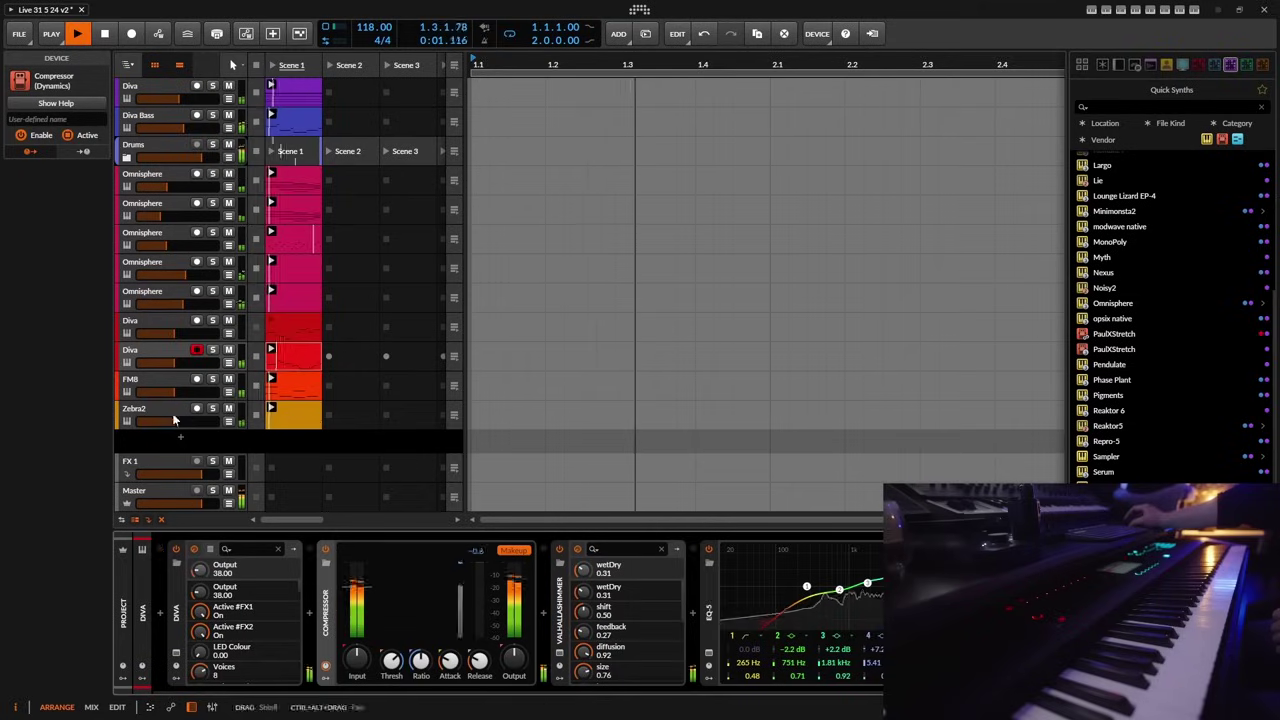
# - Stop playback and save the project
pyautogui.click(104, 33)
pyautogui.click(19, 33)
pyautogui.click(45, 97)
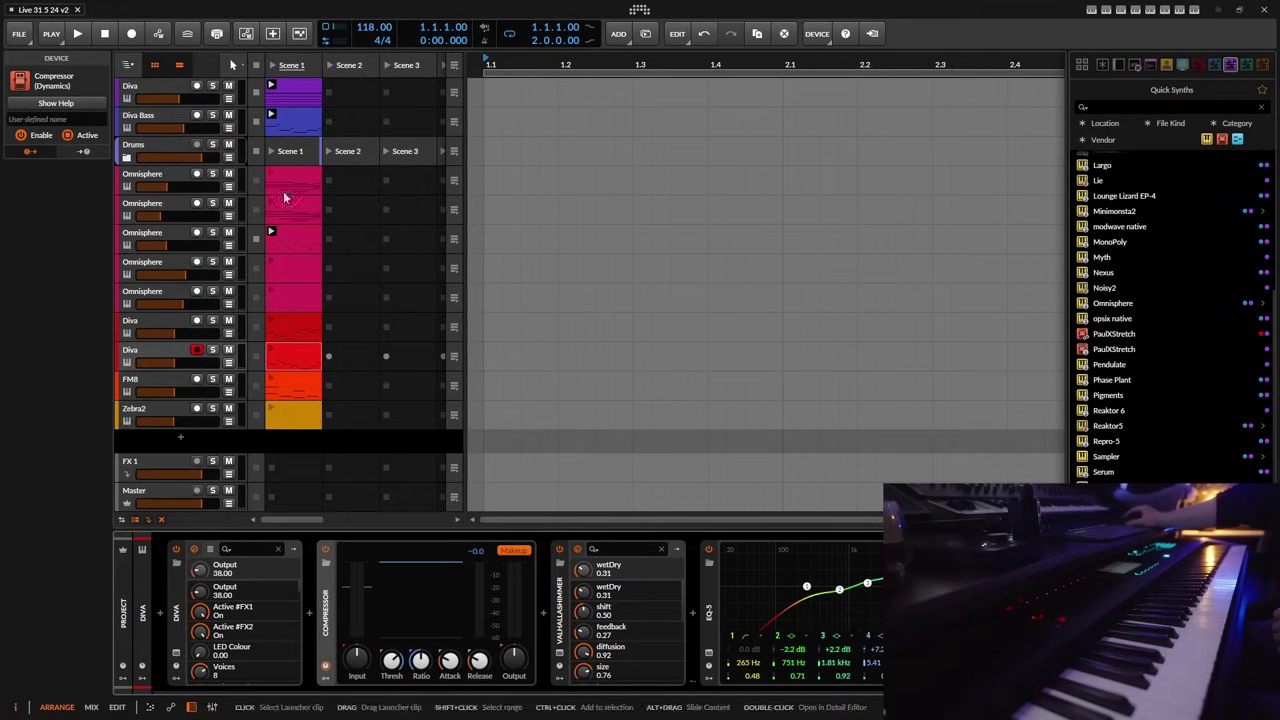
# - Expand the Drums group and, during playback, move the second and third Synthwave Drums clips and the Diva and Diva Bass clips to Scene 2
pyautogui.click(127, 158)
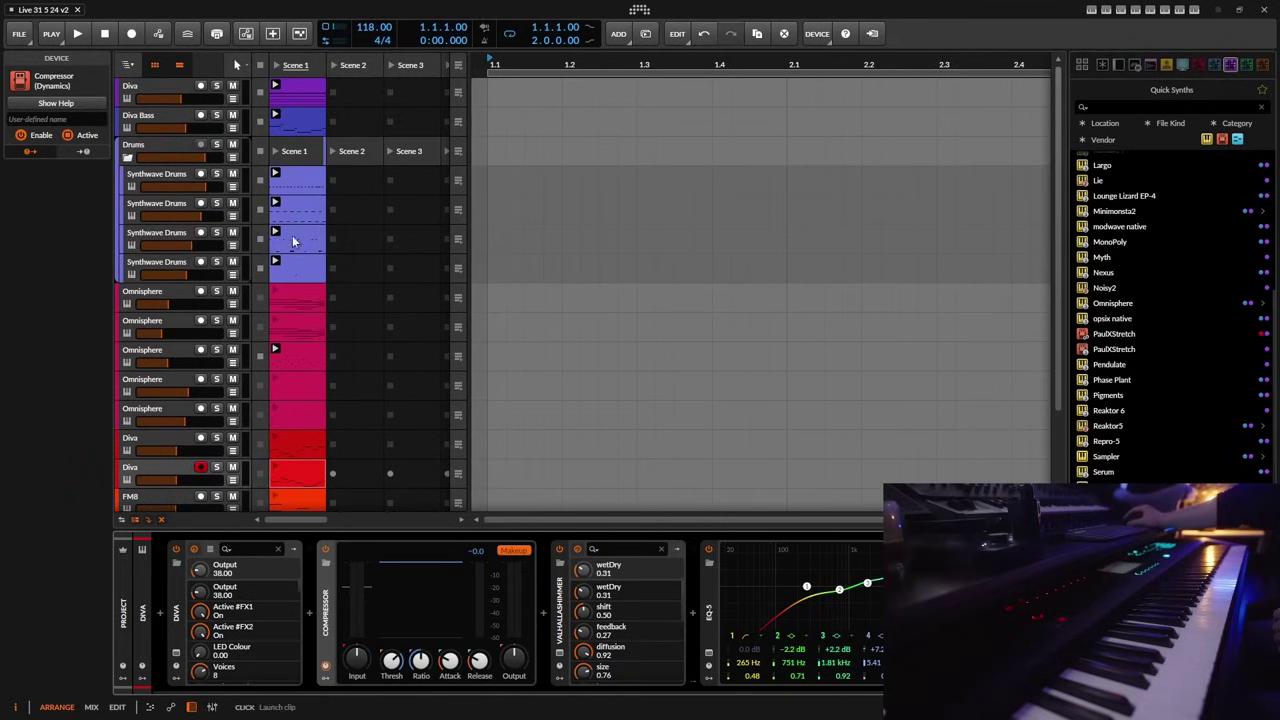
pyautogui.click(88, 35)
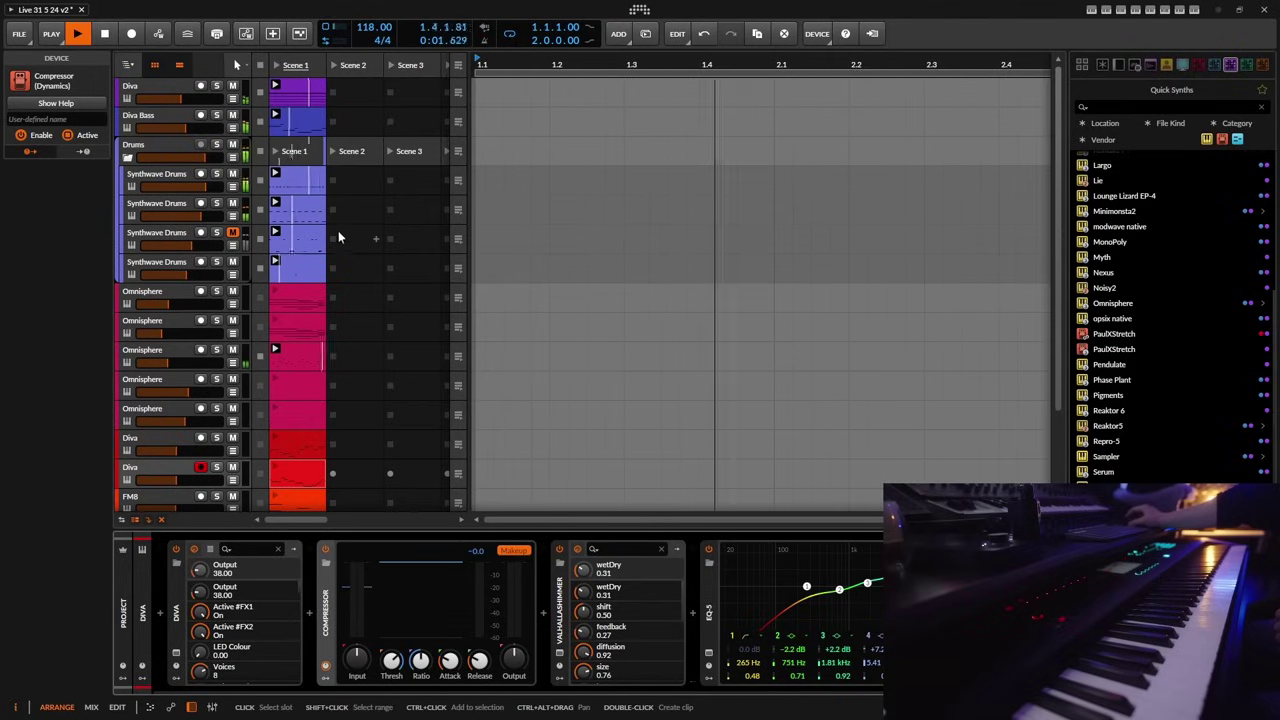
pyautogui.moveTo(304, 218); pyautogui.dragTo(356, 238)
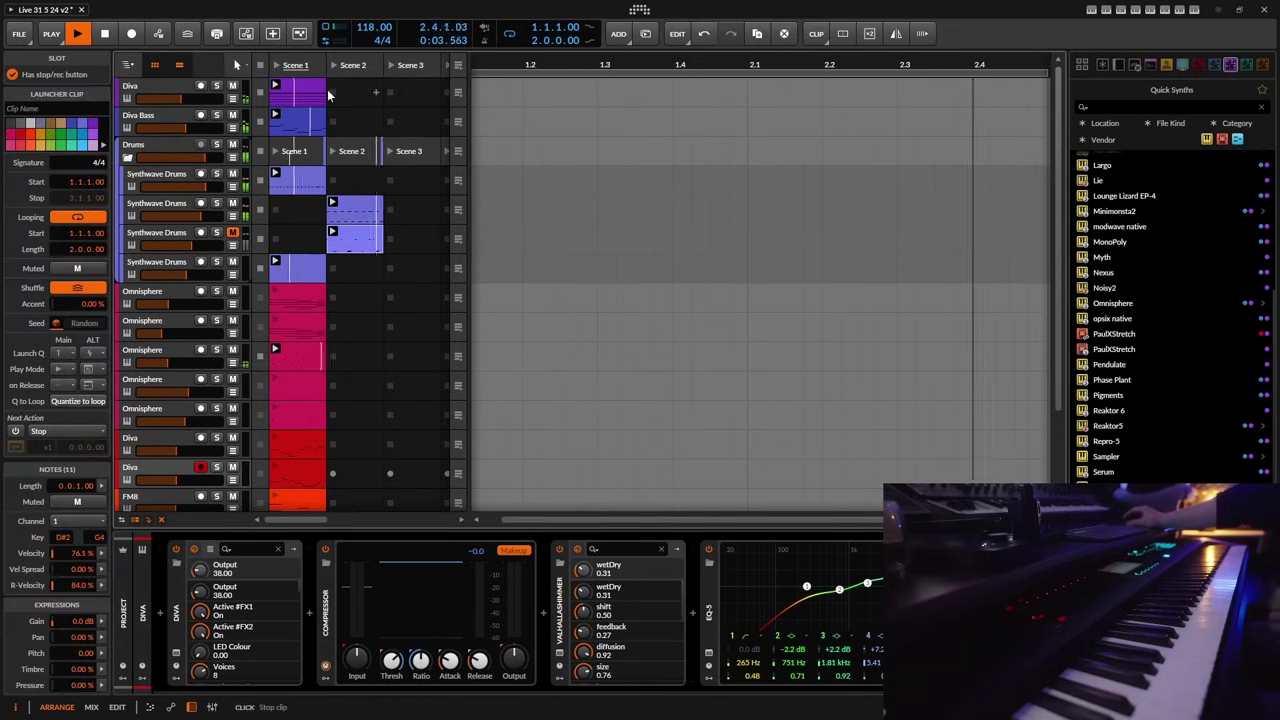
pyautogui.click(302, 92)
pyautogui.keyDown('shift'); pyautogui.click(302, 120); pyautogui.keyUp('shift')
pyautogui.moveTo(310, 92); pyautogui.dragTo(362, 94)
# - Move all Scene 1 clips from the first Omnisphere track down to Zebra2 into Scene 3
pyautogui.scroll(-3, 343, 290)
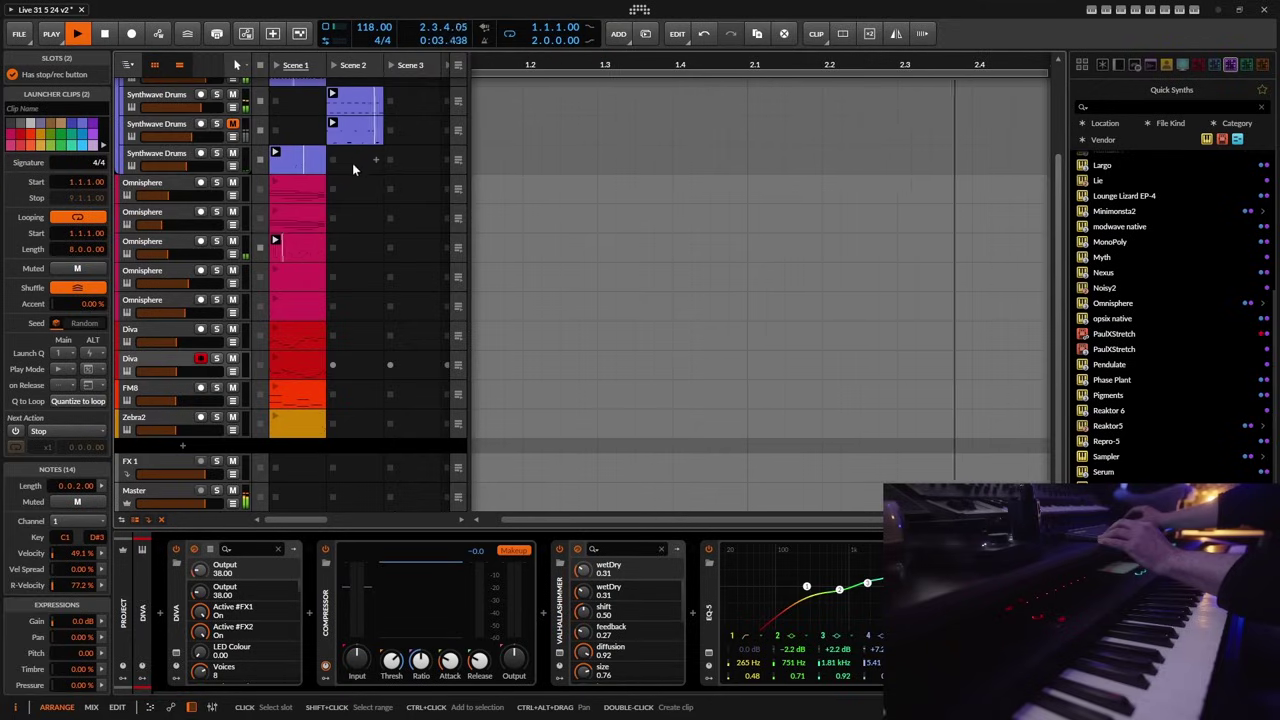
pyautogui.moveTo(352, 172); pyautogui.dragTo(300, 425)
pyautogui.moveTo(295, 188); pyautogui.dragTo(405, 208)
# - Fill out Scene 2 with copies of the first and fourth Synthwave Drums clips plus the third Omnisphere clip, and launch the scene
pyautogui.scroll(2, 364, 334)
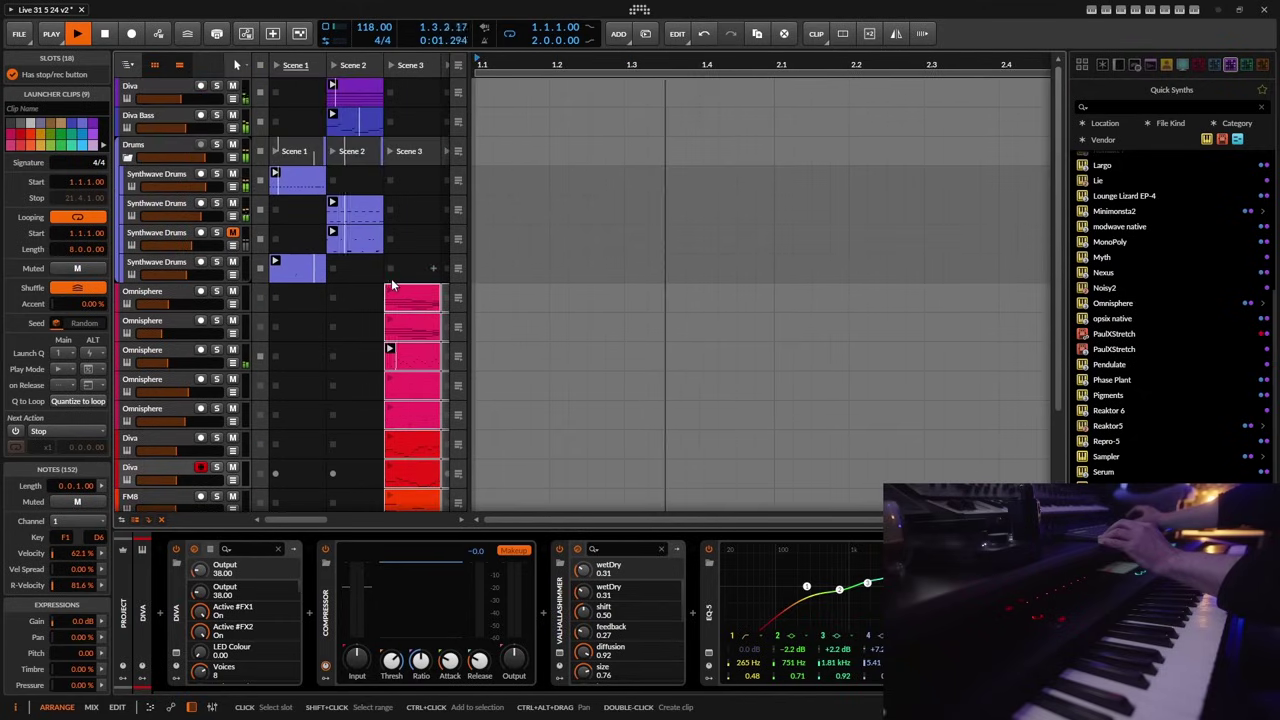
pyautogui.click(296, 268)
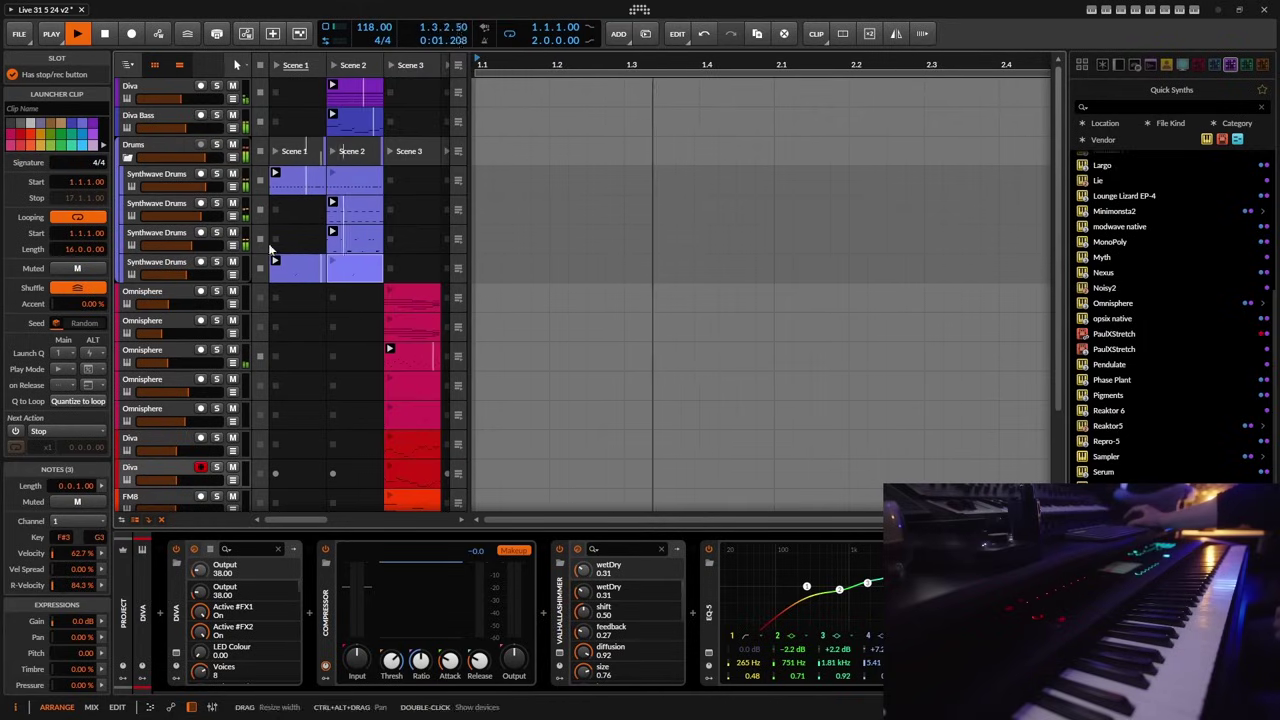
pyautogui.click(332, 65)
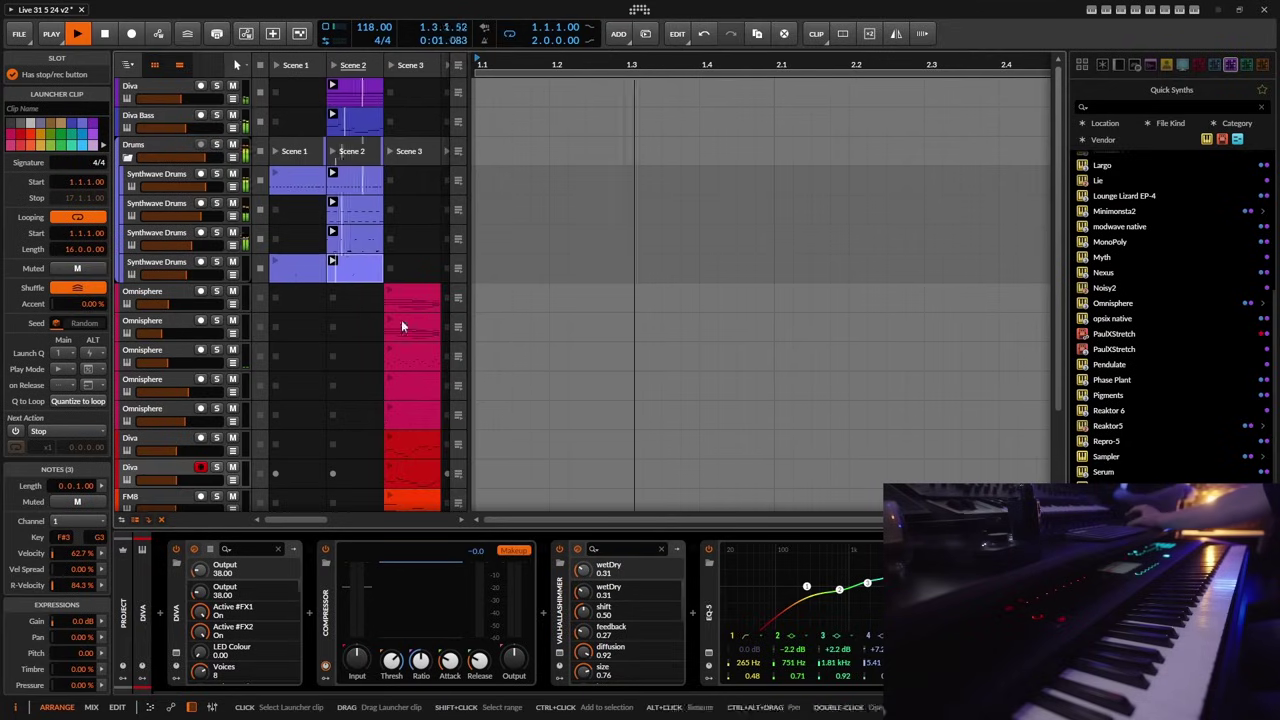
pyautogui.moveTo(420, 357); pyautogui.dragTo(352, 357)
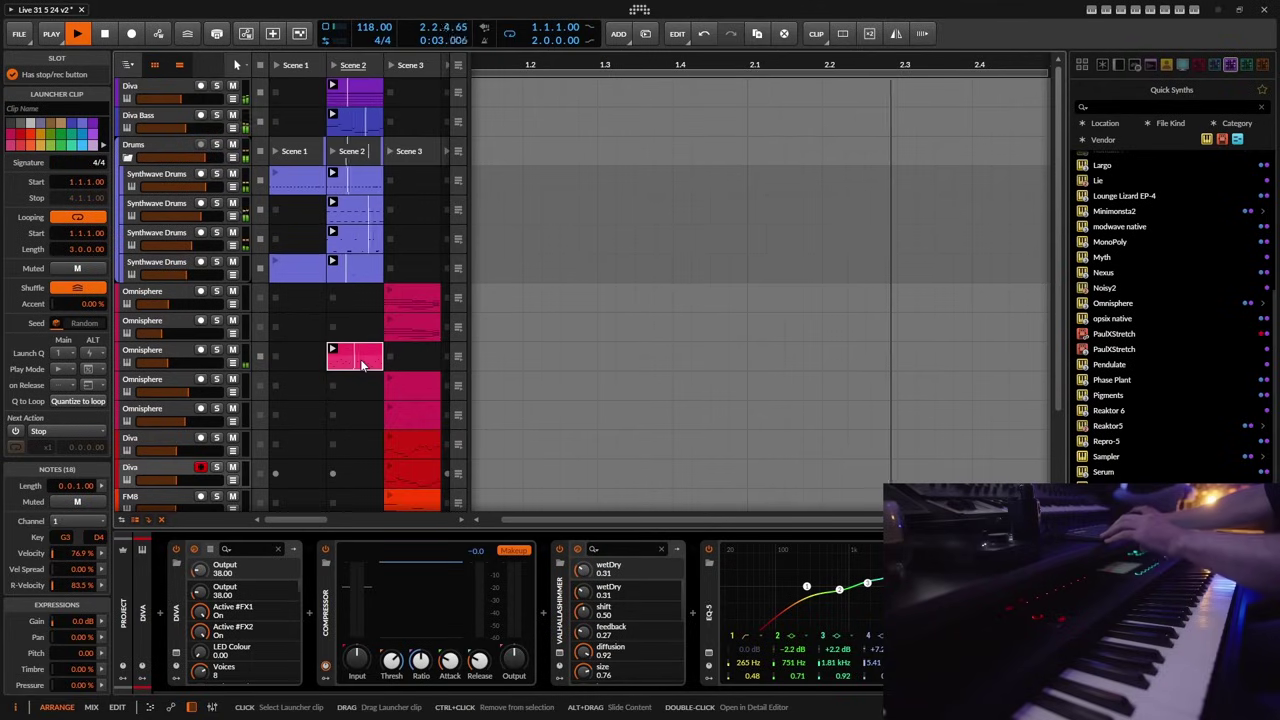
# - Duplicate the four Synthwave Drums clips and the Diva and Diva Bass clips from Scene 2 into Scene 3
pyautogui.moveTo(408, 175); pyautogui.dragTo(350, 270)
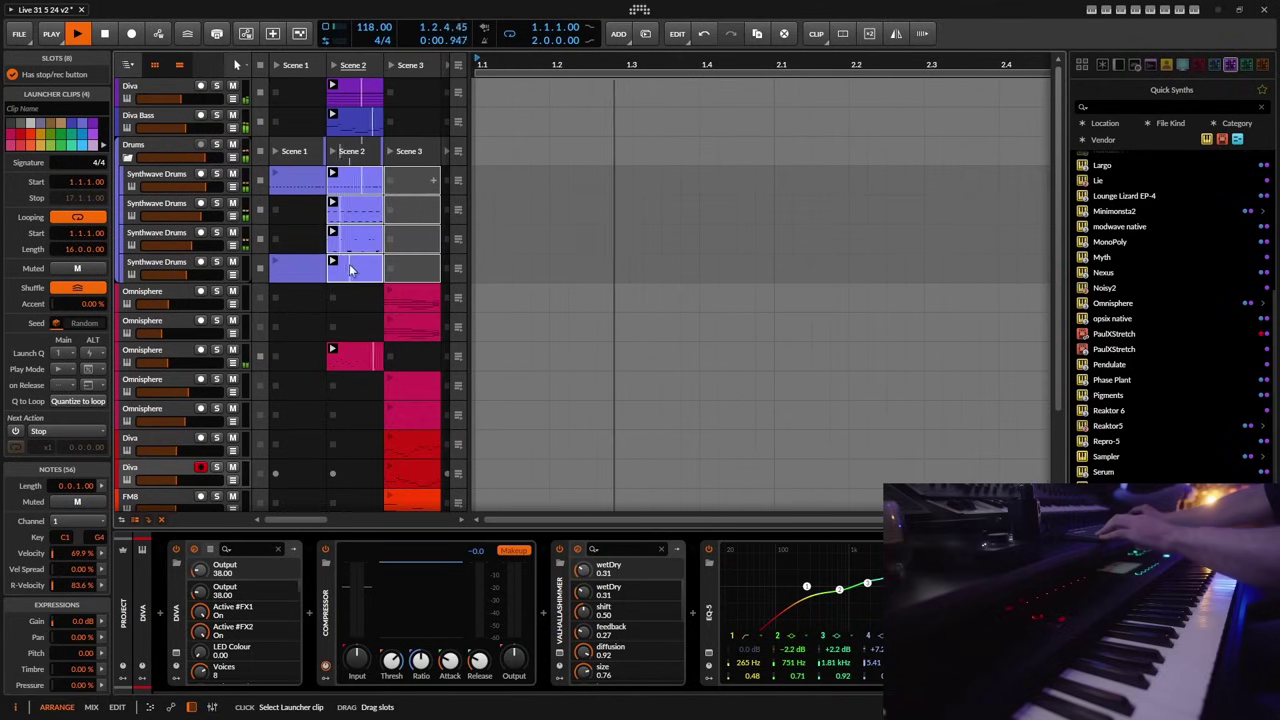
pyautogui.hotkey('ctrl', 'd')
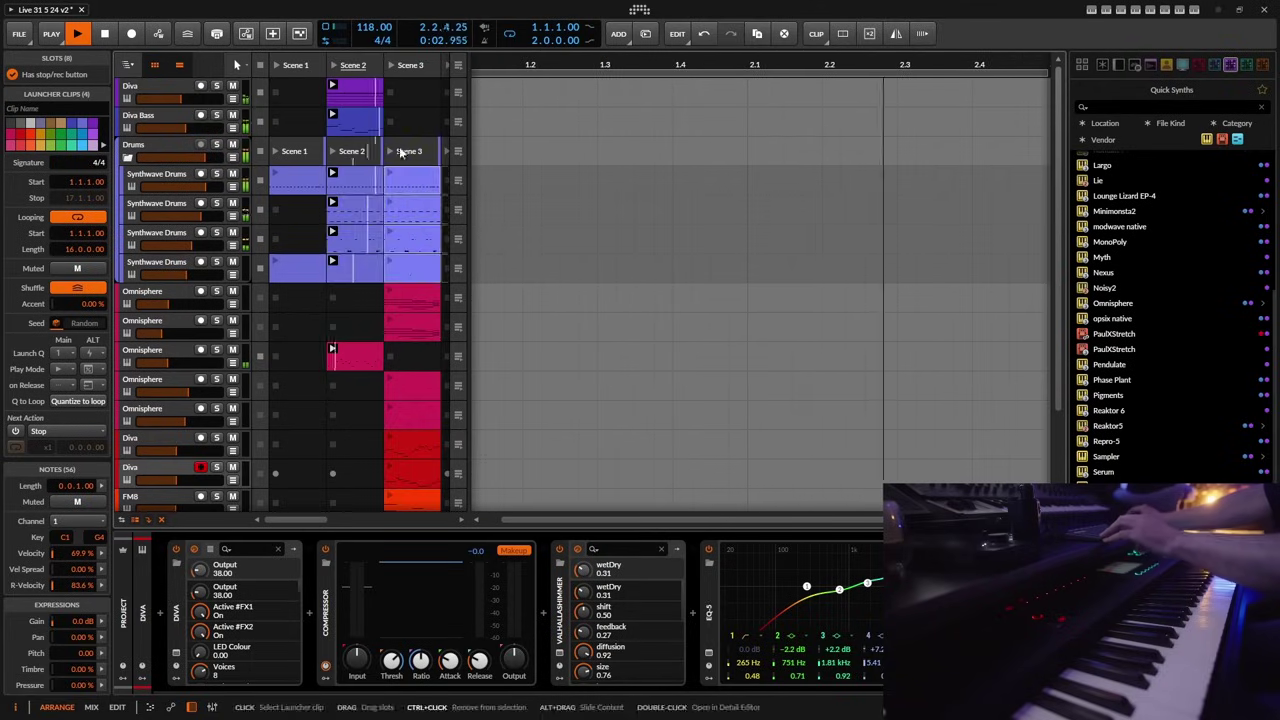
pyautogui.click(363, 90)
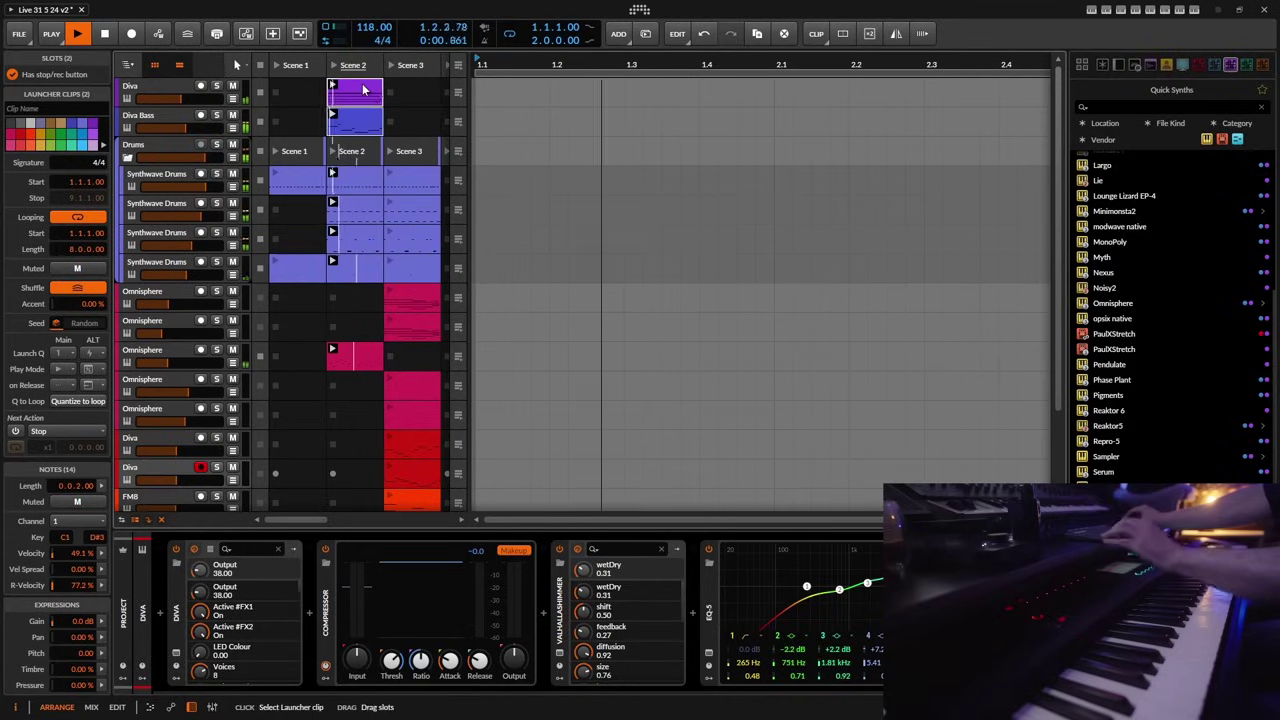
pyautogui.hotkey('ctrl', 'd')
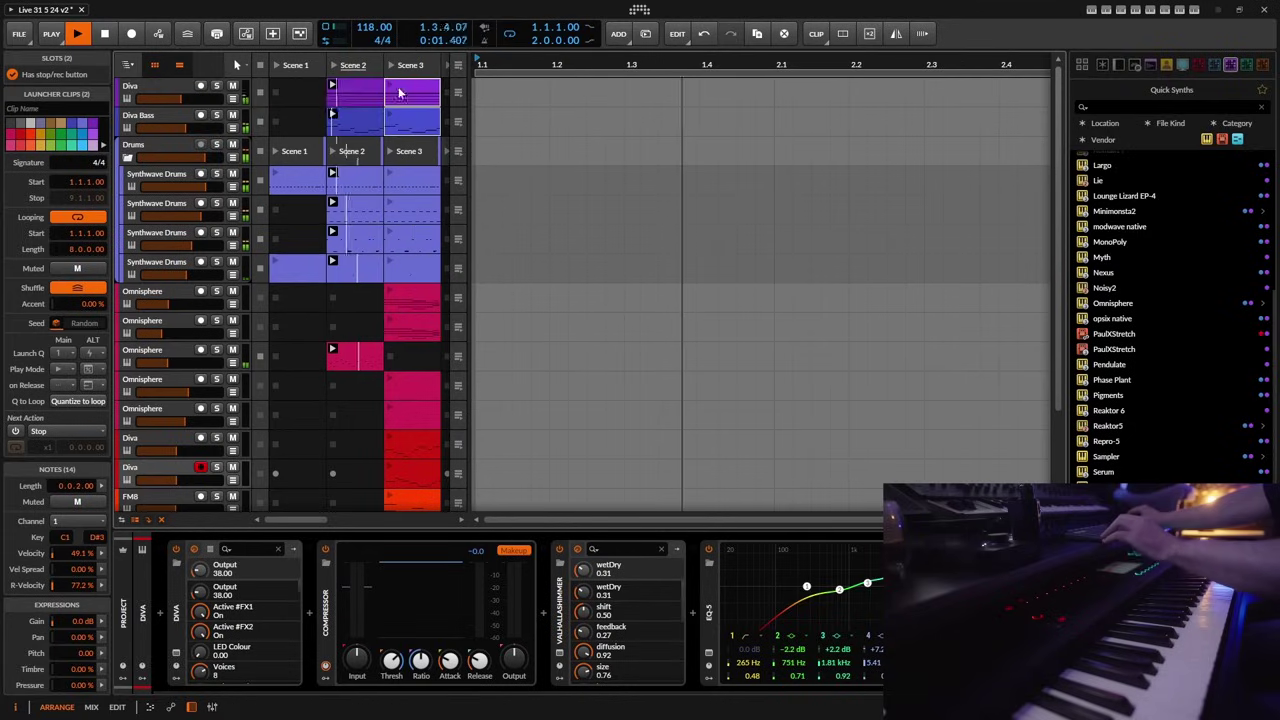
# - Hide the arranger timeline and move the six Scene 3 clips from the fourth Omnisphere track down to Zebra2 into Scene 4
pyautogui.click(179, 65)
pyautogui.scroll(-2, 474, 324)
pyautogui.scroll(2, 474, 324)
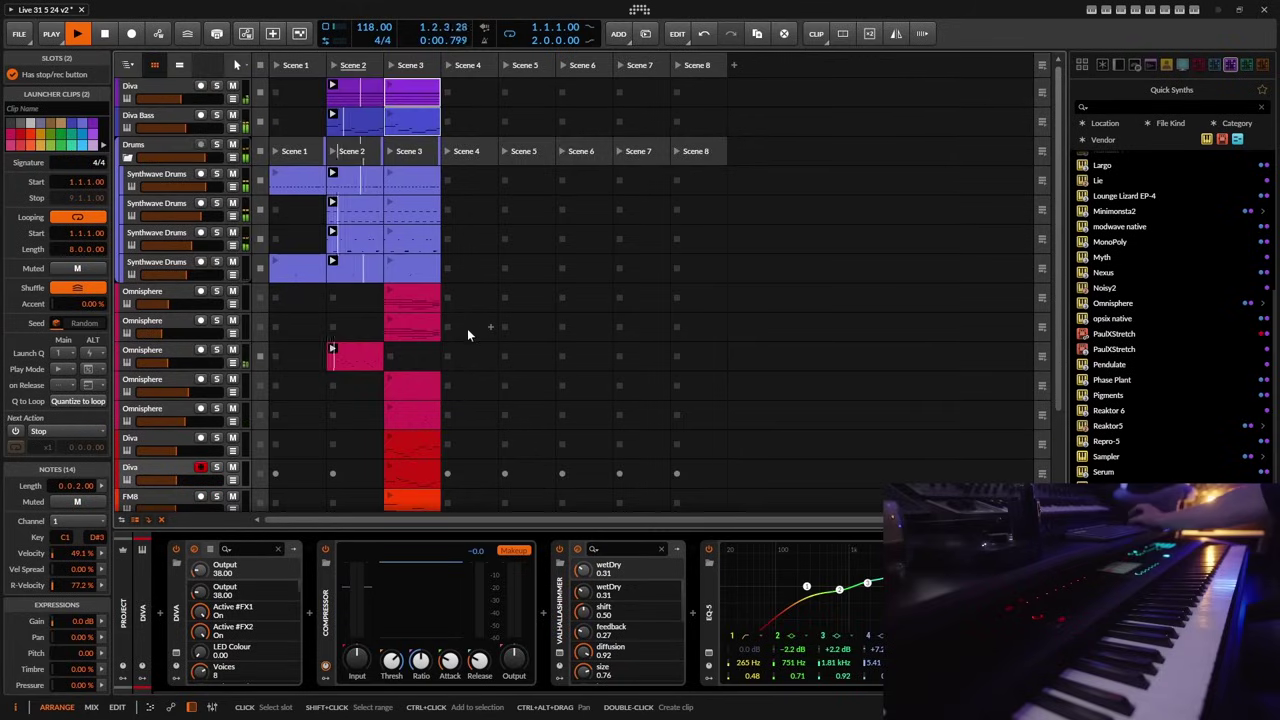
pyautogui.scroll(-3, 478, 302)
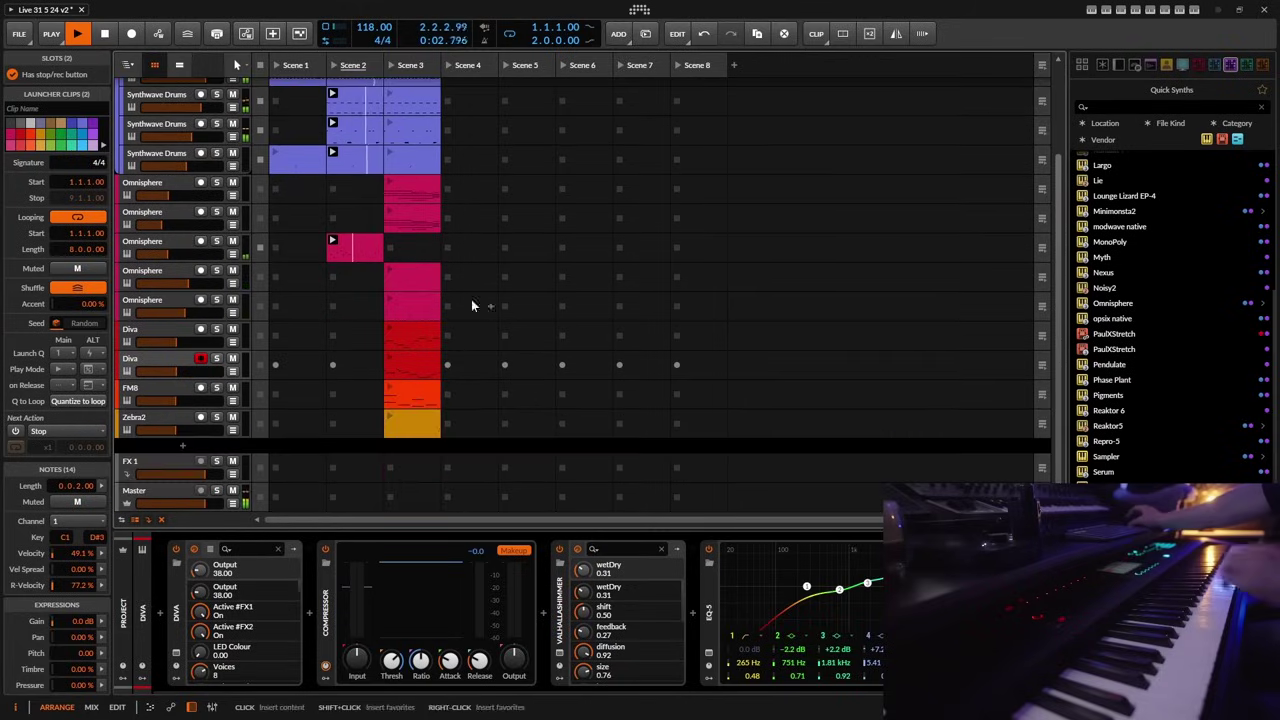
pyautogui.click(409, 275)
pyautogui.keyDown('shift'); pyautogui.click(414, 410); pyautogui.keyUp('shift')
pyautogui.moveTo(411, 271); pyautogui.dragTo(466, 272)
# - Copy the third Omnisphere track's clip from Scene 2 to Scene 3 and launch Scene 3
pyautogui.scroll(3, 450, 210)
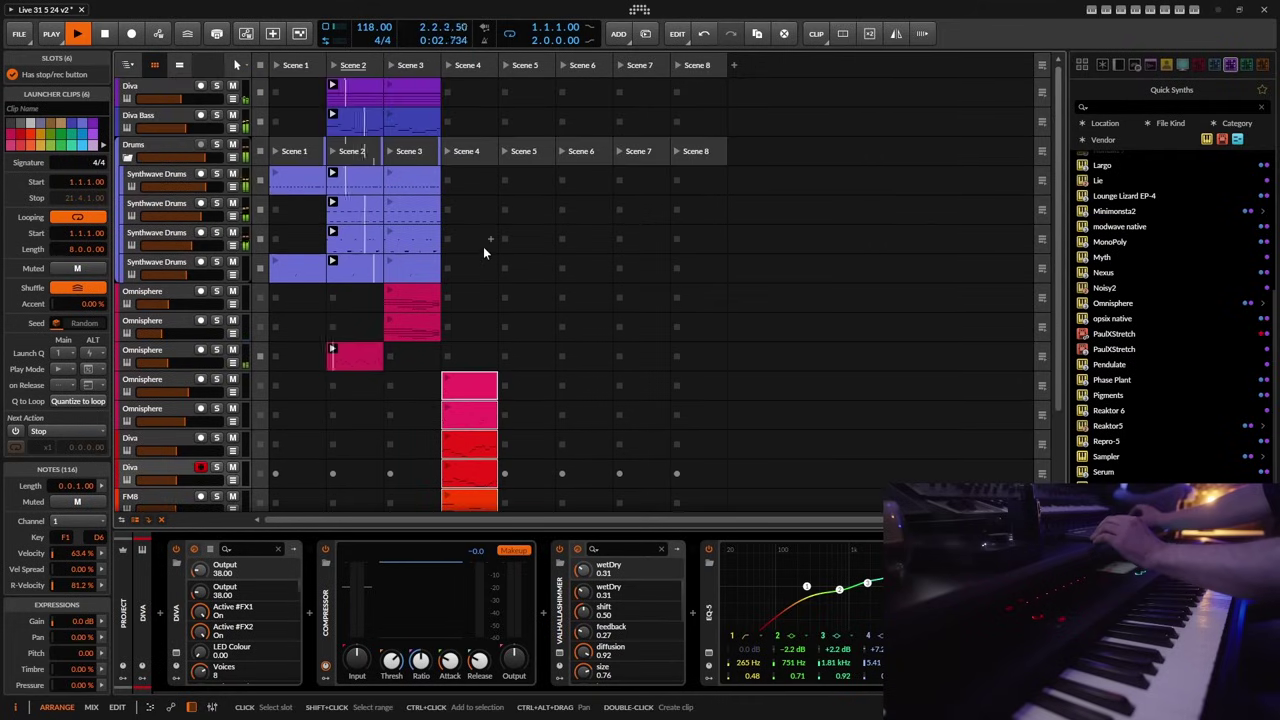
pyautogui.moveTo(358, 356); pyautogui.dragTo(405, 358)
pyautogui.click(389, 64)
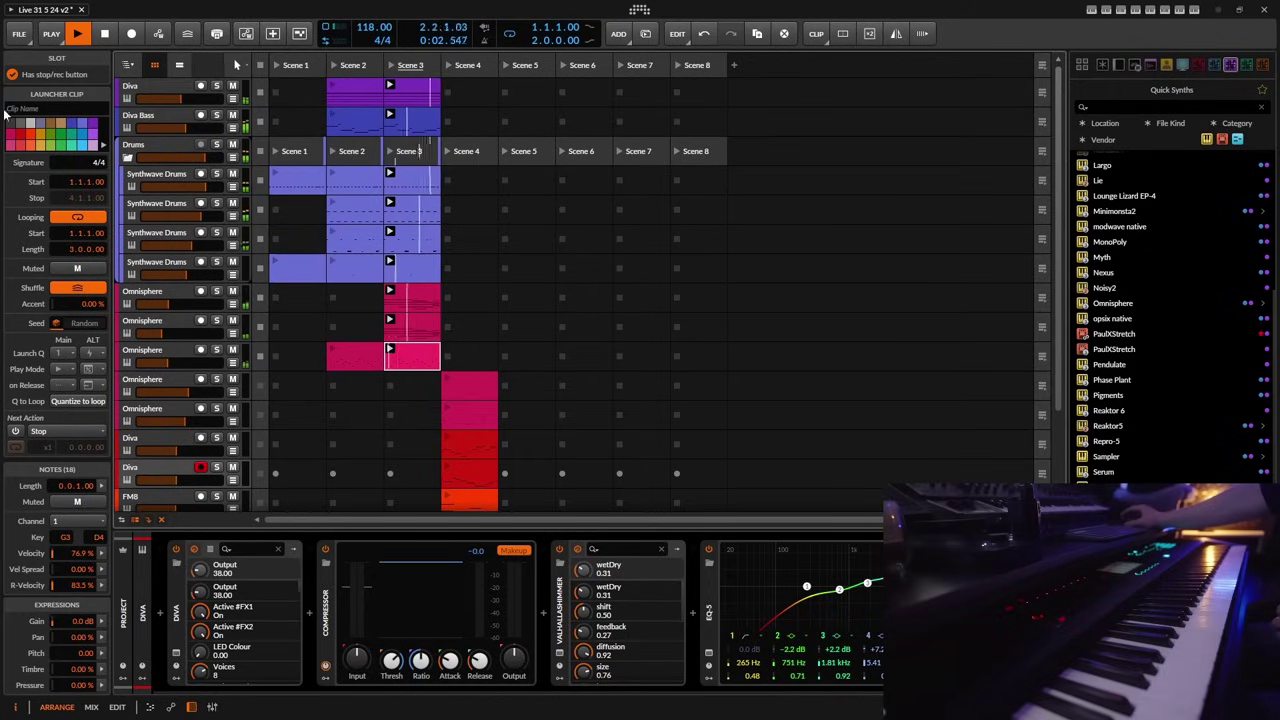
# - Save the project and add a new instrument track below Zebra2
pyautogui.click(19, 33)
pyautogui.click(37, 96)
pyautogui.scroll(-3, 423, 396)
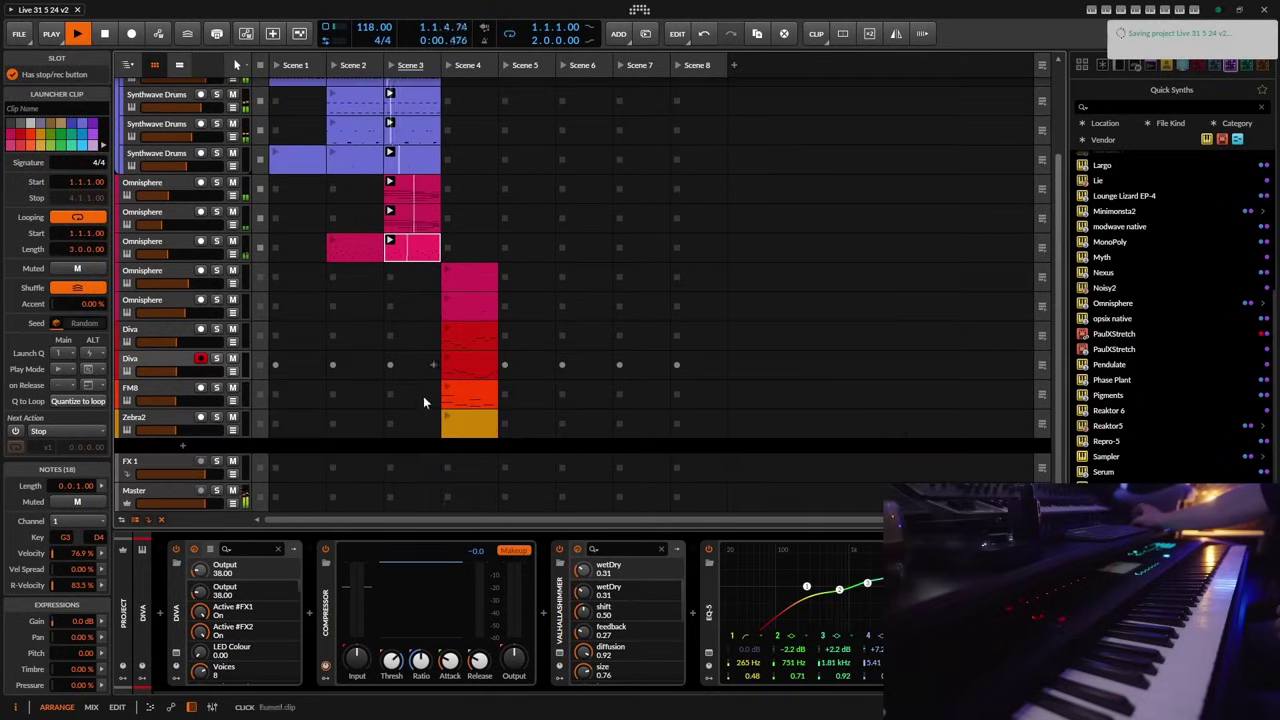
pyautogui.rightClick(352, 455)
pyautogui.click(360, 458)
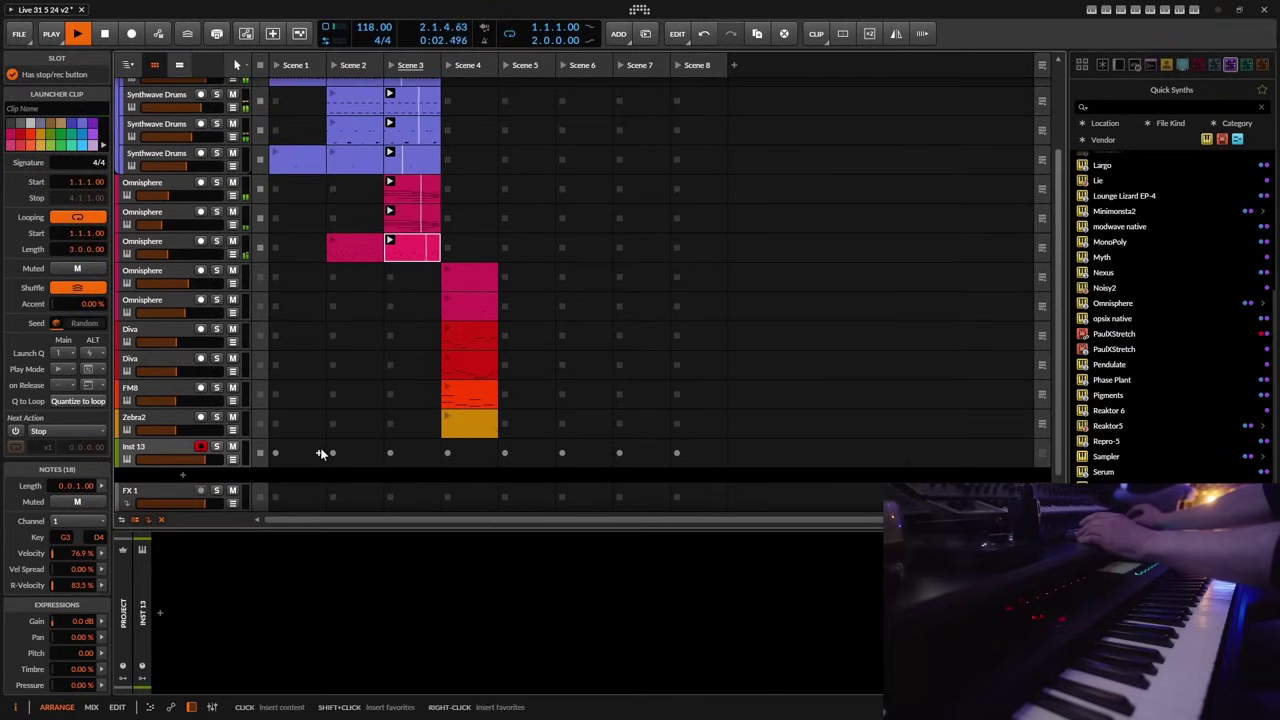
# - Browse My Library for the new instrument track below Zebra2 and audition the FM8 Hammer Atmo Guitar 1 preset
pyautogui.click(150, 452)
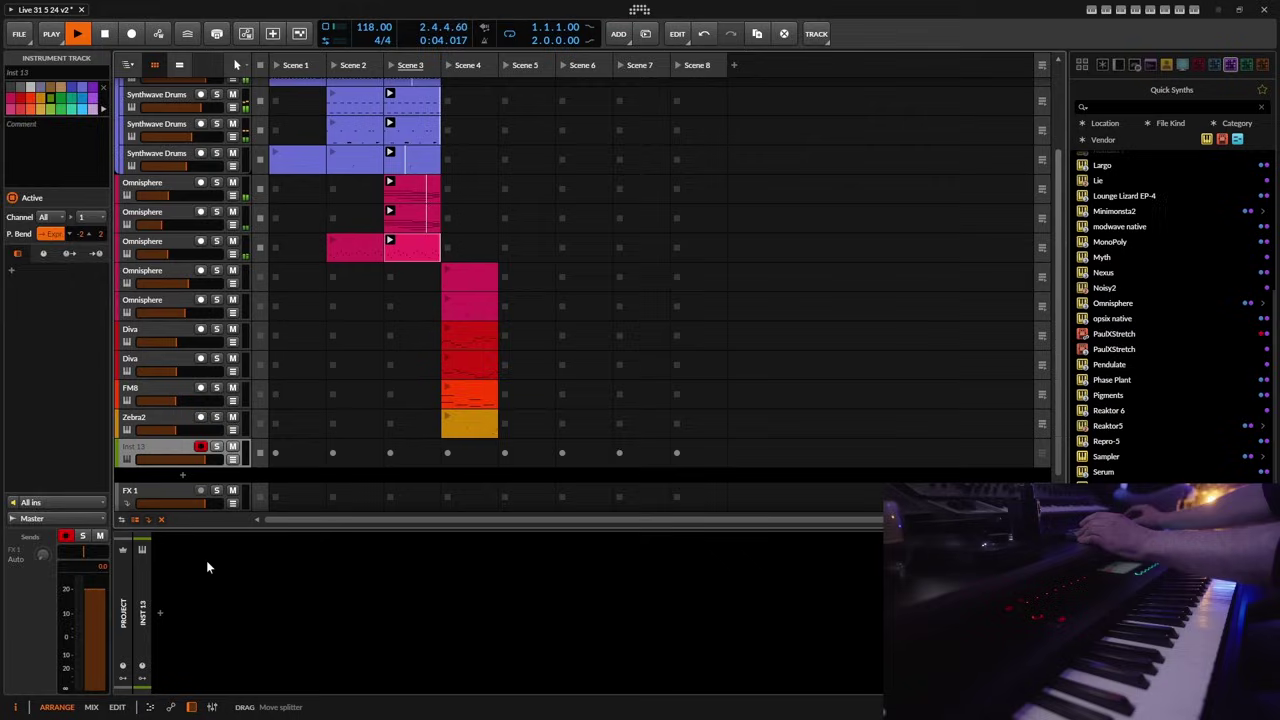
pyautogui.click(162, 613)
pyautogui.click(183, 362)
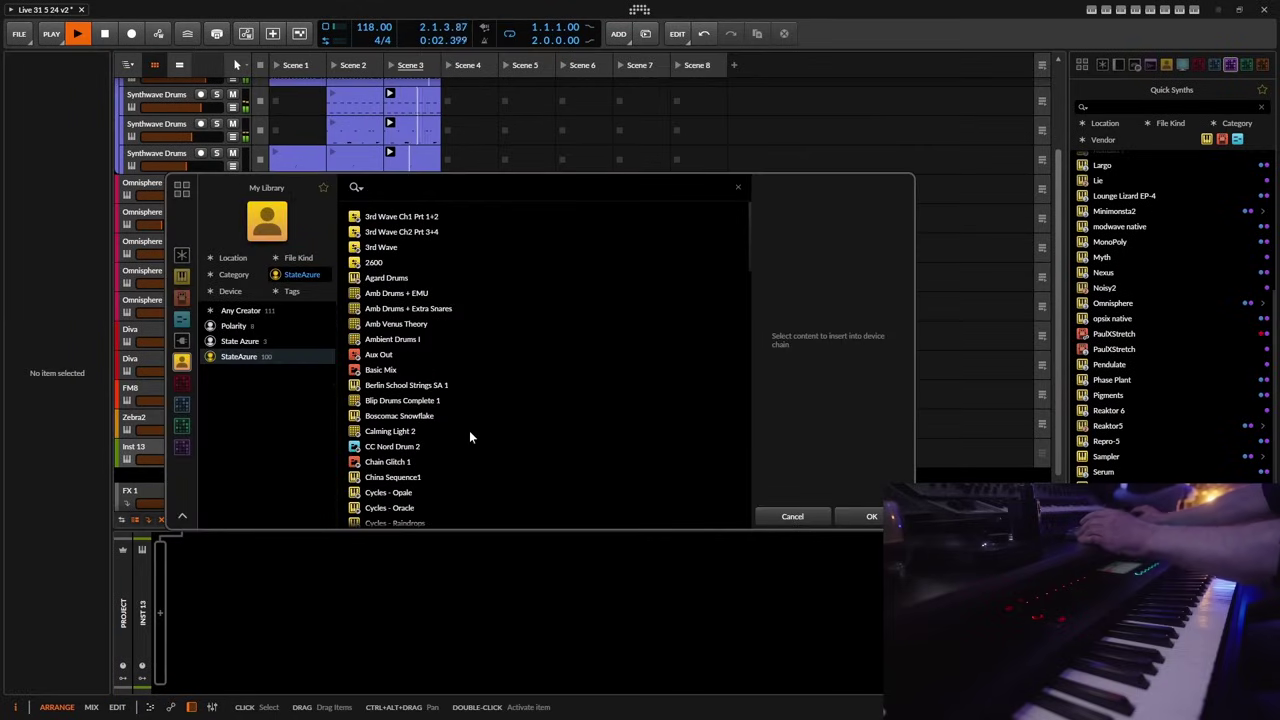
pyautogui.scroll(-4, 469, 432)
pyautogui.scroll(-2, 466, 453)
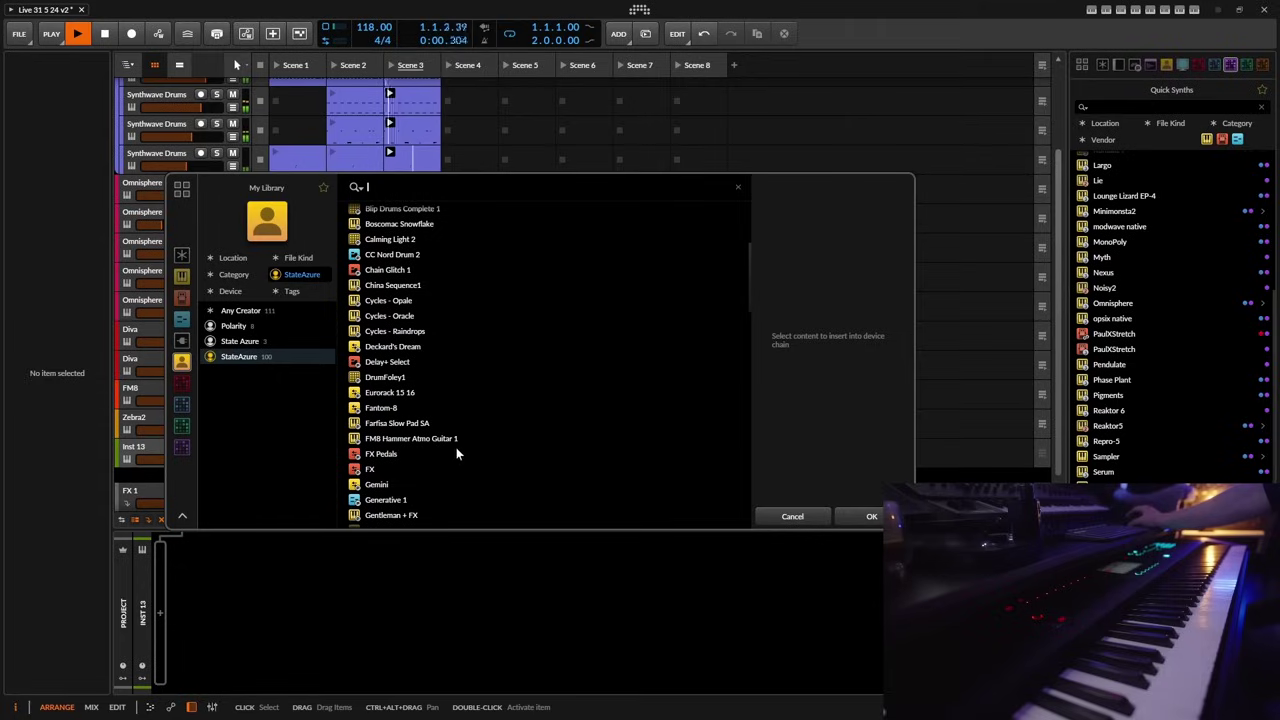
pyautogui.click(394, 441)
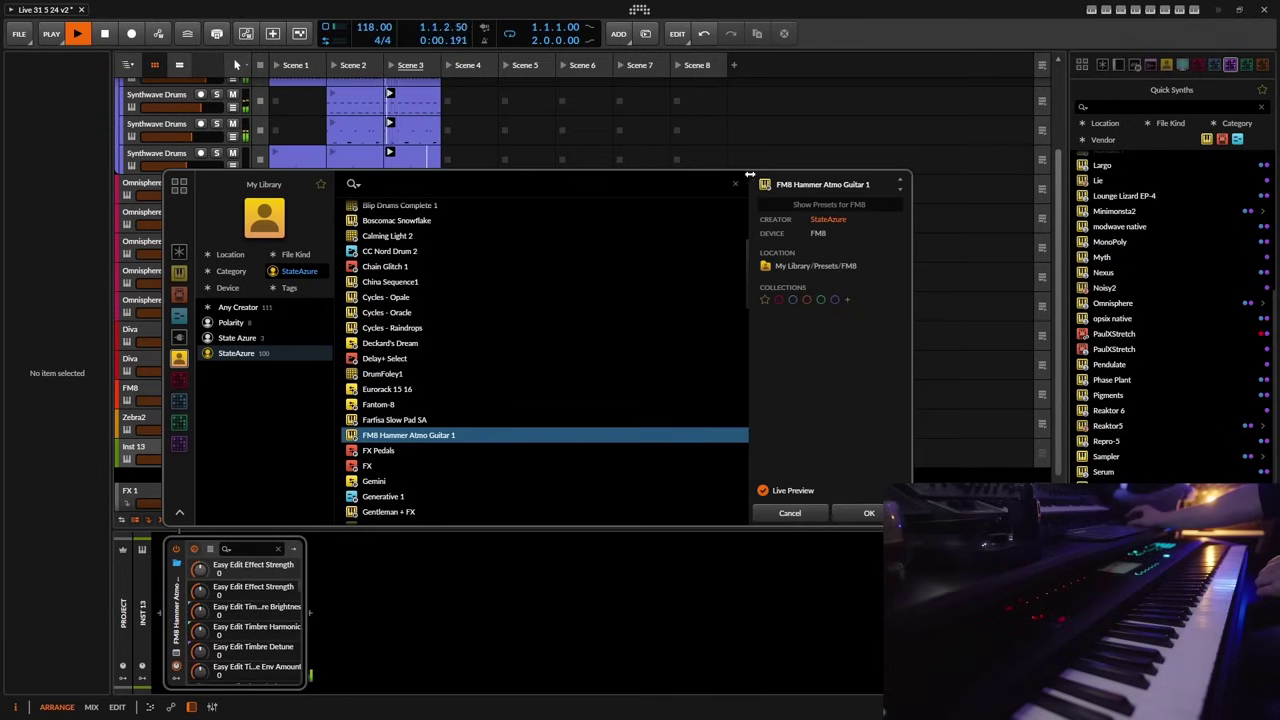
pyautogui.moveTo(790, 176); pyautogui.dragTo(898, 110)
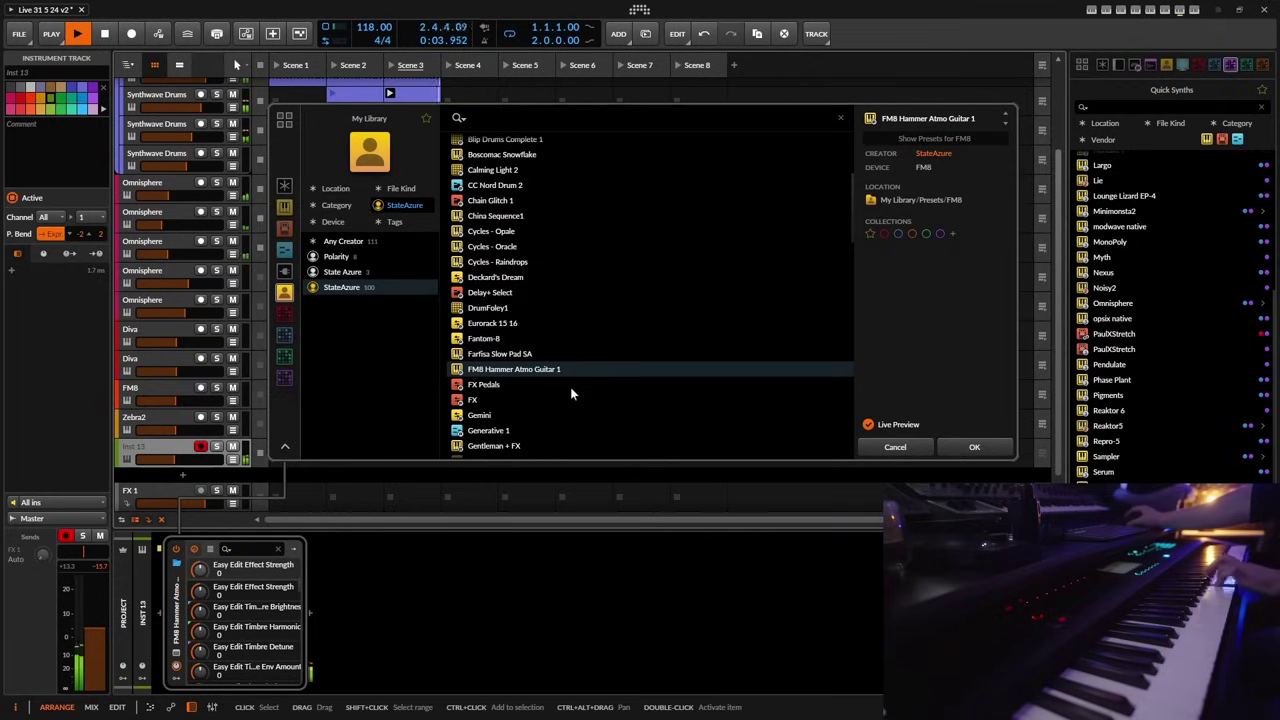
# - Audition the SA Jan Hammer Lead Guitar 3 preset and lower the track volume to -10.9 dB
pyautogui.scroll(3, 553, 341)
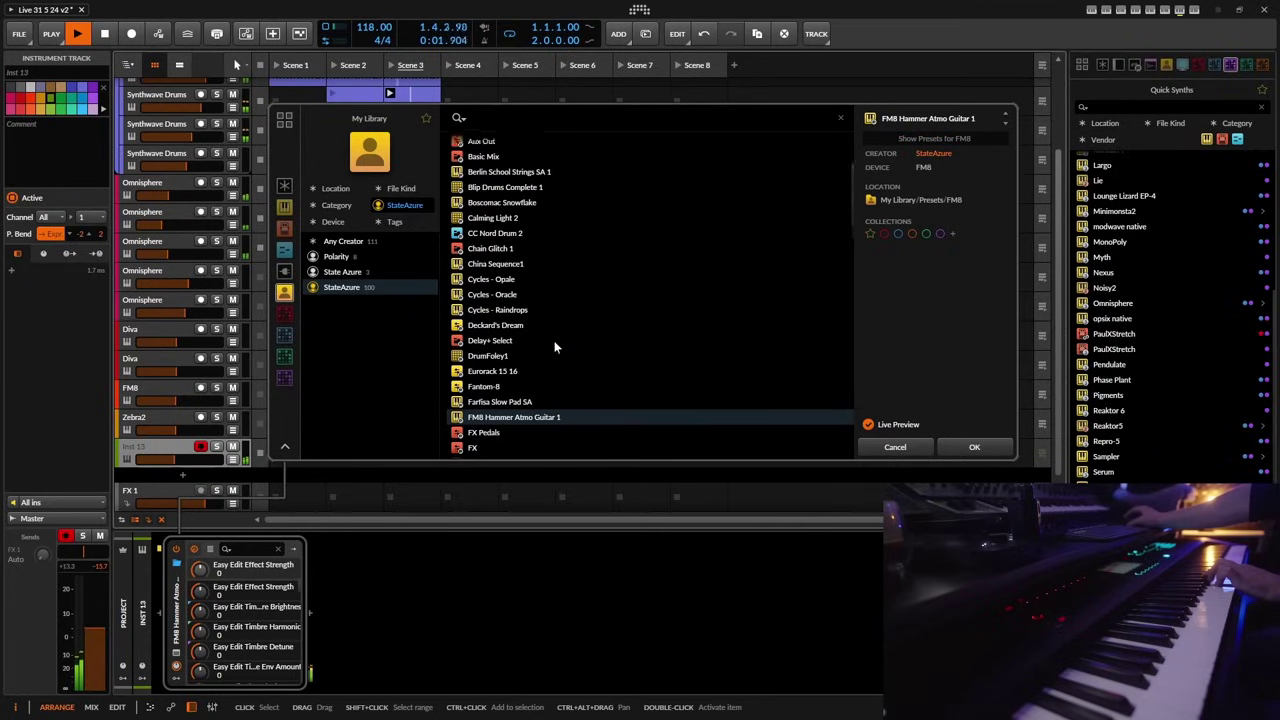
pyautogui.scroll(-5, 554, 345)
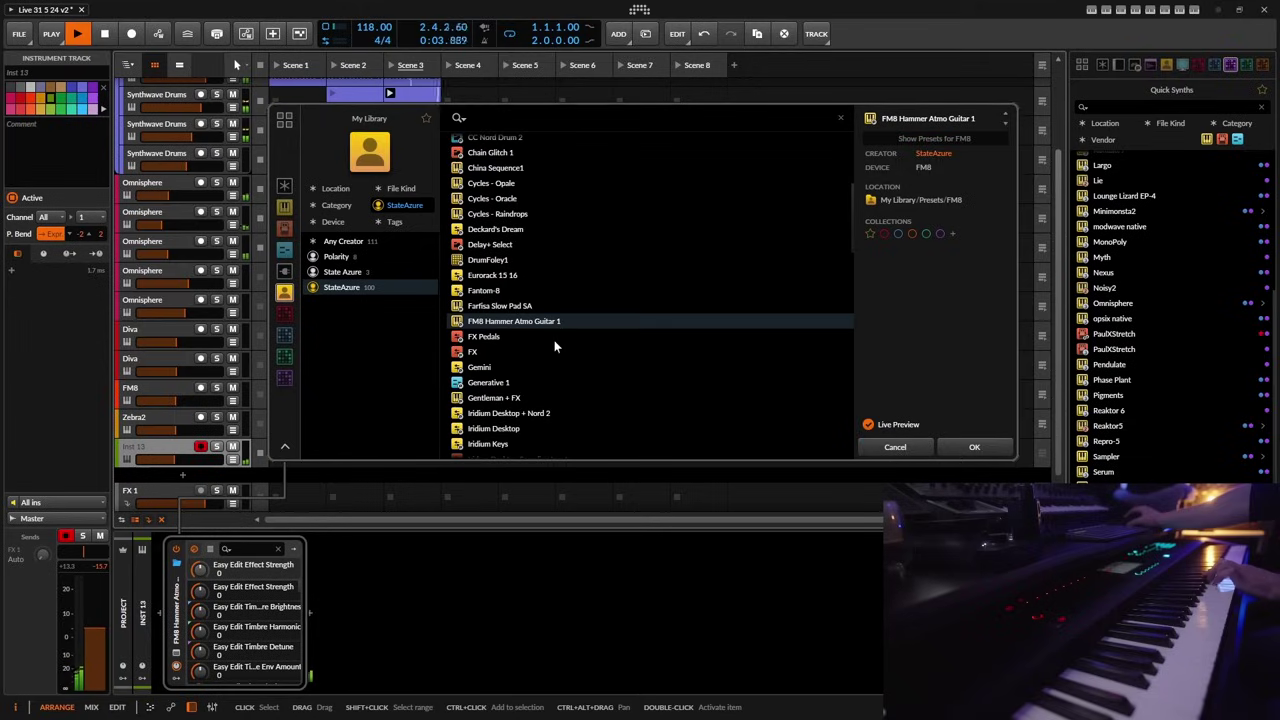
pyautogui.scroll(-1, 554, 345)
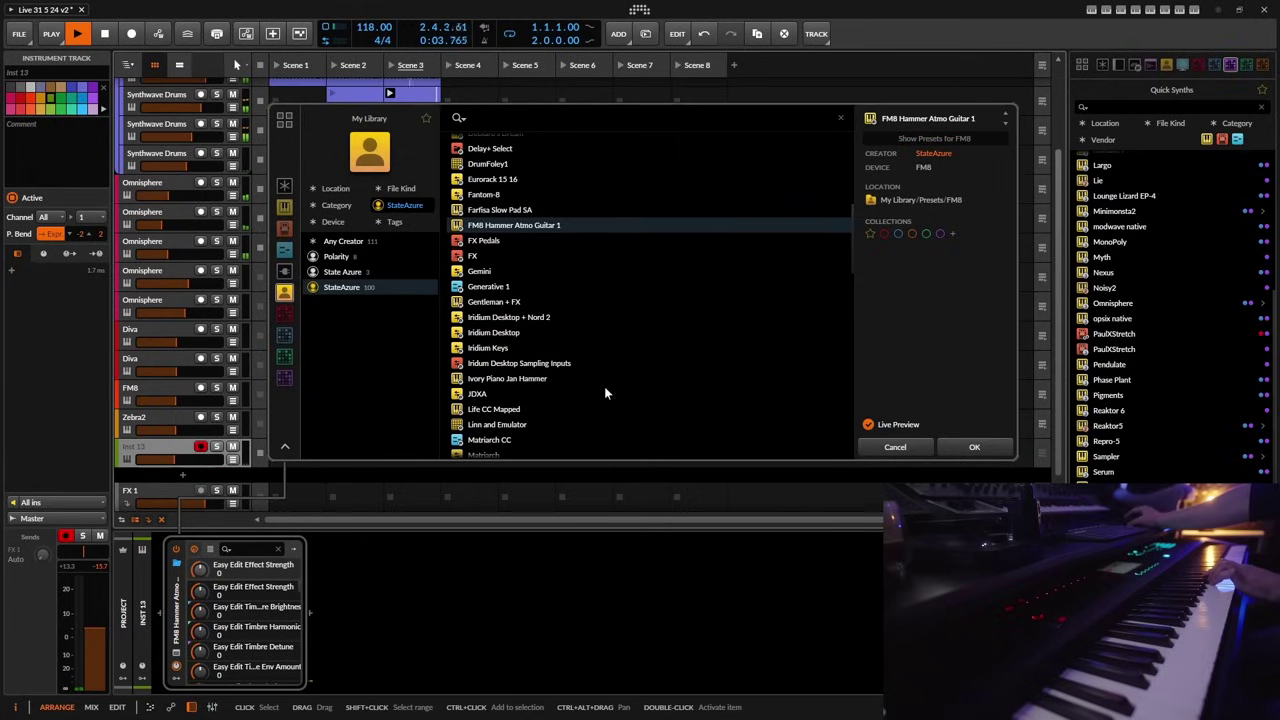
pyautogui.scroll(-3, 605, 392)
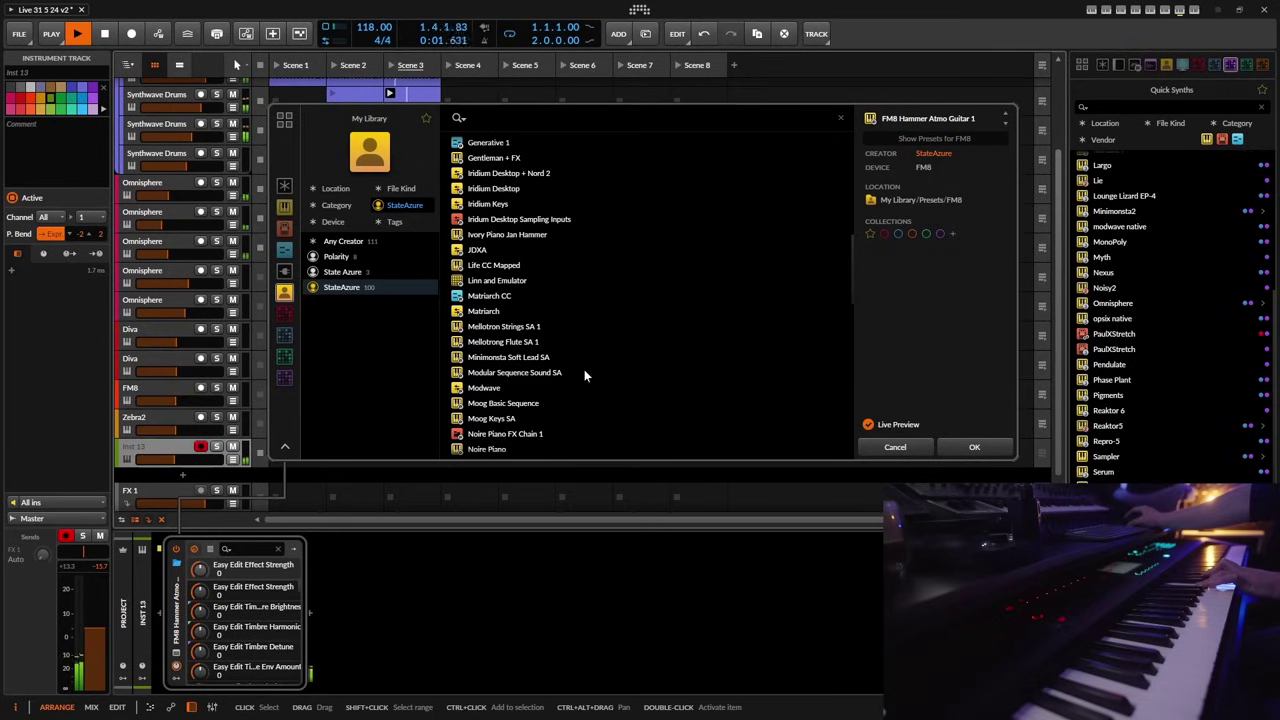
pyautogui.scroll(-3, 557, 327)
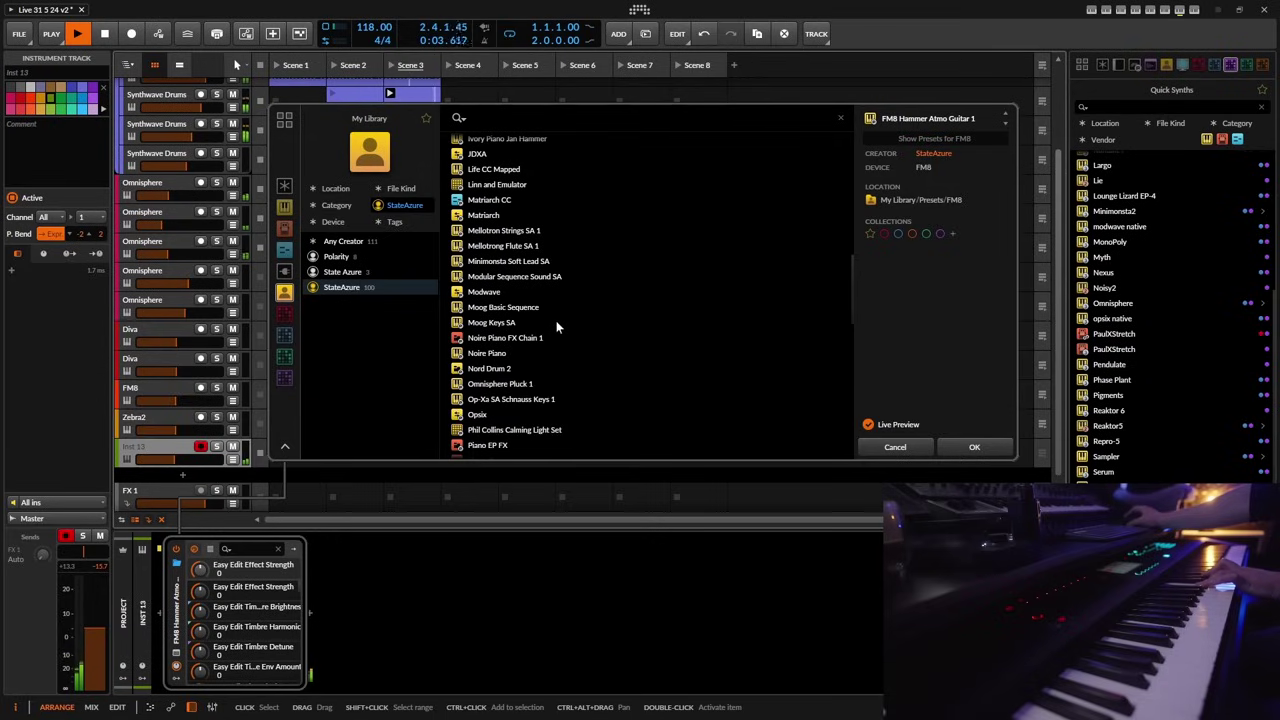
pyautogui.scroll(-3, 557, 327)
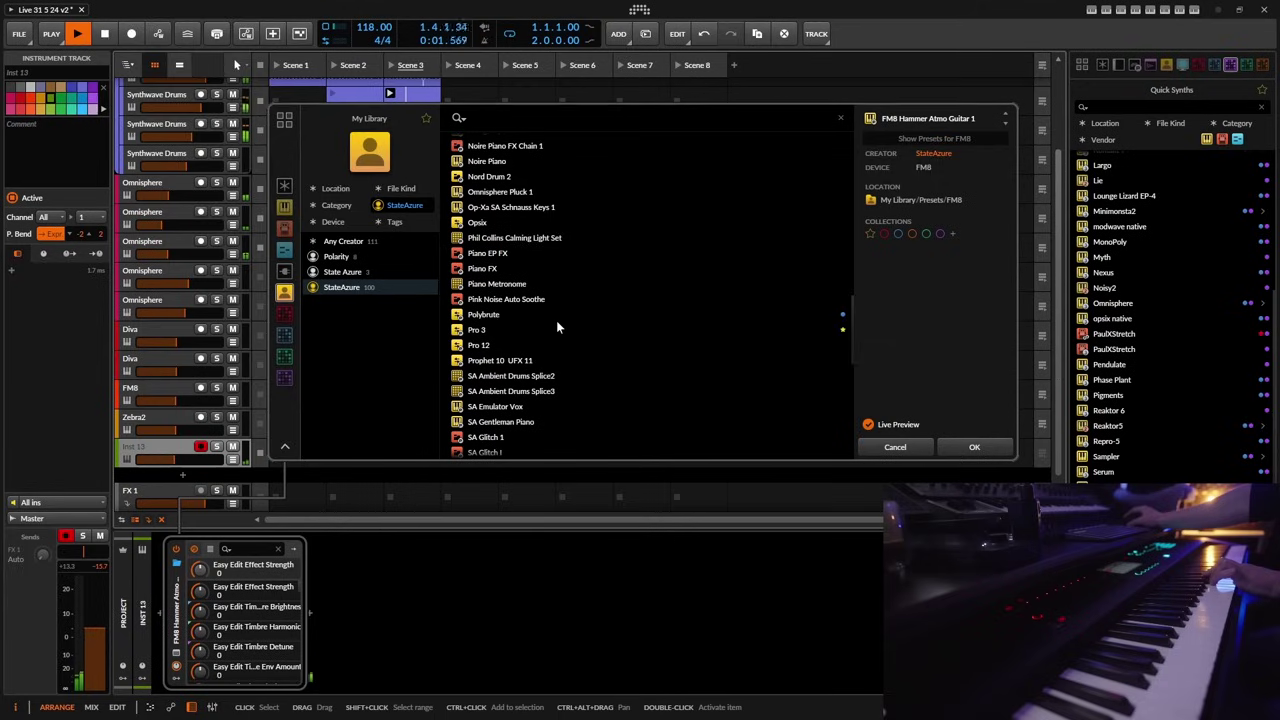
pyautogui.scroll(-3, 557, 327)
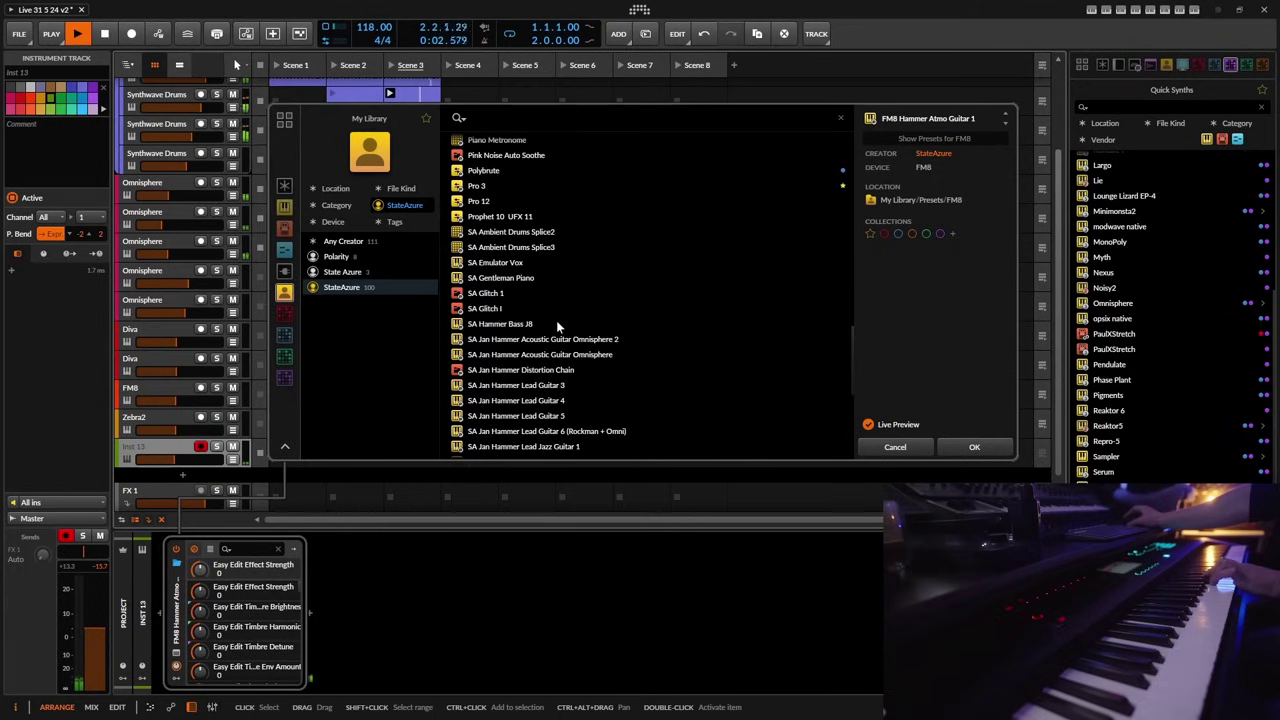
pyautogui.click(548, 388)
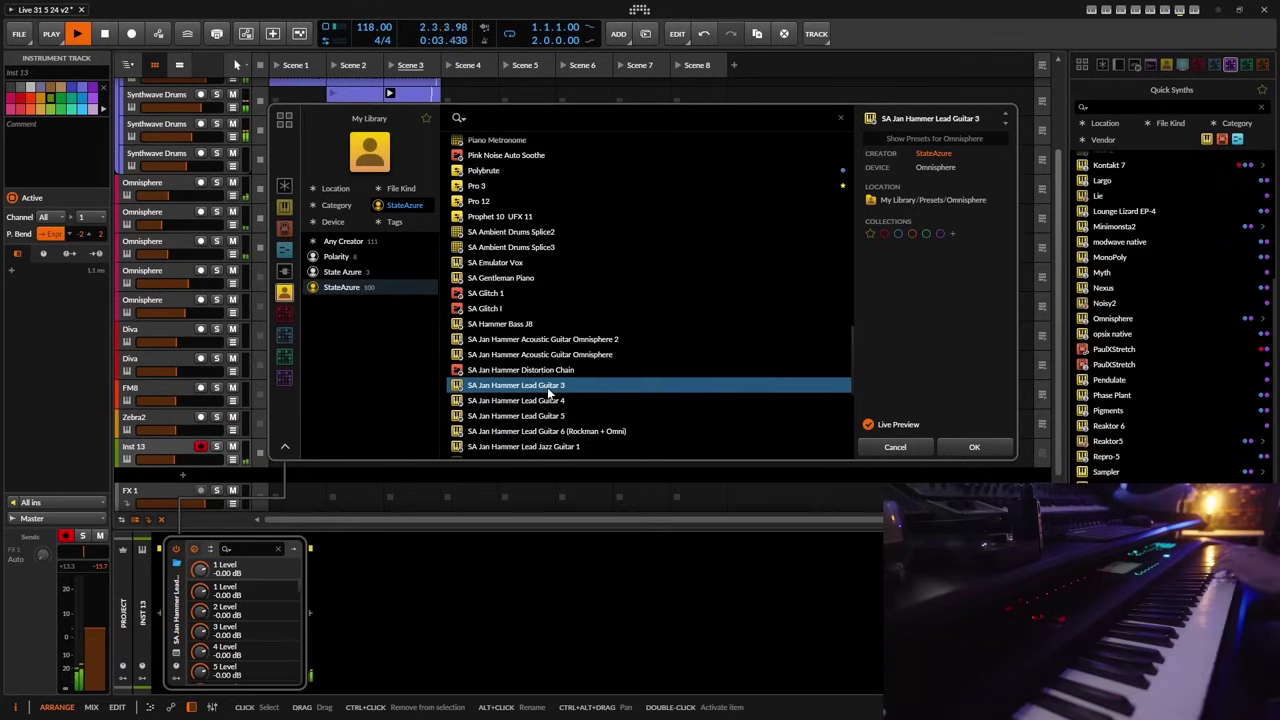
pyautogui.moveTo(107, 625); pyautogui.dragTo(107, 616)
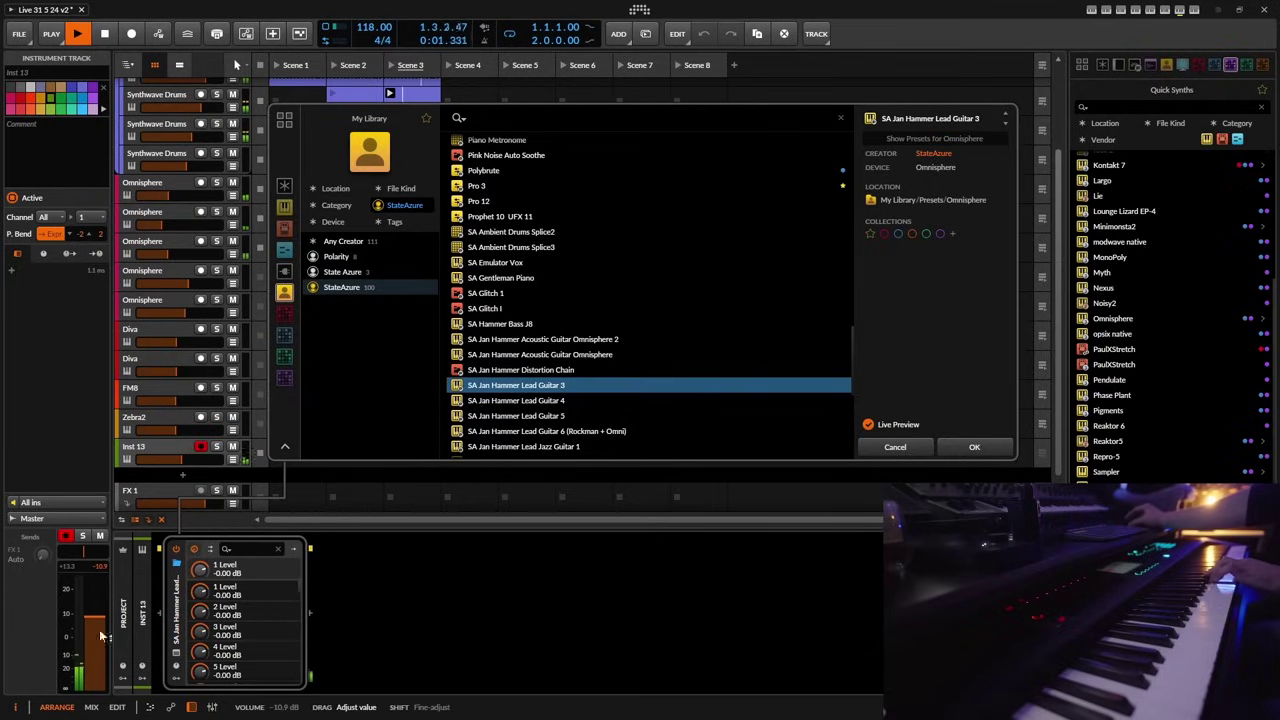
# - Audition SA Jan Hammer Lead Guitar 4, load SA Jan Hammer Lead Guitar 5 on the track and close the Omnisphere window
pyautogui.click(550, 399)
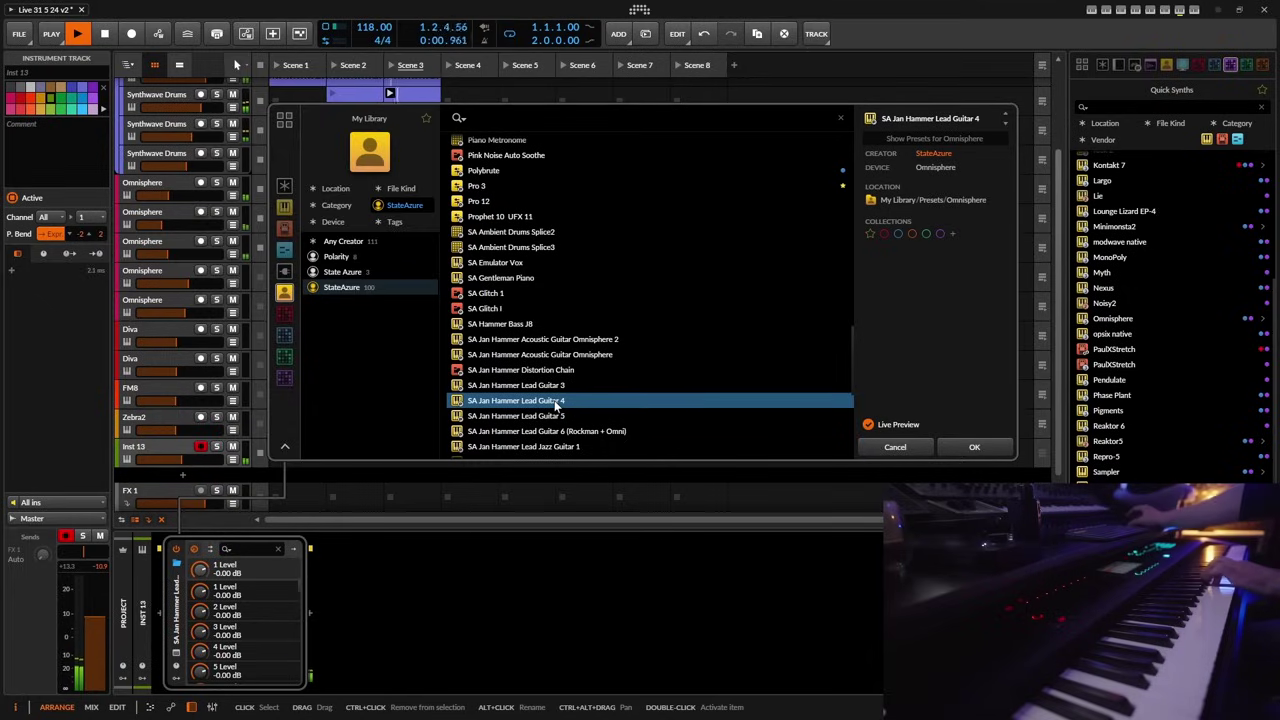
pyautogui.click(552, 416)
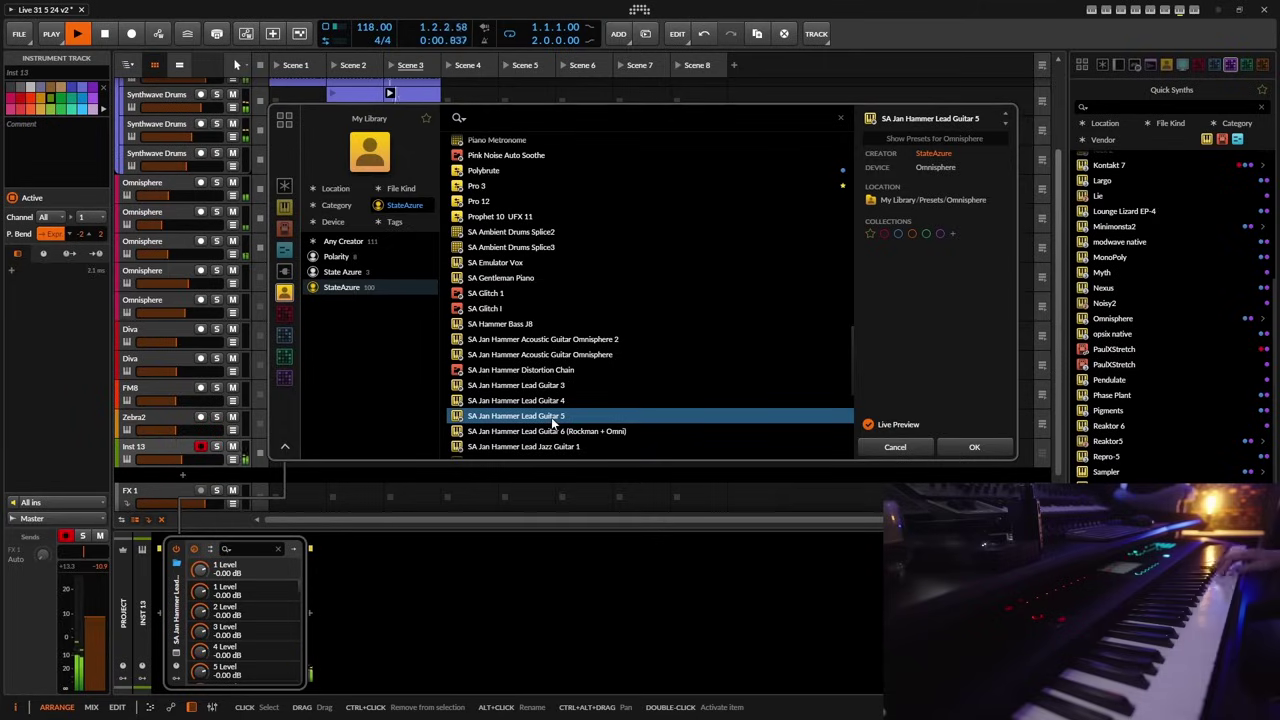
pyautogui.click(975, 448)
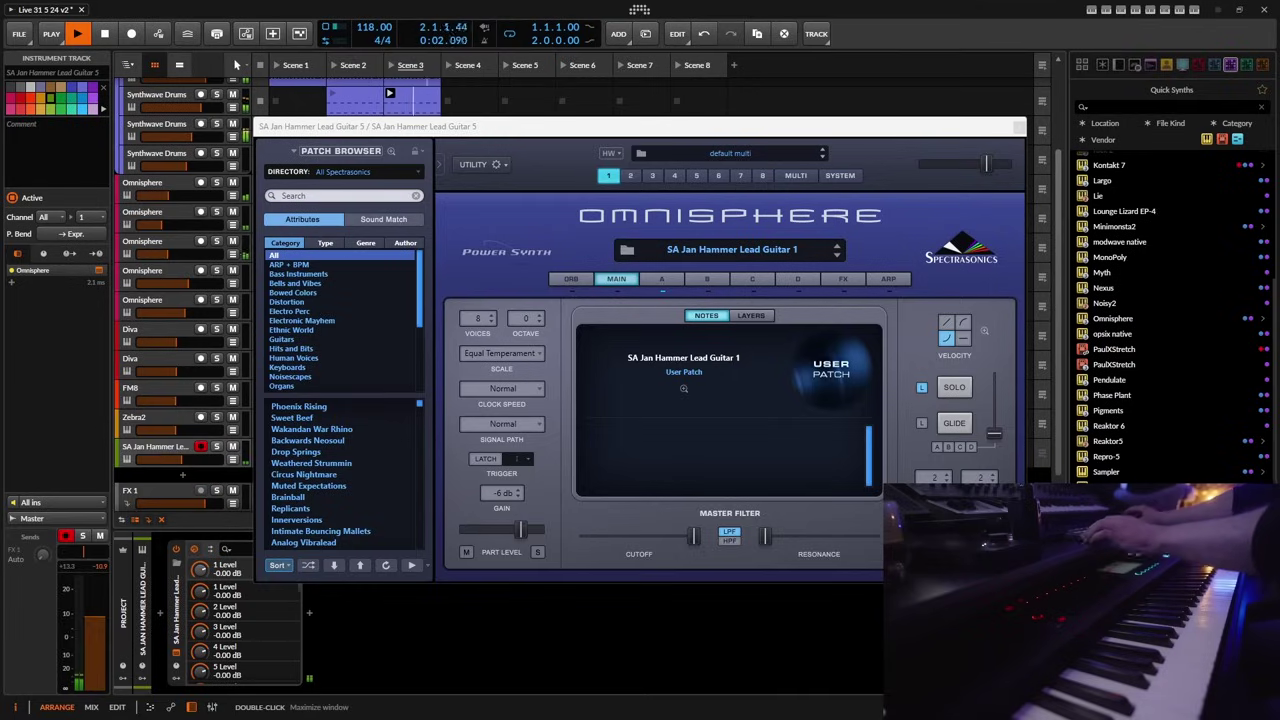
pyautogui.click(1019, 127)
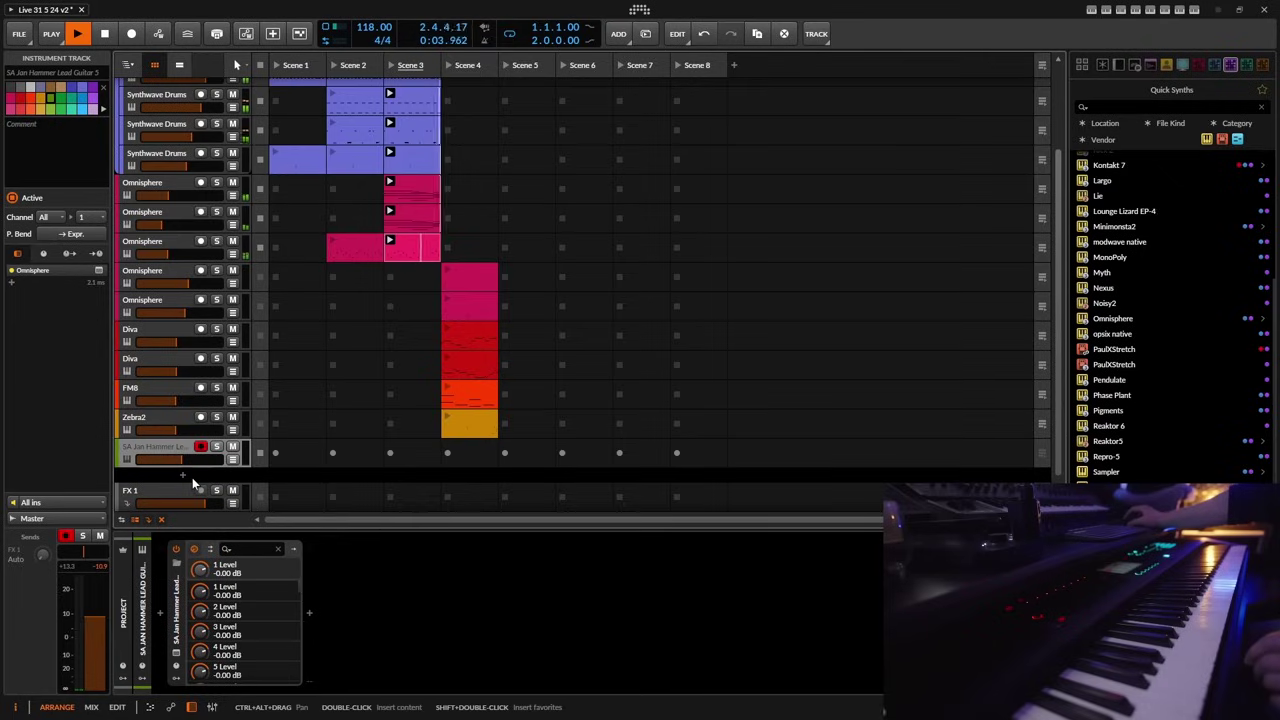
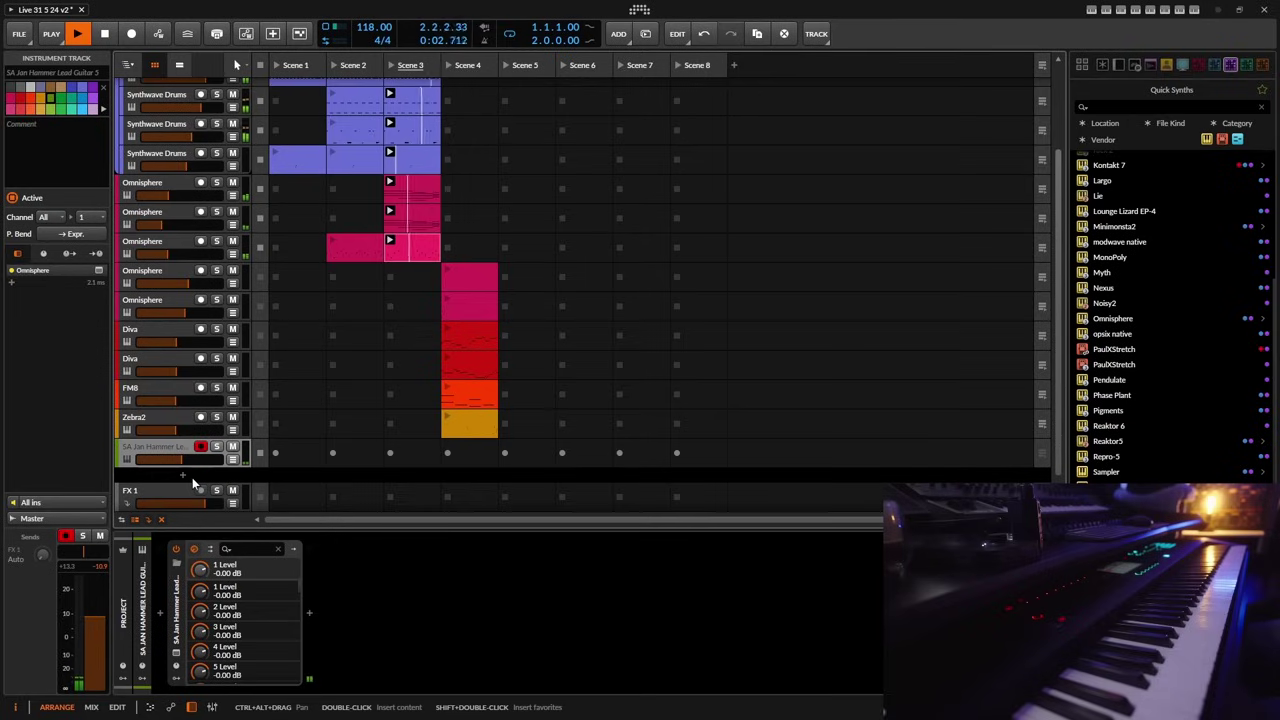
# - Add an instrument track below the lead guitar track, browse My Library for its preset and launch Scene 2
pyautogui.rightClick(306, 475)
pyautogui.click(348, 485)
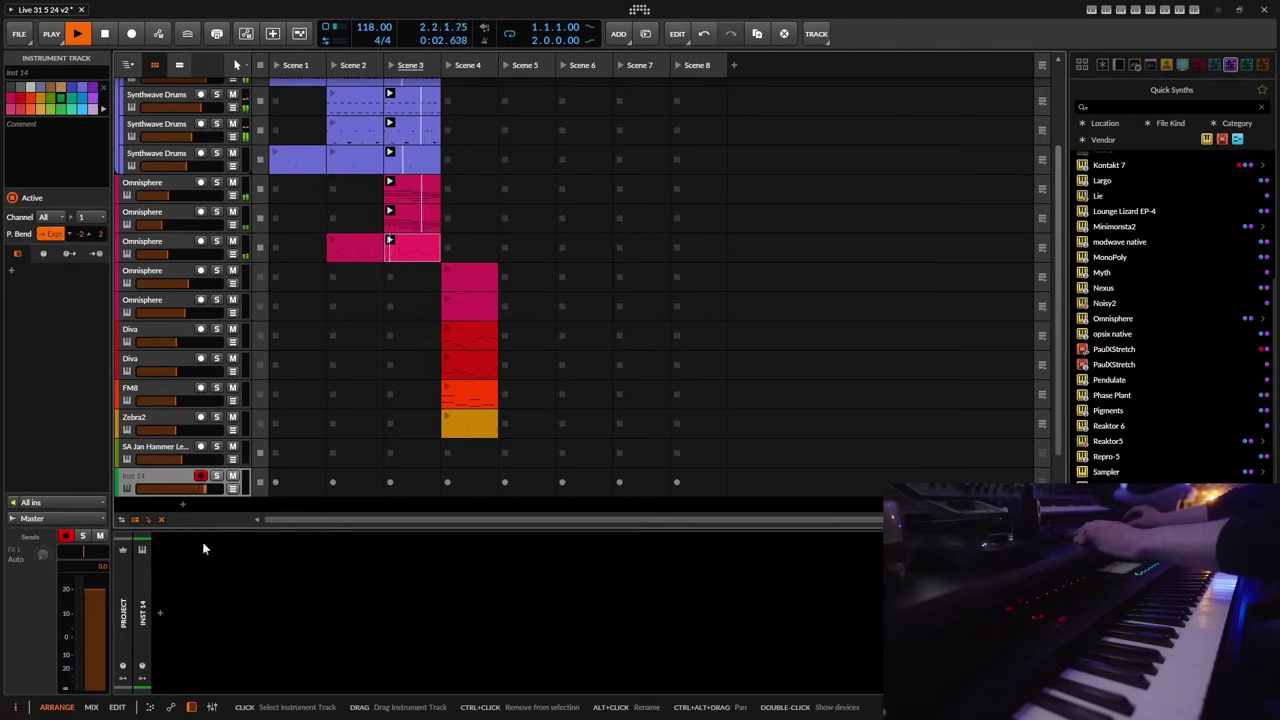
pyautogui.click(159, 612)
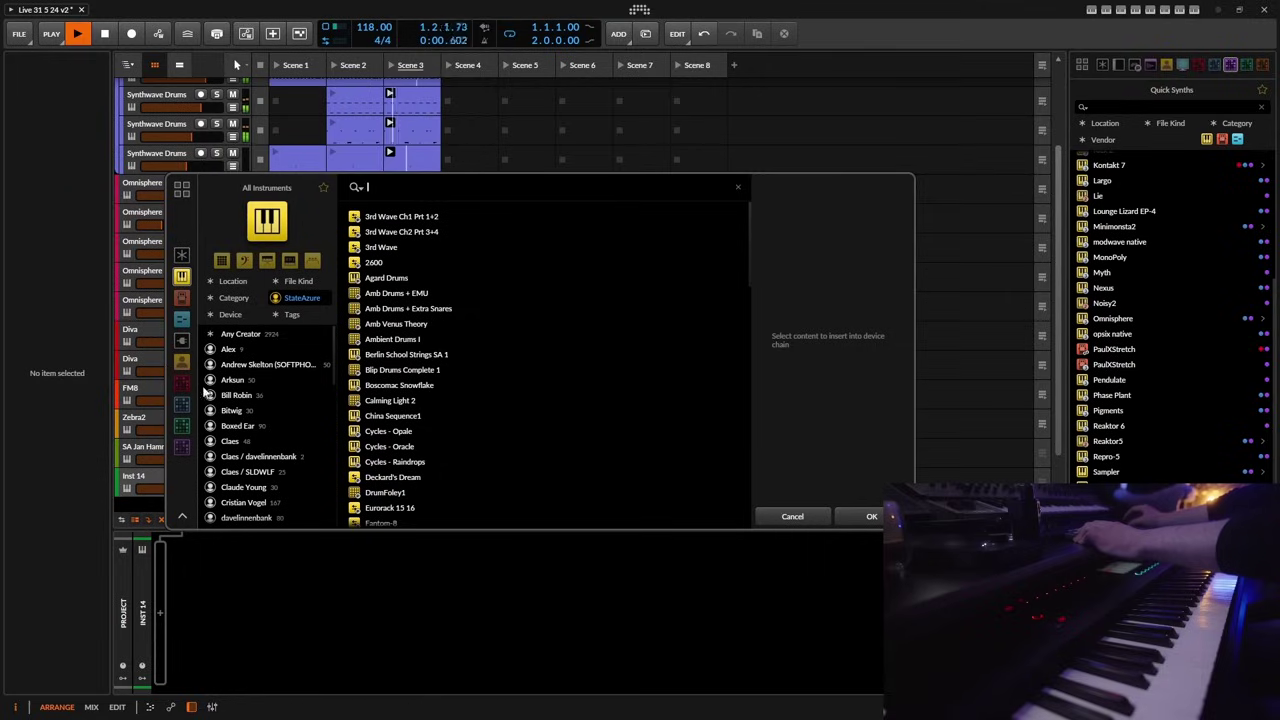
pyautogui.click(181, 361)
pyautogui.scroll(-4, 474, 357)
pyautogui.click(338, 71)
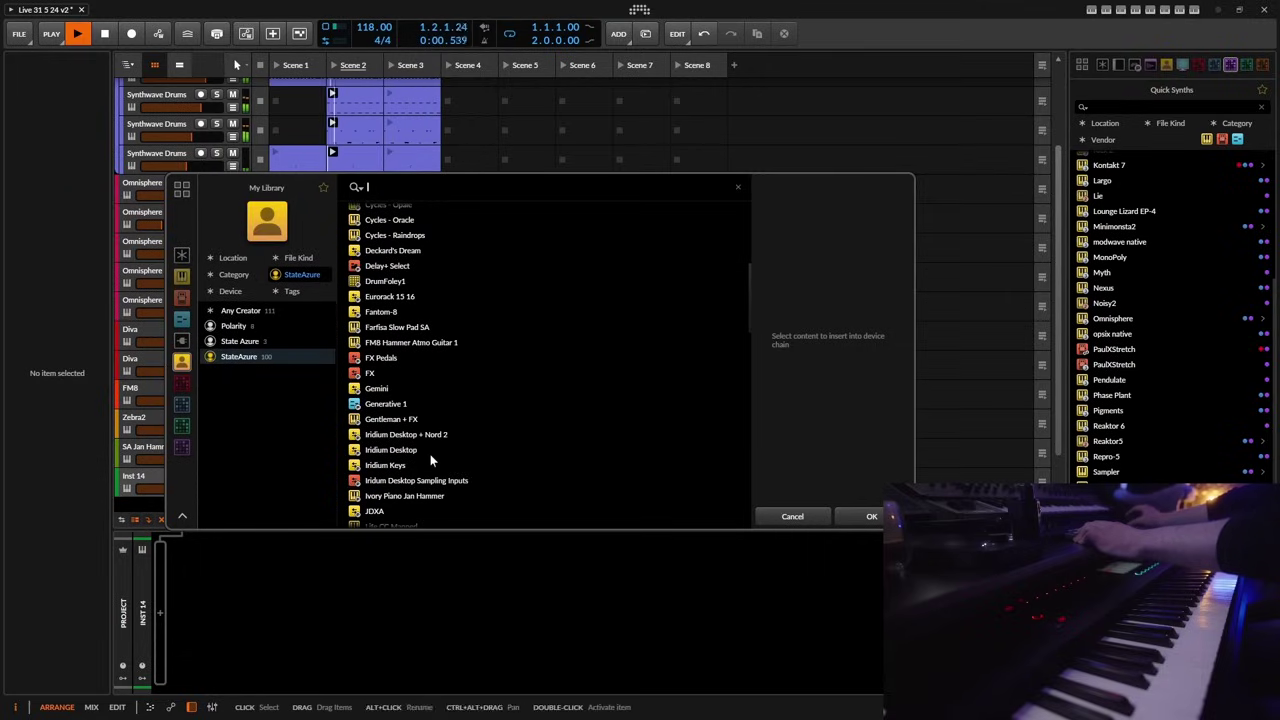
# - Load the SA Jan Hammmer Heavy Guitar 3 preset on the new track and close the FM8 window
pyautogui.moveTo(660, 183); pyautogui.dragTo(861, 112)
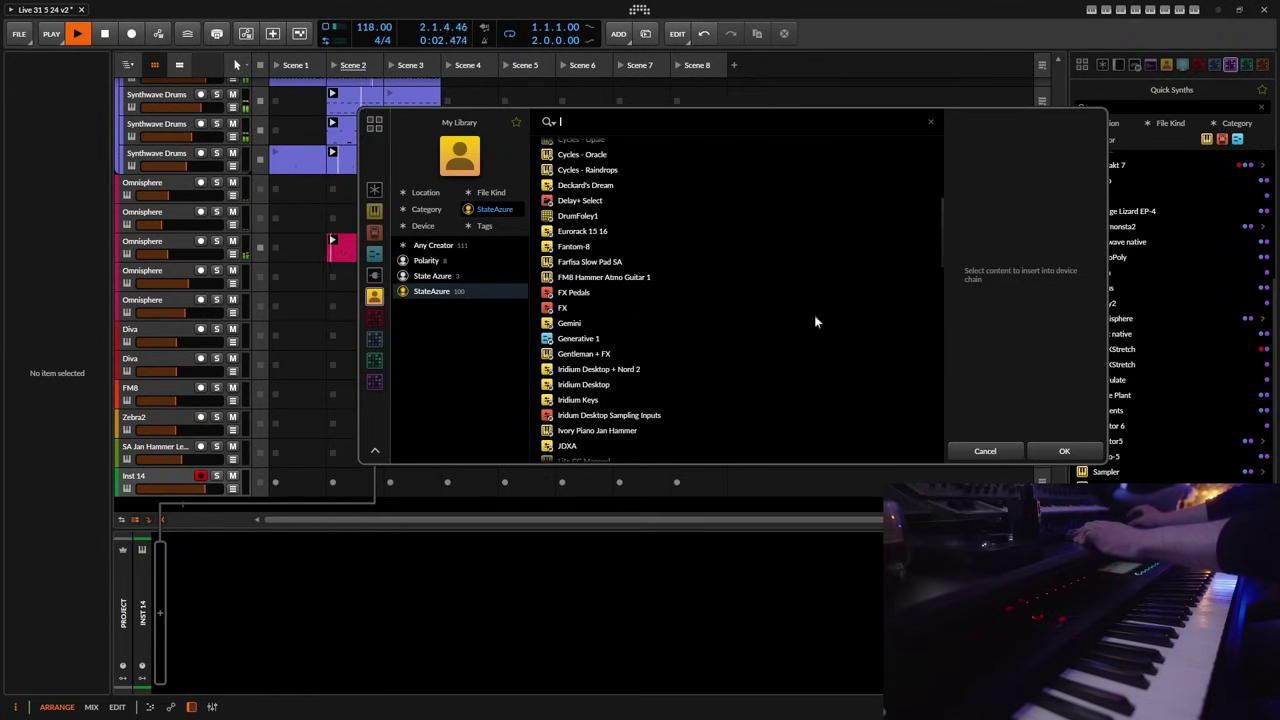
pyautogui.scroll(-15, 625, 334)
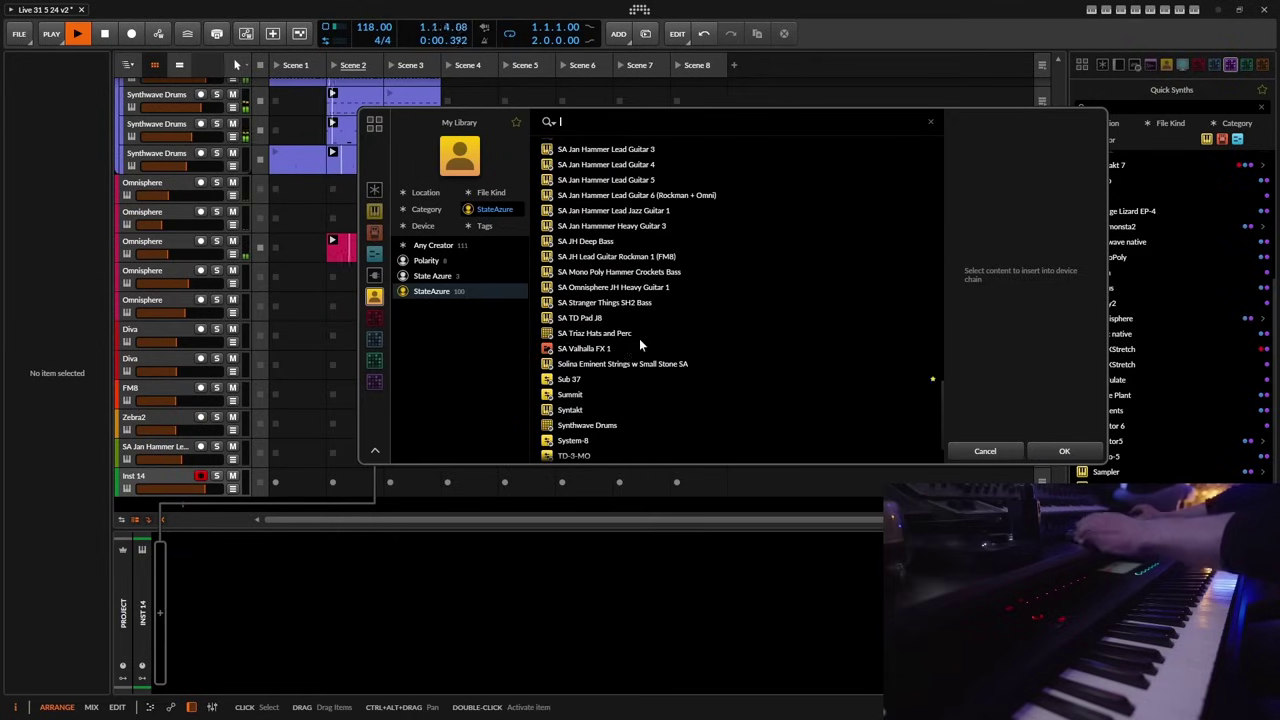
pyautogui.scroll(4, 640, 344)
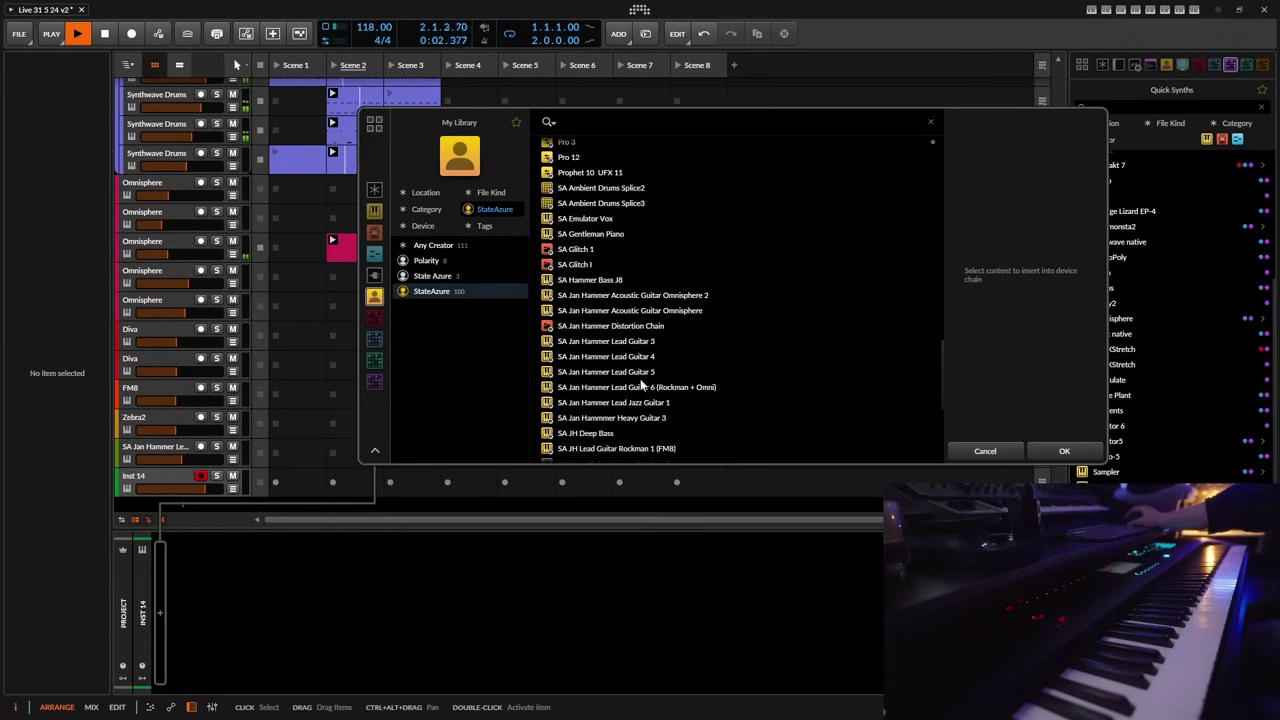
pyautogui.click(605, 417)
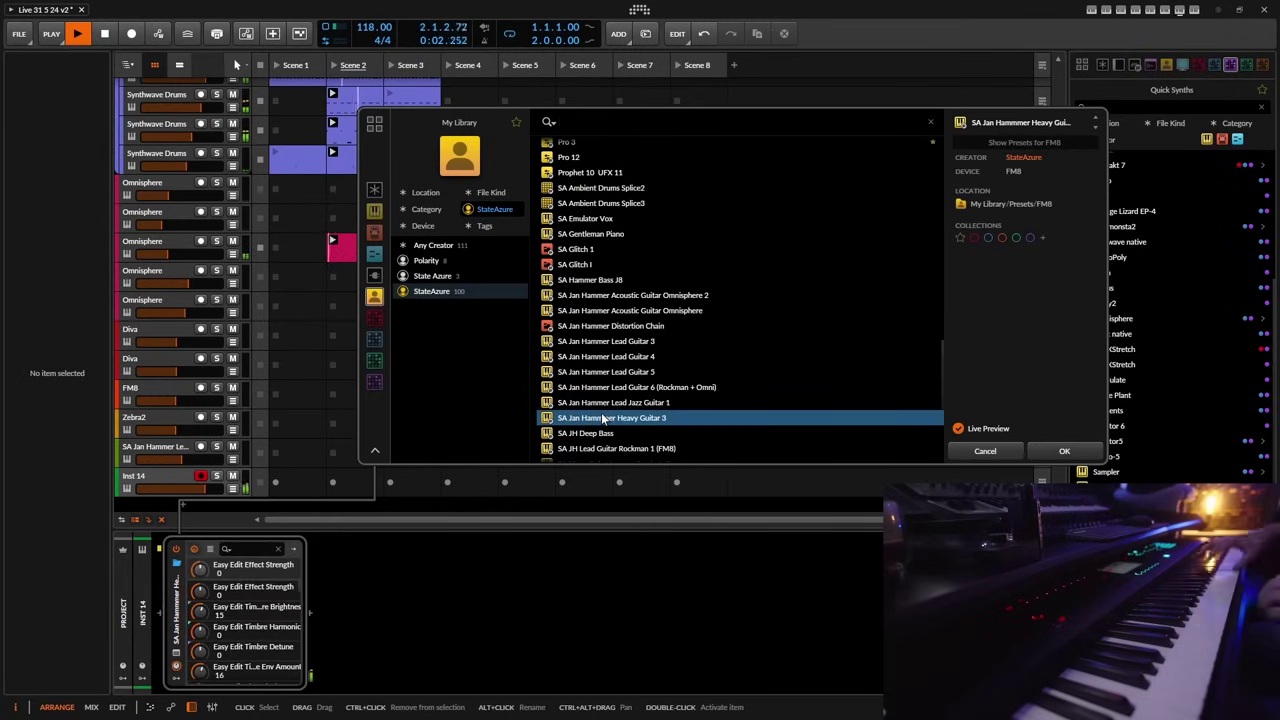
pyautogui.click(1061, 454)
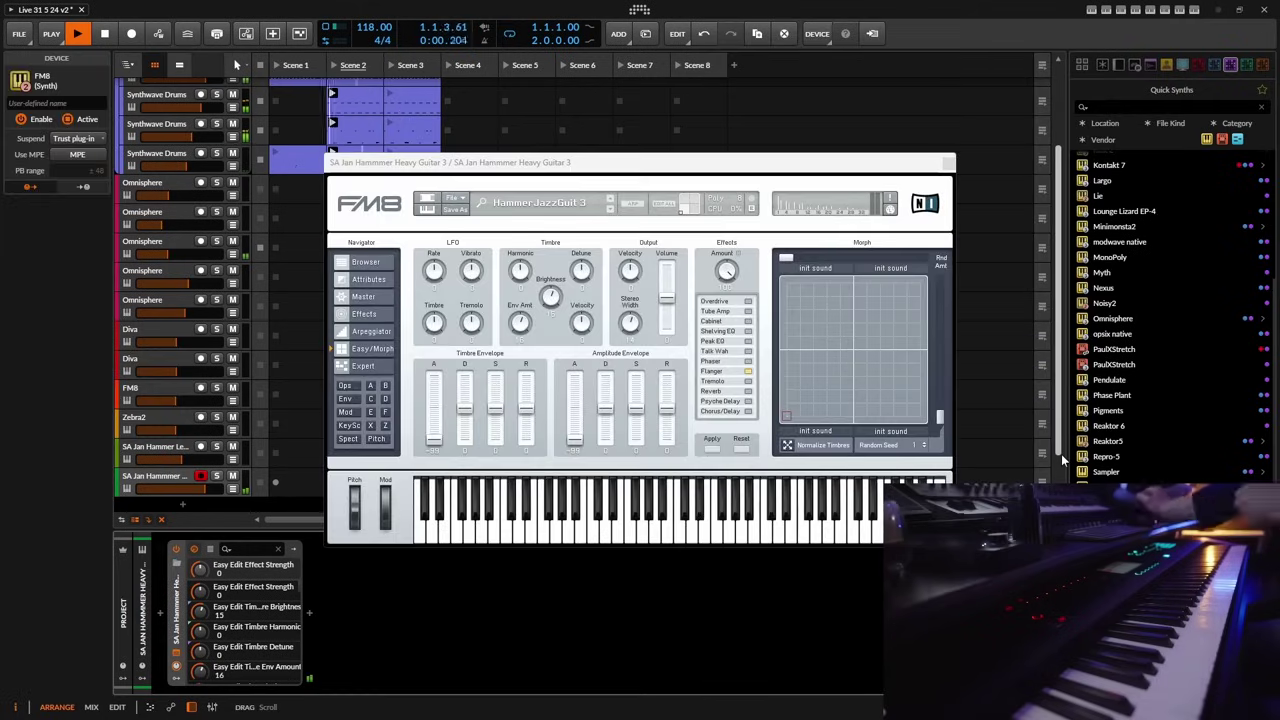
pyautogui.click(948, 162)
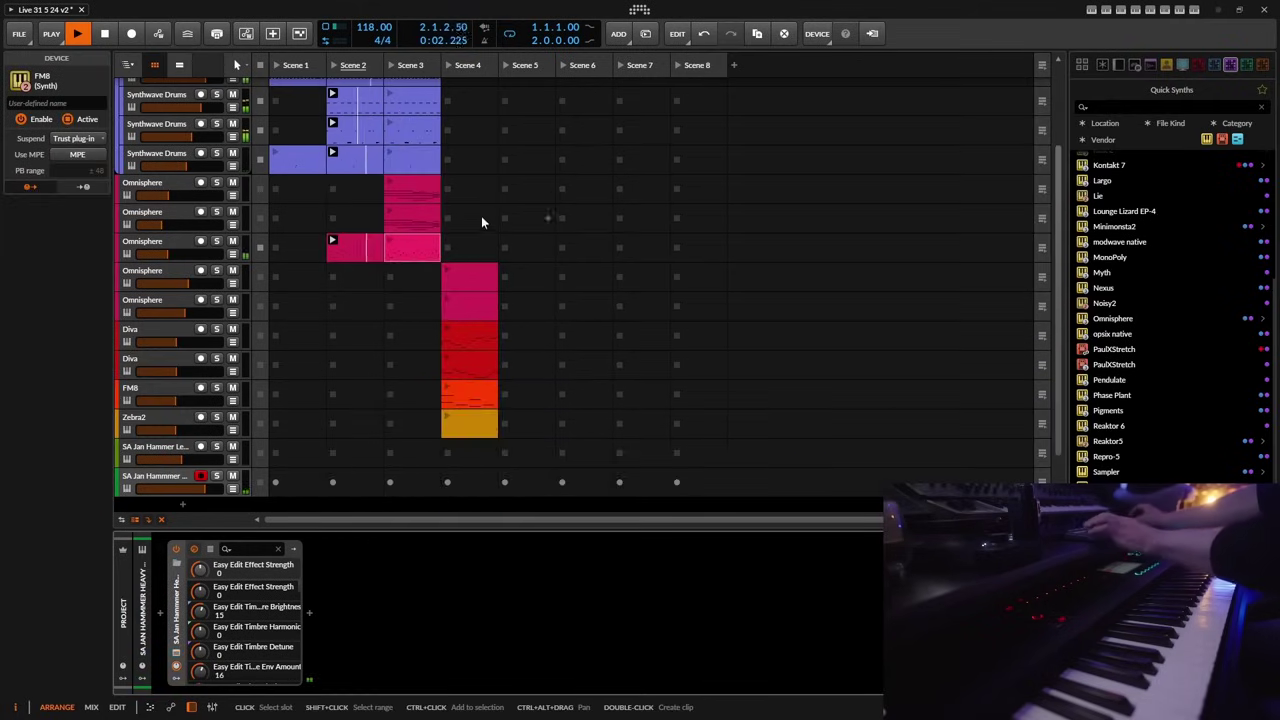
# - Copy the nine Scene 3 clips, from the top Diva track down to the third Omnisphere track, into Scene 5
pyautogui.scroll(2, 476, 219)
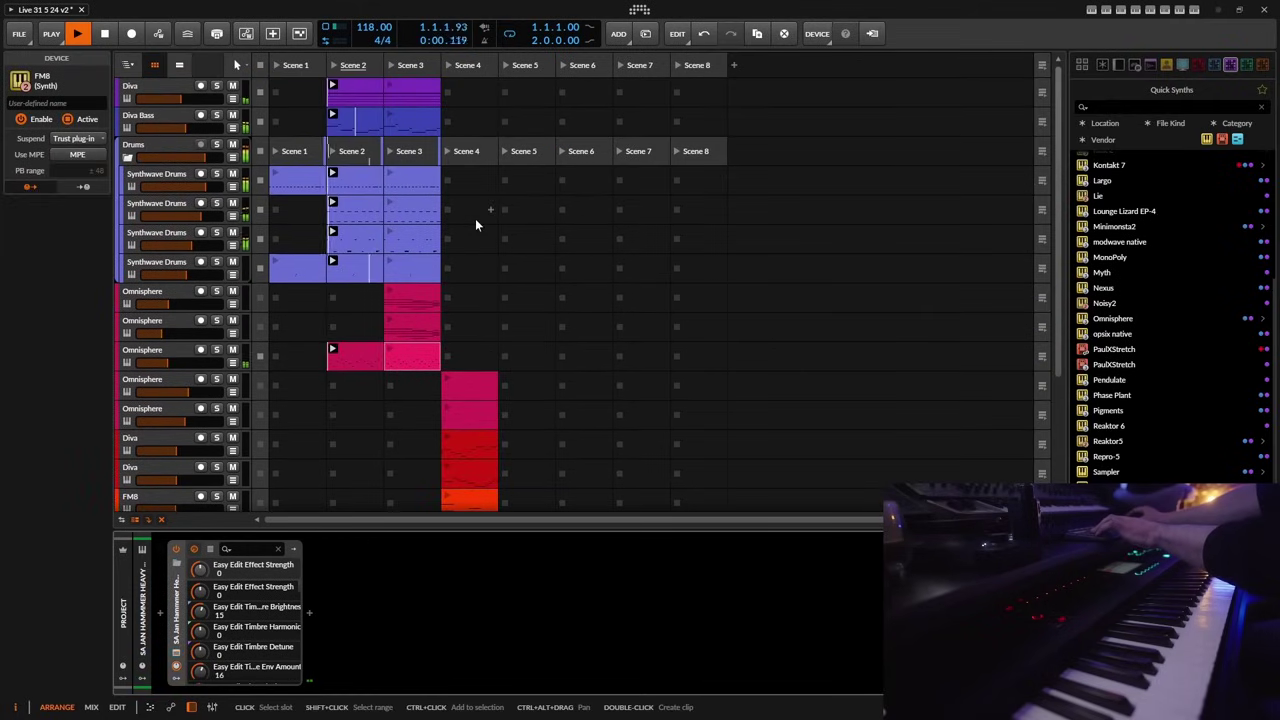
pyautogui.click(420, 92)
pyautogui.keyDown('ctrl'); pyautogui.click(414, 123); pyautogui.keyUp('ctrl')
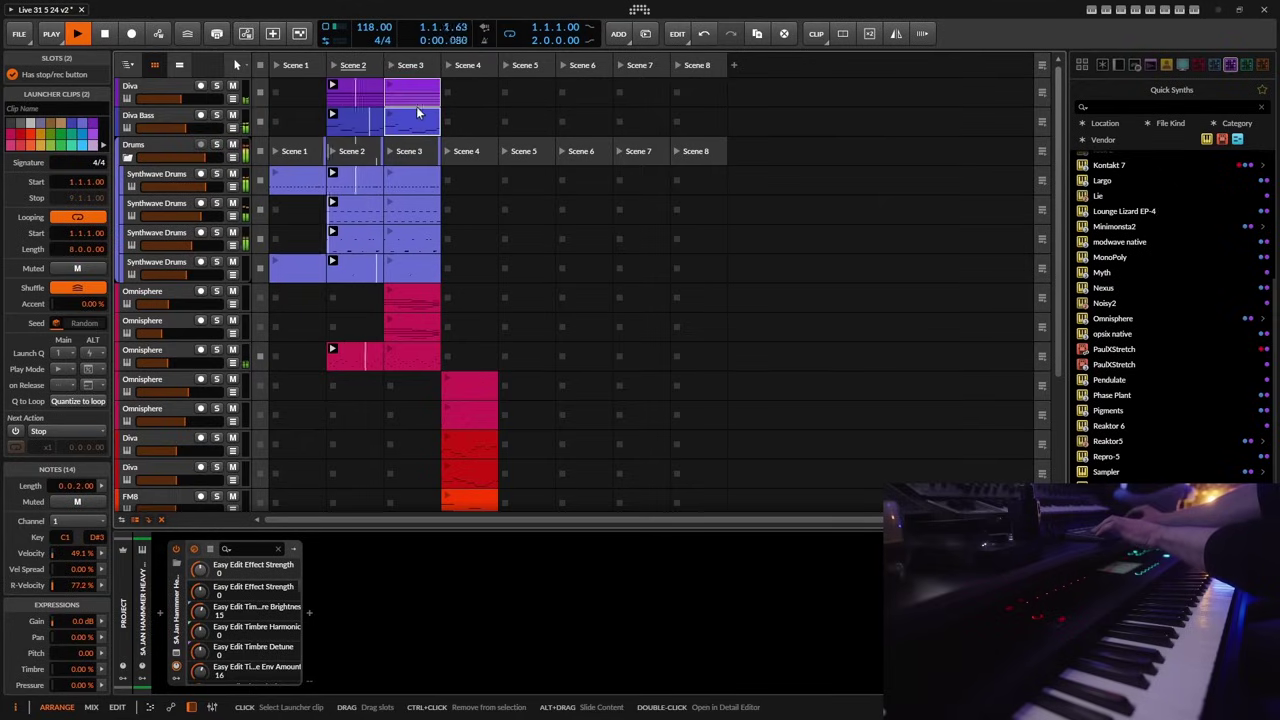
pyautogui.keyDown('shift'); pyautogui.click(420, 190); pyautogui.keyUp('shift')
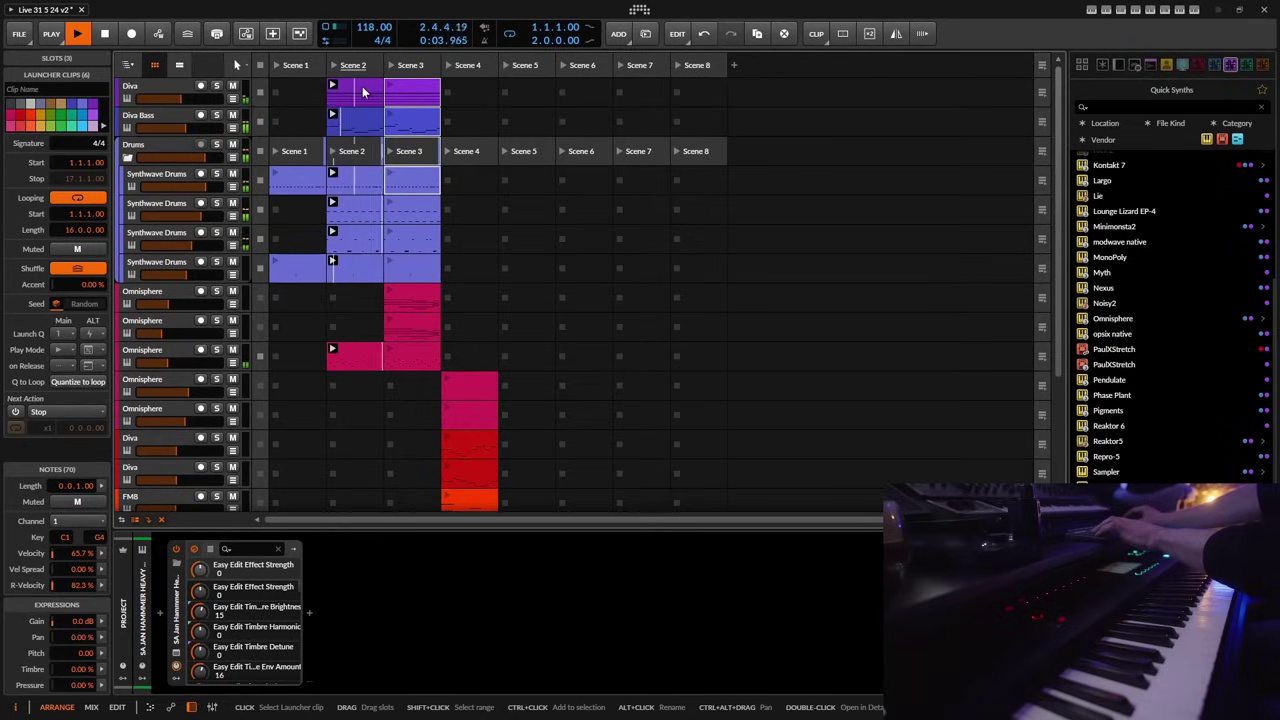
pyautogui.keyDown('shift'); pyautogui.click(414, 358); pyautogui.keyUp('shift')
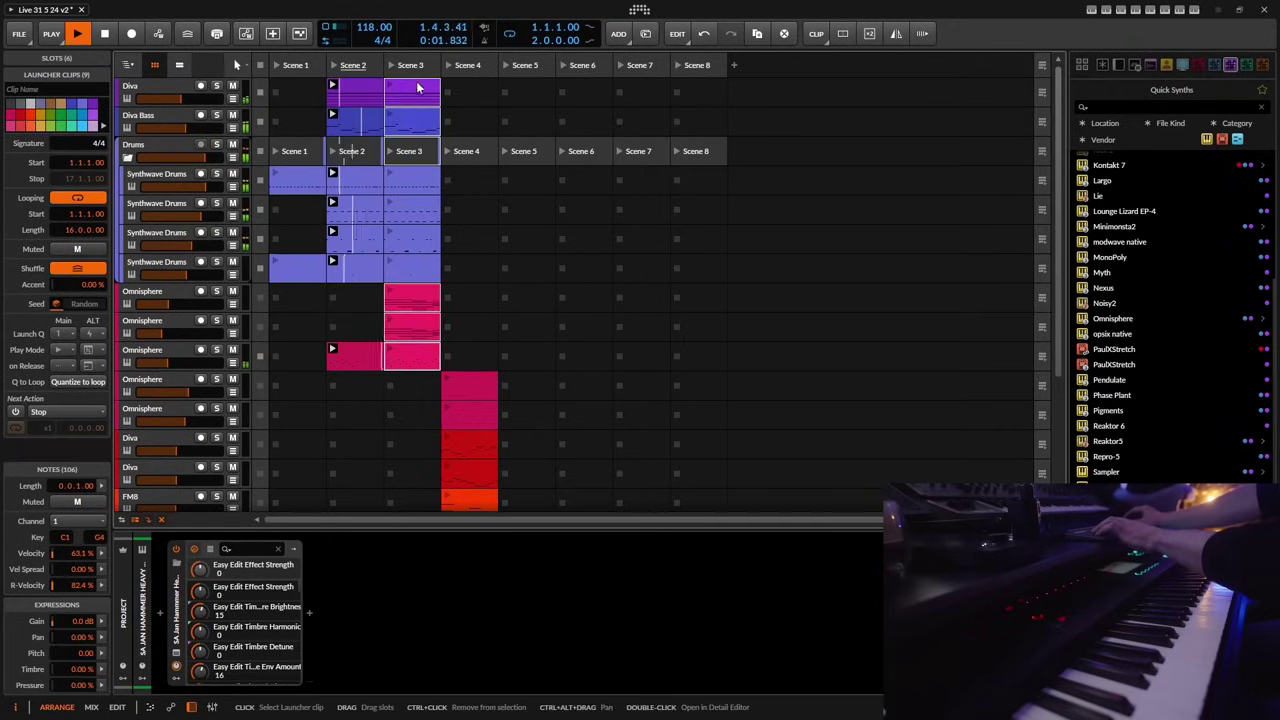
pyautogui.moveTo(421, 90); pyautogui.dragTo(529, 88)
# - Copy the Scene 4 clips of the fourth and fifth Omnisphere tracks and the Diva track below them into Scene 5
pyautogui.scroll(-4, 477, 220)
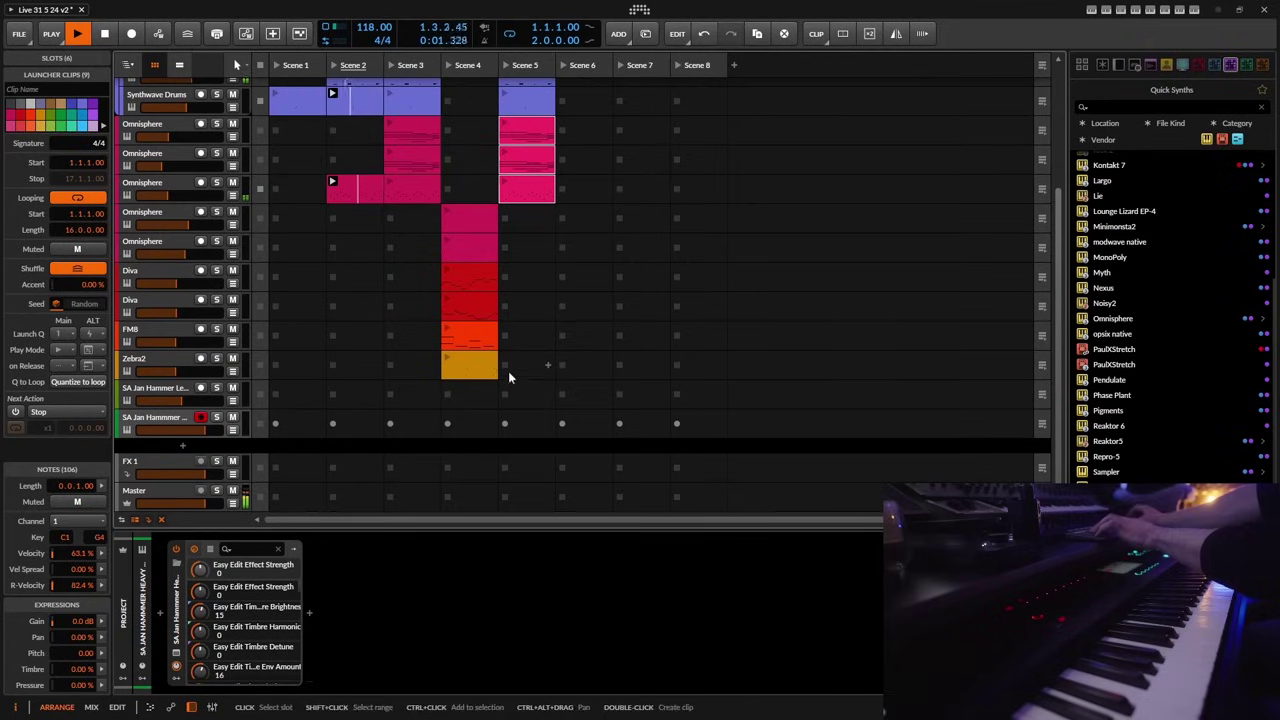
pyautogui.click(477, 222)
pyautogui.keyDown('shift'); pyautogui.click(467, 279); pyautogui.keyUp('shift')
pyautogui.moveTo(483, 225); pyautogui.dragTo(533, 214)
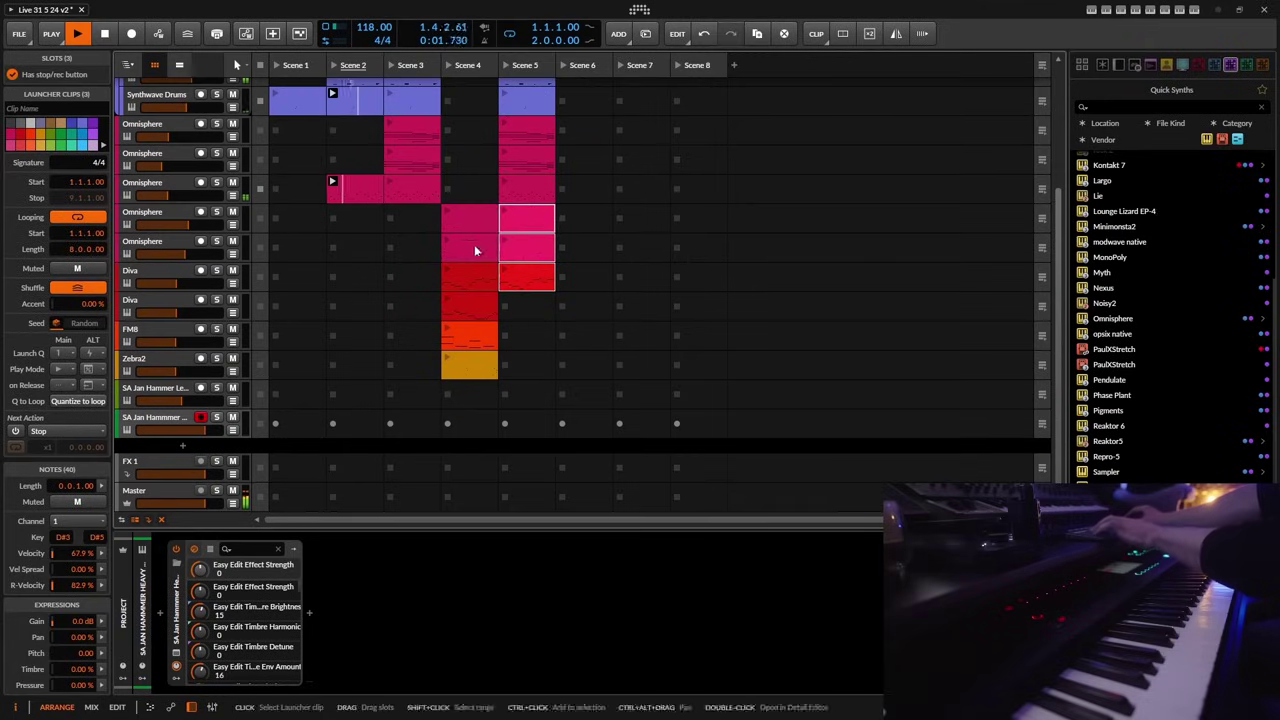
# - Copy the clips of the first two Omnisphere tracks from Scene 3 into Scene 4
pyautogui.moveTo(413, 123); pyautogui.dragTo(470, 130)
pyautogui.moveTo(411, 160); pyautogui.dragTo(463, 156)
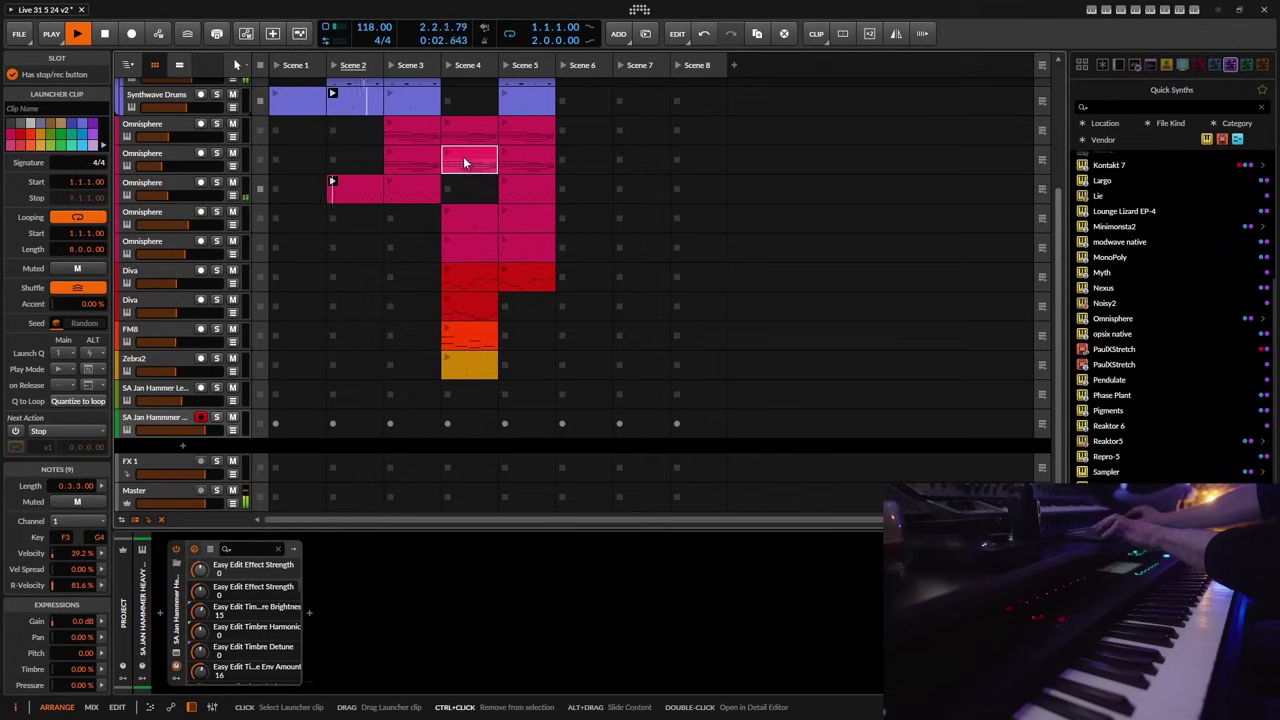
# - Delete the Scene 4 clip of the Diva track below the Omnisphere tracks, and move the lower Diva, FM8 and Zebra2 clips to Scene 7
pyautogui.click(466, 270)
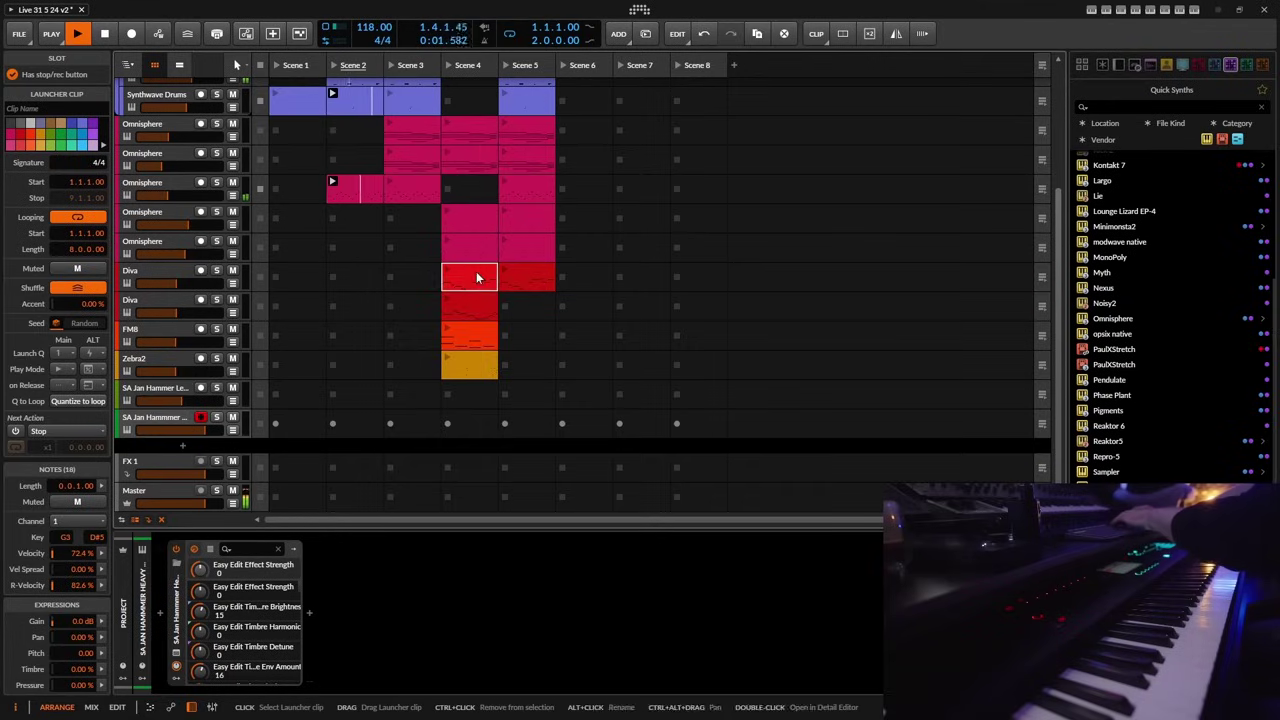
pyautogui.press('Delete')
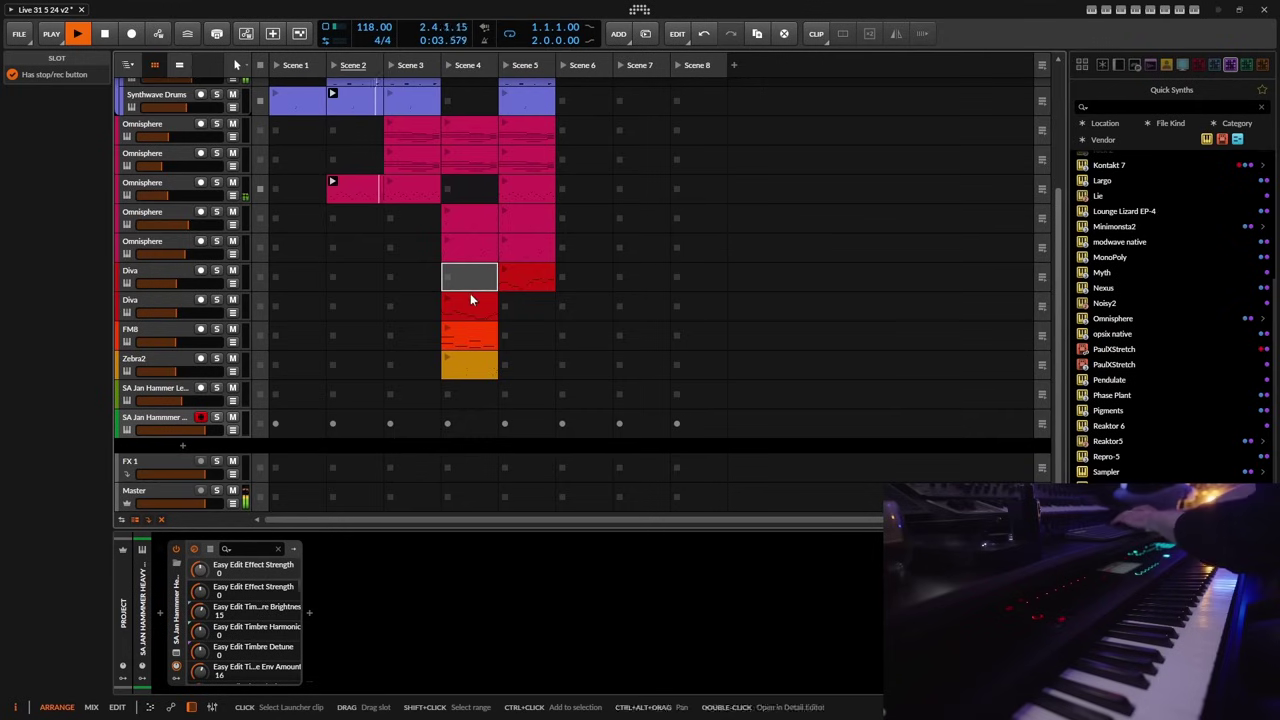
pyautogui.click(465, 308)
pyautogui.keyDown('shift'); pyautogui.click(465, 372); pyautogui.keyUp('shift')
pyautogui.moveTo(468, 304); pyautogui.dragTo(577, 313)
pyautogui.scroll(3, 598, 272)
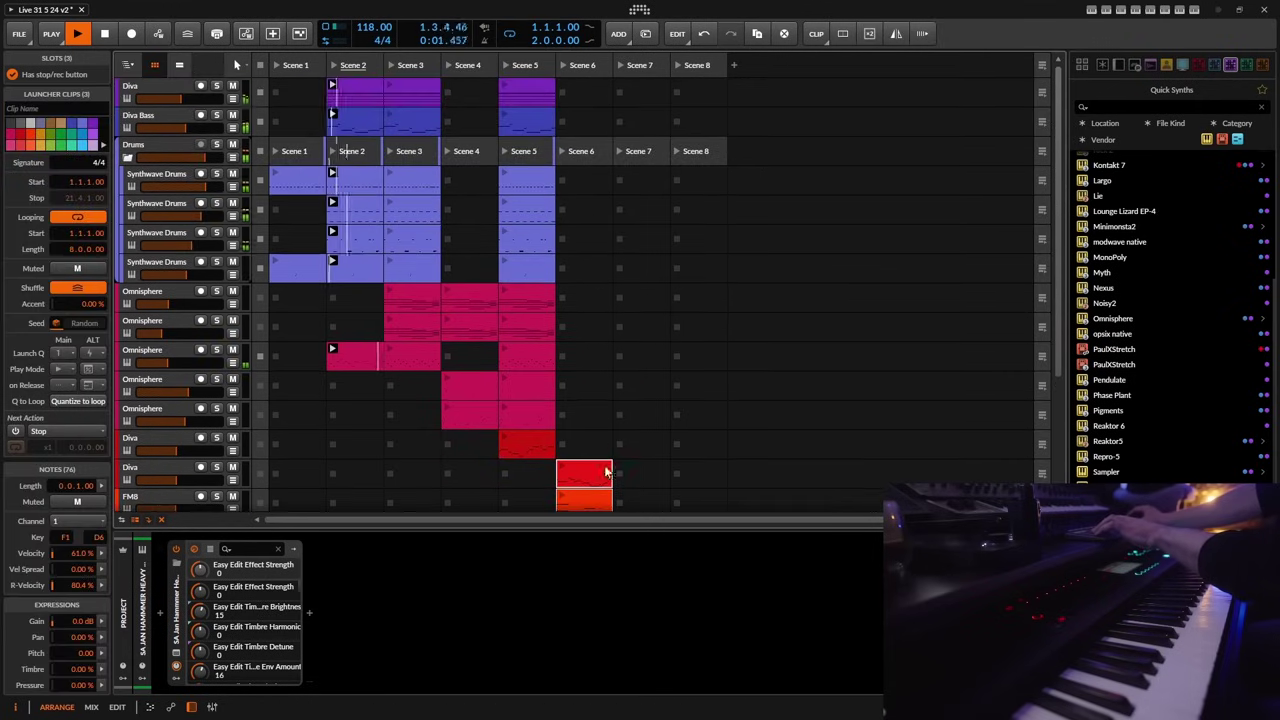
pyautogui.scroll(-3, 605, 420)
pyautogui.moveTo(578, 308); pyautogui.dragTo(636, 309)
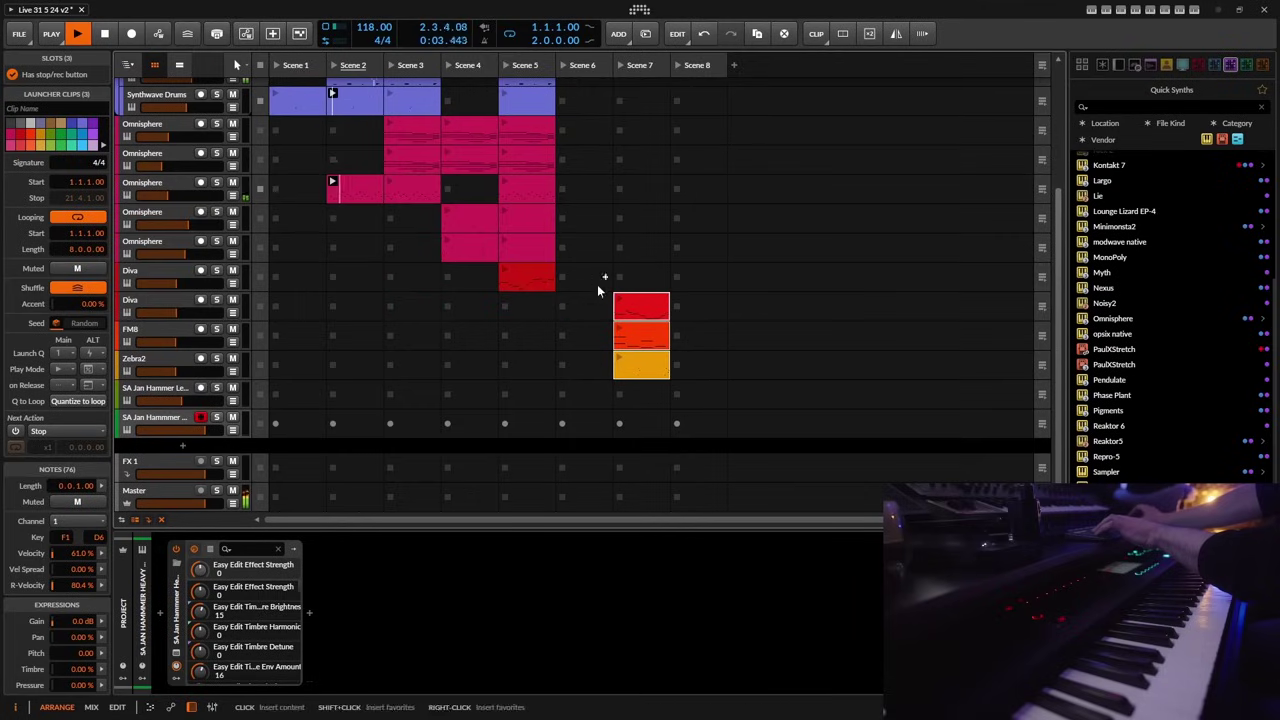
# - Copy the Scene 2 clips of the top Diva, Diva Bass, and first and fourth Synthwave Drums tracks into Scene 6
pyautogui.scroll(3, 597, 284)
pyautogui.click(356, 104)
pyautogui.keyDown('shift'); pyautogui.click(358, 110); pyautogui.keyUp('shift')
pyautogui.moveTo(358, 110); pyautogui.dragTo(587, 97)
pyautogui.click(362, 178)
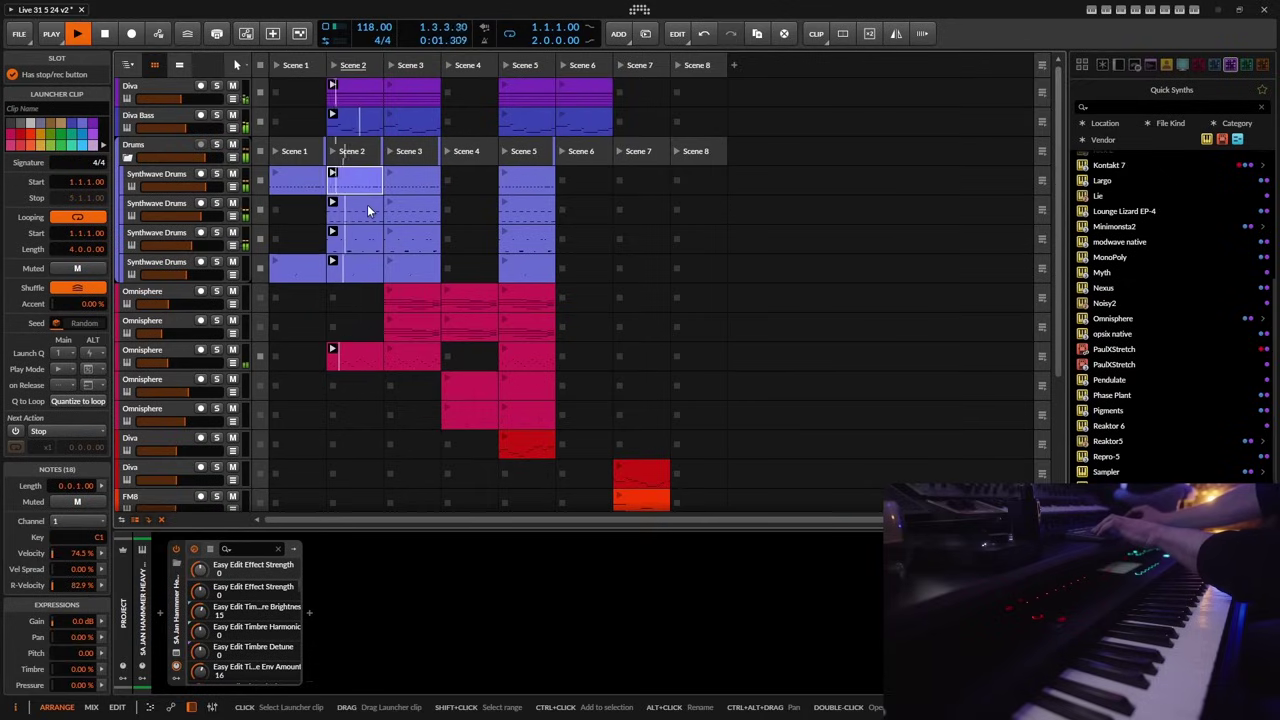
pyautogui.moveTo(357, 180); pyautogui.dragTo(582, 184)
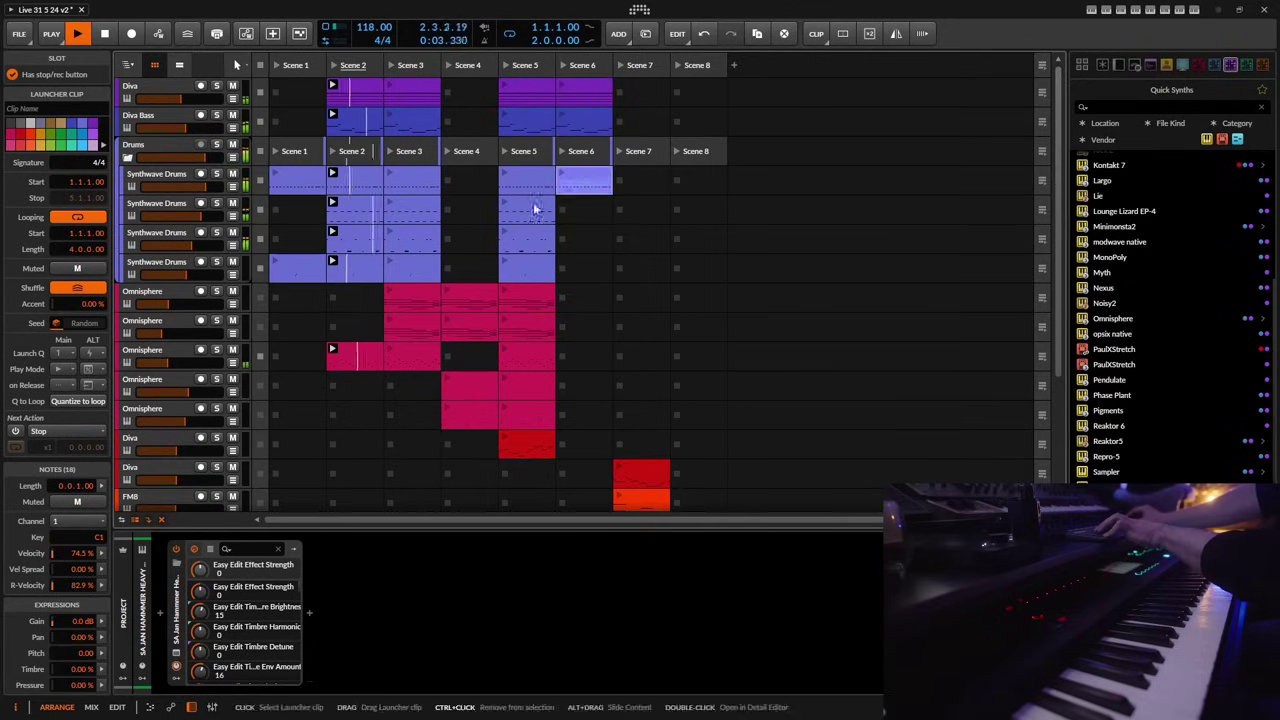
pyautogui.moveTo(352, 266); pyautogui.dragTo(572, 266)
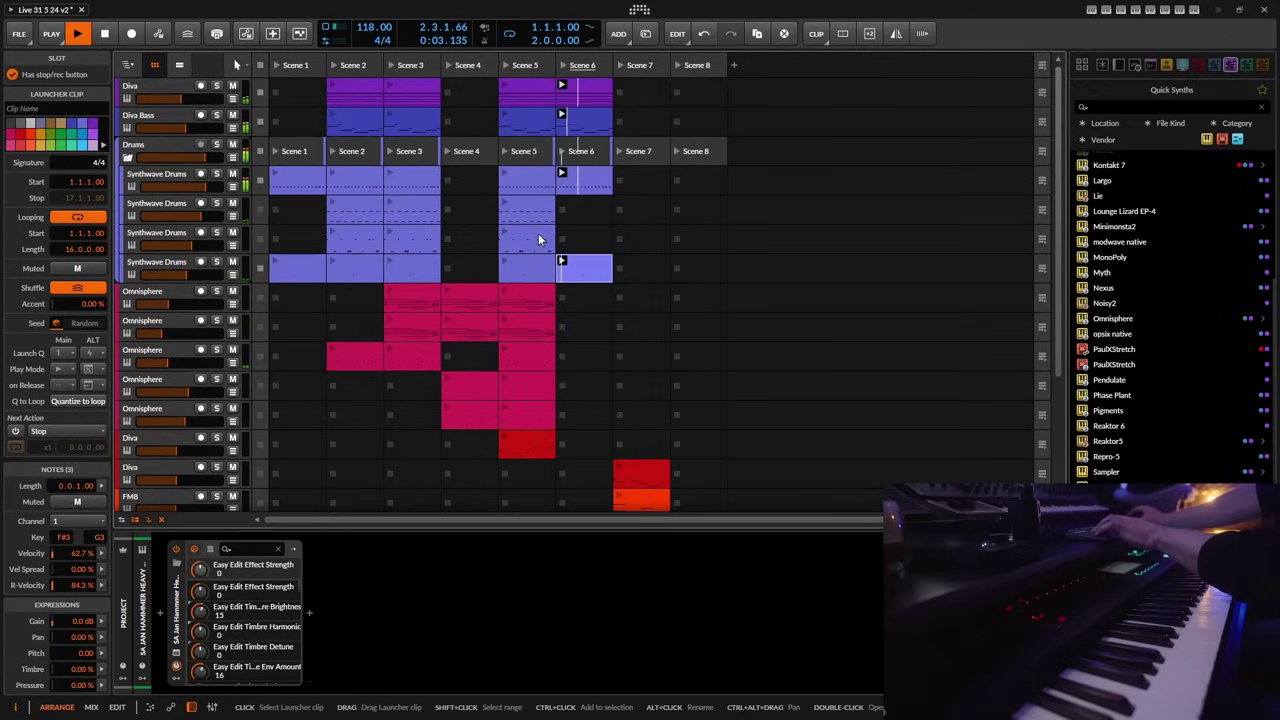
# - Open the Scene 6 Diva Bass clip in the note editor and shorten its loop to two bars
pyautogui.click(580, 121)
pyautogui.doubleClick(583, 120)
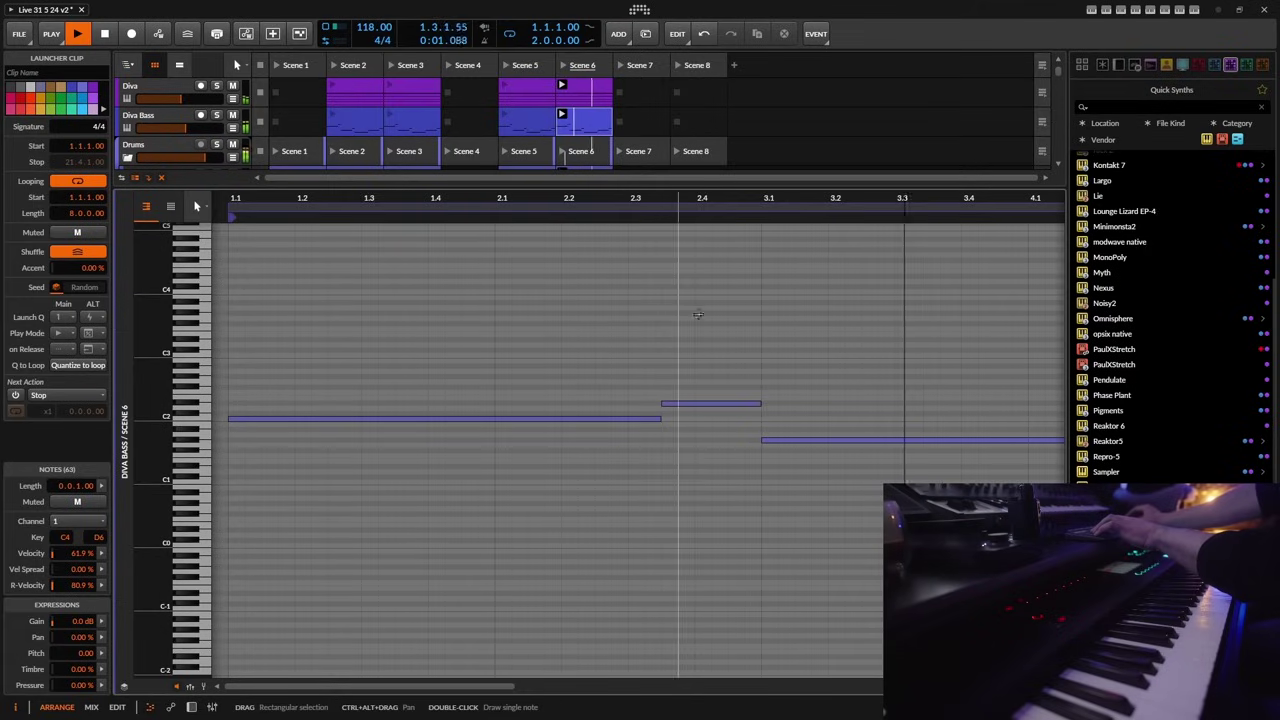
pyautogui.moveTo(755, 212); pyautogui.dragTo(450, 207)
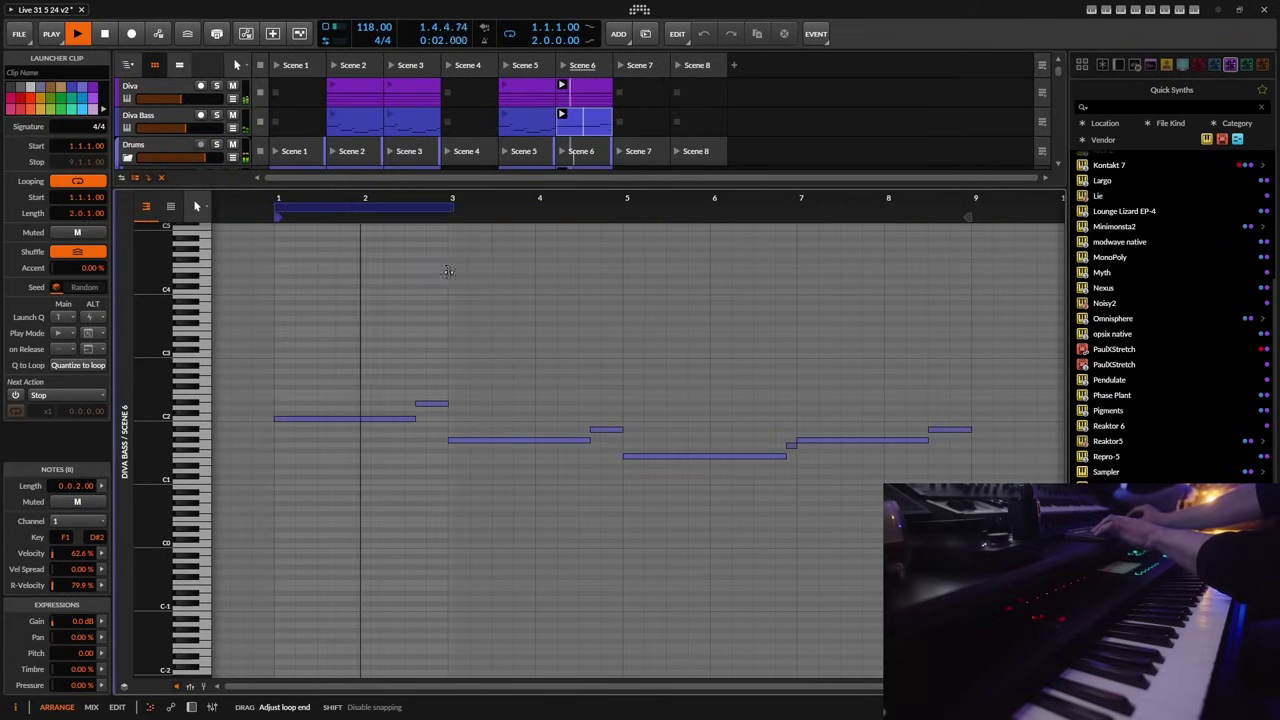
# - Delete the short note just before bar 3 and extend the C2 bass note to a length of 2.0.0.00
pyautogui.click(438, 405)
pyautogui.doubleClick(438, 405)
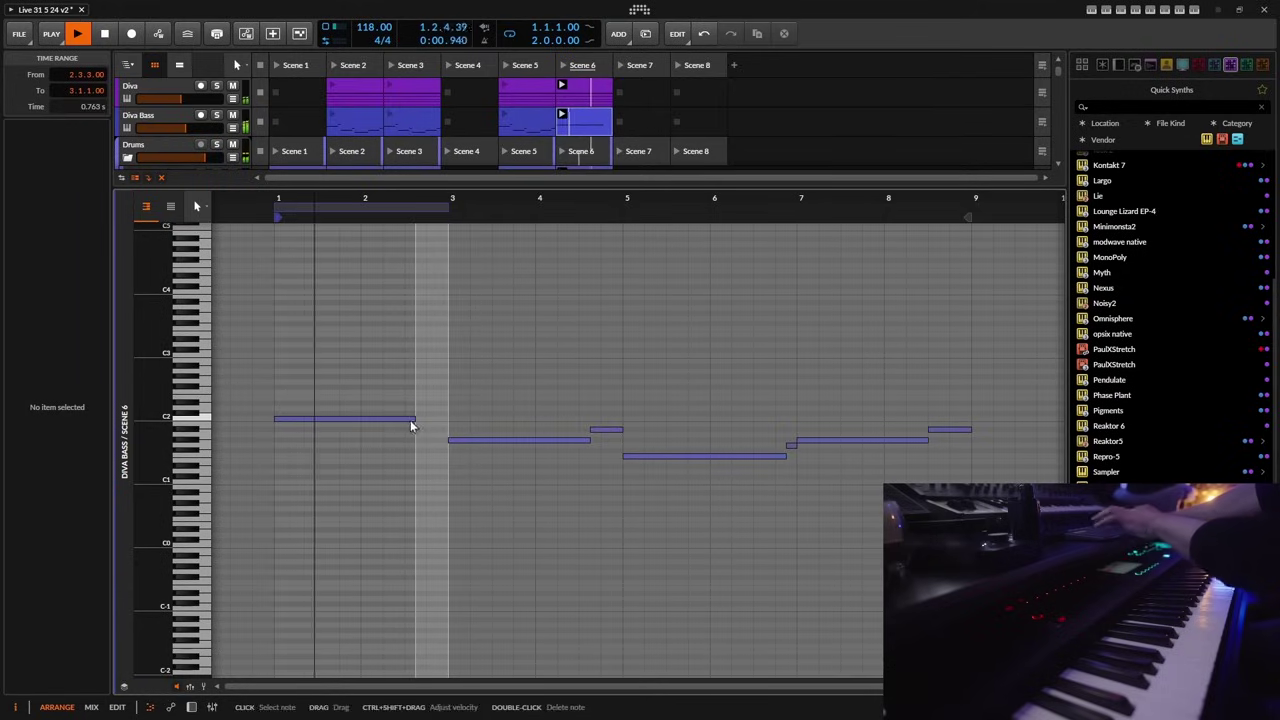
pyautogui.moveTo(411, 418); pyautogui.dragTo(450, 418)
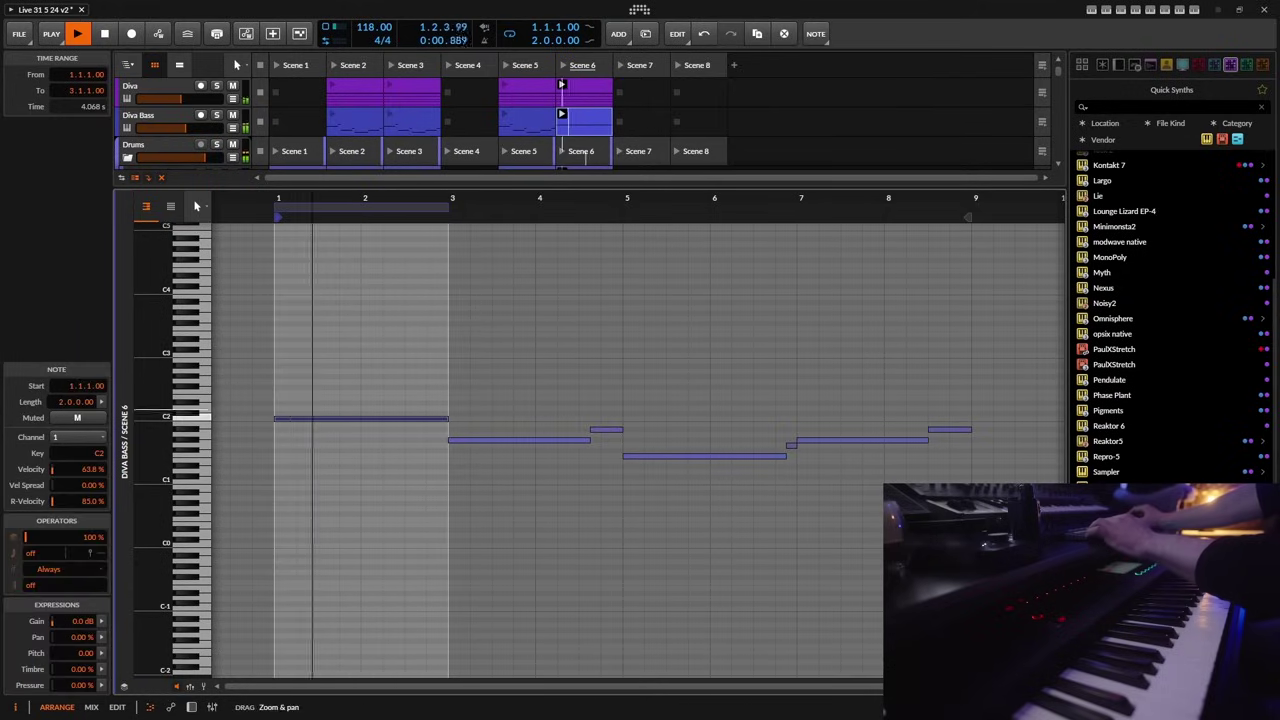
# - Lower the two-bar bass note from C2 to C1, then check the Scene 6 drum clip
pyautogui.moveTo(197, 205); pyautogui.dragTo(197, 205)
pyautogui.moveTo(300, 357); pyautogui.dragTo(303, 551)
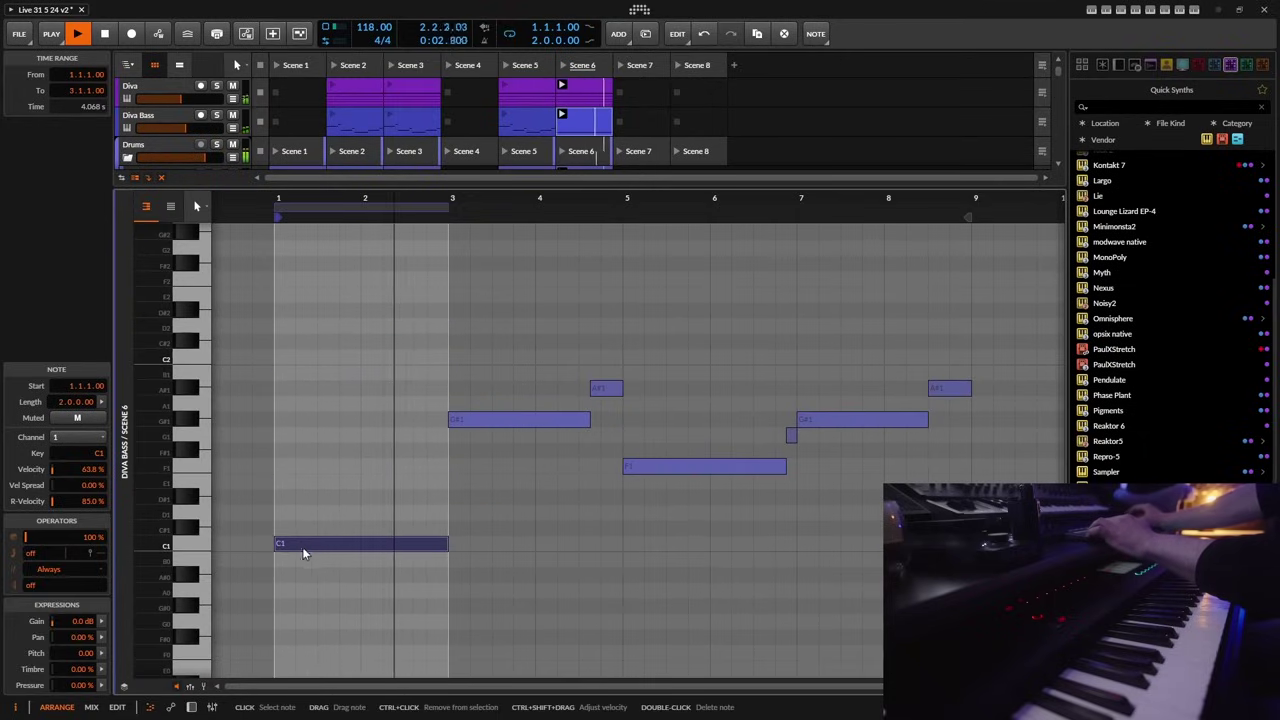
pyautogui.click(196, 708)
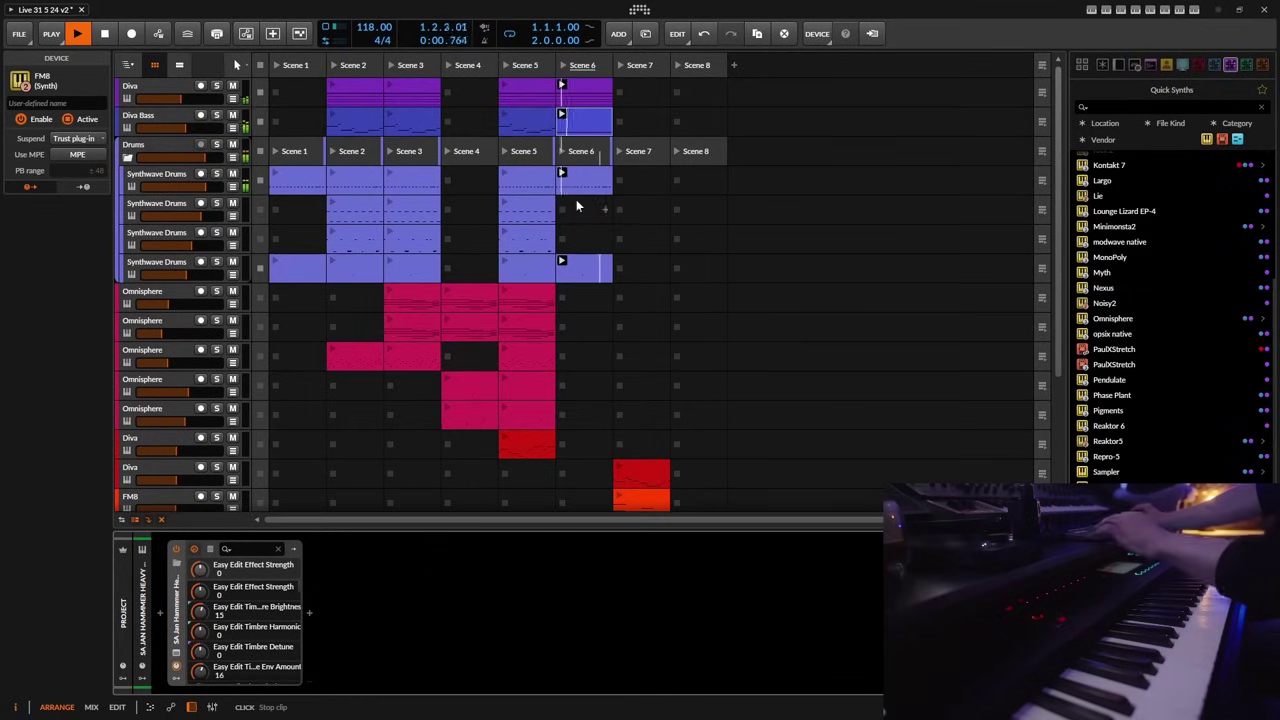
pyautogui.click(170, 707)
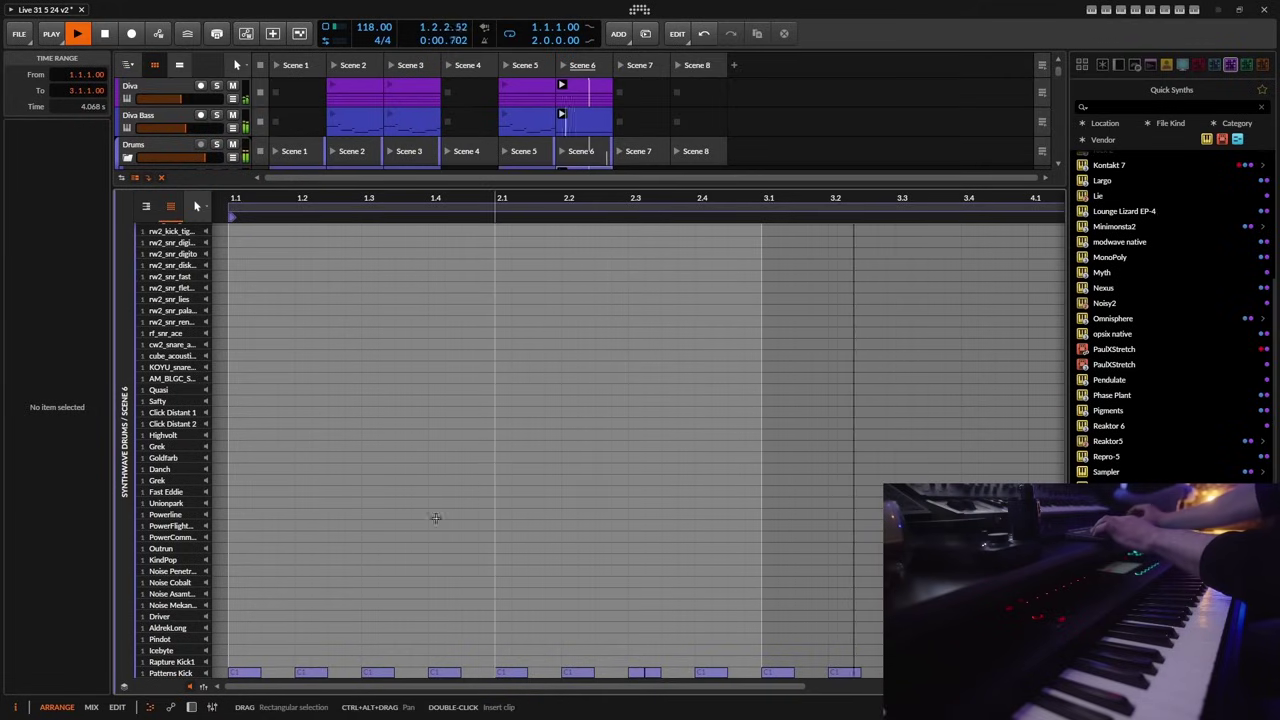
pyautogui.click(212, 707)
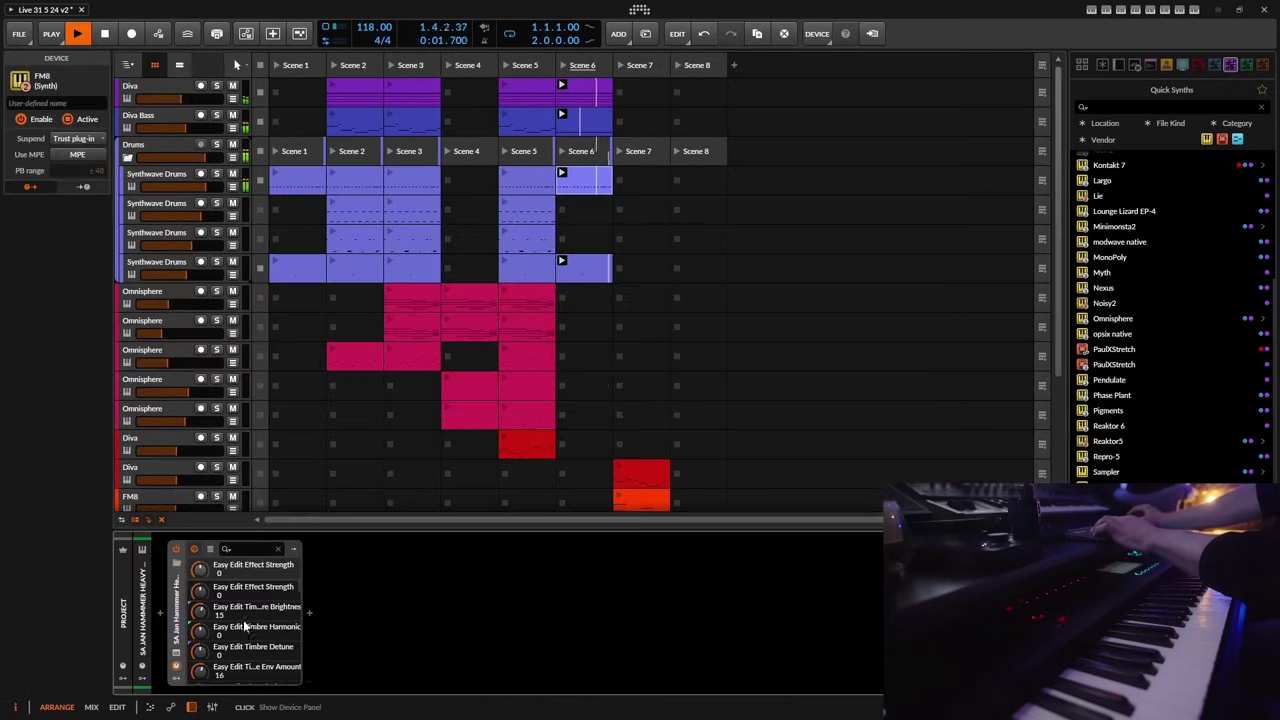
# - Replace the C1 note in the Scene 6 Diva Bass clip with a copy at C3, and lower that copy to C2
pyautogui.doubleClick(576, 119)
pyautogui.moveTo(288, 484); pyautogui.dragTo(283, 363)
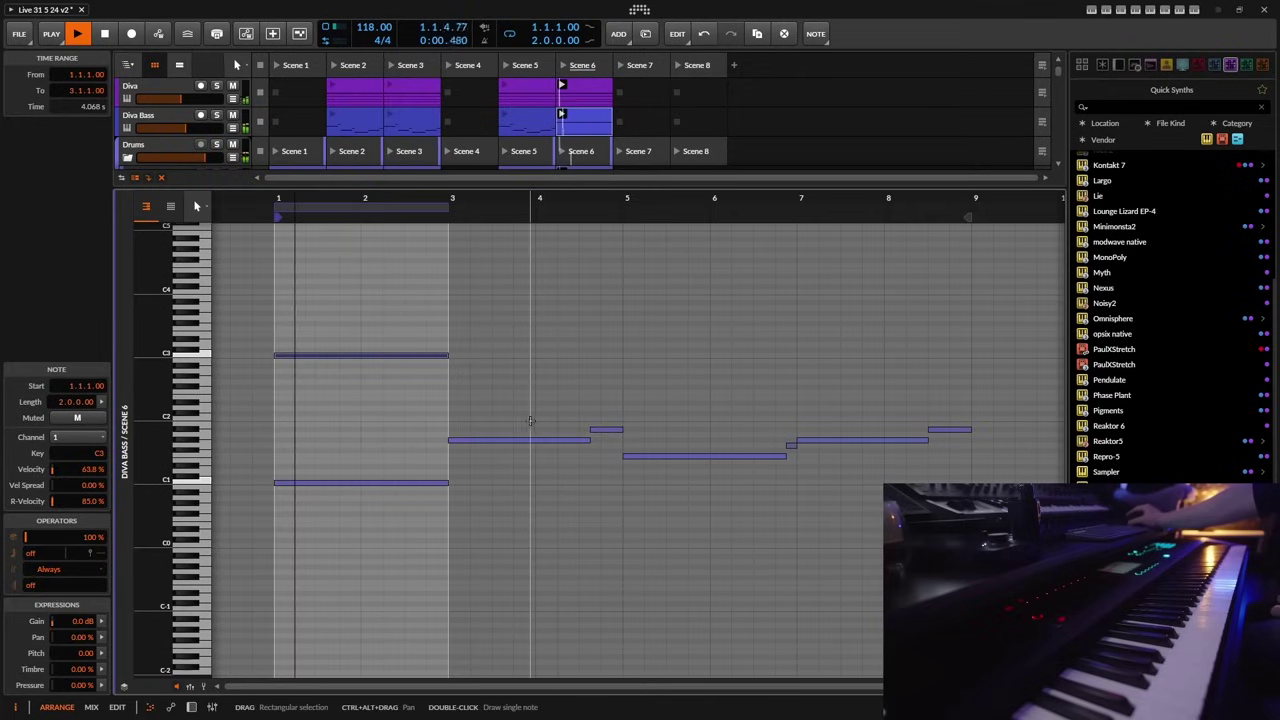
pyautogui.click(425, 485)
pyautogui.doubleClick(425, 485)
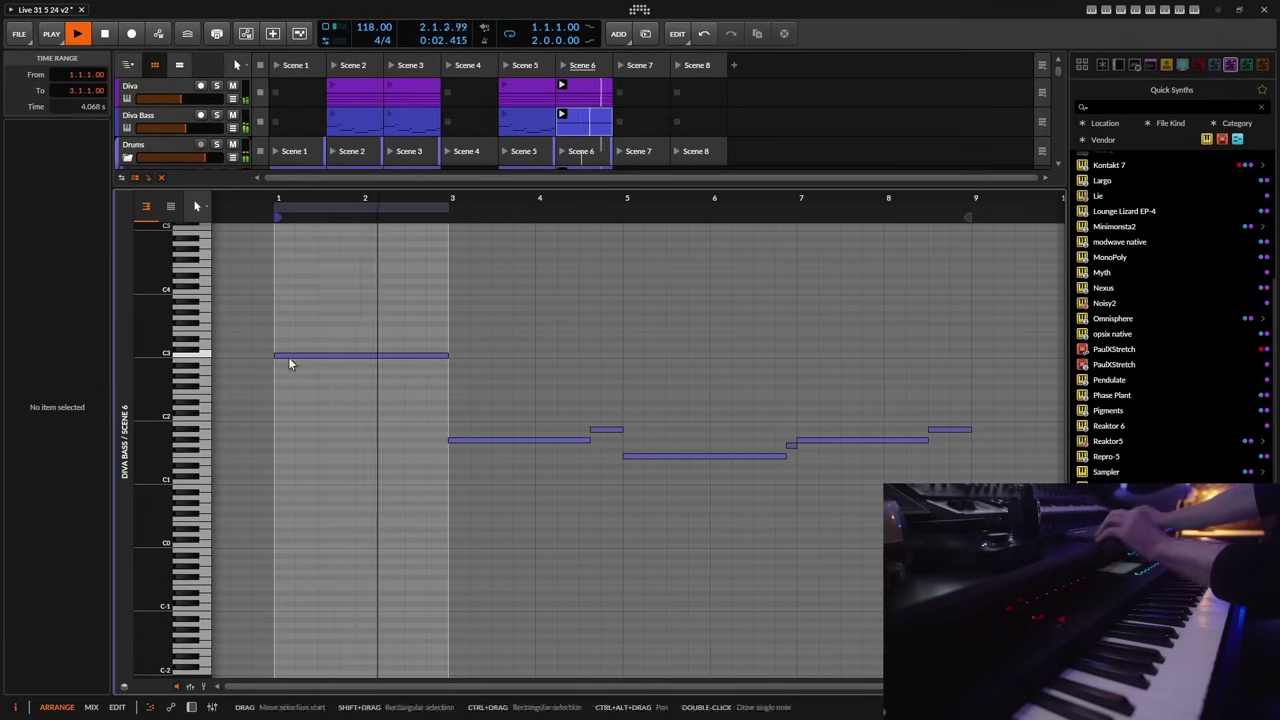
pyautogui.moveTo(291, 361); pyautogui.dragTo(291, 425)
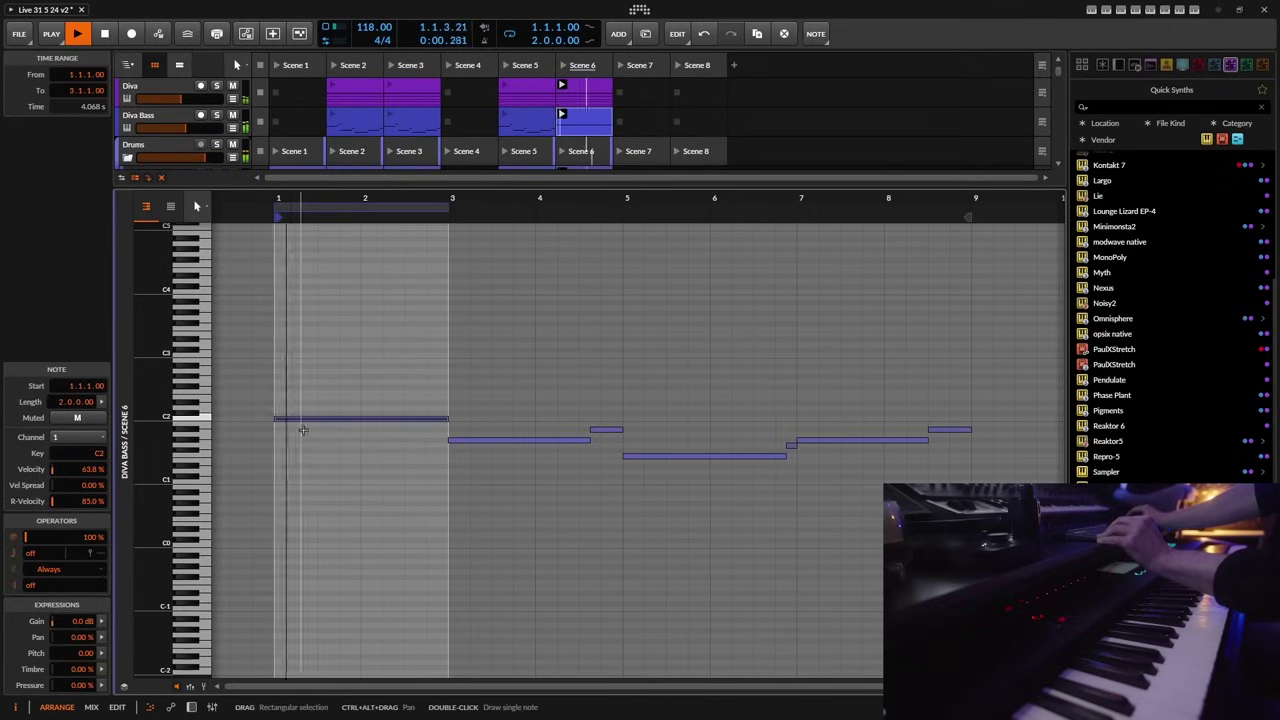
# - Add a Tool device after the EQ-5 in the Diva Bass track's device chain
pyautogui.click(191, 706)
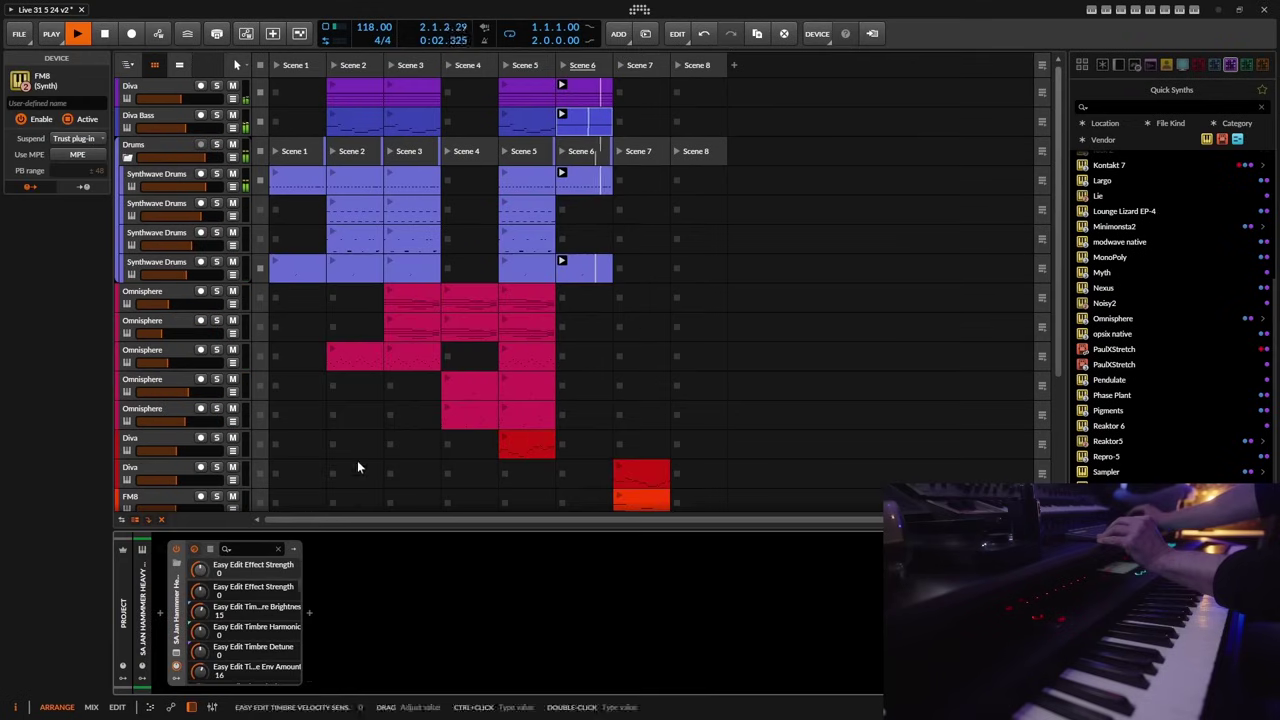
pyautogui.click(152, 126)
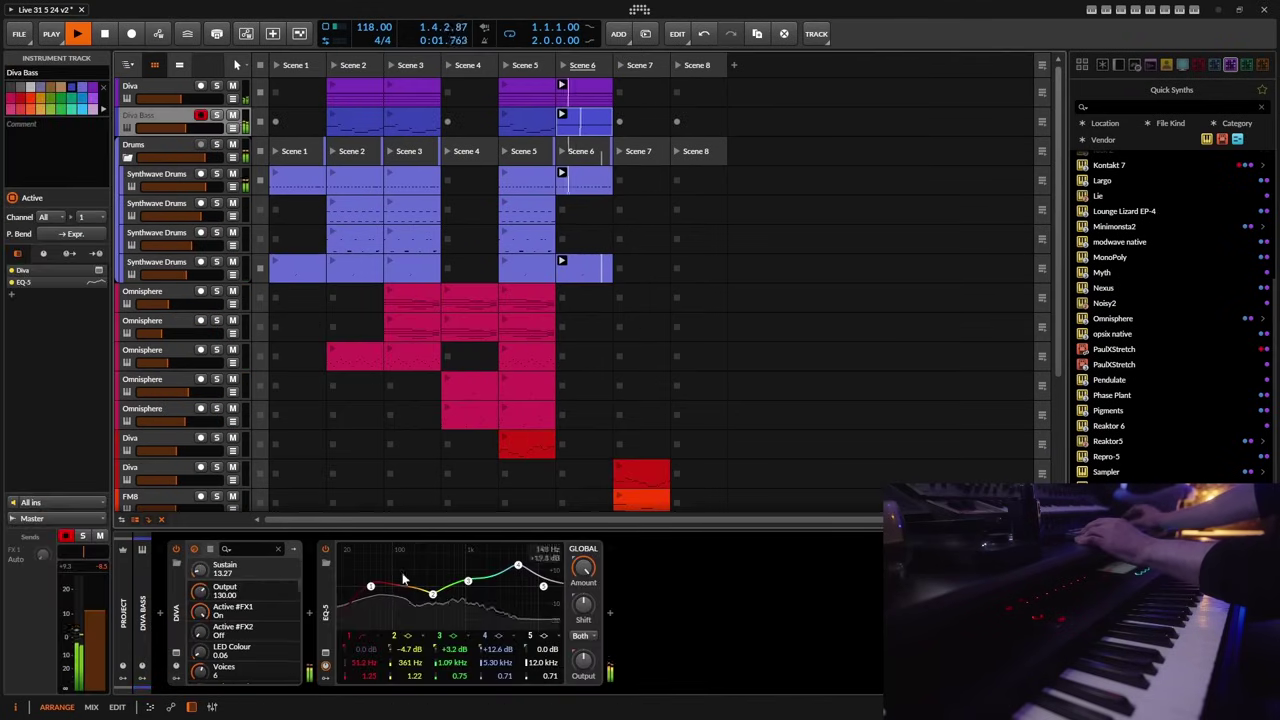
pyautogui.click(610, 614)
pyautogui.write('tool')
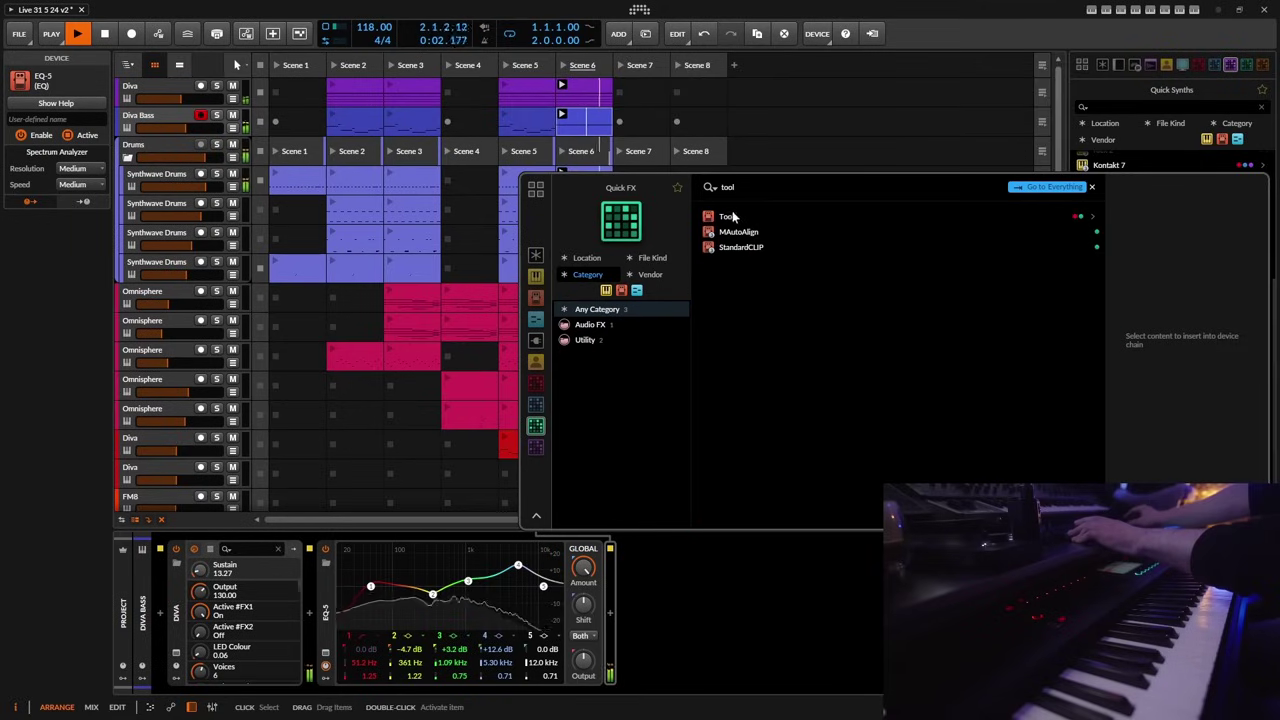
pyautogui.press('Return')
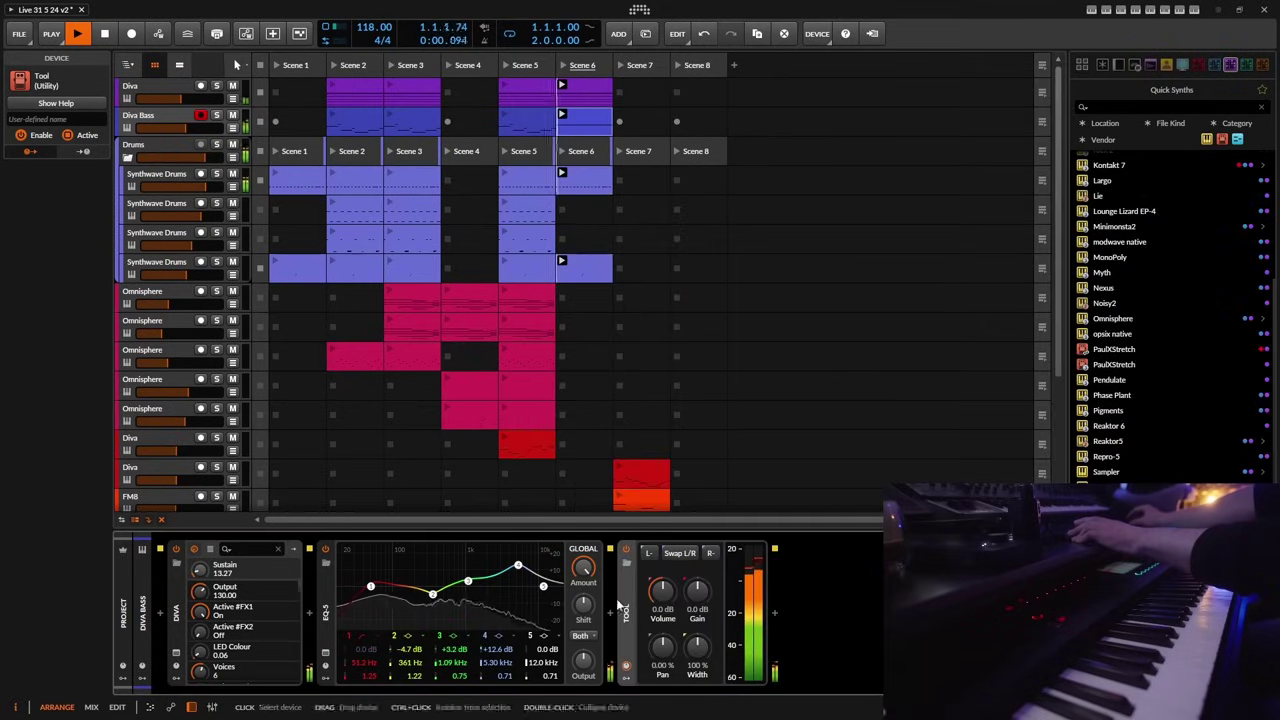
# - Add an Audio Sidechain modulator to the Tool device on the Diva Bass track
pyautogui.click(626, 666)
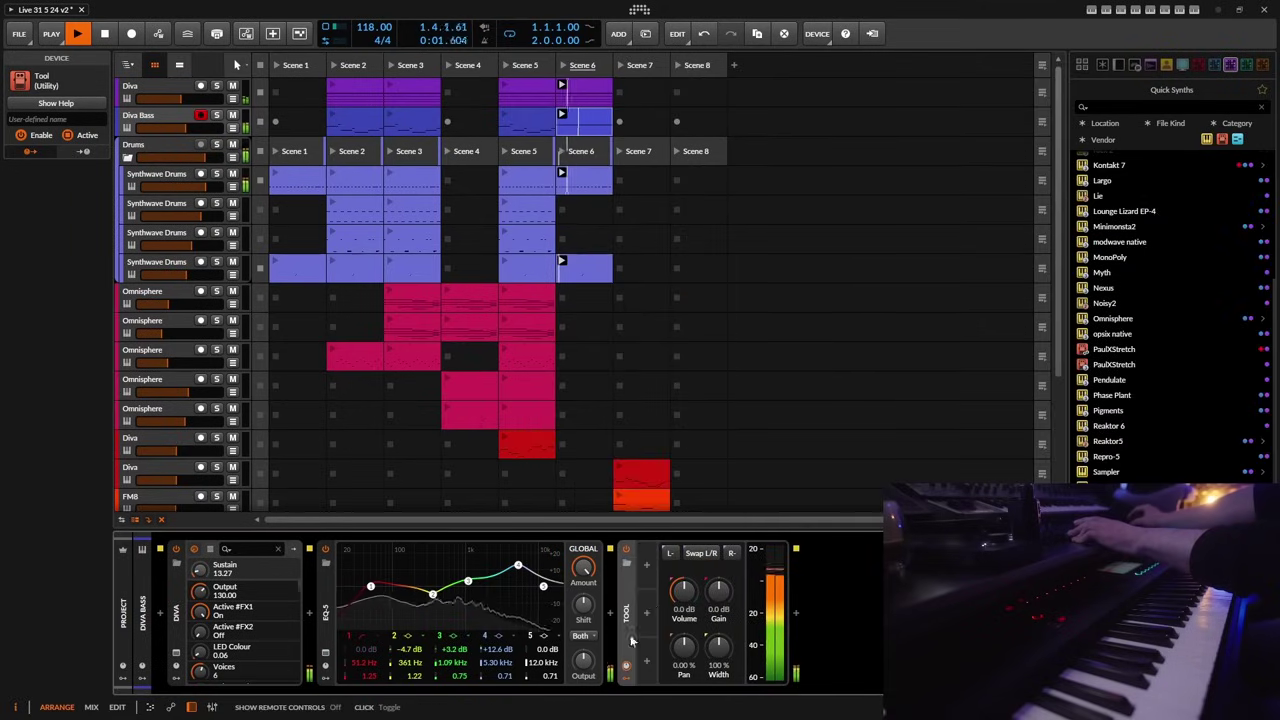
pyautogui.click(646, 565)
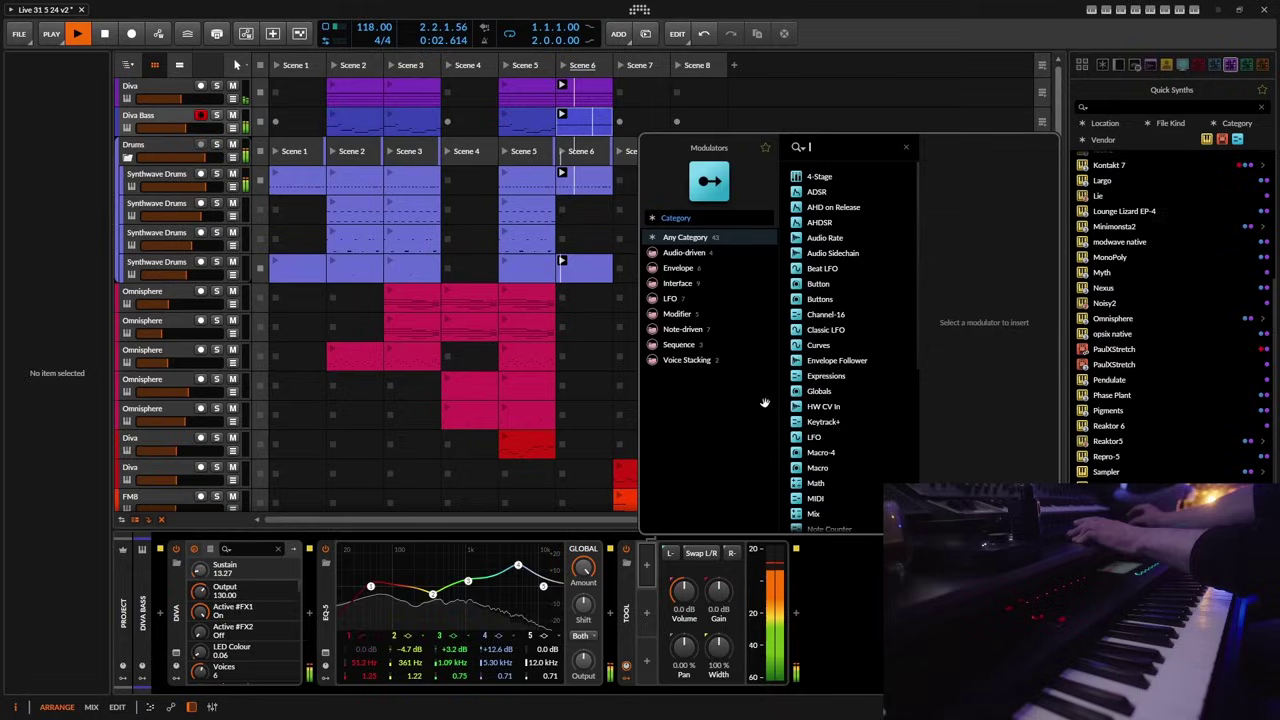
pyautogui.click(831, 254)
pyautogui.press('Return')
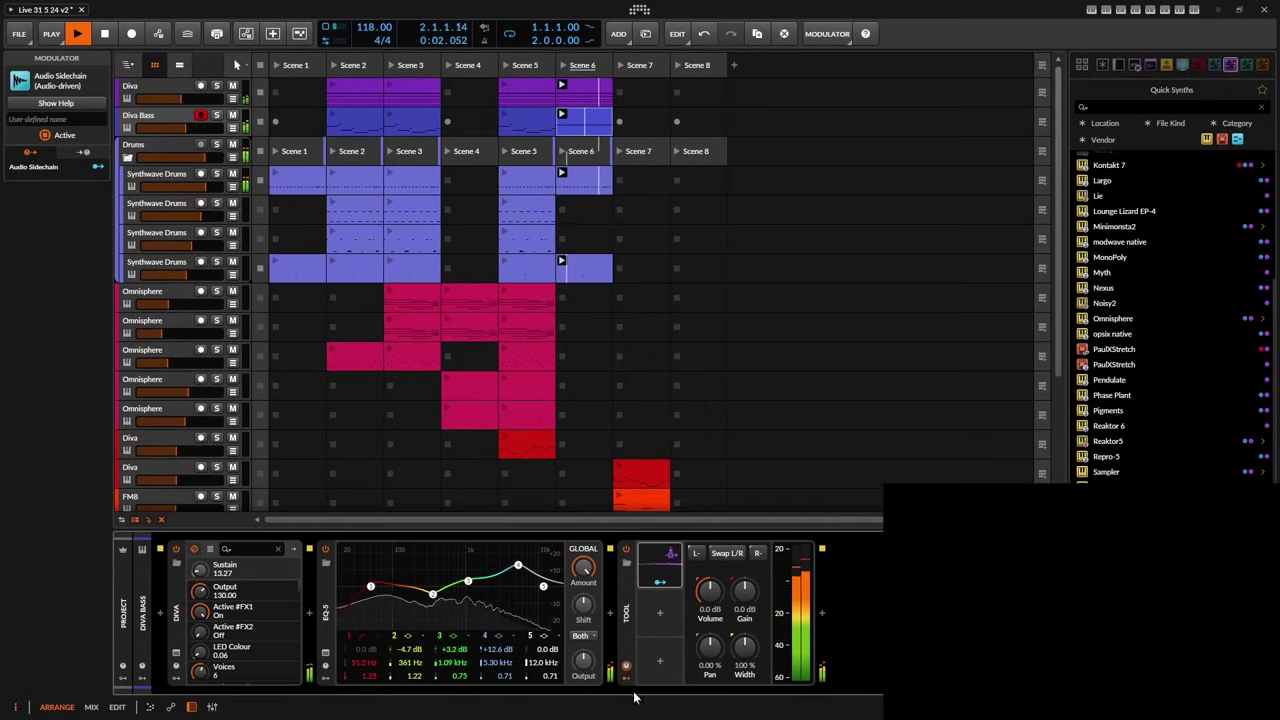
# - Set the Audio Sidechain's source to the post-fader output of the first Synthwave Drums track, Synthwave Drums (POST)
pyautogui.click(660, 575)
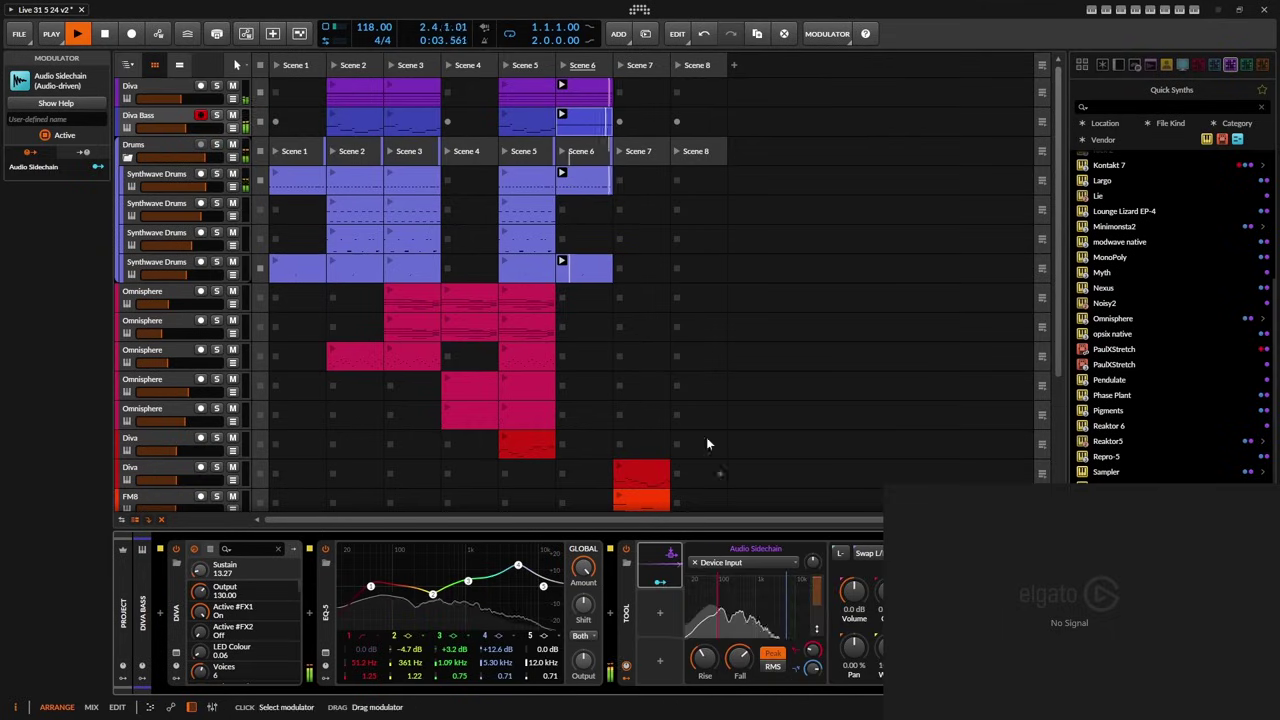
pyautogui.click(797, 564)
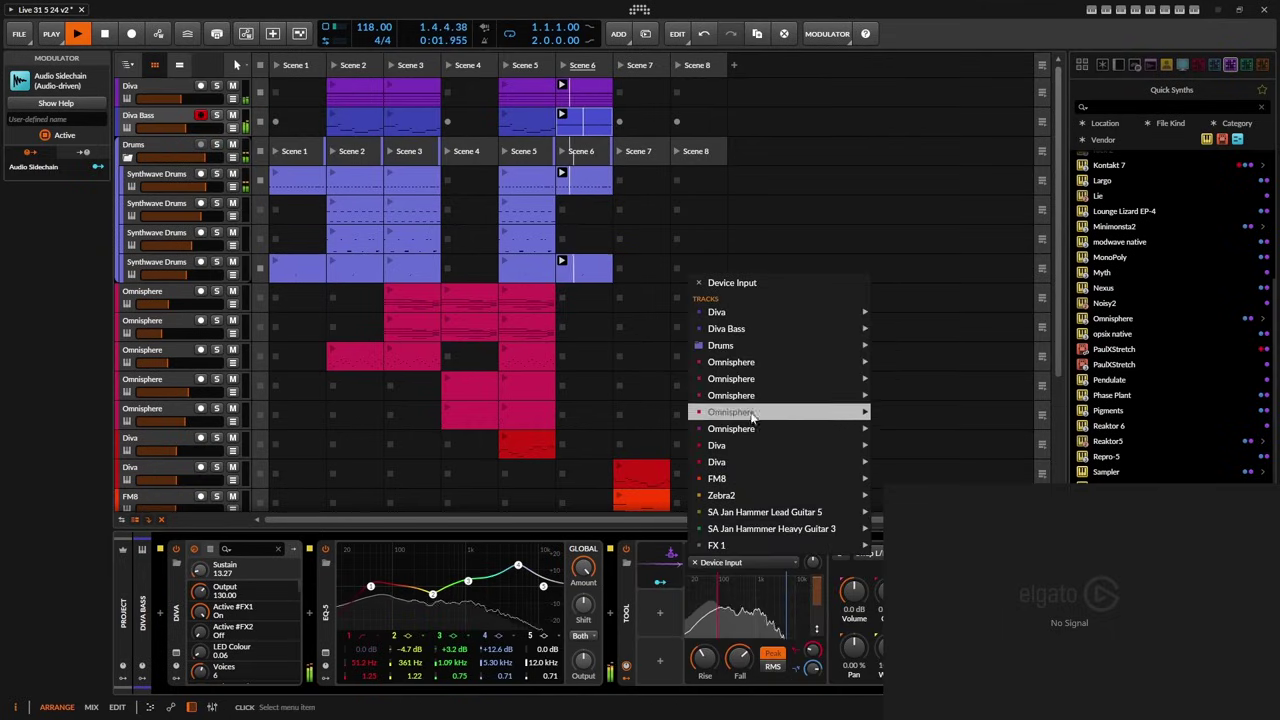
pyautogui.moveTo(771, 452)
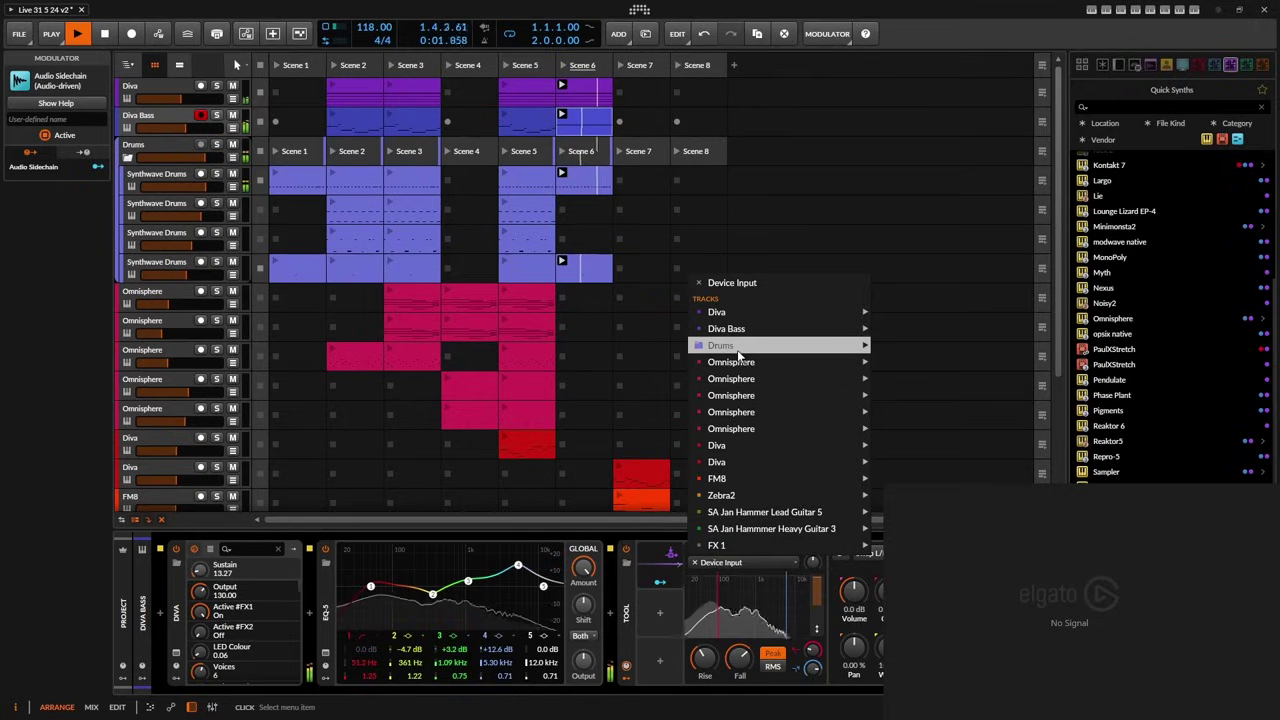
pyautogui.moveTo(772, 345)
pyautogui.moveTo(918, 348)
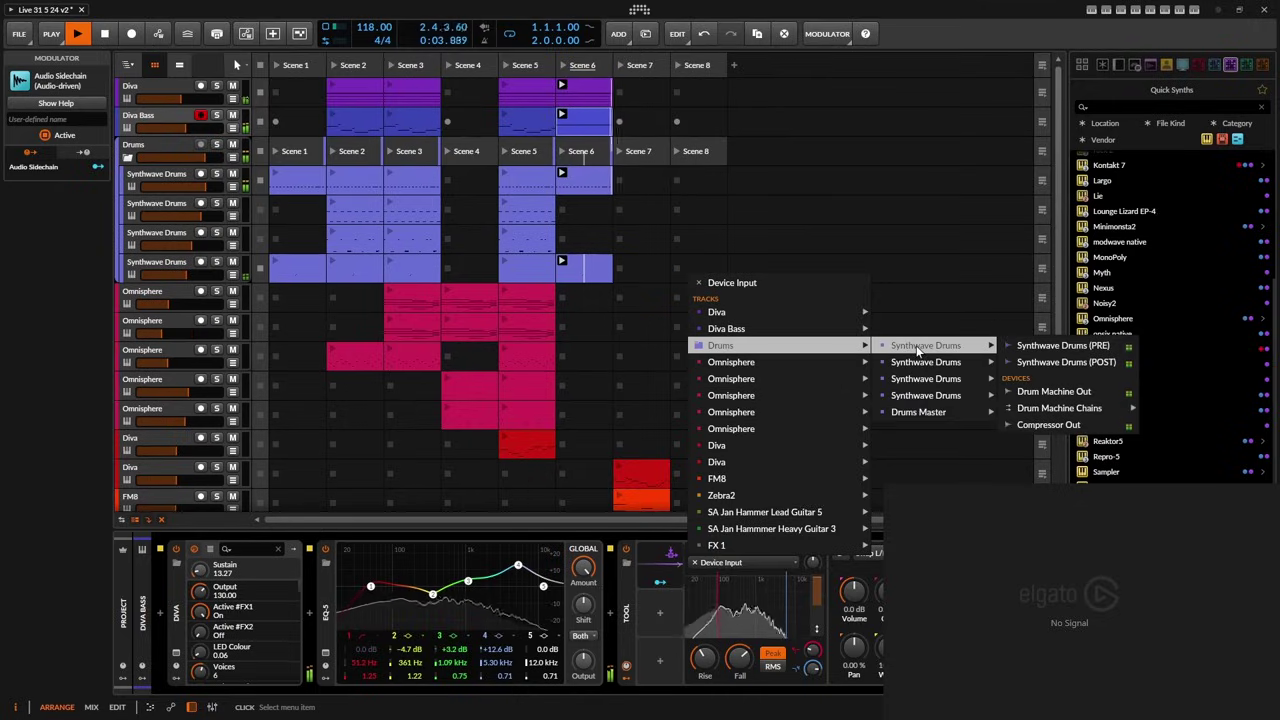
pyautogui.click(1066, 362)
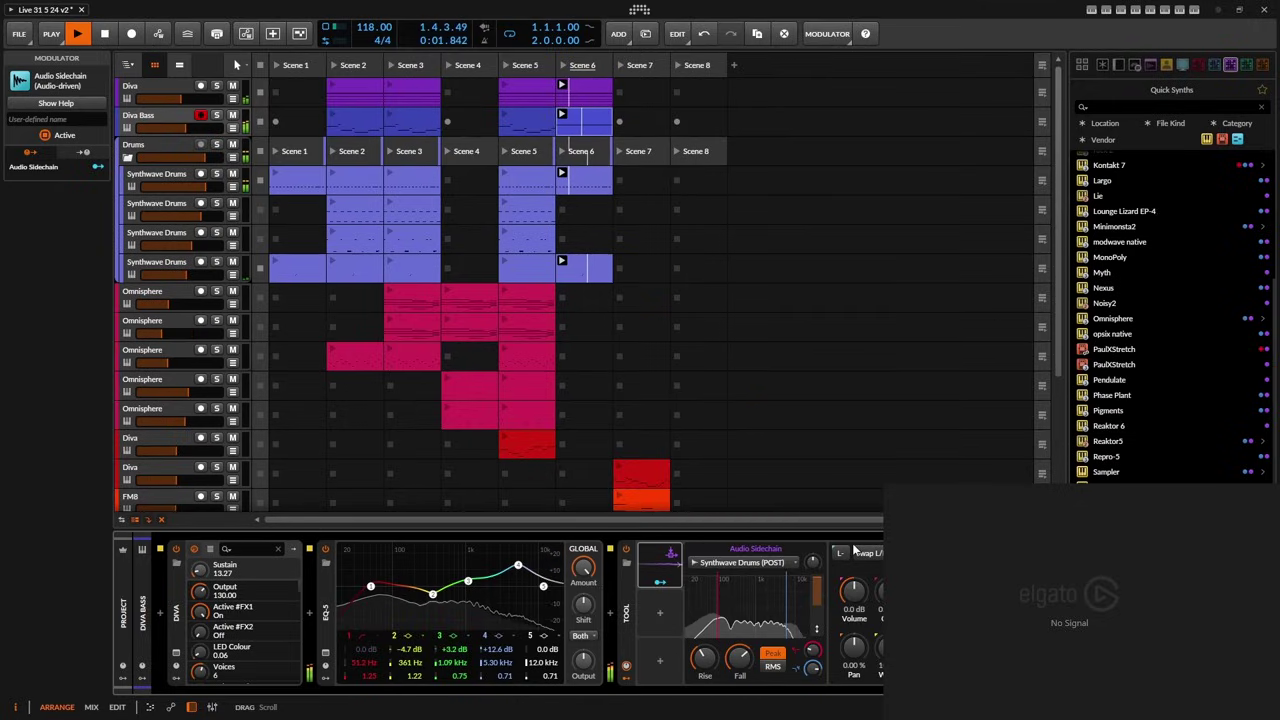
# - Map the Audio Sidechain to Gain with a modulation amount of -34.9 and set its fall time to about 89 ms
pyautogui.click(660, 581)
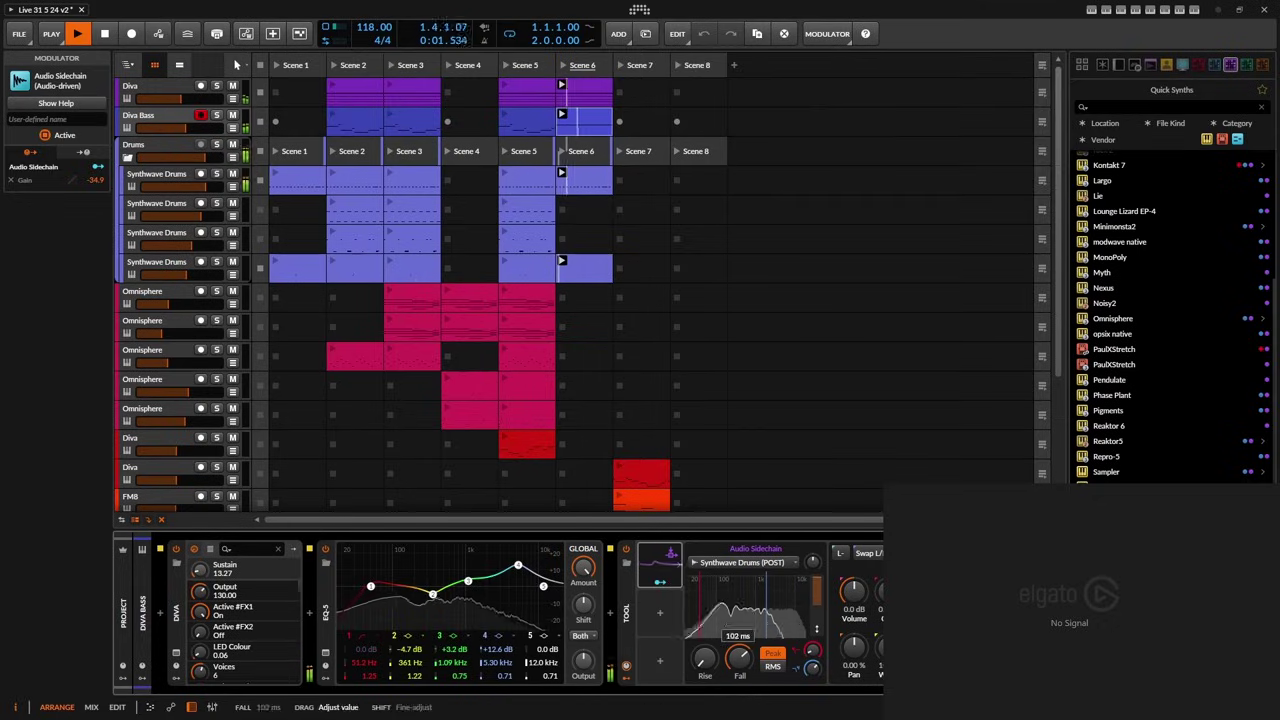
pyautogui.moveTo(745, 660); pyautogui.dragTo(735, 677)
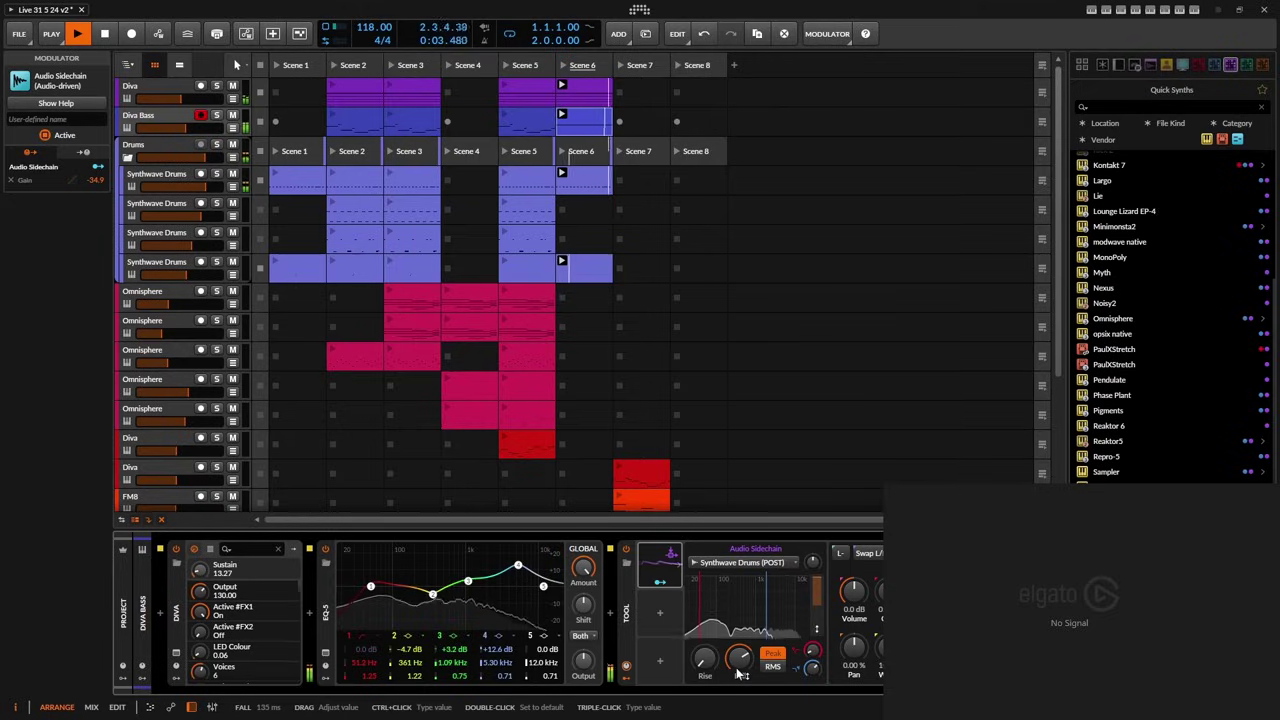
pyautogui.moveTo(742, 663); pyautogui.dragTo(742, 685)
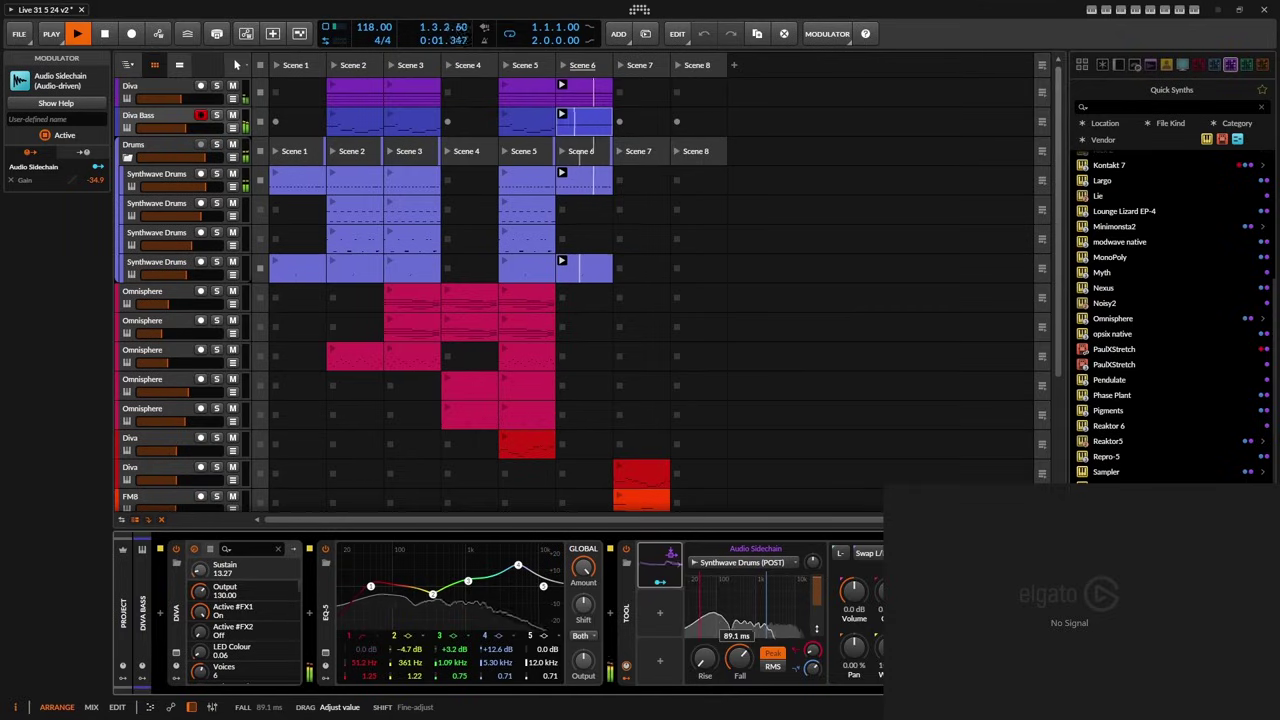
# - Save the project and launch Scene 2
pyautogui.click(18, 35)
pyautogui.click(40, 99)
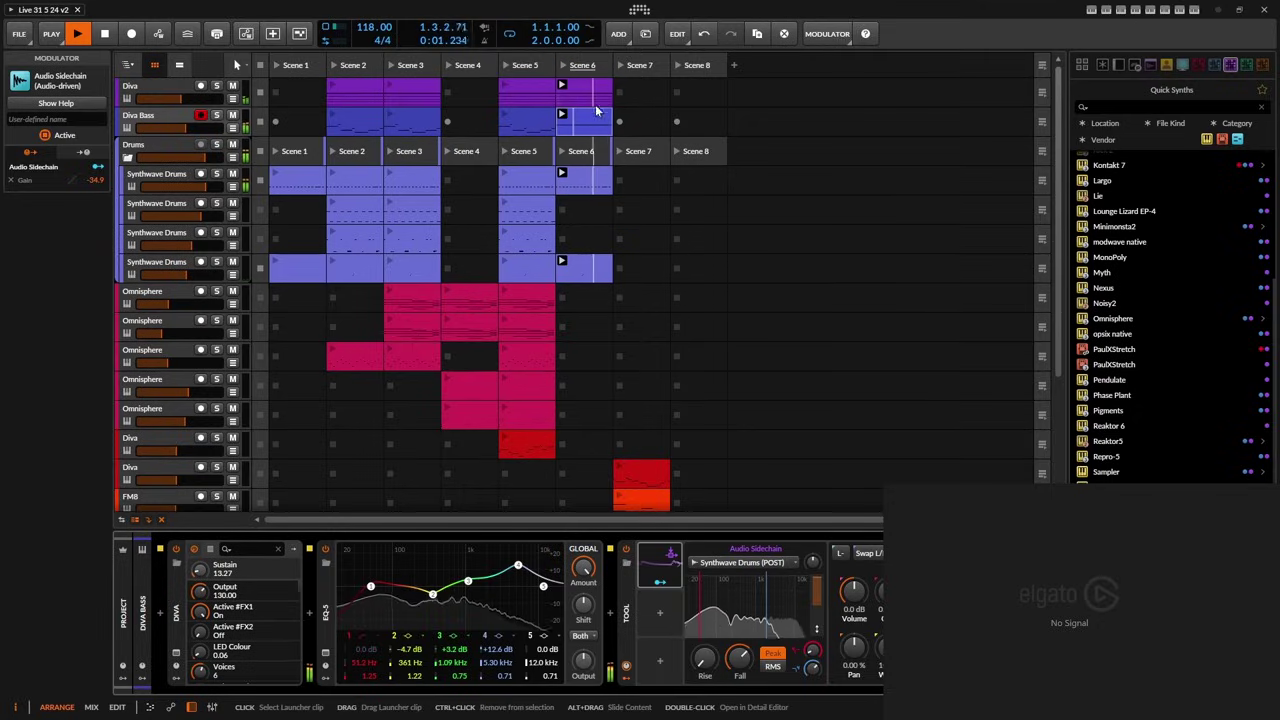
pyautogui.click(337, 66)
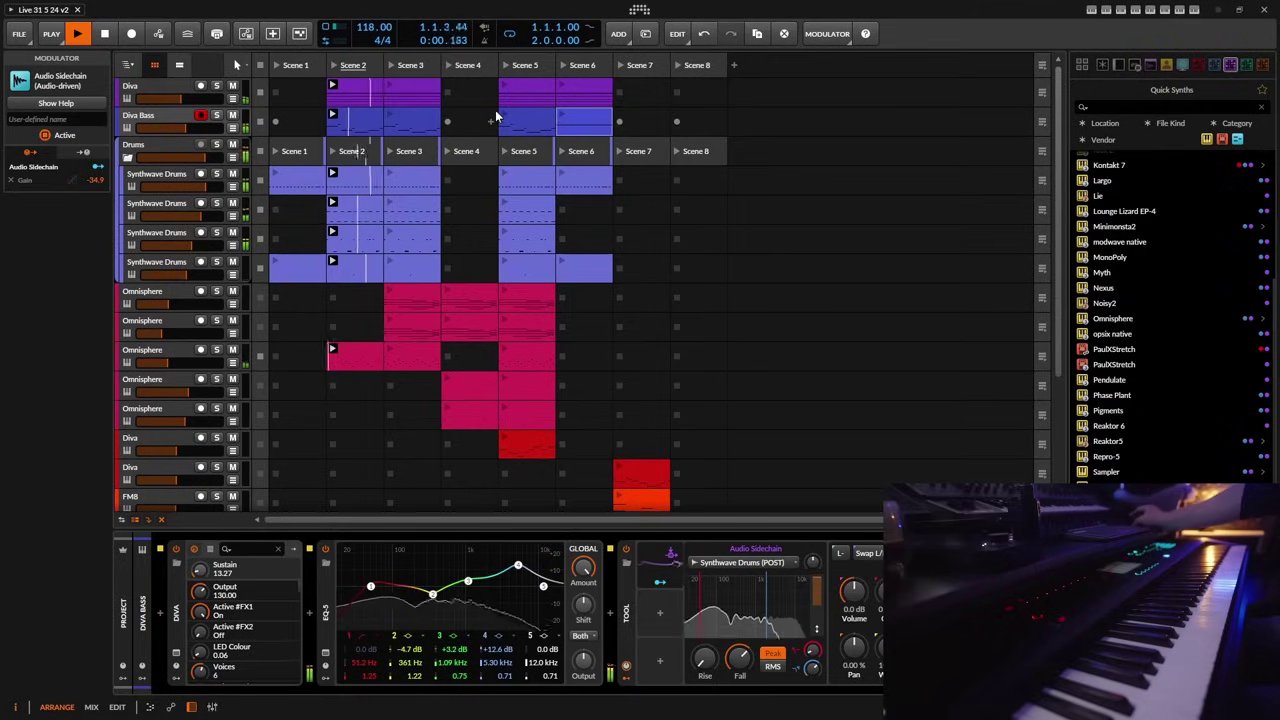
# - Set the volume of the SA Jan Hammer Heavy Guitar track to about -1.9 dB
pyautogui.scroll(-3, 272, 400)
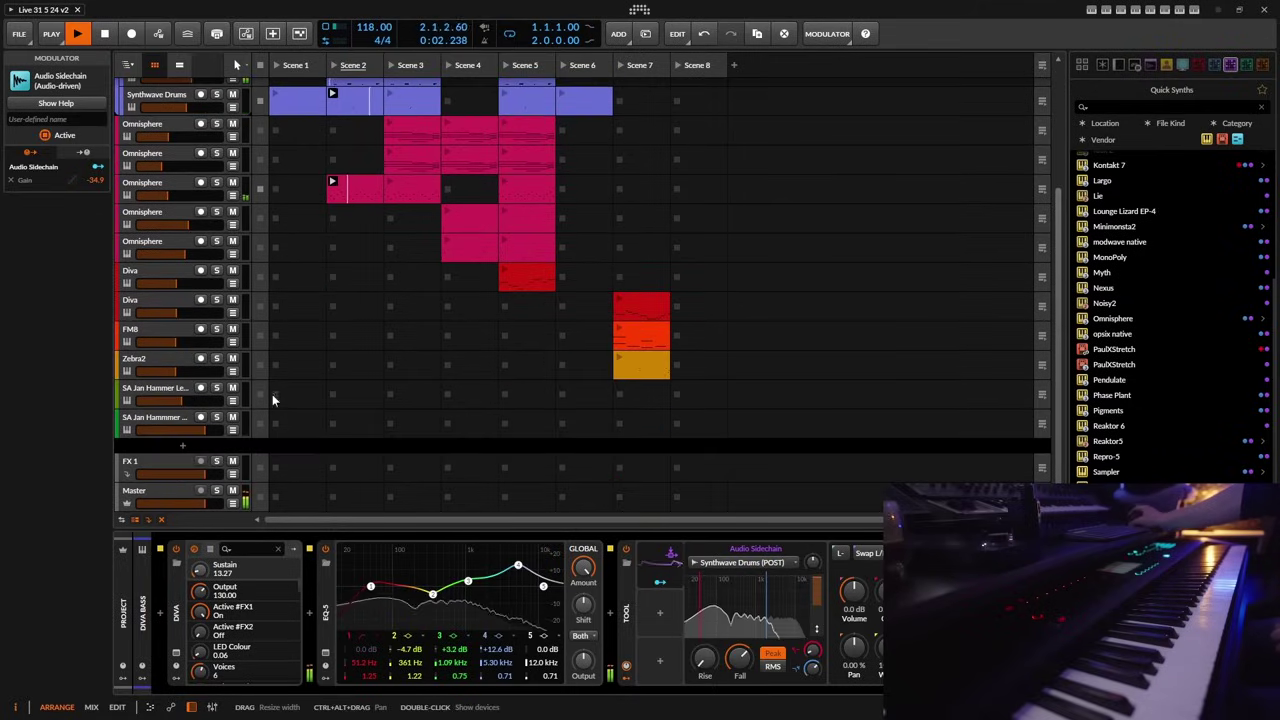
pyautogui.click(156, 417)
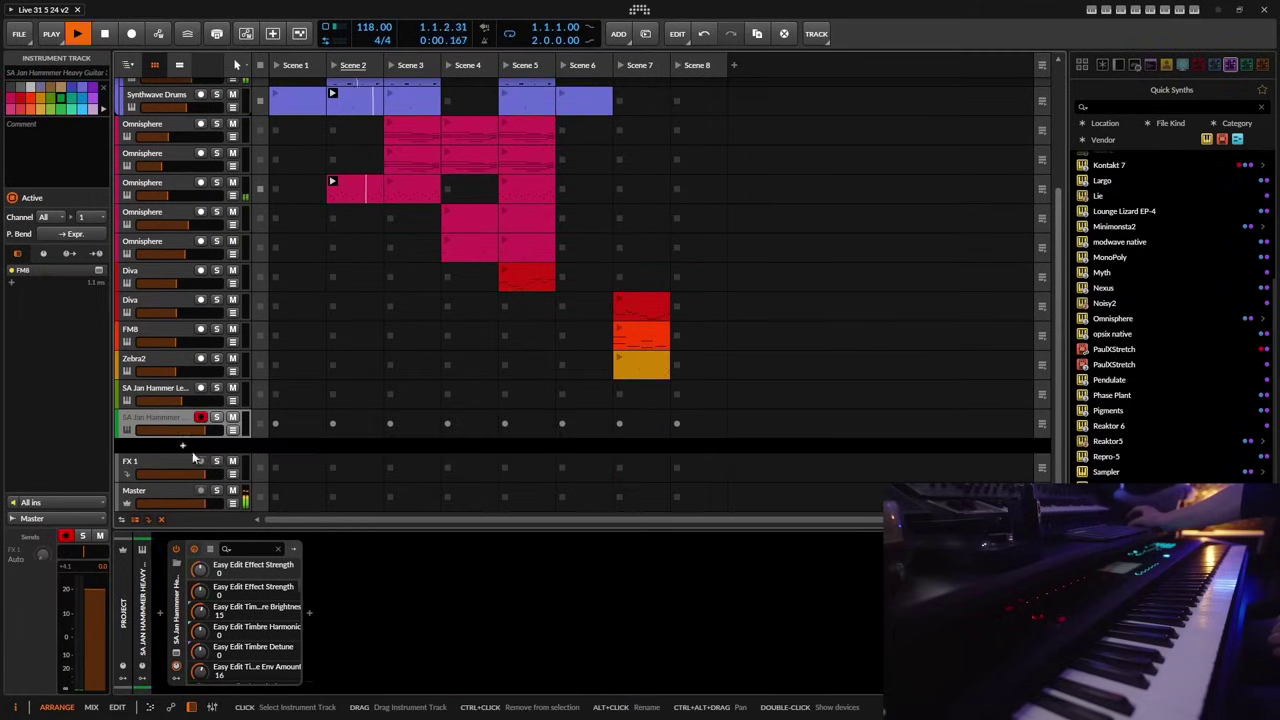
pyautogui.moveTo(97, 598); pyautogui.dragTo(97, 616)
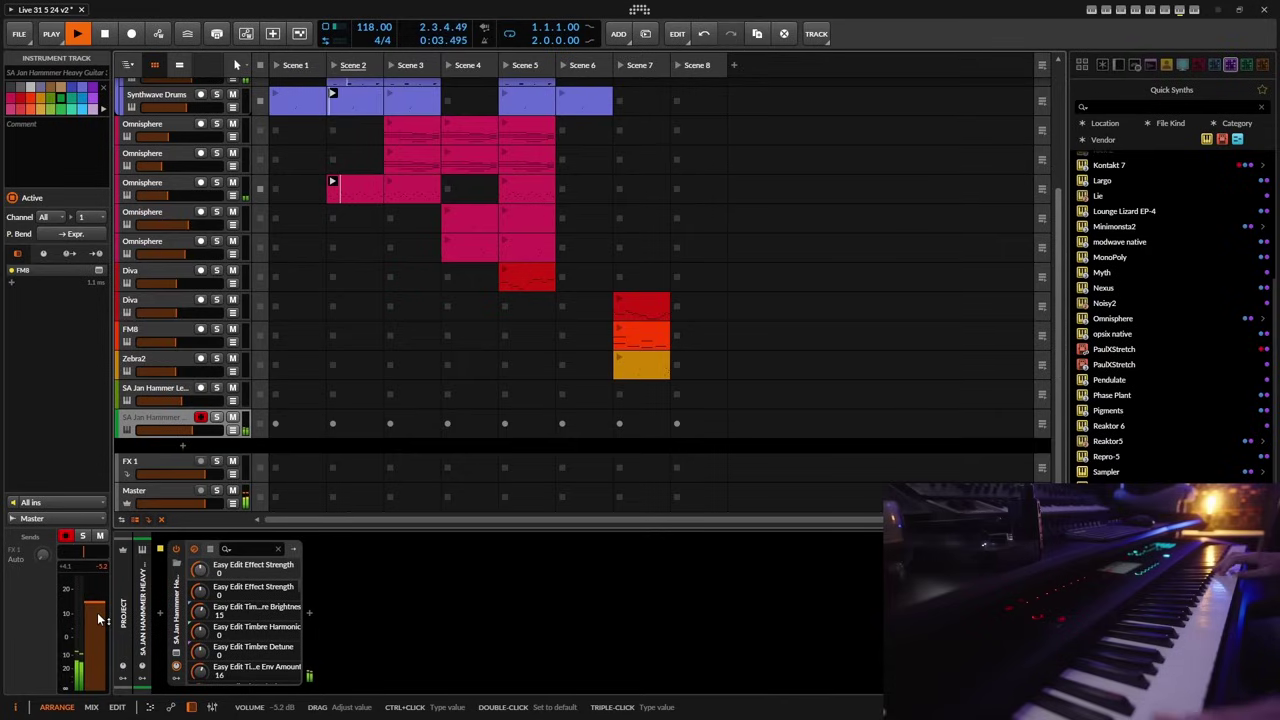
pyautogui.moveTo(91, 613); pyautogui.dragTo(91, 594)
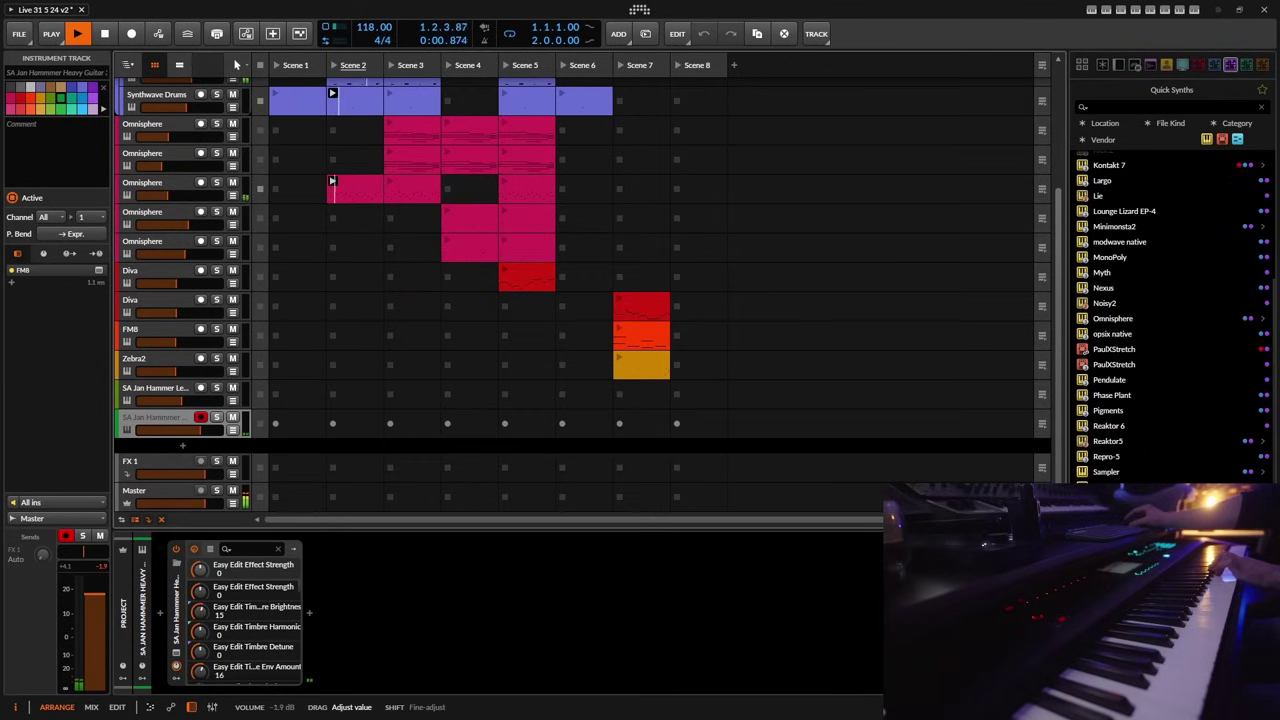
# - Add the EchoBoy effect after the synth on the Heavy Guitar track and set its mix to 41.5
pyautogui.click(310, 612)
pyautogui.scroll(-2, 582, 397)
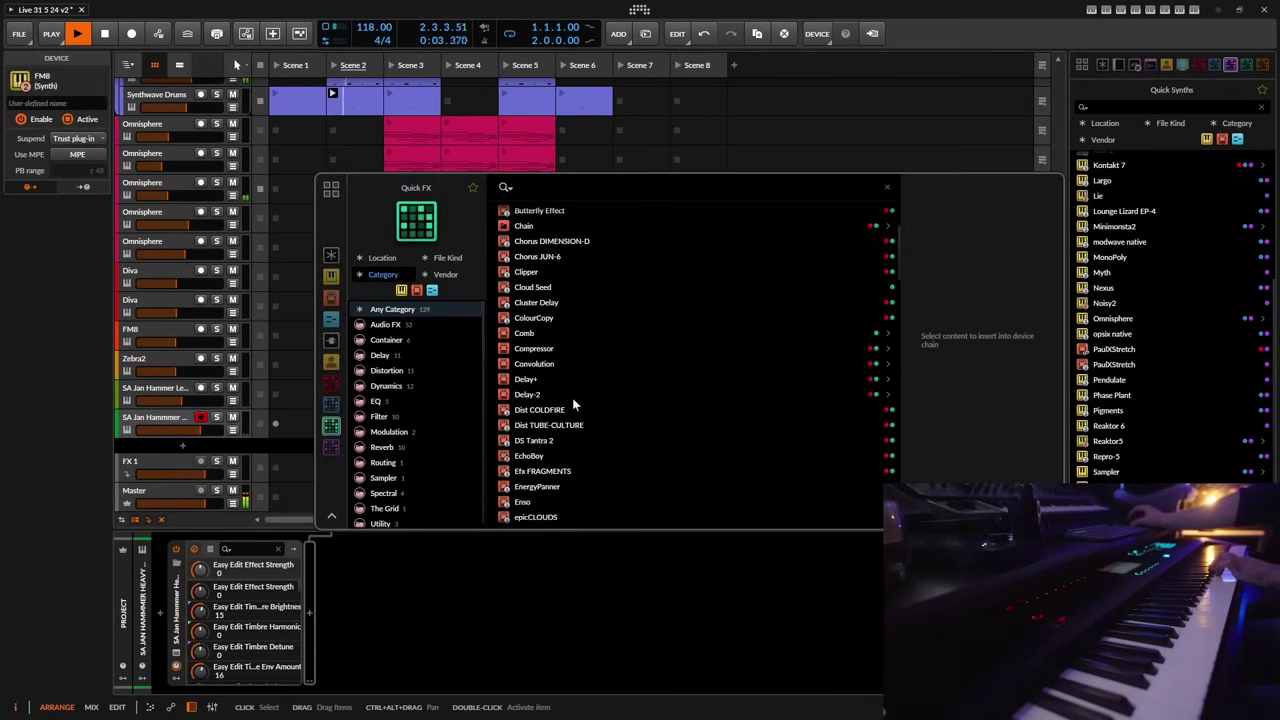
pyautogui.scroll(-1, 563, 430)
pyautogui.doubleClick(546, 410)
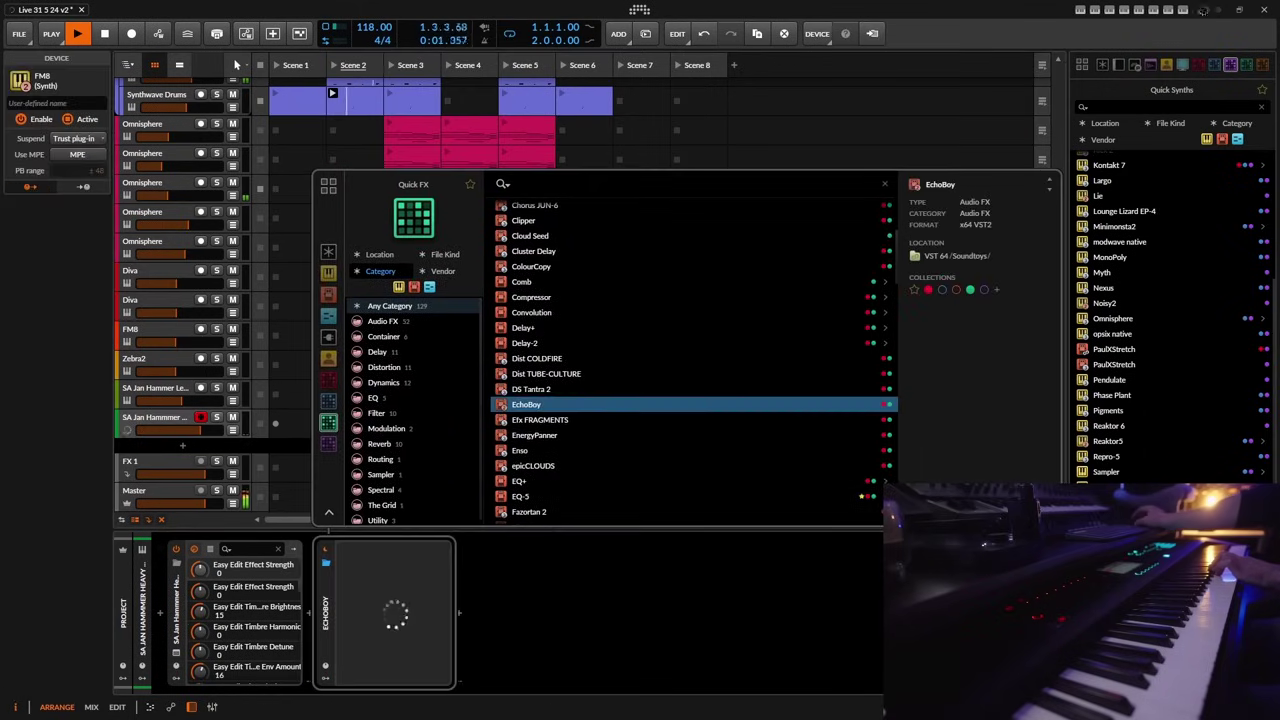
pyautogui.click(507, 378)
pyautogui.moveTo(508, 335); pyautogui.dragTo(516, 326)
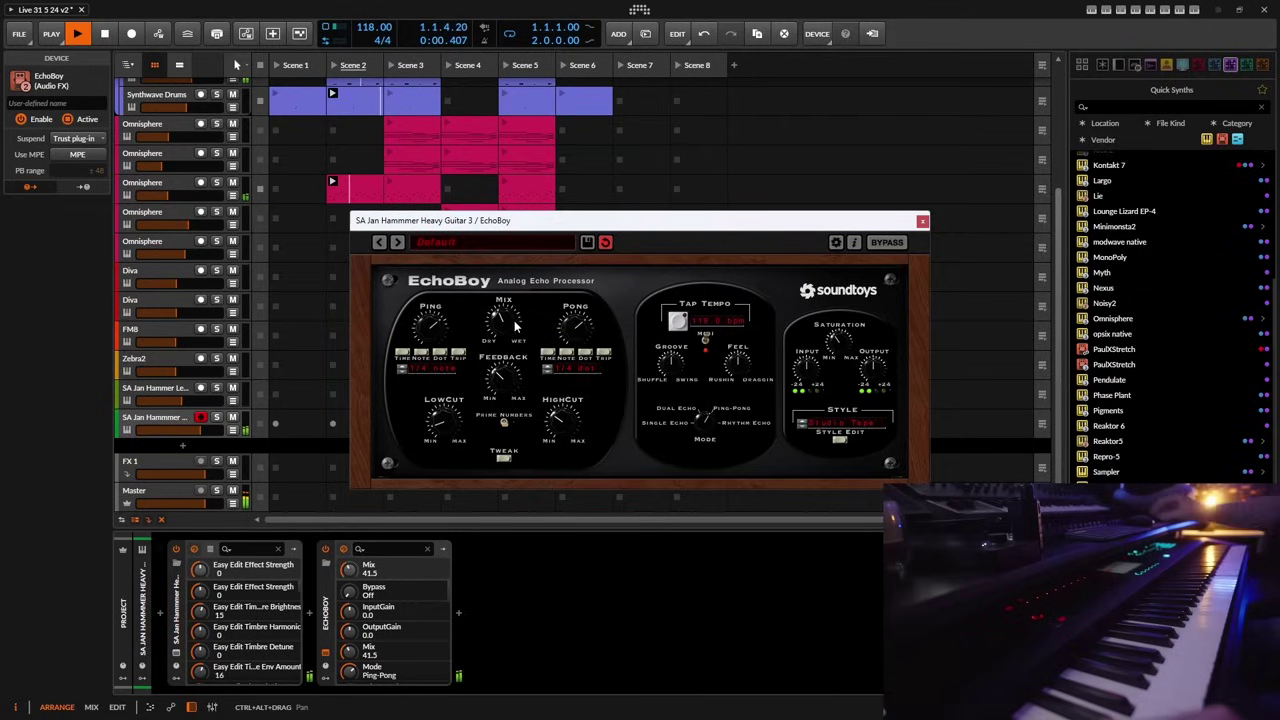
# - Close the EchoBoy window and copy the EchoBoy device from the Heavy Guitar track
pyautogui.click(157, 394)
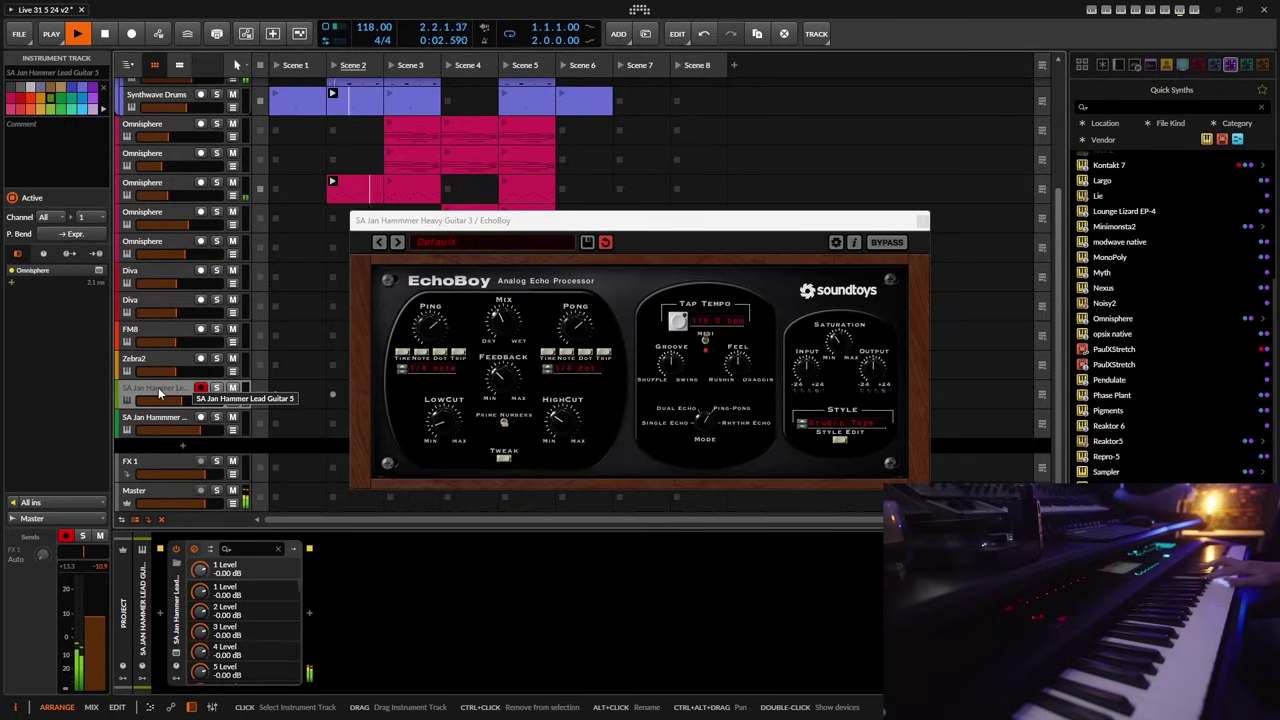
pyautogui.click(922, 220)
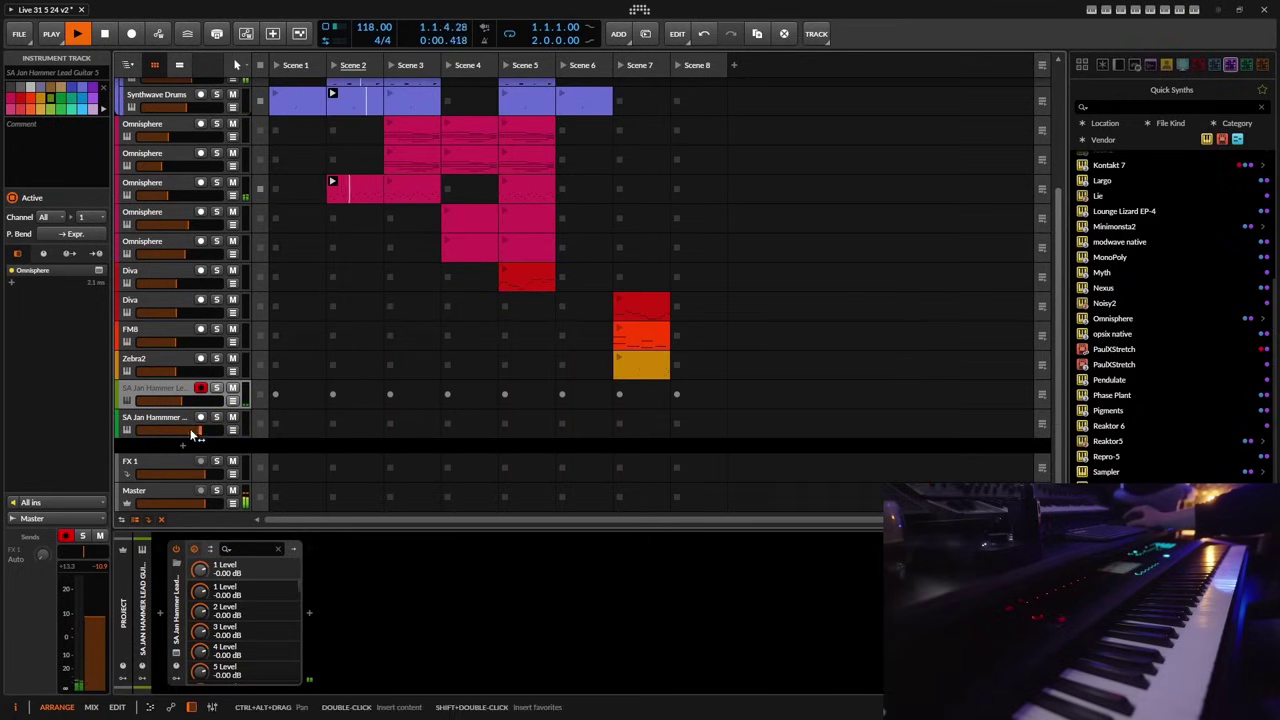
pyautogui.scroll(3, 382, 307)
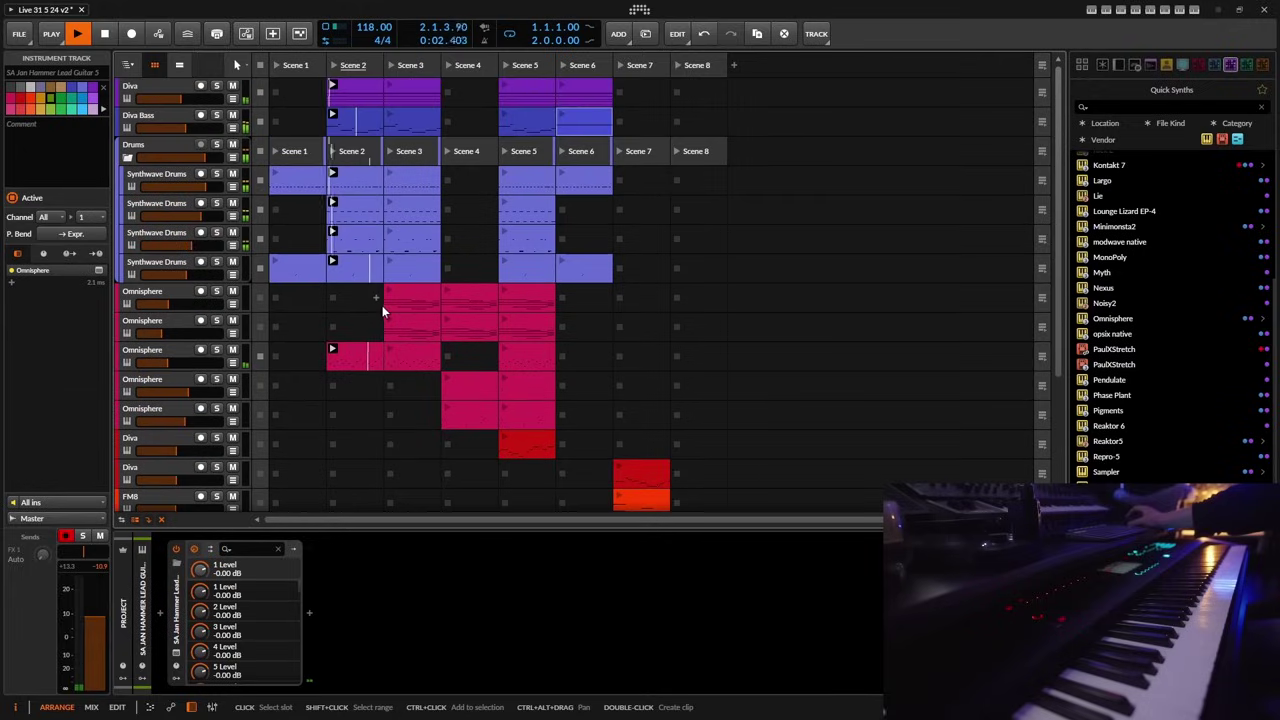
pyautogui.scroll(-3, 201, 442)
pyautogui.click(200, 430)
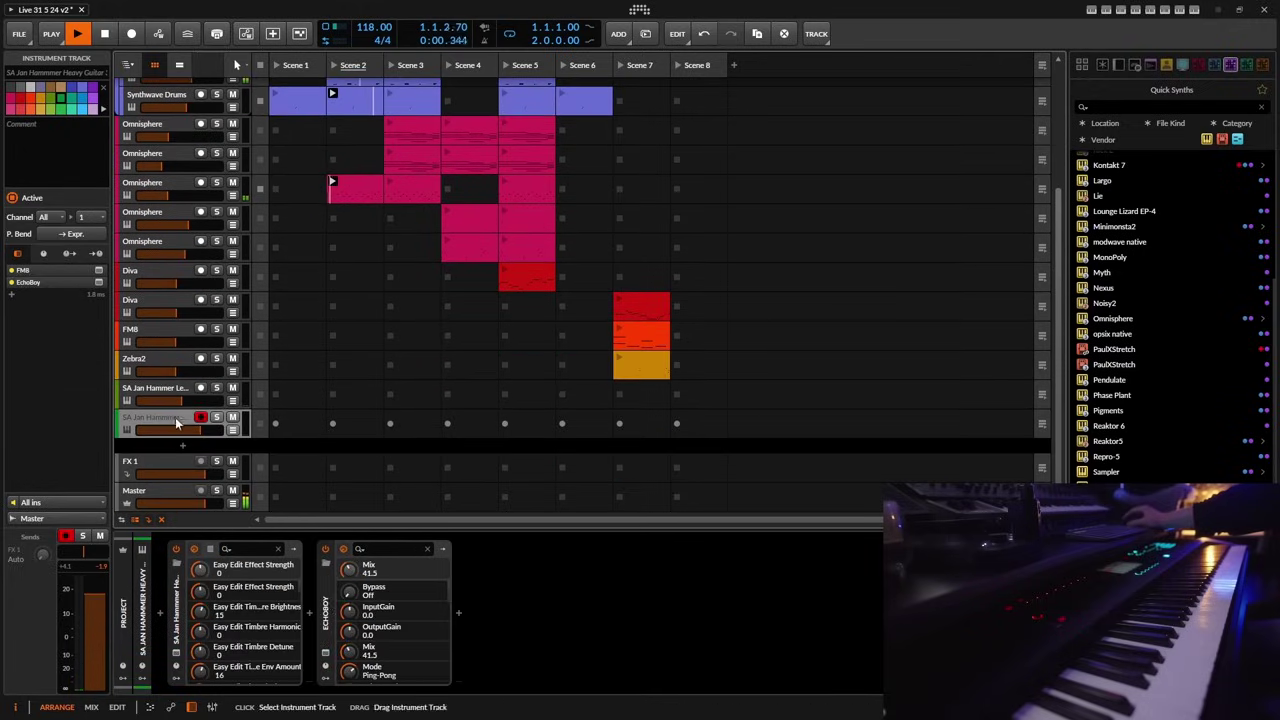
pyautogui.rightClick(326, 600)
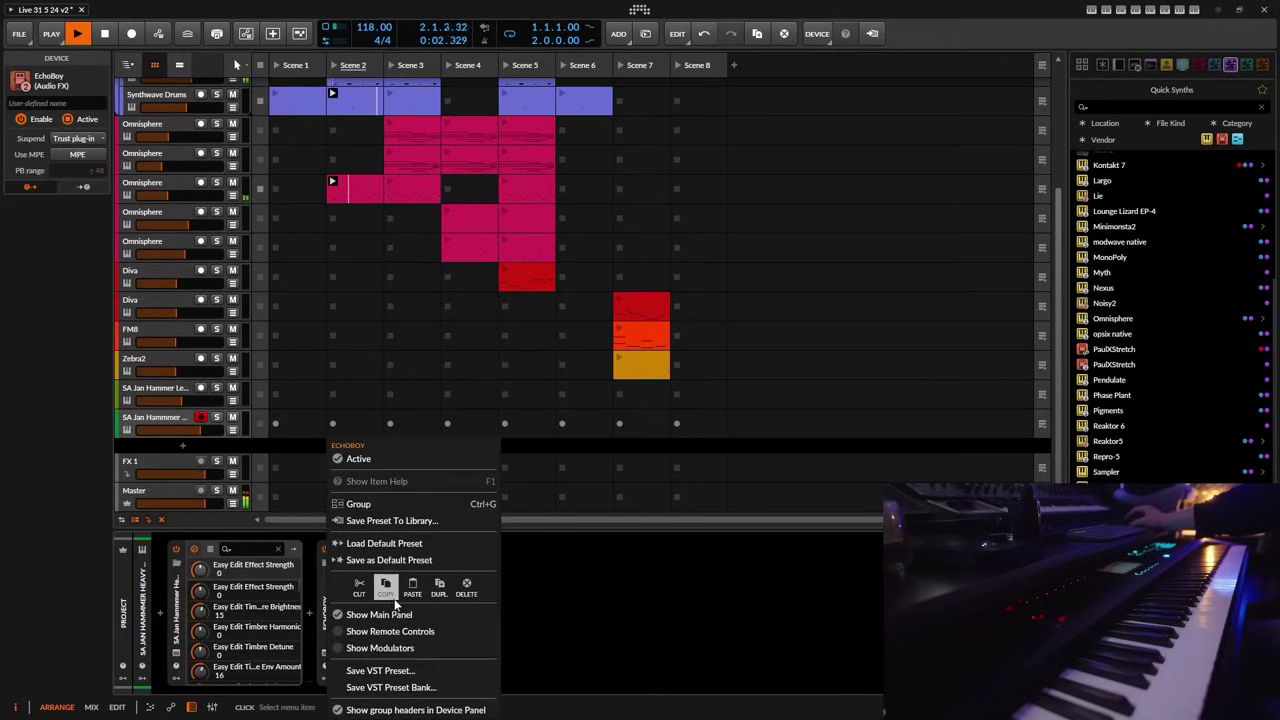
pyautogui.press('Escape')
# - Launch Scene 3 and save the project
pyautogui.scroll(3, 364, 281)
pyautogui.click(392, 65)
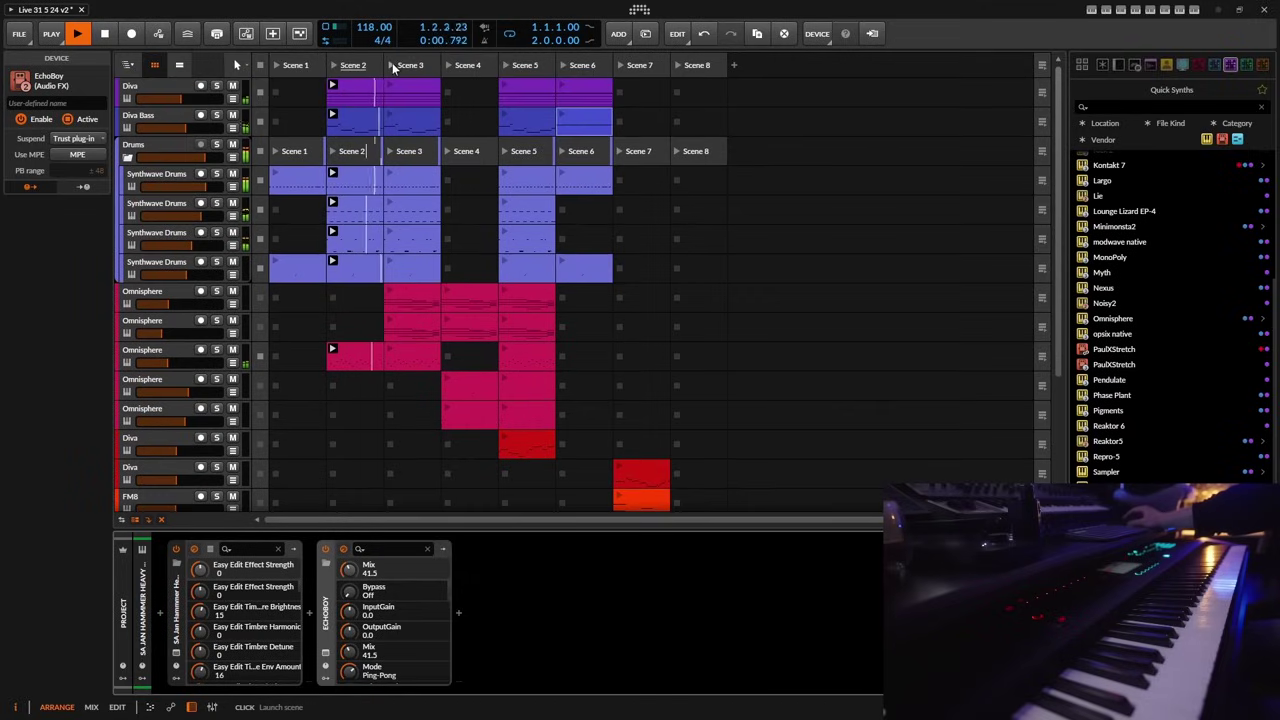
pyautogui.click(19, 33)
pyautogui.click(37, 102)
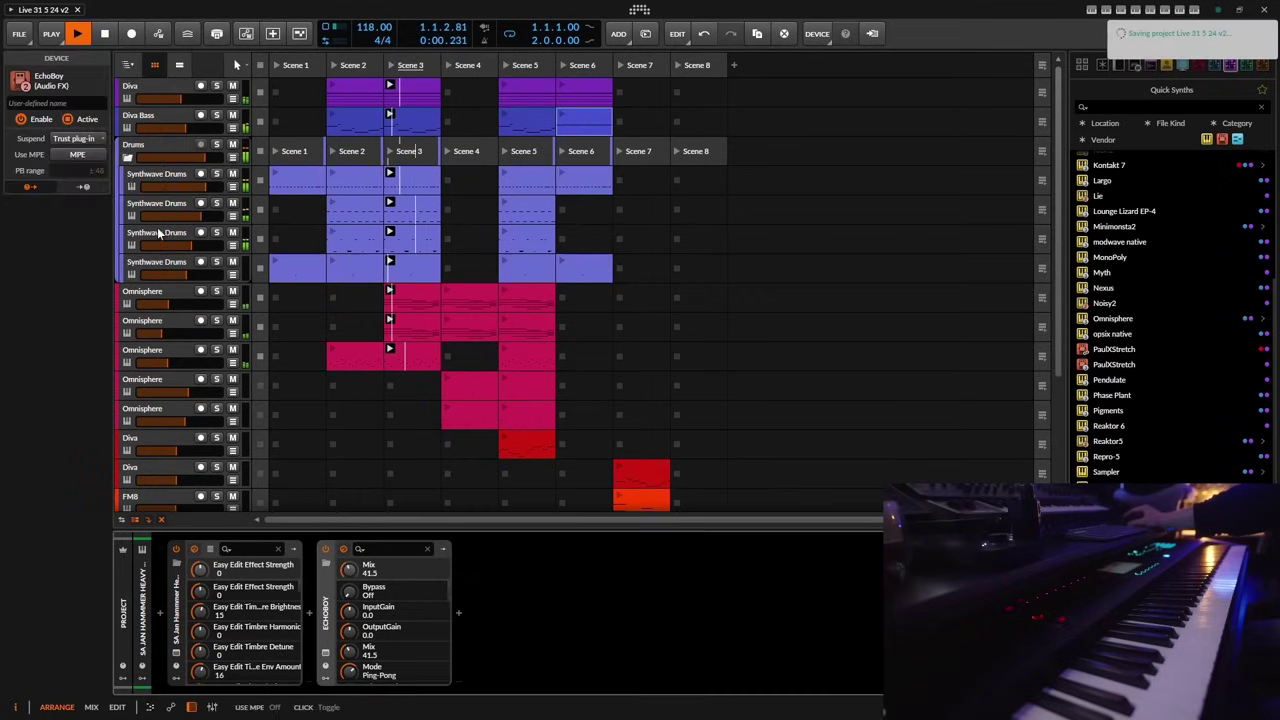
# - Paste the EchoBoy device onto the SA Jan Hammer Lead Guitar track and lower the track volume to about -12.9 dB
pyautogui.scroll(-5, 267, 390)
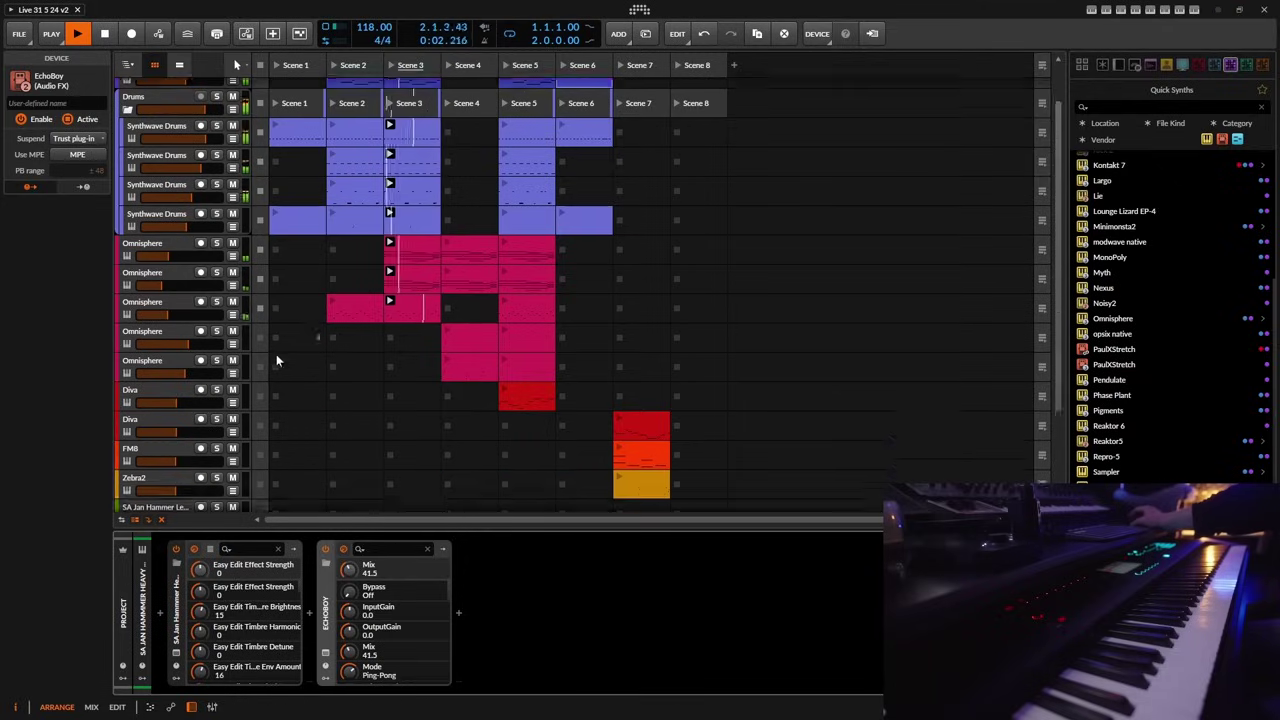
pyautogui.click(157, 397)
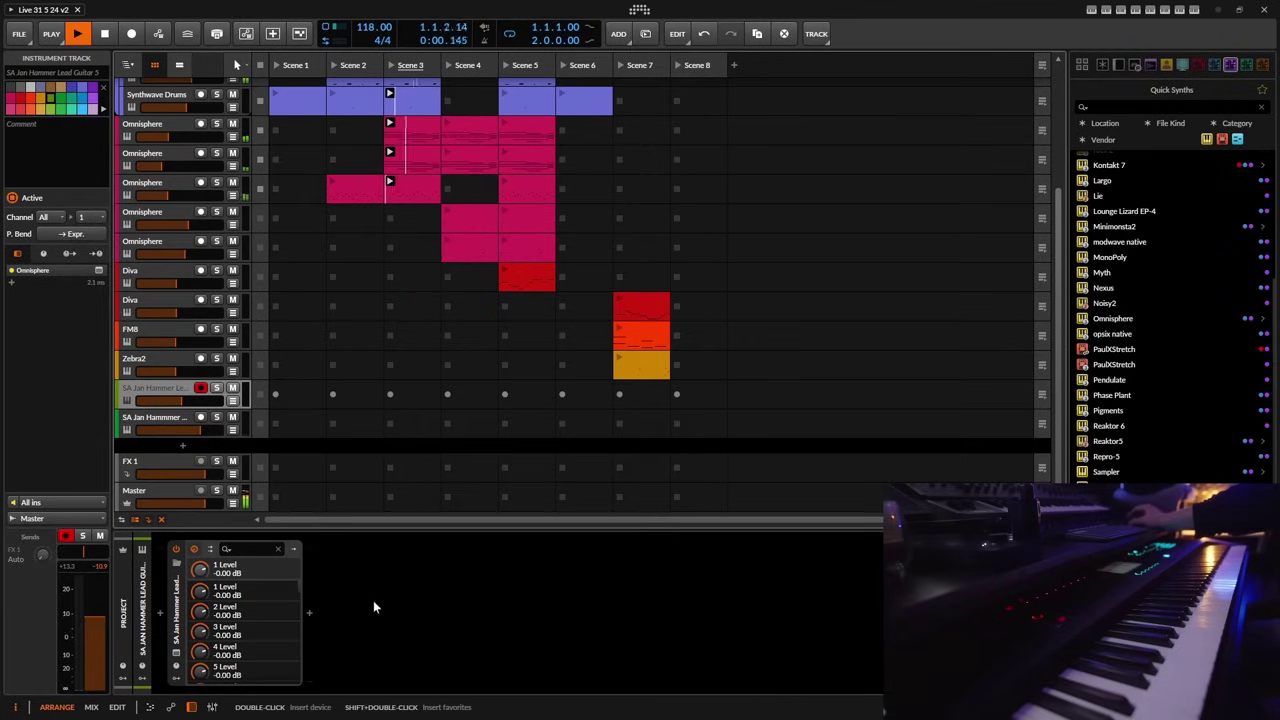
pyautogui.rightClick(378, 601)
pyautogui.click(478, 592)
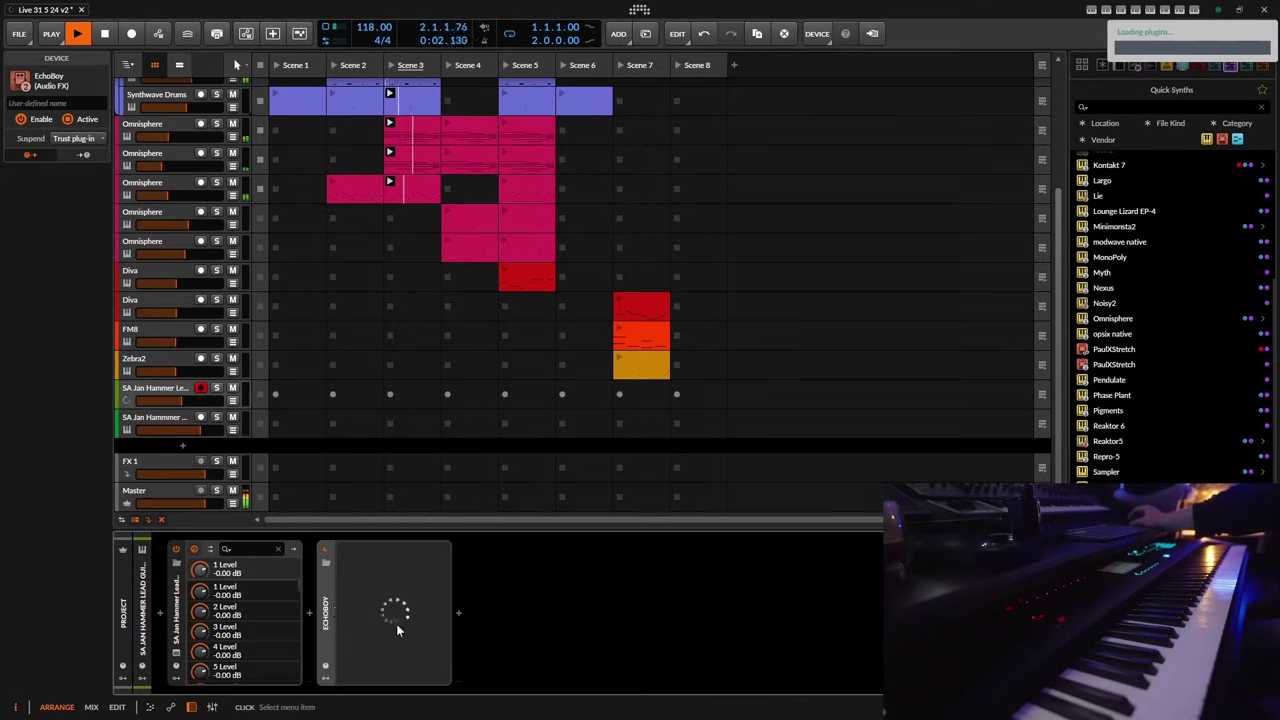
pyautogui.click(148, 437)
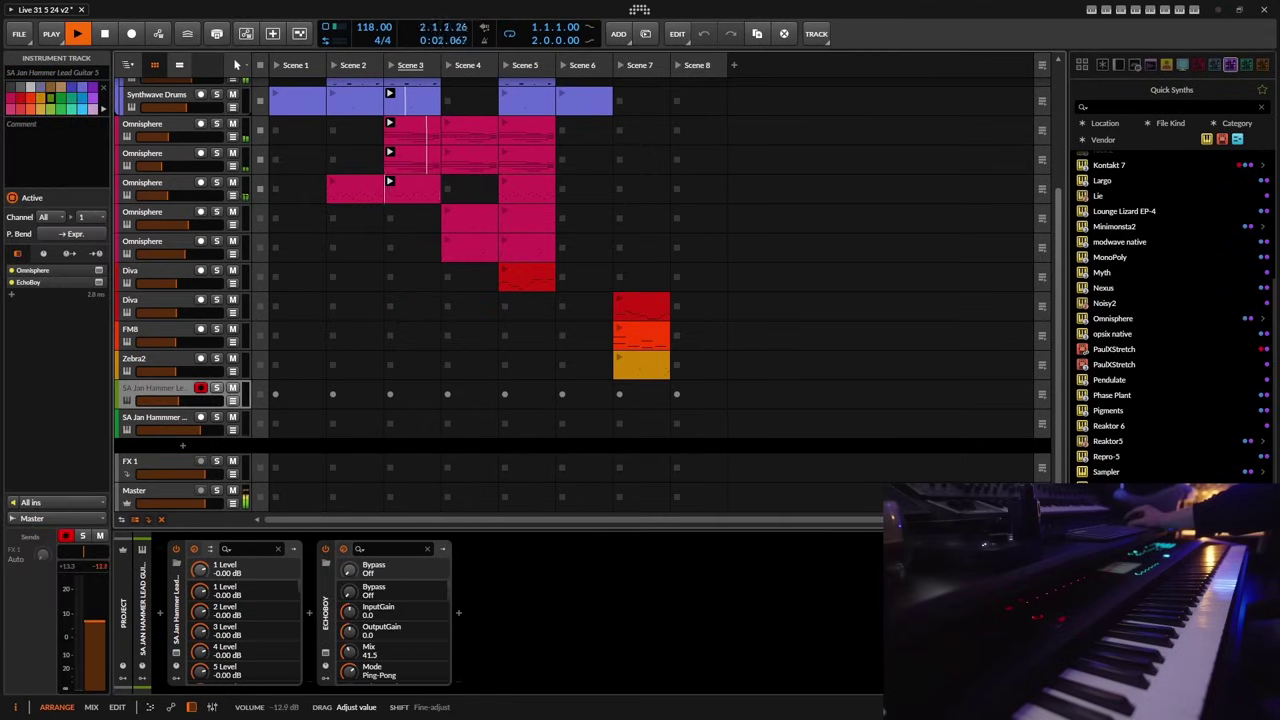
# - Insert an EQ-5 after EchoBoy on the Lead Guitar track
pyautogui.click(459, 613)
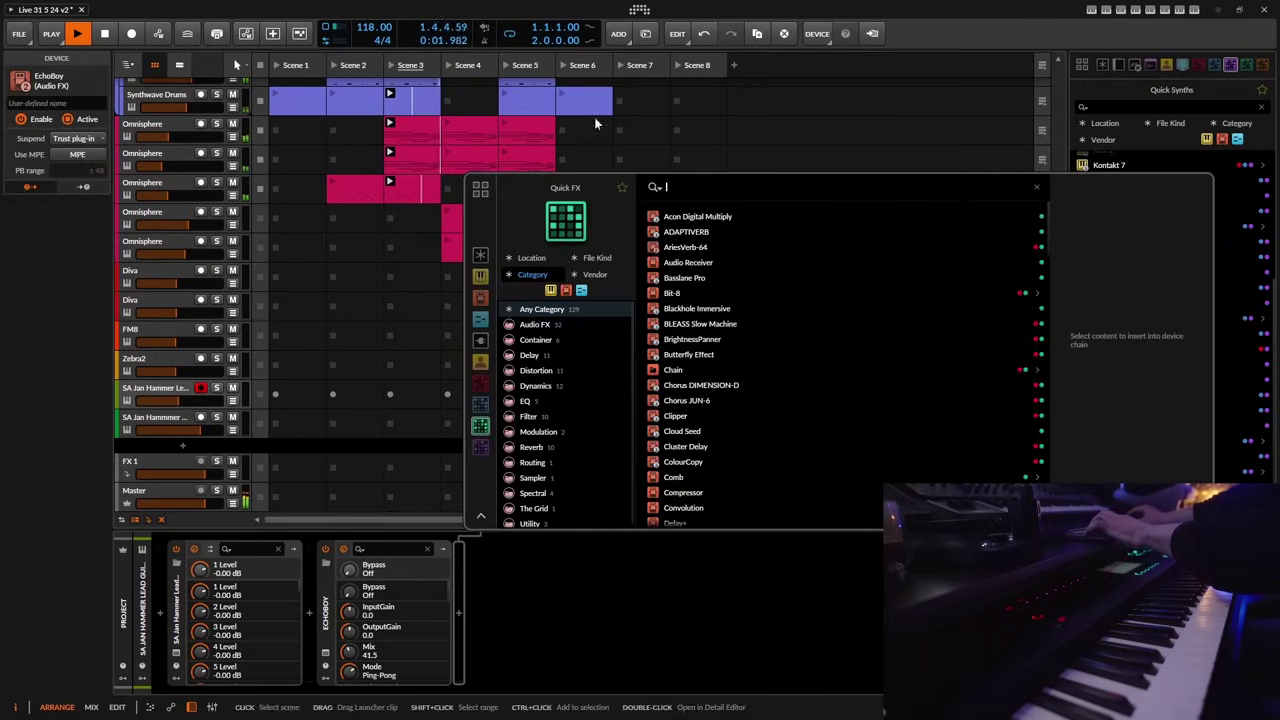
pyautogui.write('eq')
pyautogui.click(673, 232)
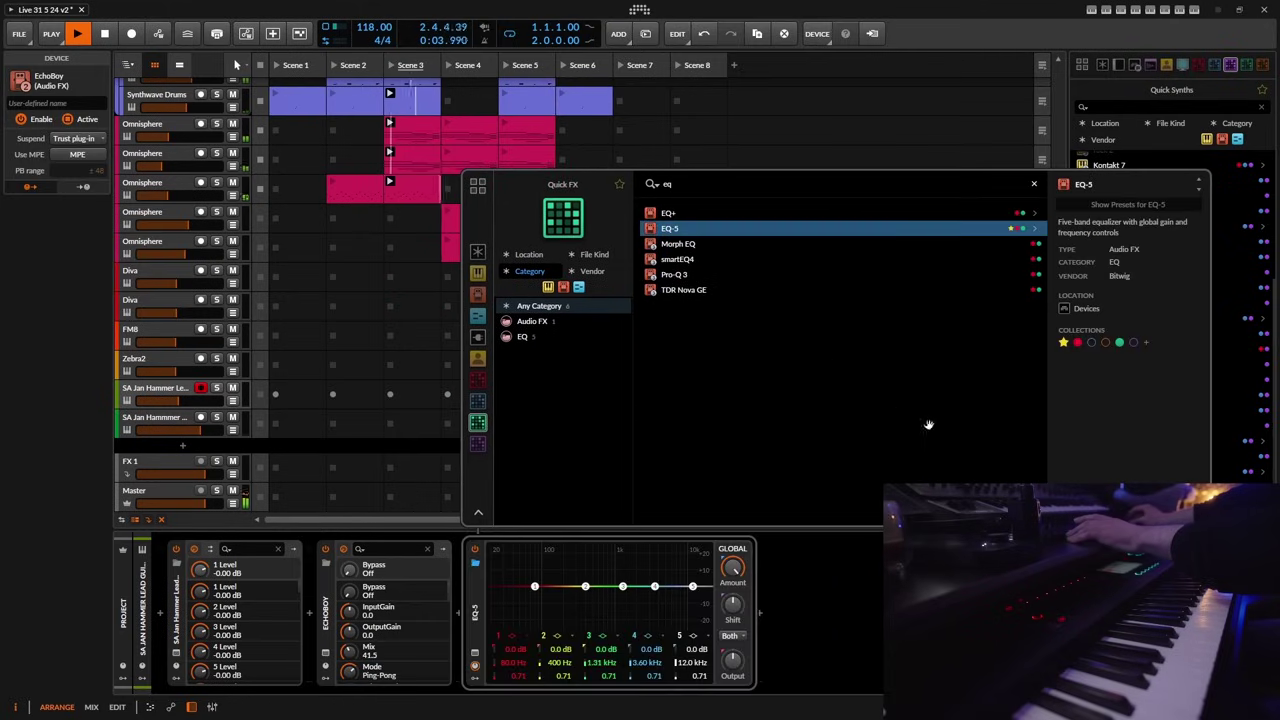
pyautogui.press('Return')
# - Make EQ-5 band 1 an 80 Hz low cut and boost 1.33 kHz by 1.8 dB, 5.52 kHz by 4.7 dB and 10.6 kHz by 1.1 dB
pyautogui.click(511, 633)
pyautogui.click(524, 653)
pyautogui.moveTo(654, 586); pyautogui.dragTo(624, 583)
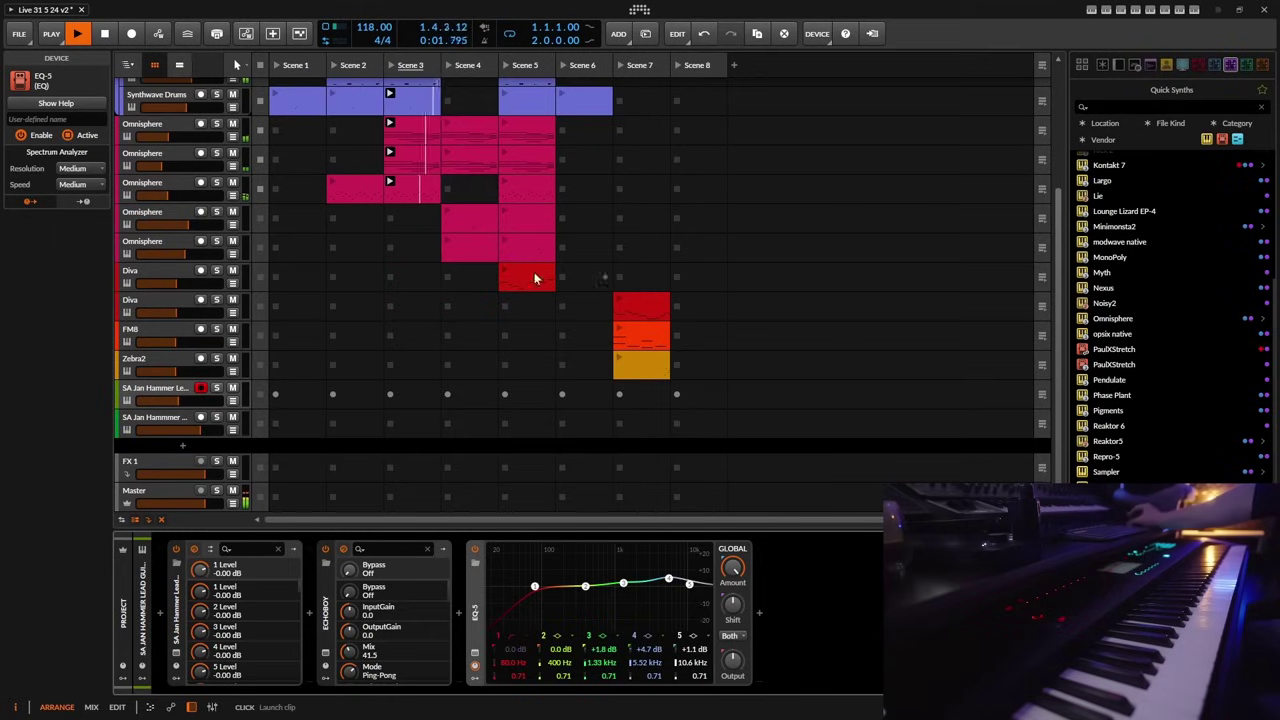
# - Launch Scene 4 and save the project
pyautogui.scroll(5, 455, 288)
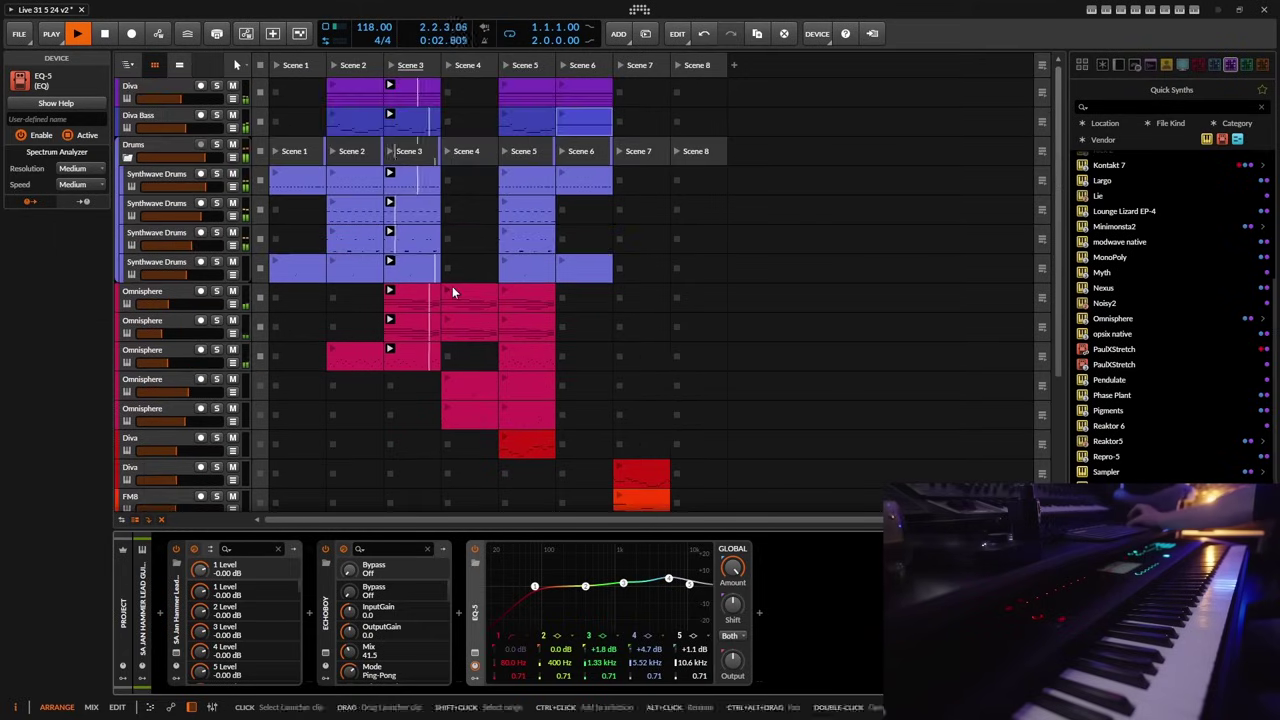
pyautogui.click(450, 68)
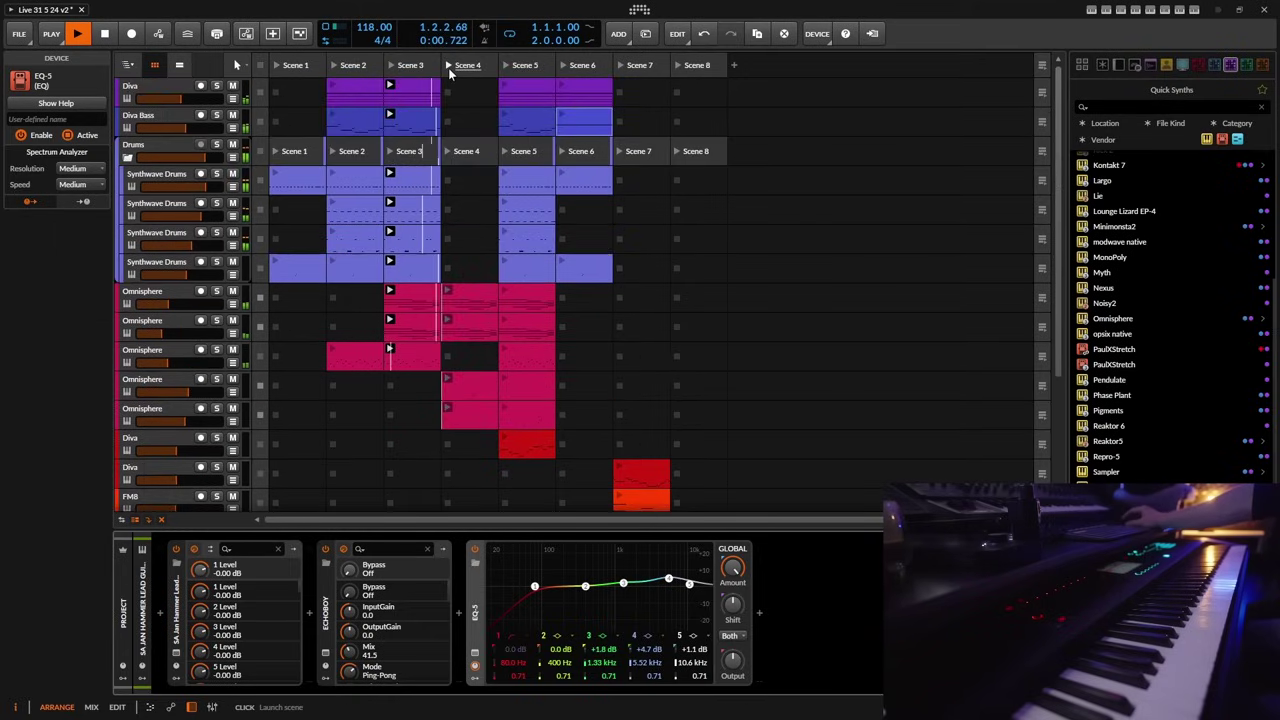
pyautogui.click(19, 36)
pyautogui.click(36, 97)
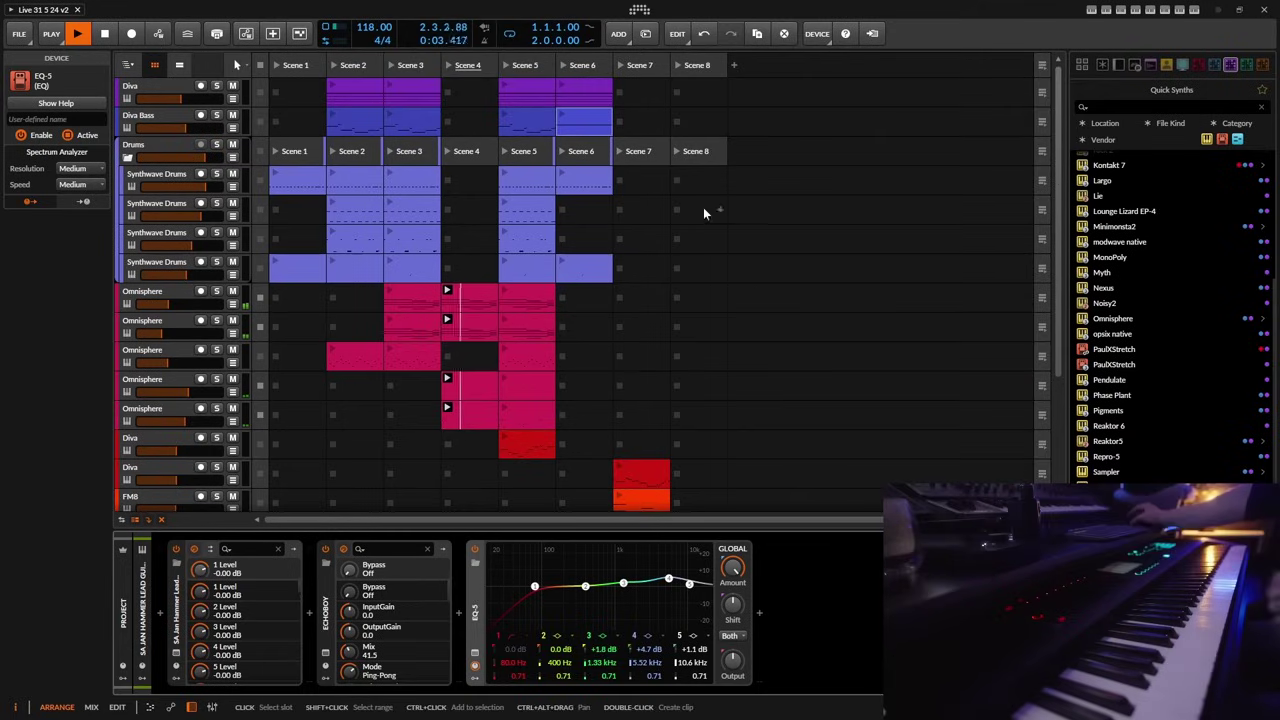
# - Delete the fifth Omnisphere track's clip in Scene 5 and launch Scene 5
pyautogui.click(522, 418)
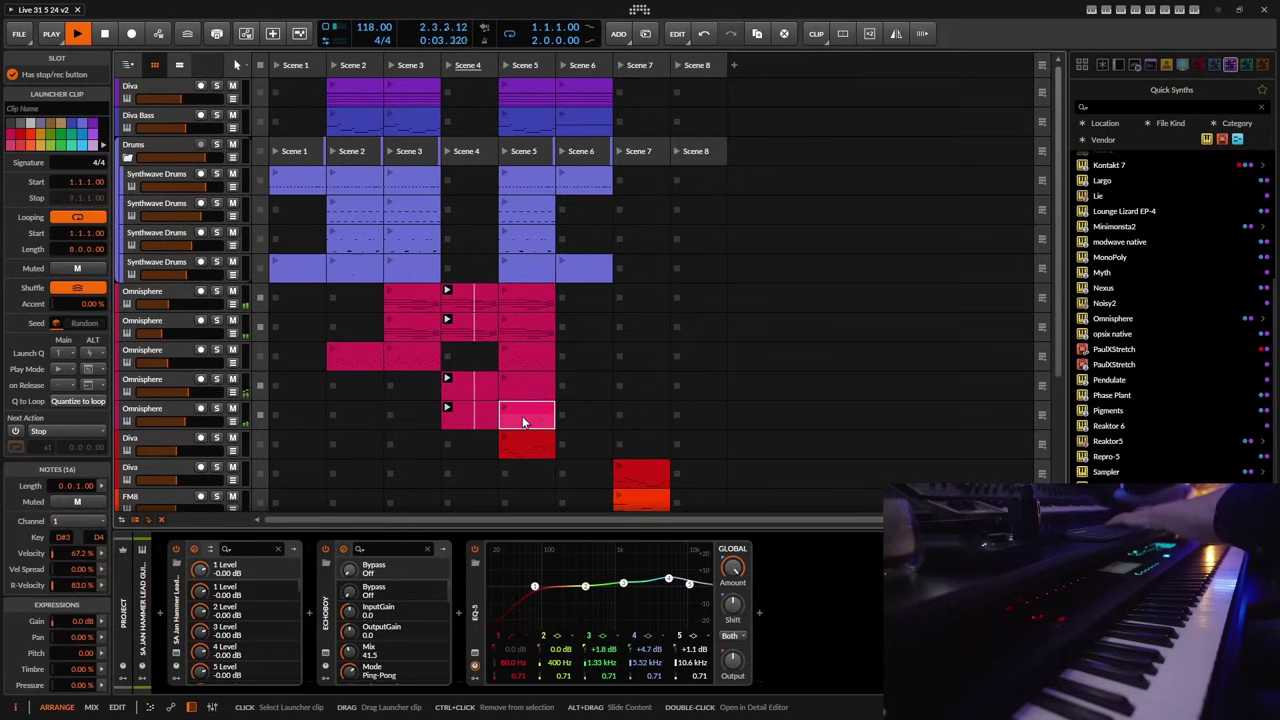
pyautogui.press('Delete')
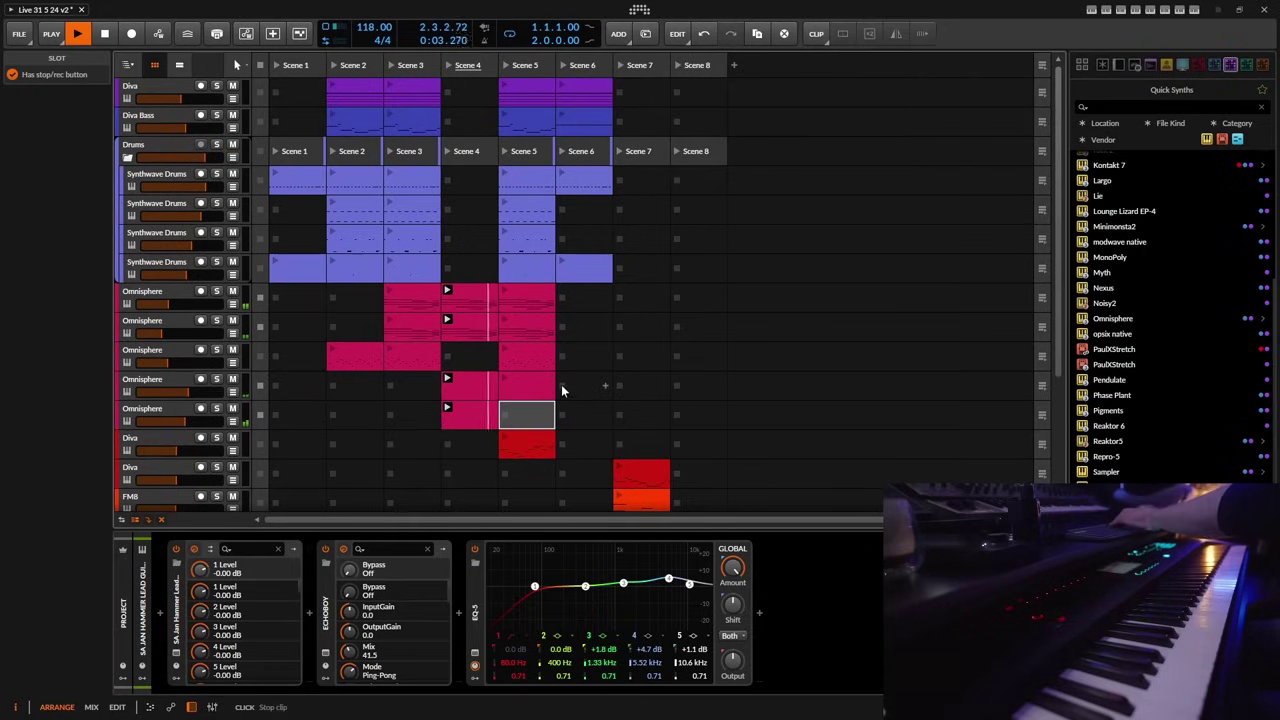
pyautogui.click(507, 65)
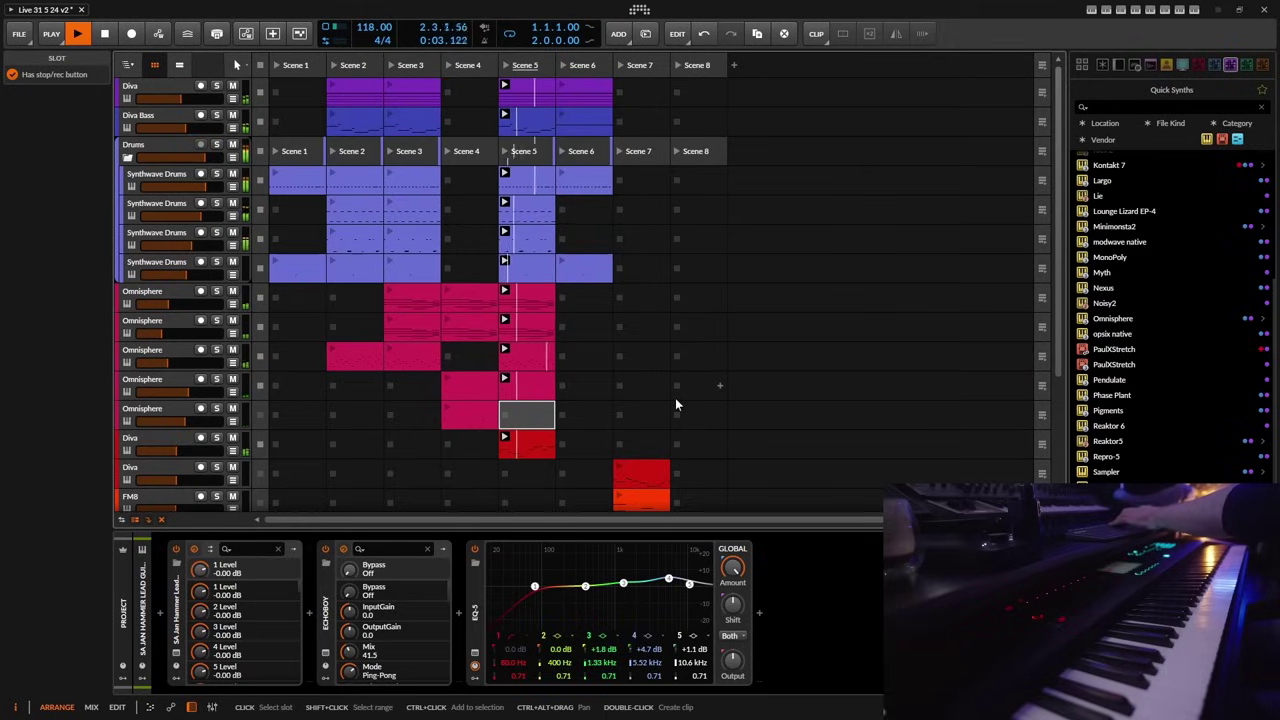
# - Copy the Diva and Diva Bass clips from Scene 5 into Scene 7
pyautogui.scroll(-5, 600, 456)
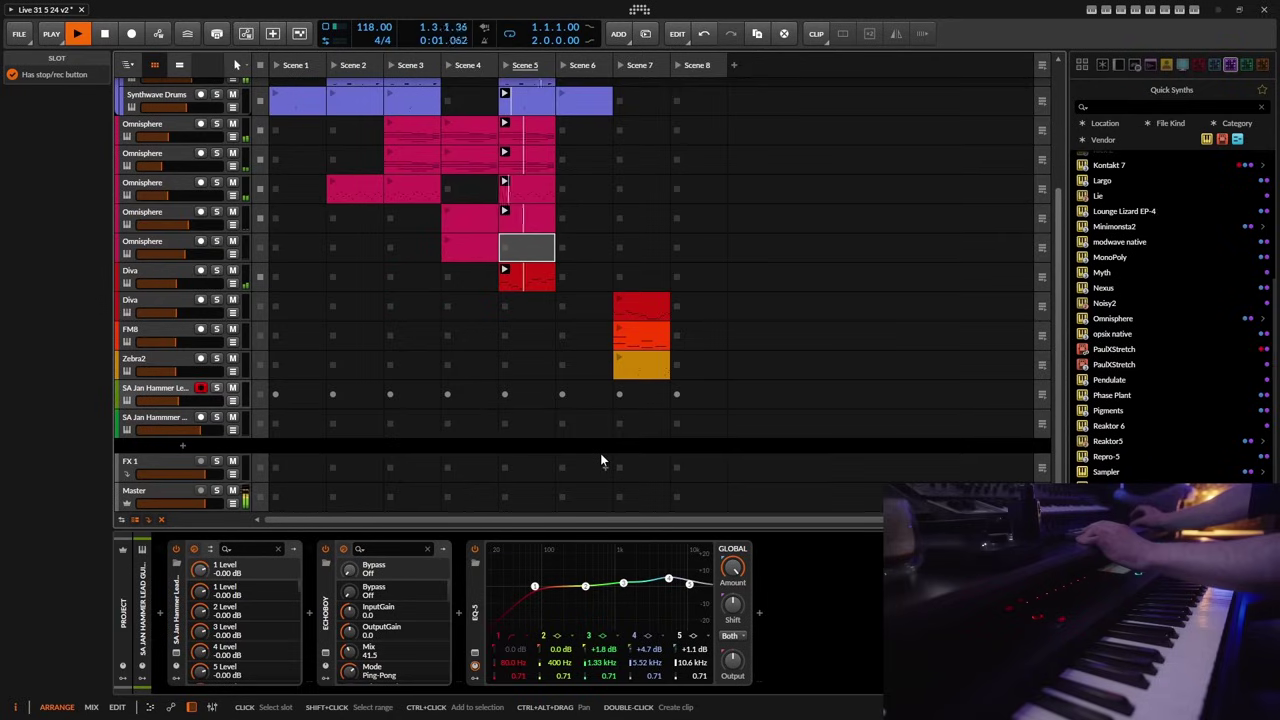
pyautogui.scroll(1, 601, 455)
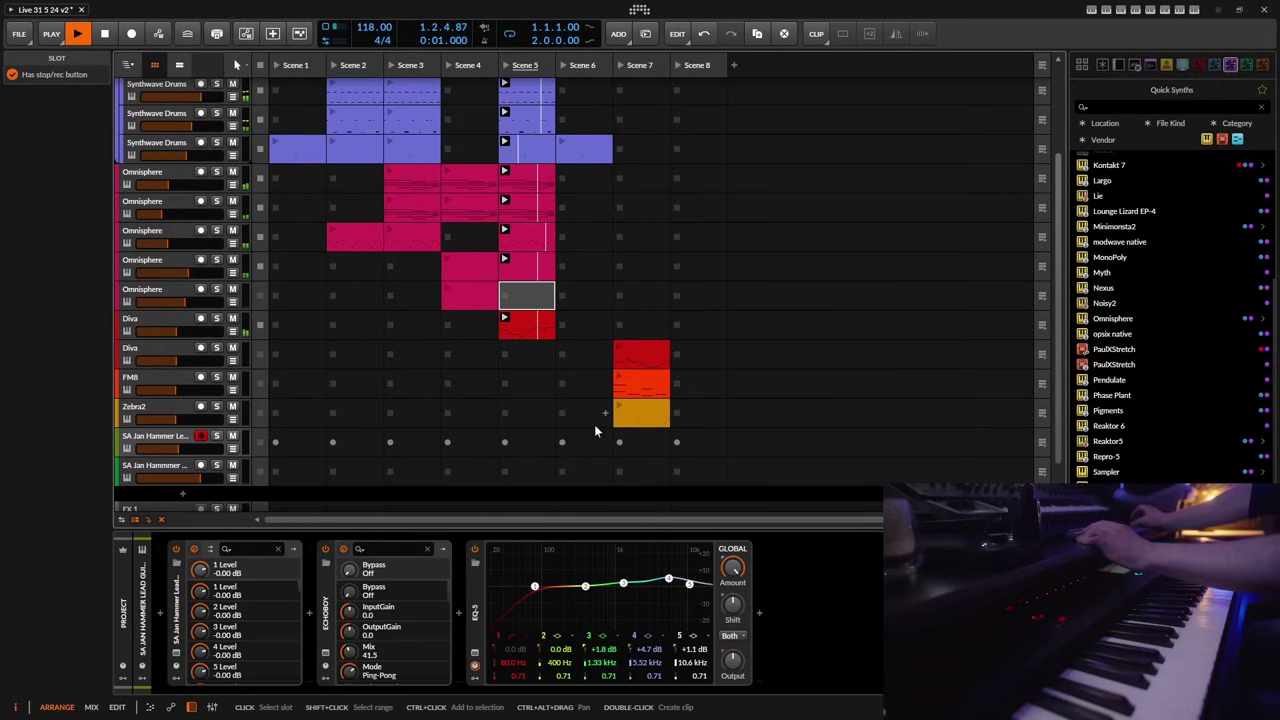
pyautogui.scroll(4, 594, 424)
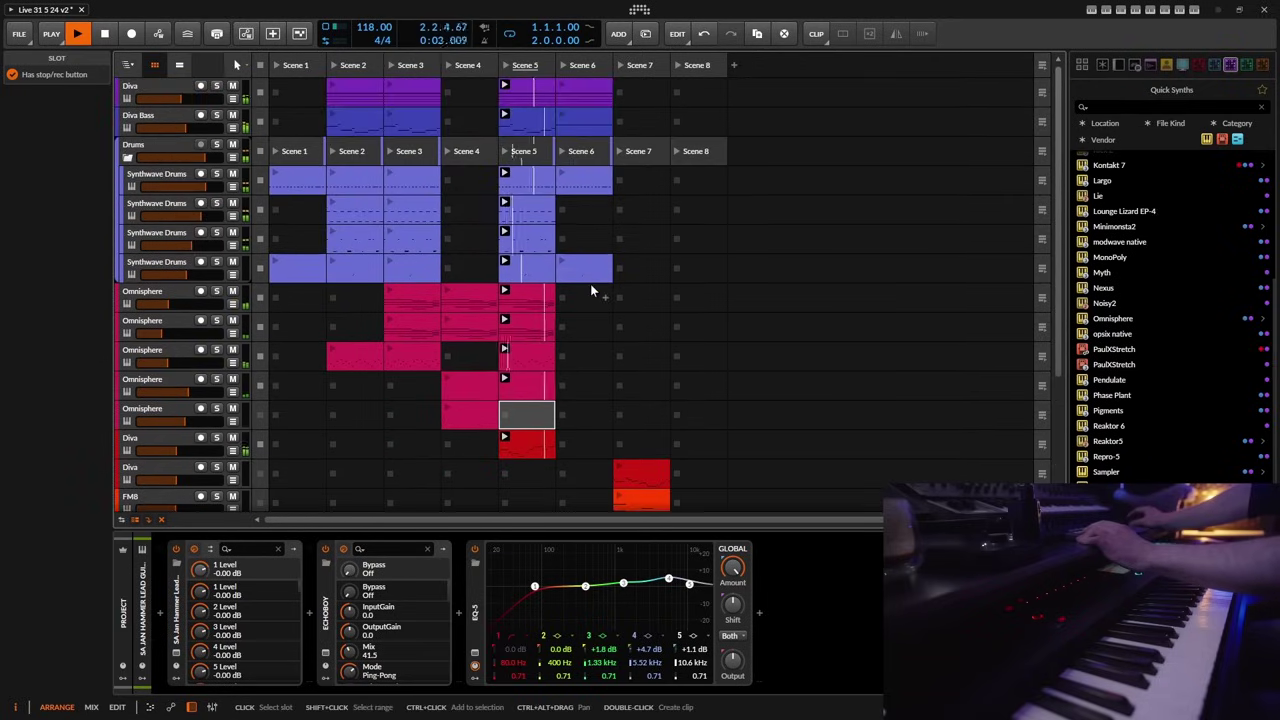
pyautogui.scroll(-3, 590, 285)
pyautogui.scroll(3, 588, 296)
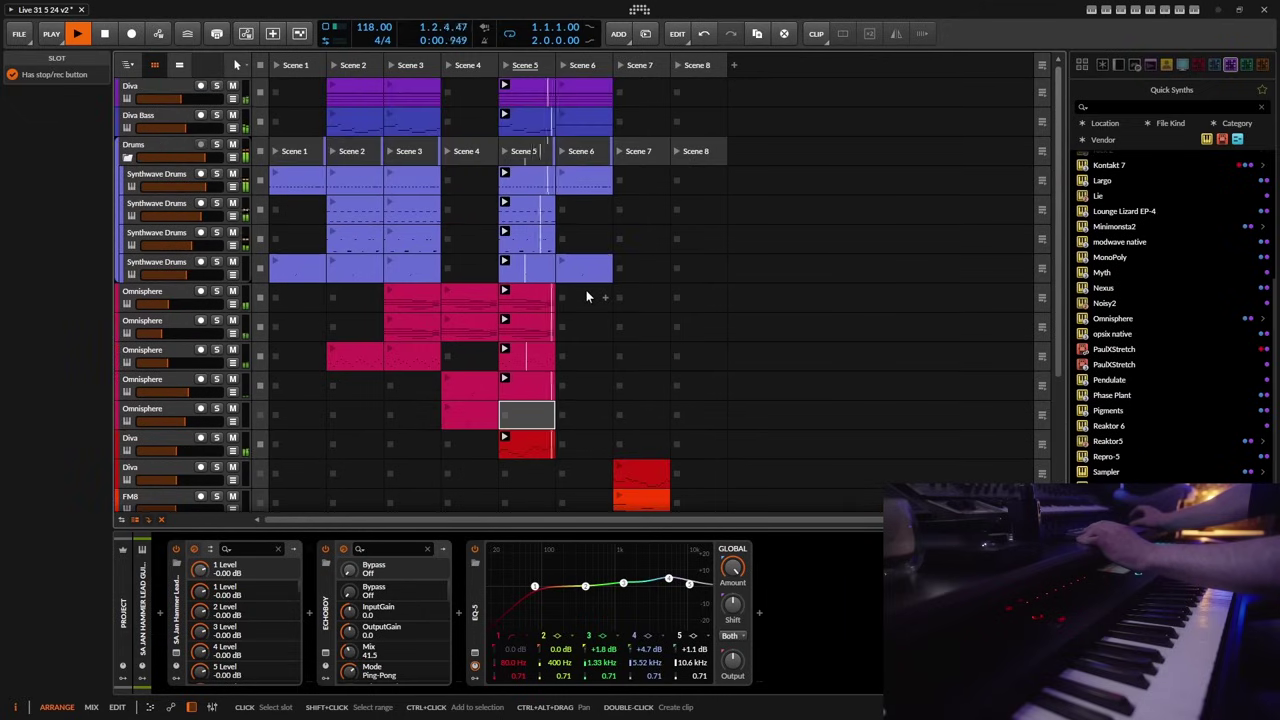
pyautogui.click(530, 100)
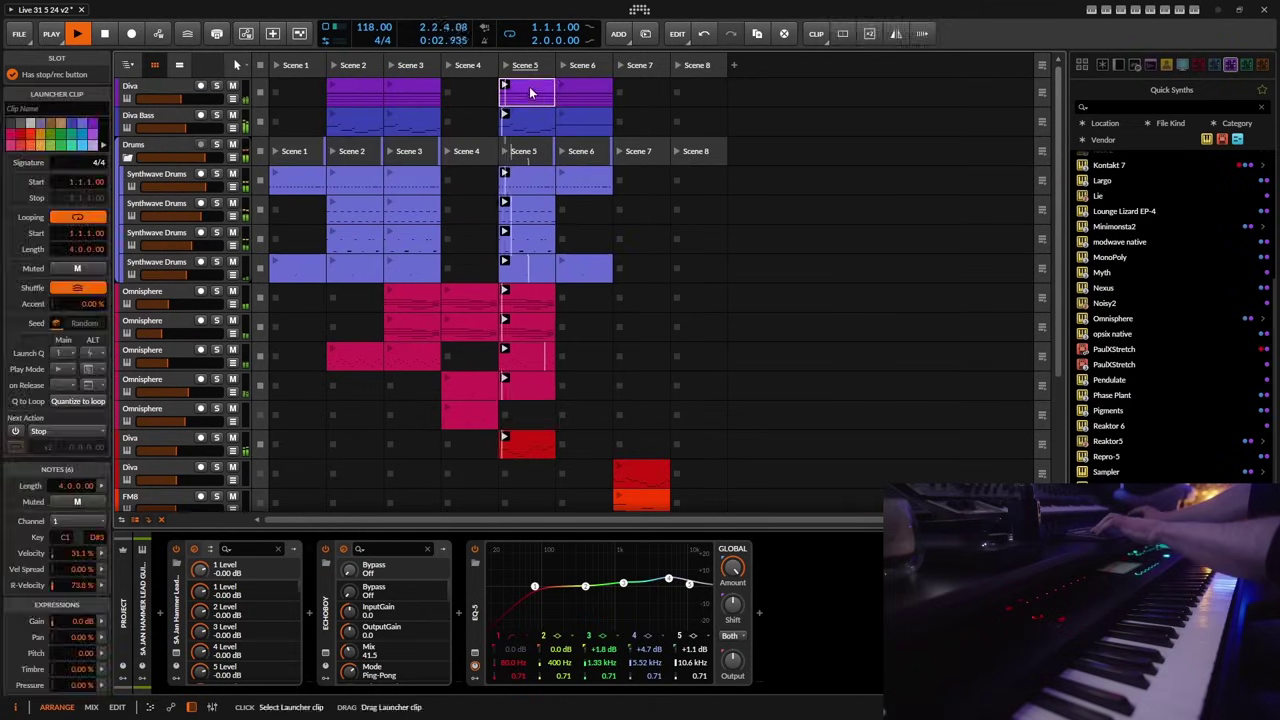
pyautogui.moveTo(540, 89); pyautogui.dragTo(621, 92)
# - Copy the four Synthwave Drums clips from Scene 5 into Scene 7
pyautogui.click(527, 180)
pyautogui.keyDown('shift'); pyautogui.click(524, 265); pyautogui.keyUp('shift')
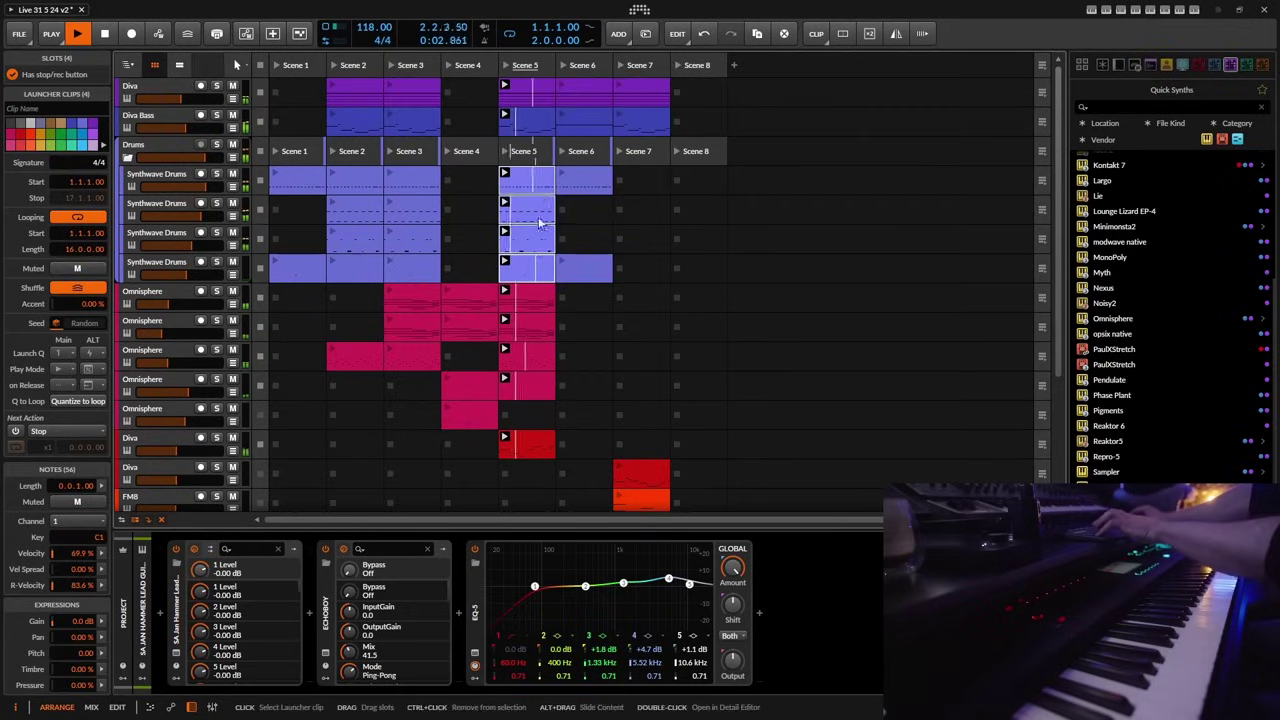
pyautogui.moveTo(527, 180); pyautogui.dragTo(638, 181)
# - Copy the clips of the first four Omnisphere tracks from Scene 5 into Scene 7
pyautogui.scroll(-3, 594, 335)
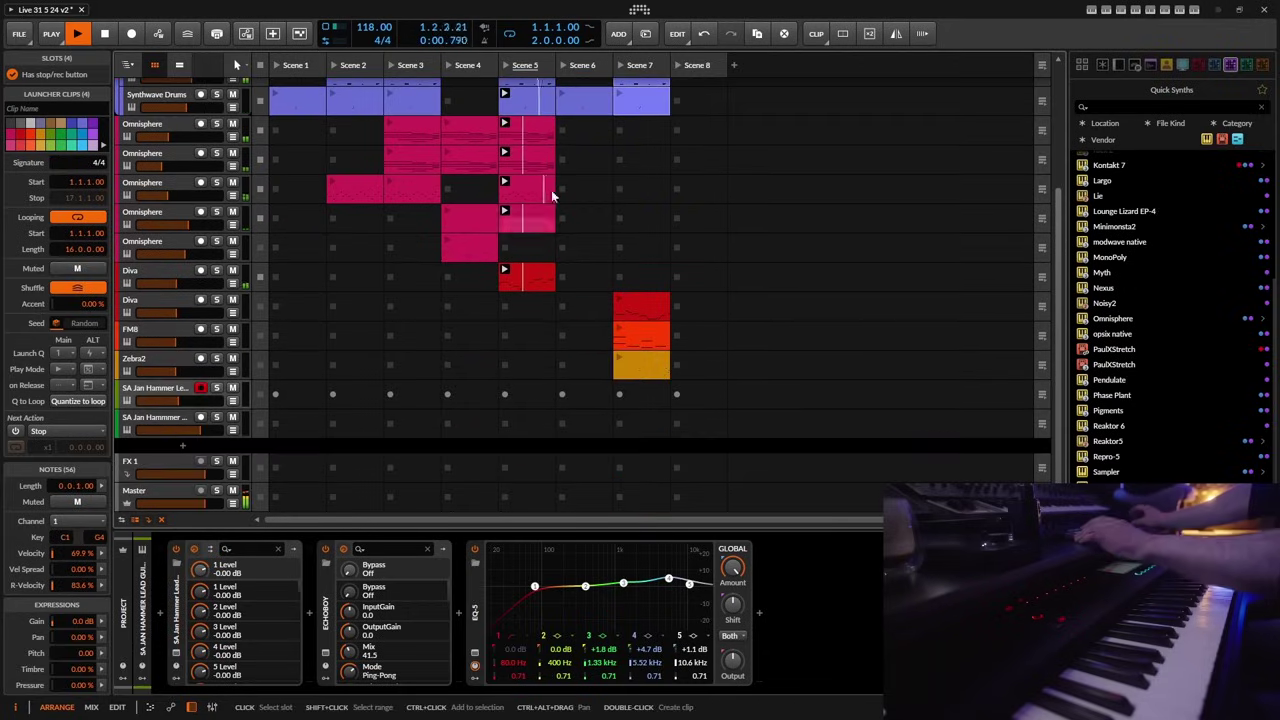
pyautogui.click(527, 218)
pyautogui.keyDown('shift'); pyautogui.click(527, 130); pyautogui.keyUp('shift')
pyautogui.moveTo(527, 130); pyautogui.dragTo(626, 133)
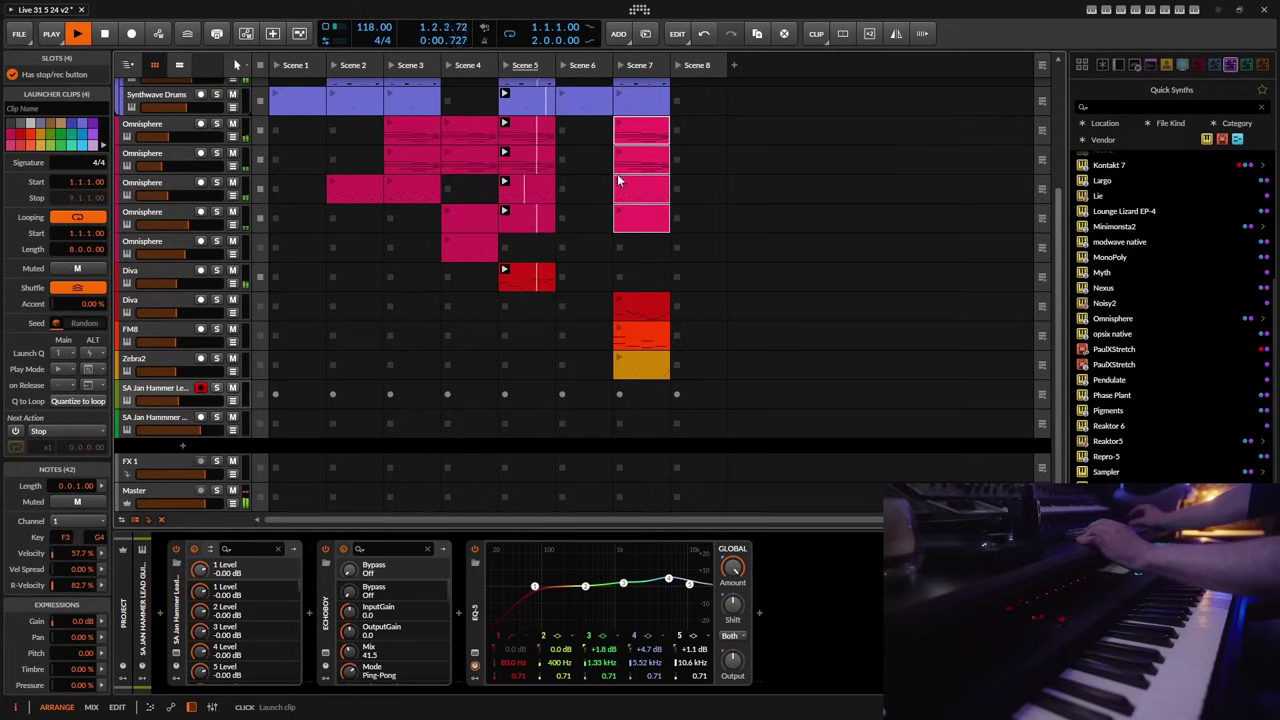
# - Launch Scene 6 and select the SA Jan Hammer Lead Guitar 5 track for playing over it
pyautogui.scroll(3, 578, 316)
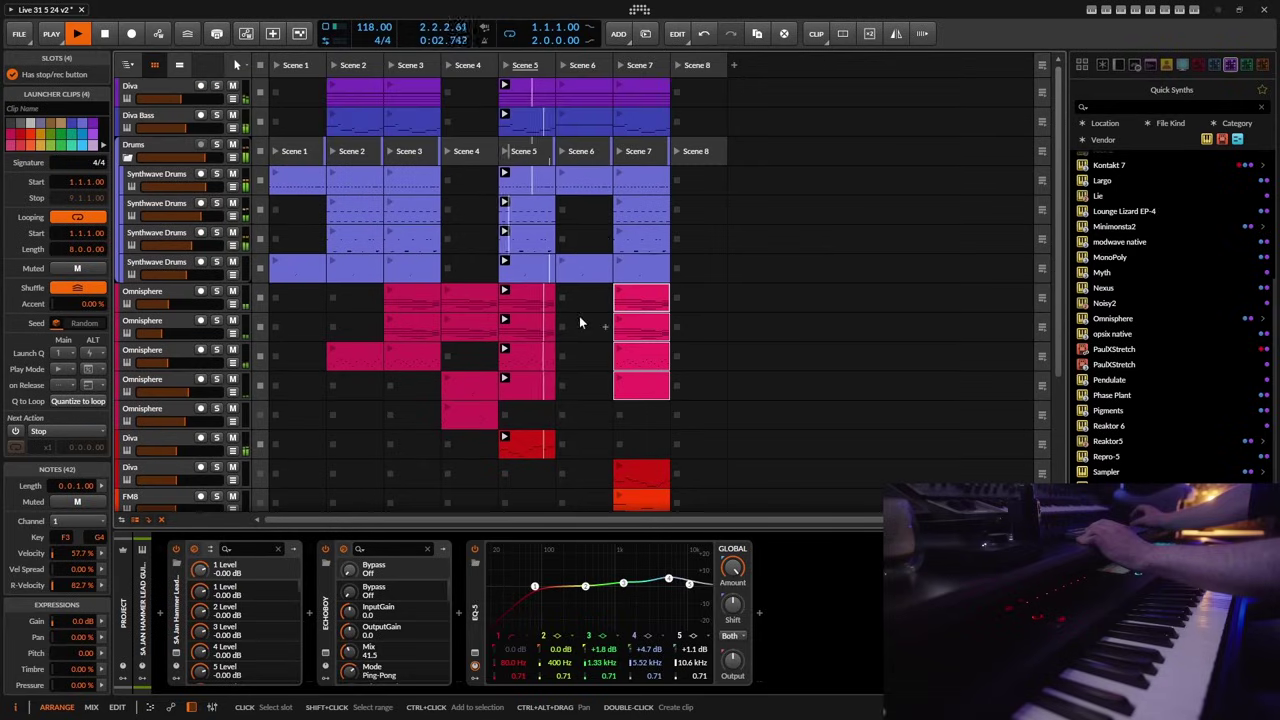
pyautogui.click(562, 63)
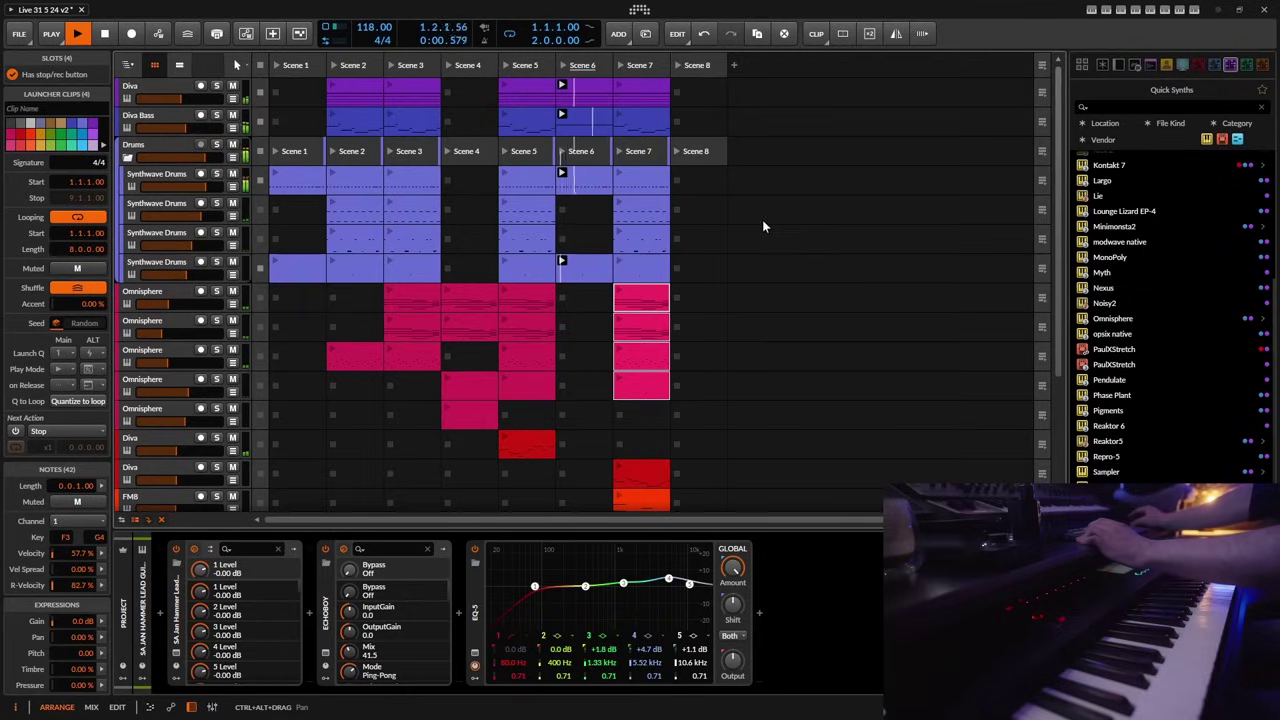
pyautogui.scroll(-3, 382, 306)
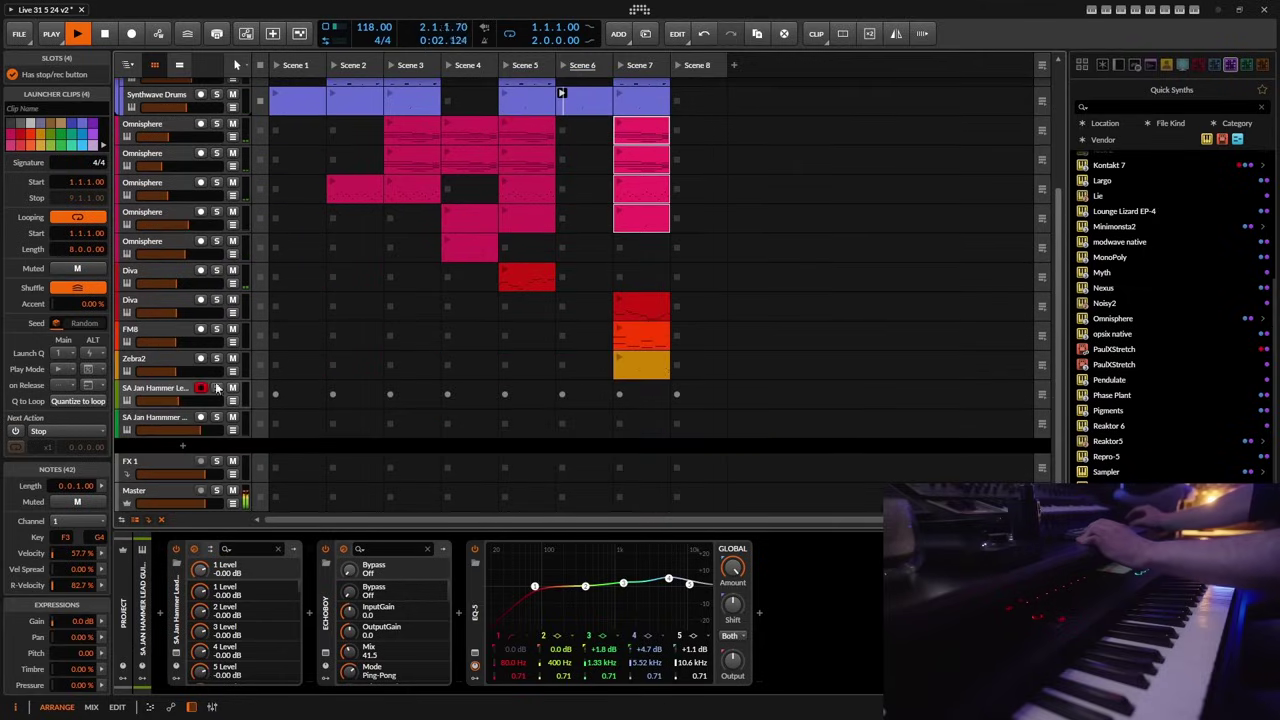
pyautogui.click(161, 392)
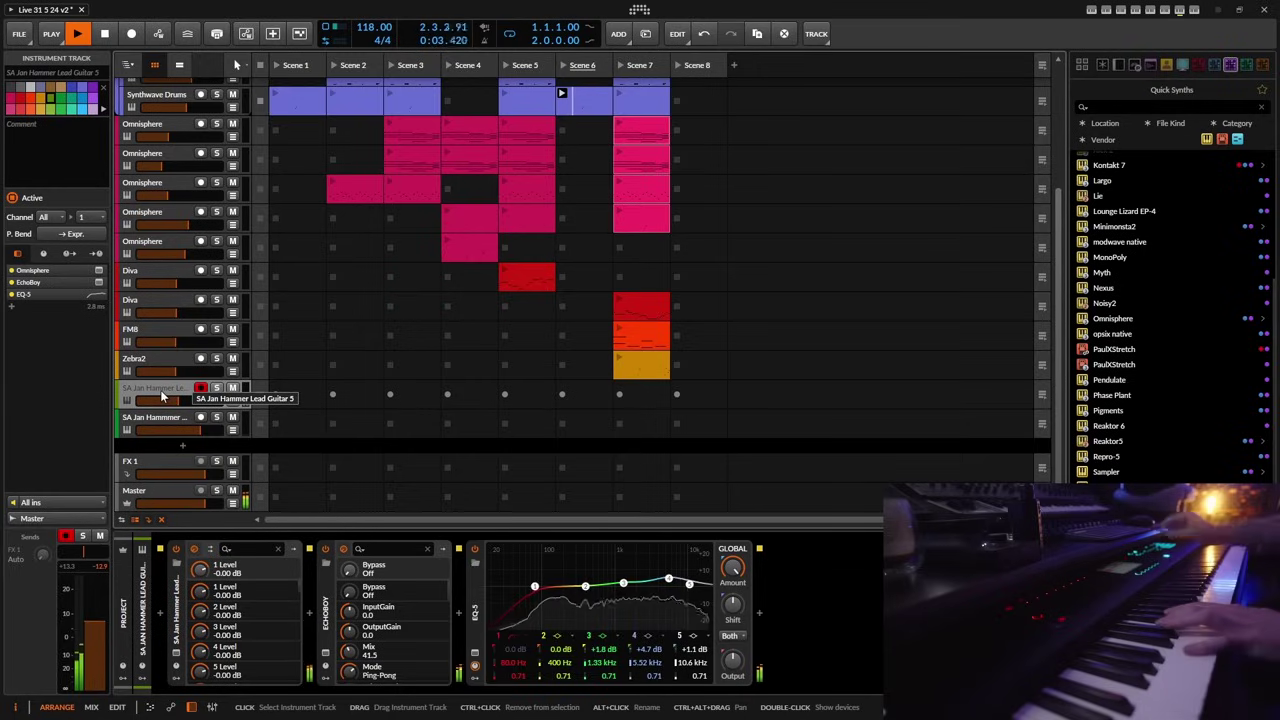
# - Launch Scene 7 and look over its clips across all the tracks
pyautogui.click(620, 65)
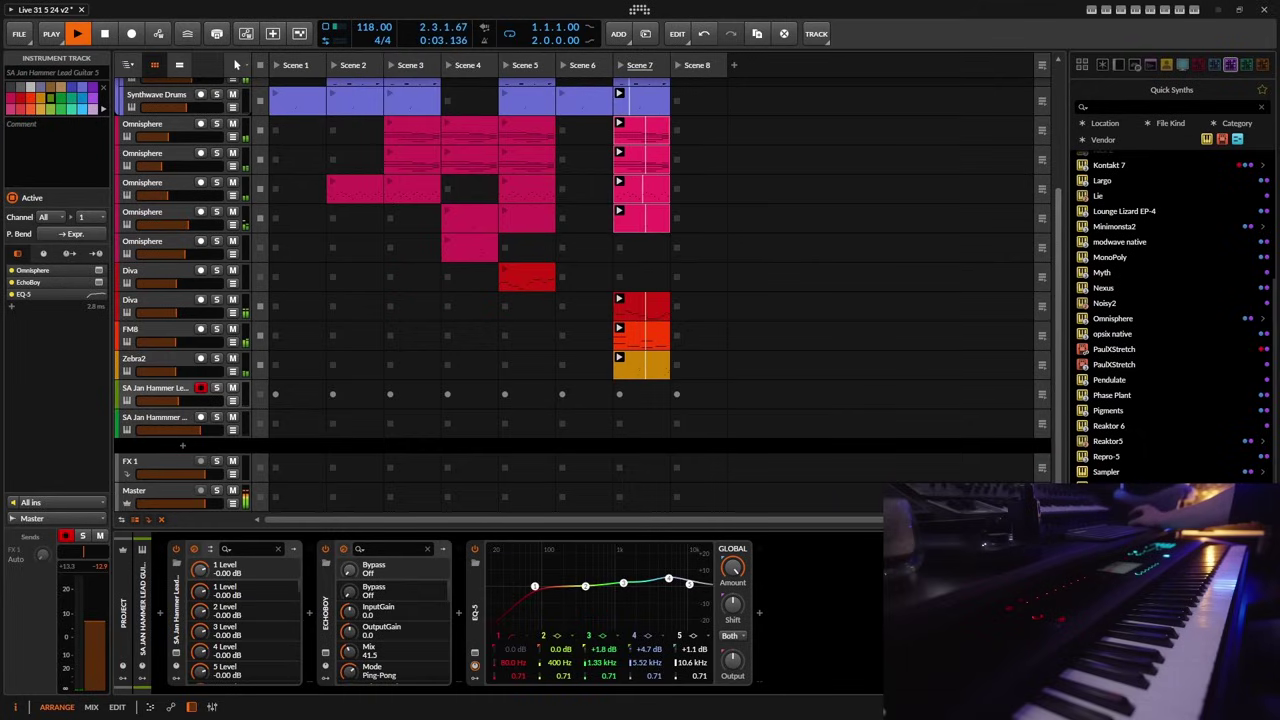
pyautogui.scroll(5, 612, 303)
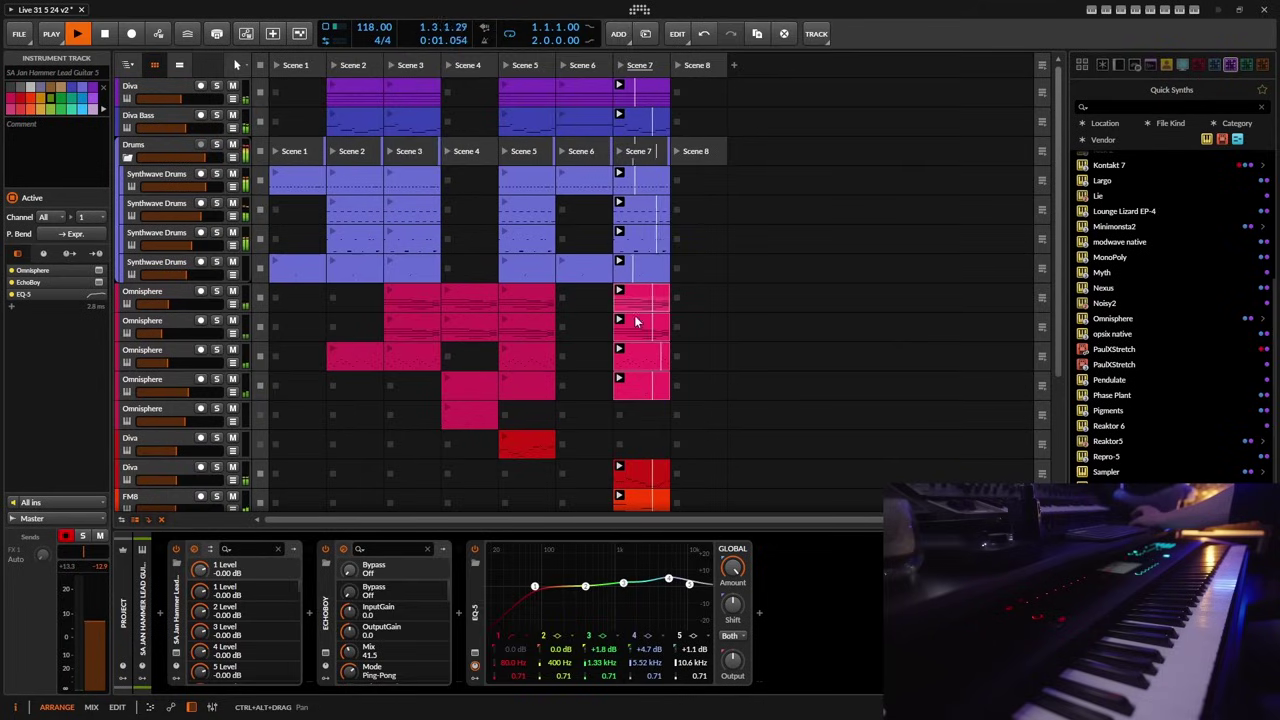
pyautogui.scroll(-5, 630, 325)
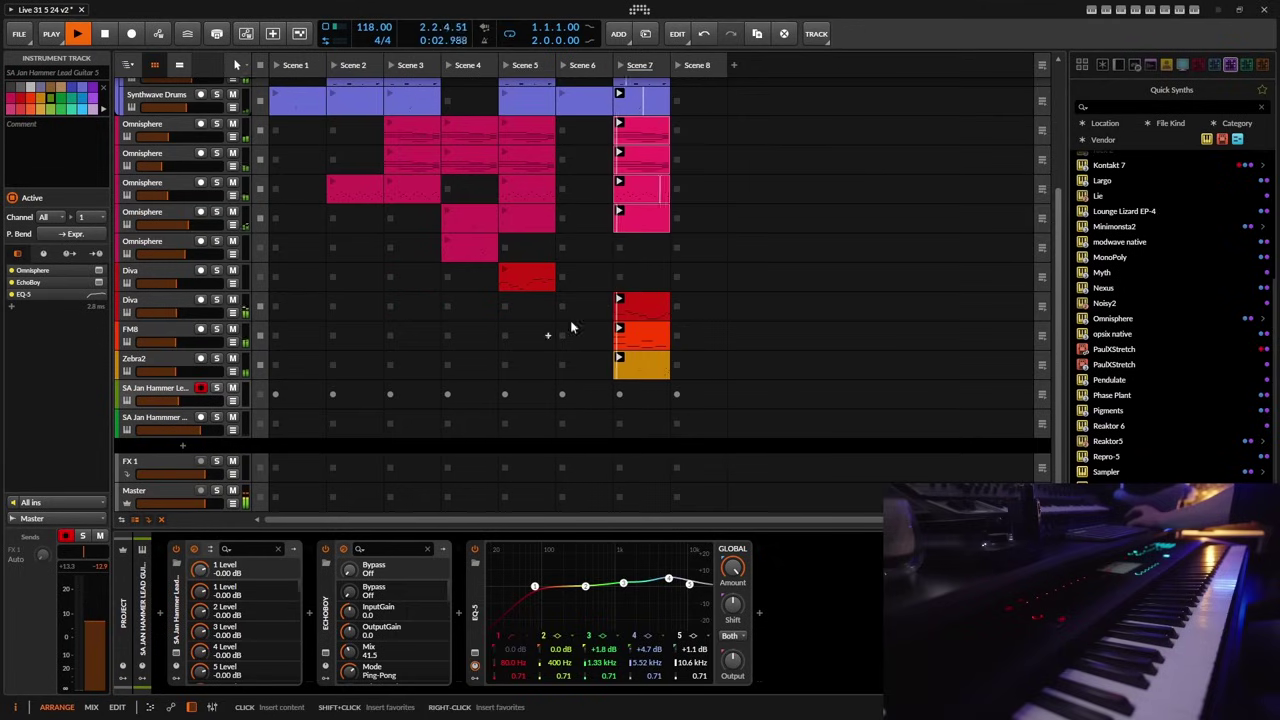
# - Copy the Diva clip from Scene 5 and the FM8 and Zebra2 clips from Scene 7 into Scene 8
pyautogui.click(531, 272)
pyautogui.moveTo(570, 277); pyautogui.dragTo(678, 283)
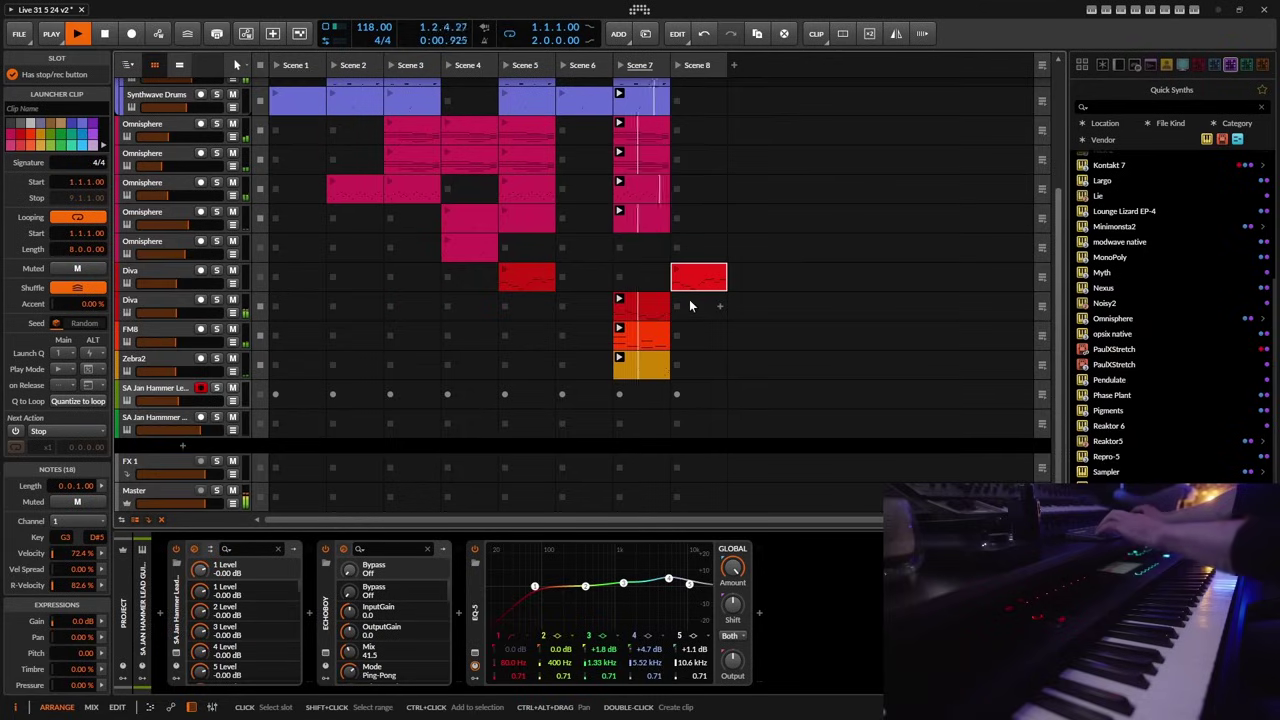
pyautogui.moveTo(641, 329); pyautogui.dragTo(697, 371)
# - Stop the Diva track directly above FM8 and launch the other red Diva track's clip in Scene 8
pyautogui.click(260, 310)
pyautogui.click(676, 270)
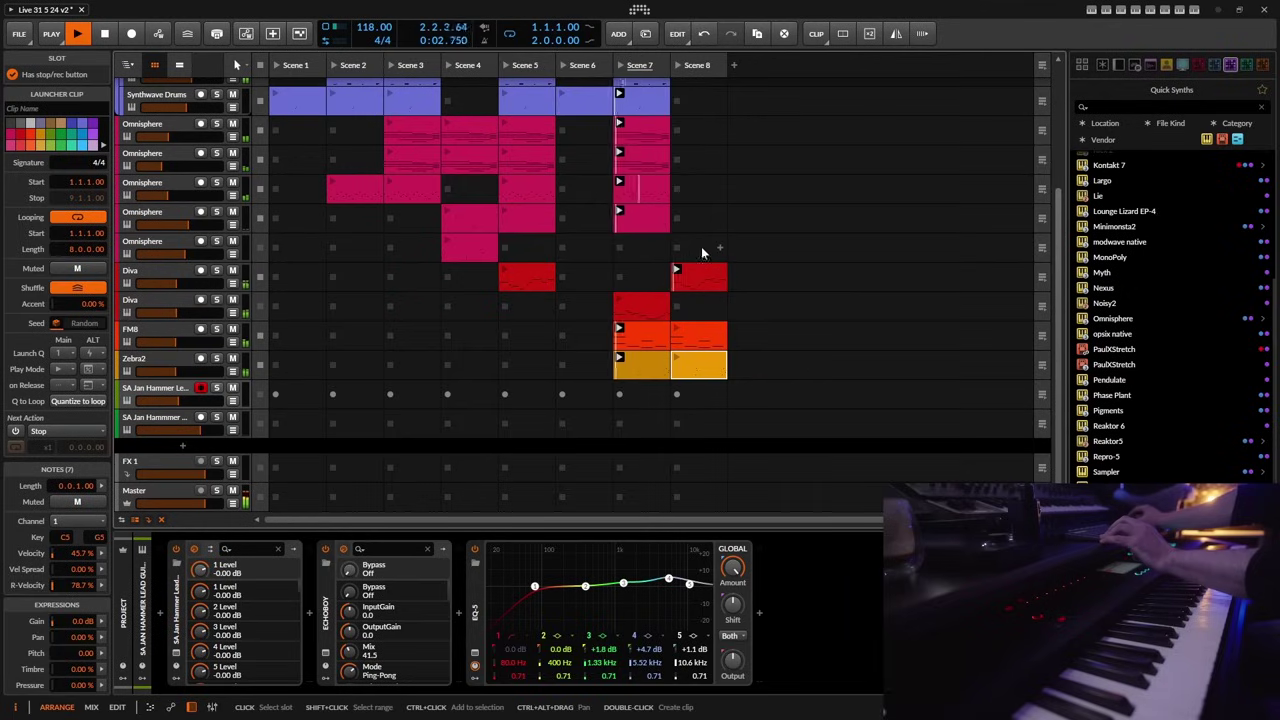
# - Copy the clips of the first four Omnisphere tracks and the four Synthwave Drums tracks from Scene 7 into Scene 8
pyautogui.scroll(2, 656, 219)
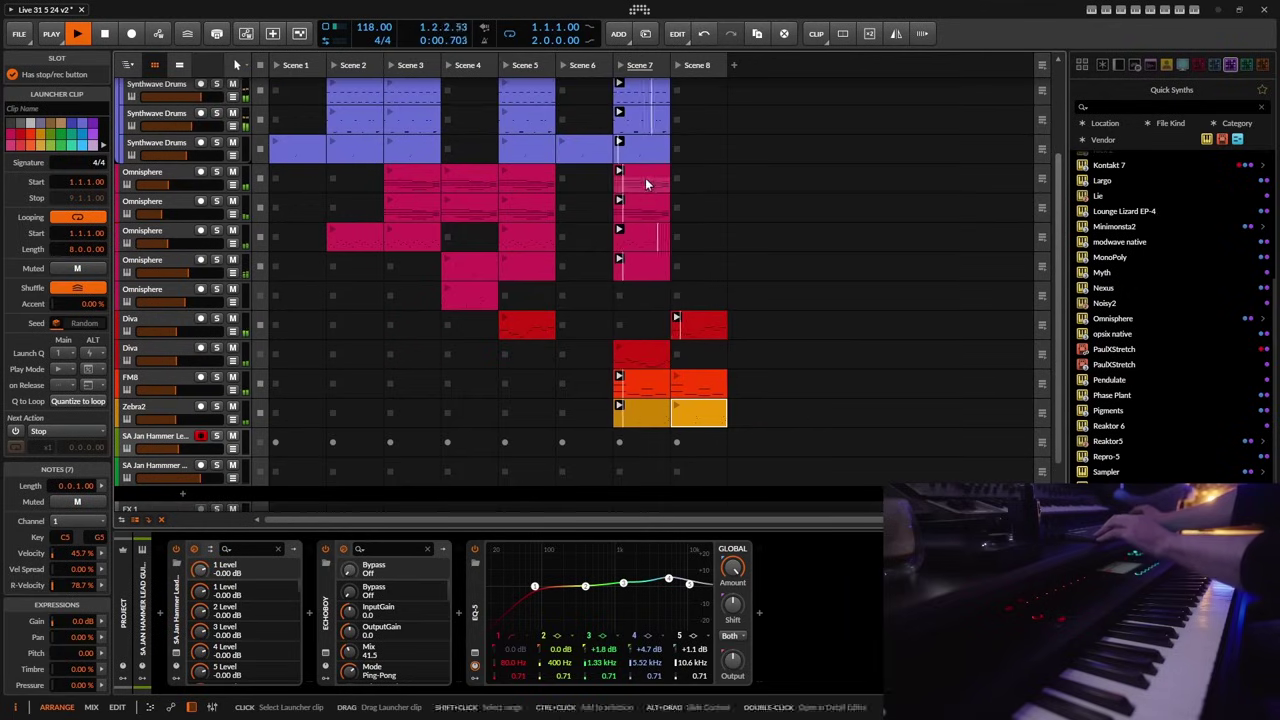
pyautogui.moveTo(646, 266); pyautogui.dragTo(690, 185)
pyautogui.scroll(4, 686, 200)
pyautogui.click(640, 180)
pyautogui.keyDown('shift'); pyautogui.click(641, 256); pyautogui.keyUp('shift')
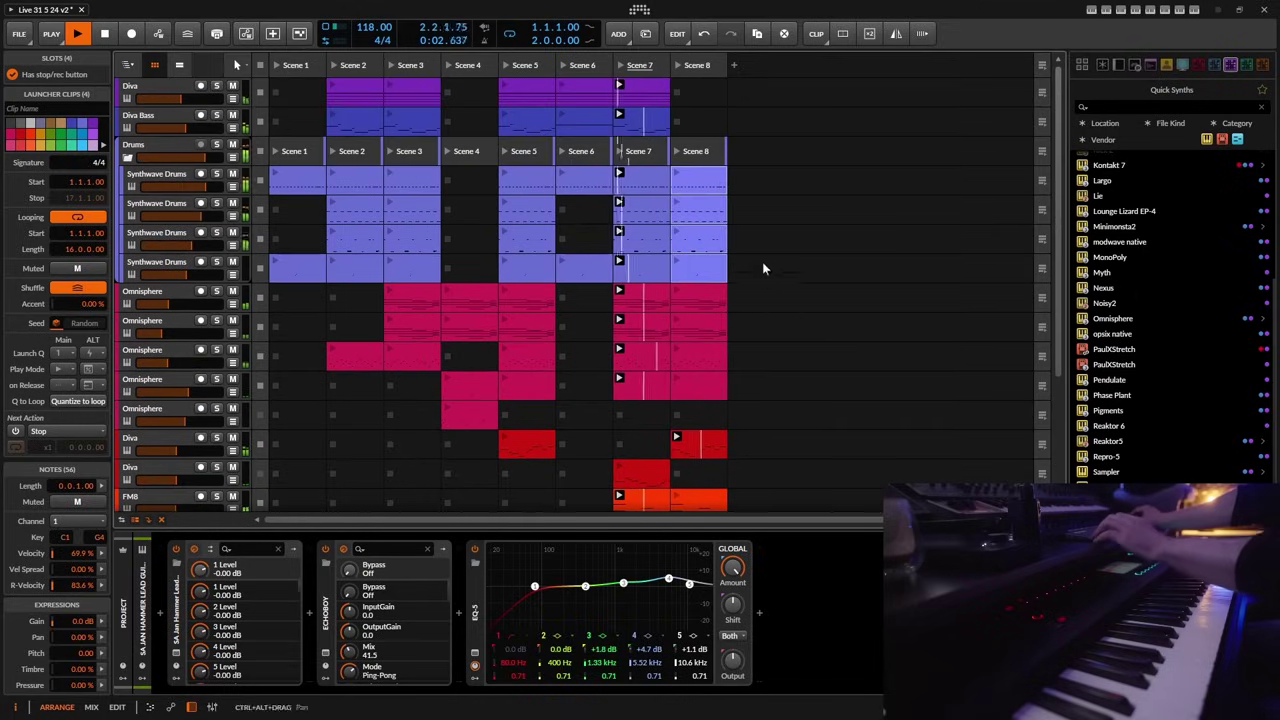
# - Copy the purple Diva and Diva Bass clips from Scene 7 into Scene 8
pyautogui.click(648, 95)
pyautogui.keyDown('shift'); pyautogui.click(655, 133); pyautogui.keyUp('shift')
pyautogui.moveTo(655, 133); pyautogui.dragTo(682, 96)
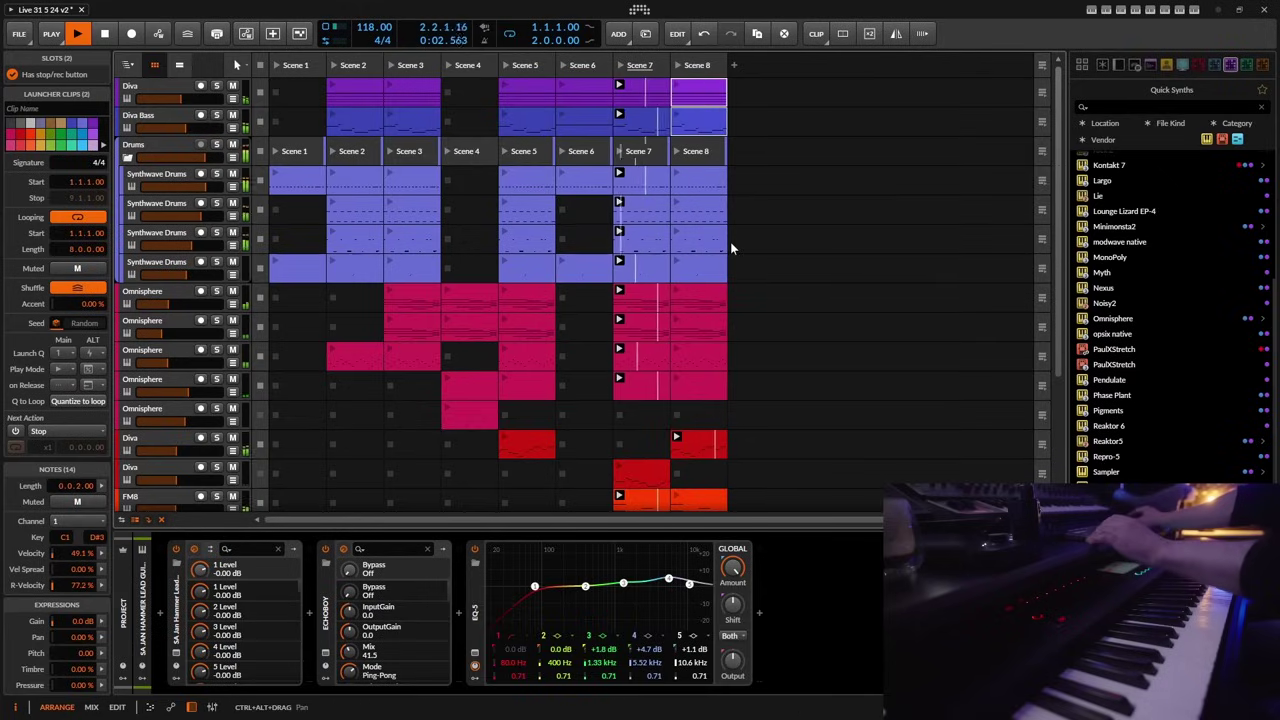
# - Select the SA Jan Hammer Lead Guitar 5 track for playing over the running clips
pyautogui.scroll(-5, 730, 248)
pyautogui.scroll(1, 526, 326)
pyautogui.scroll(-1, 526, 326)
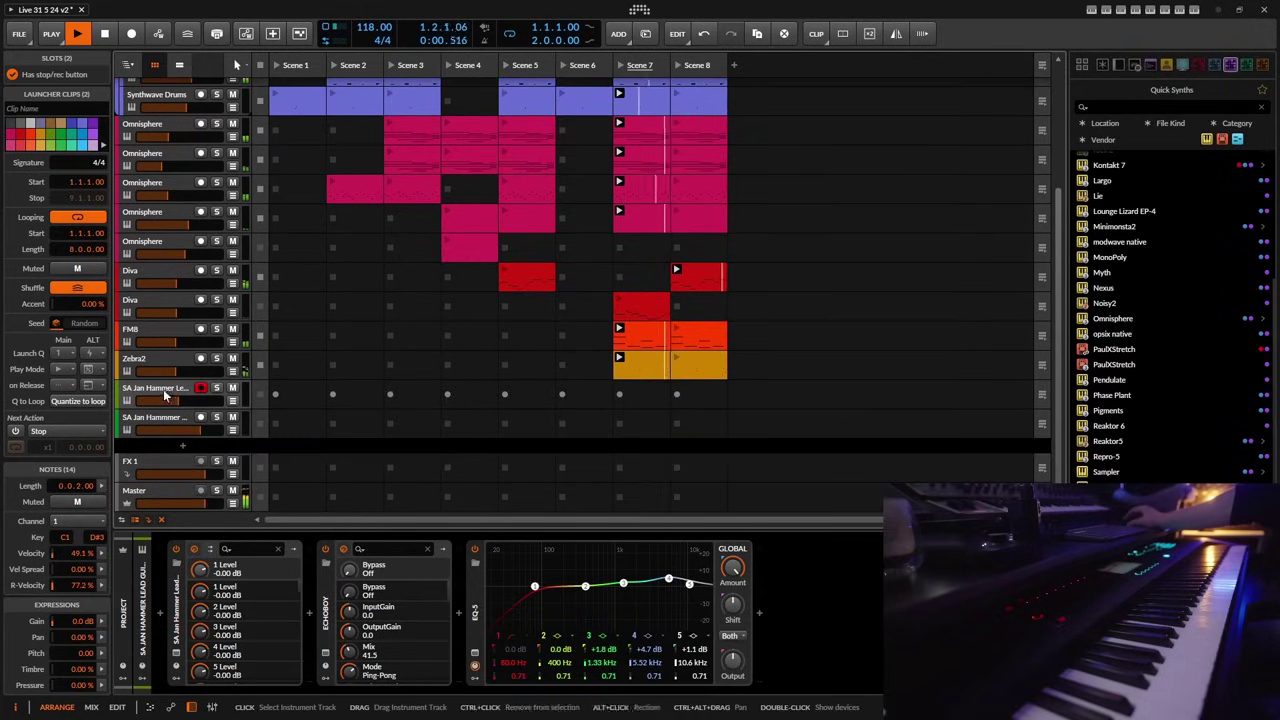
pyautogui.click(162, 394)
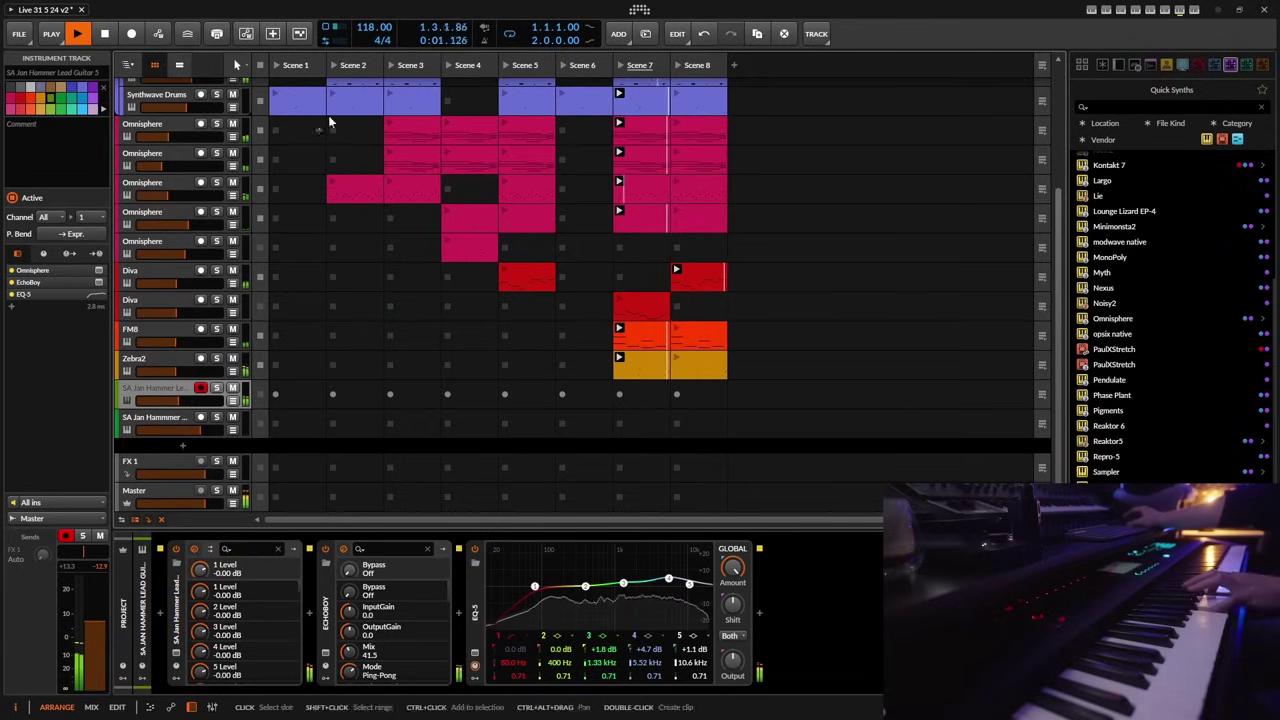
# - Launch Scene 3 and select the SA Jan Hammmer Heavy Guitar 3 track for playing over it
pyautogui.click(395, 65)
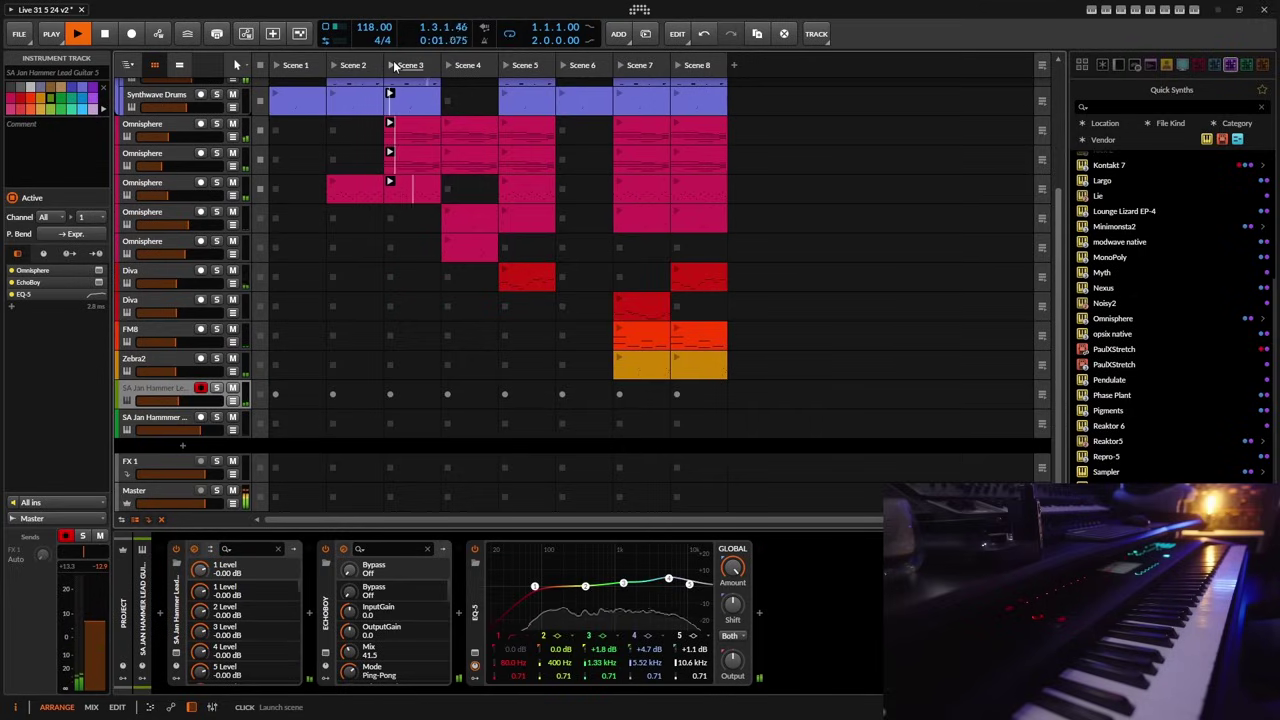
pyautogui.click(163, 423)
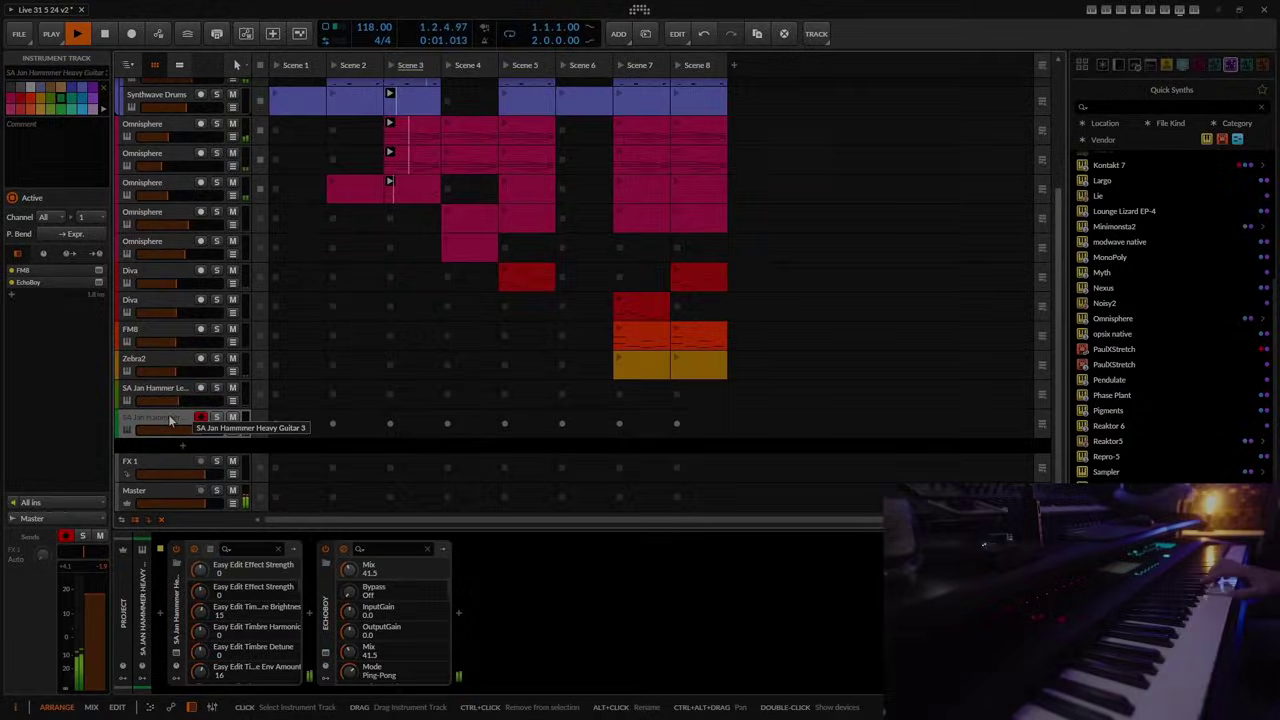